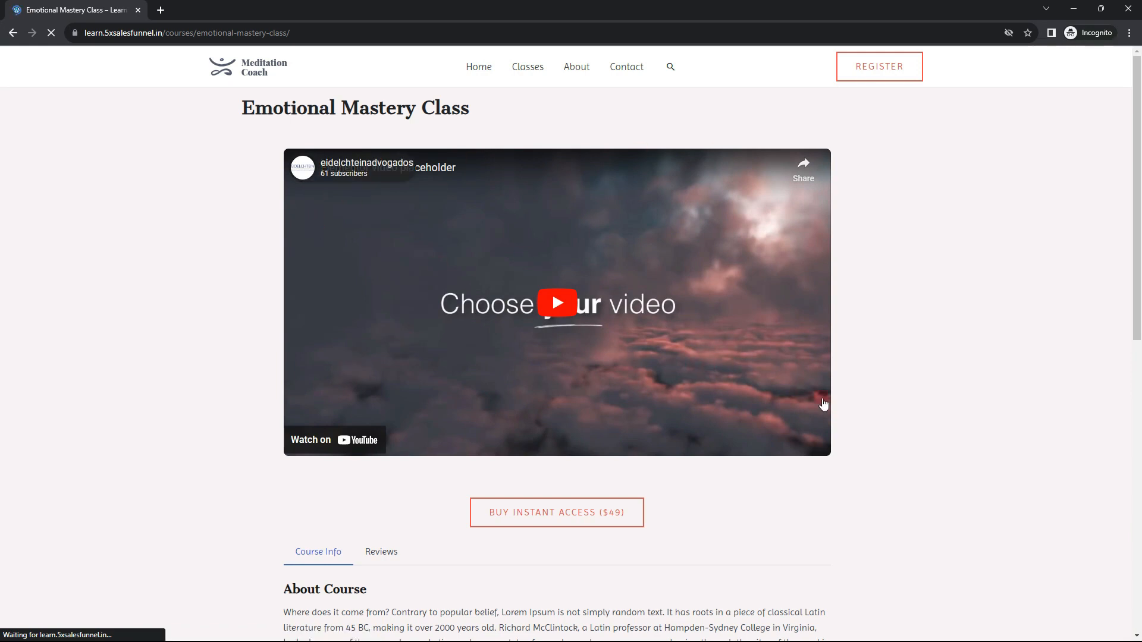
Go to Instant Checkout via the $49 Buy Instant Access button, with 1-year $99 access preselected
{"action": "scroll", "coordinate": [719, 364], "scroll_direction": "down", "scroll_amount": 3}
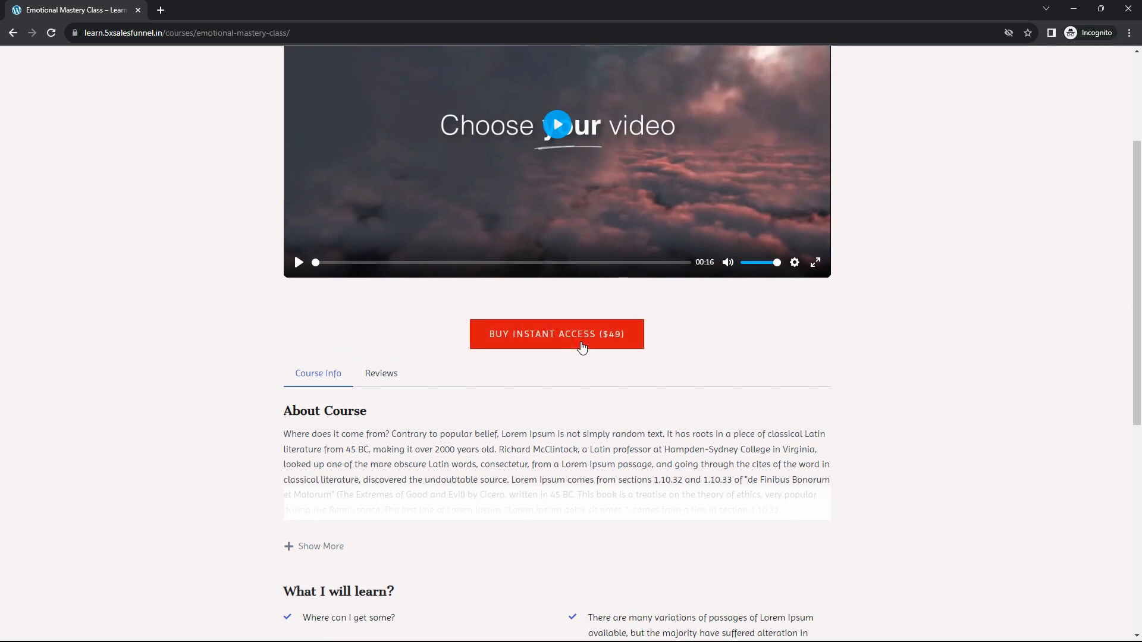
{"action": "left_click", "coordinate": [523, 343]}
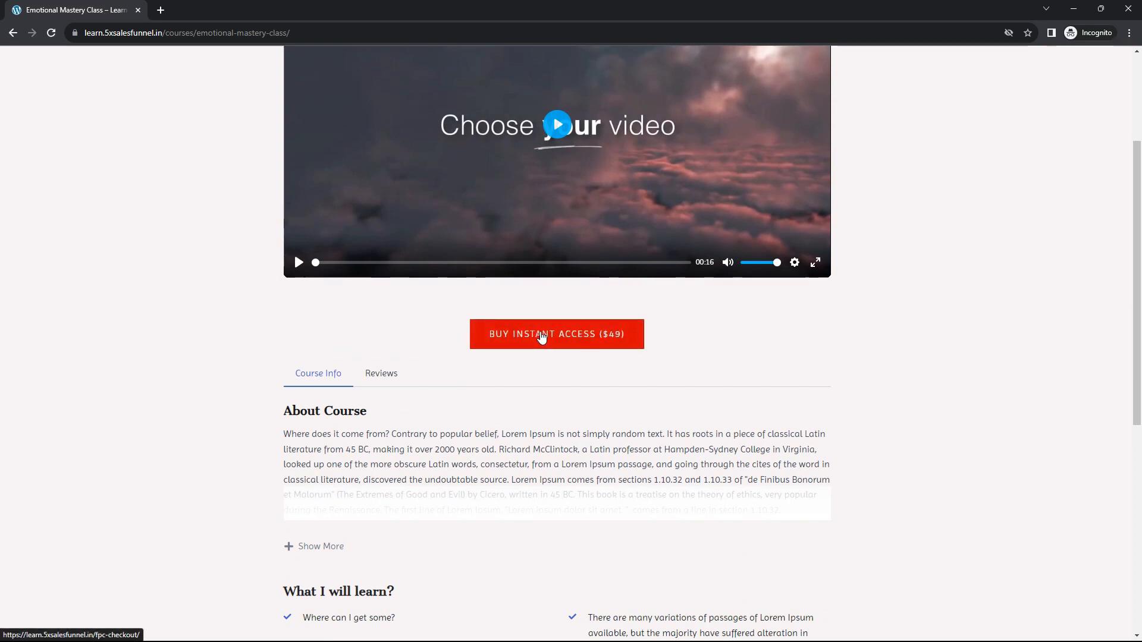
{"action": "left_click", "coordinate": [240, 382]}
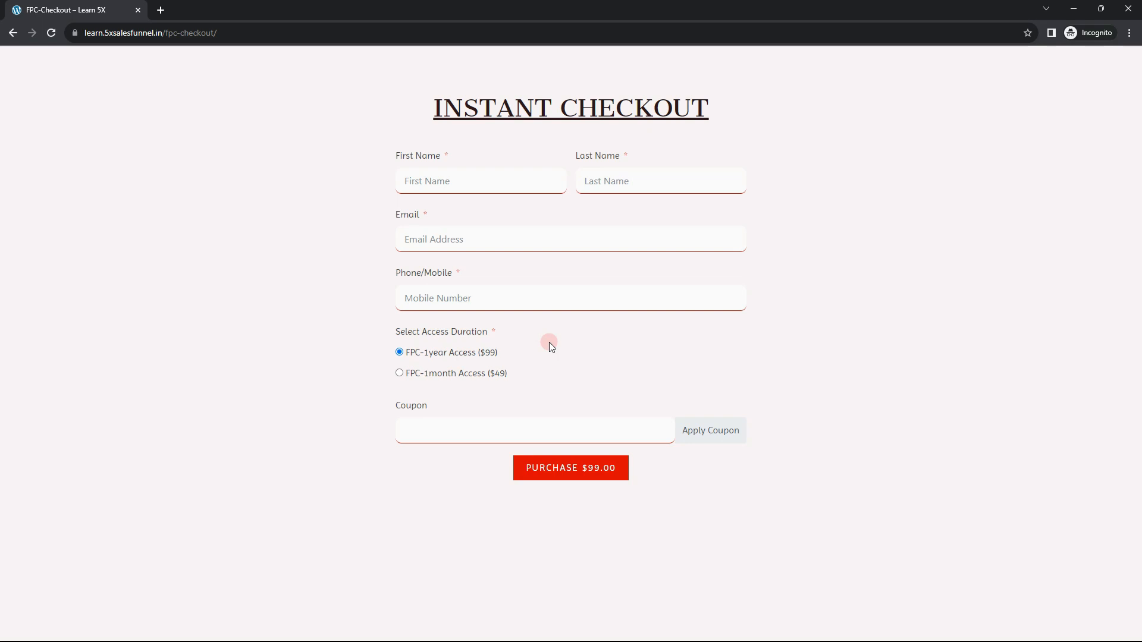
Enter the buyer's name, e-mail and mobile number, correct the e-mail, and complete the $99.00 purchase
{"action": "left_click", "coordinate": [441, 430]}
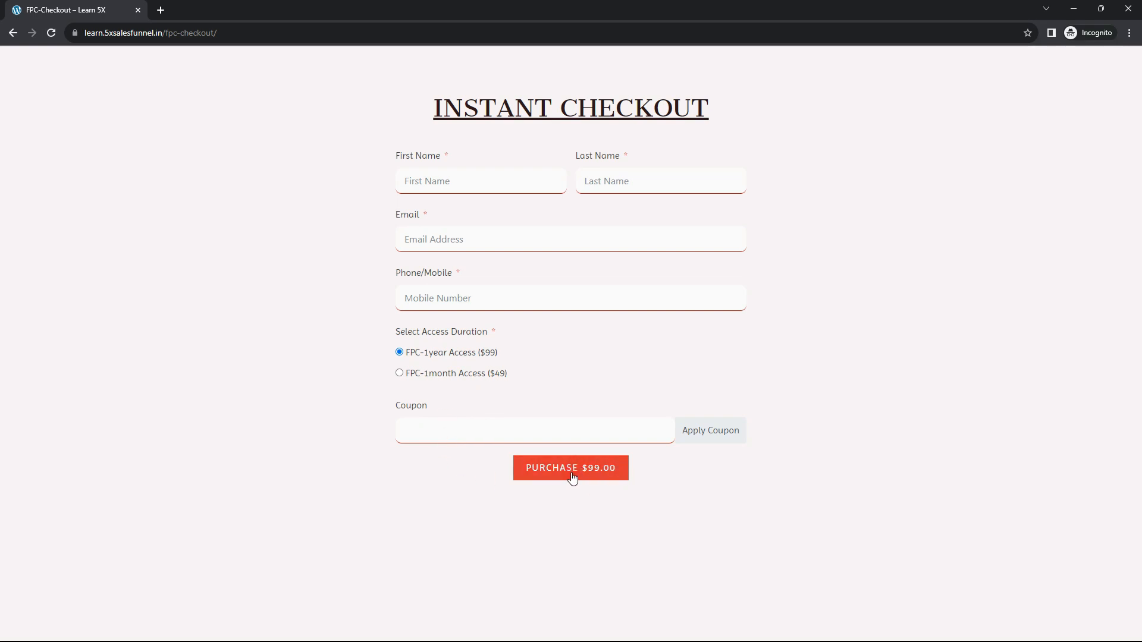
{"action": "left_click", "coordinate": [441, 185]}
{"action": "left_click", "coordinate": [524, 298]}
{"action": "type", "text": "123456"}
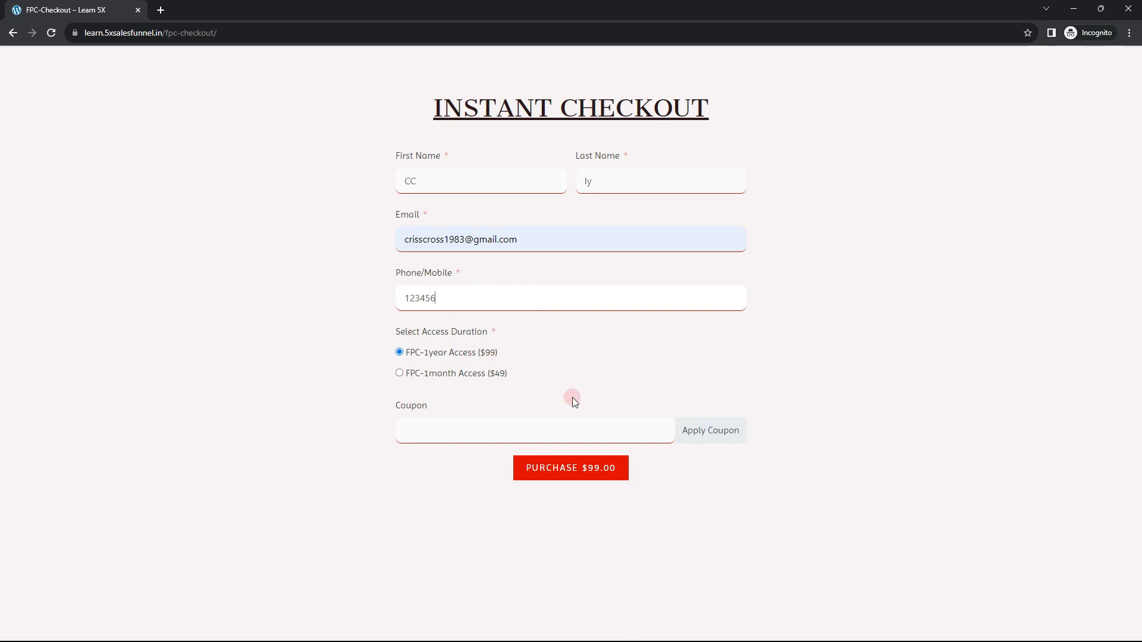
{"action": "left_click", "coordinate": [468, 239]}
{"action": "type", "text": "+2"}
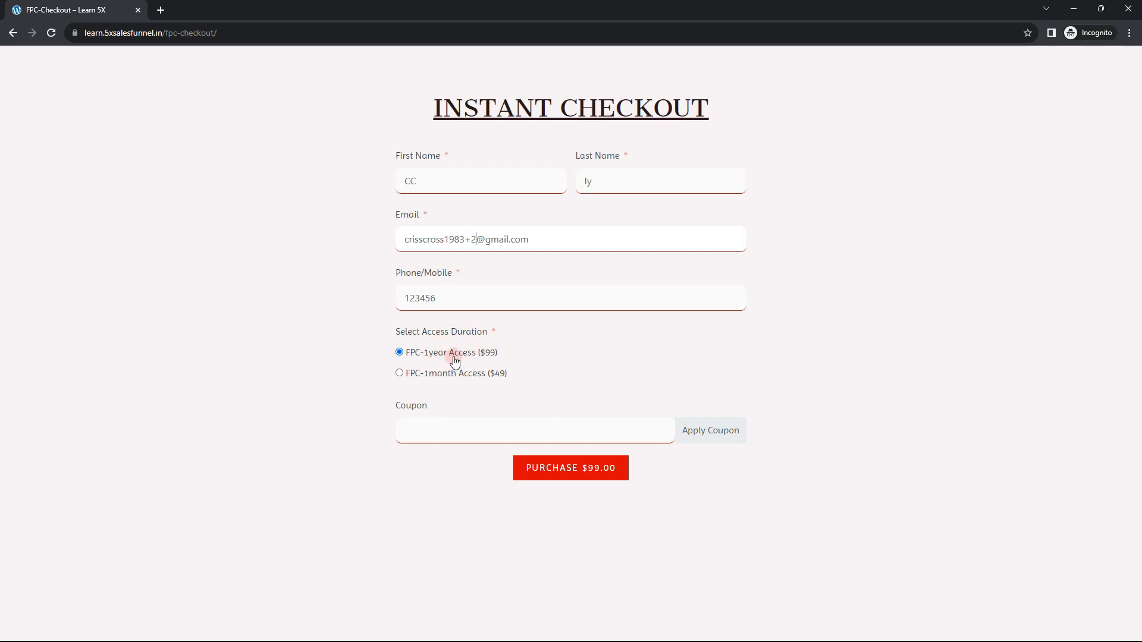
{"action": "left_click", "coordinate": [573, 470]}
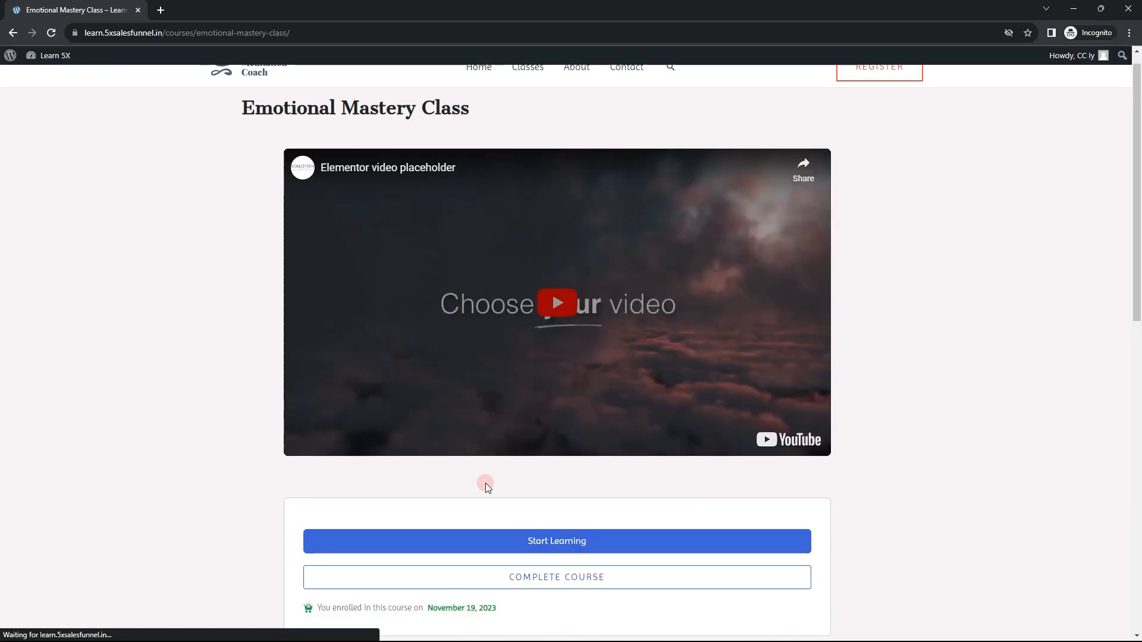
Start learning the enrolled Emotional Mastery Class to open its Lesson-1 page
{"action": "scroll", "coordinate": [540, 264], "scroll_direction": "up", "scroll_amount": 1}
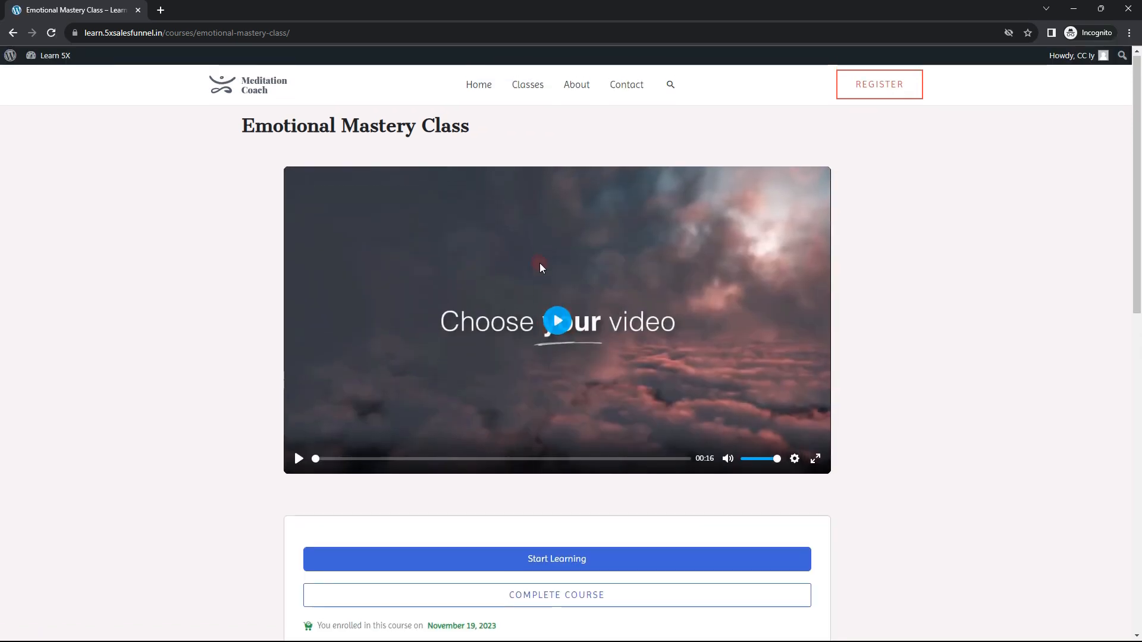
{"action": "scroll", "coordinate": [720, 432], "scroll_direction": "down", "scroll_amount": 2}
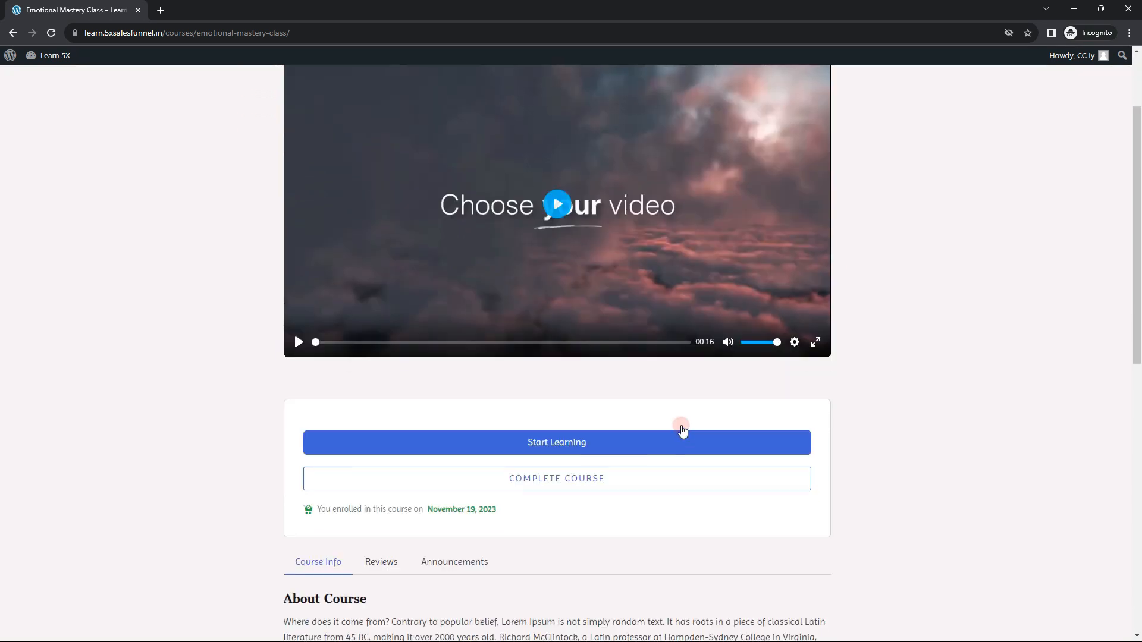
{"action": "left_click", "coordinate": [568, 447]}
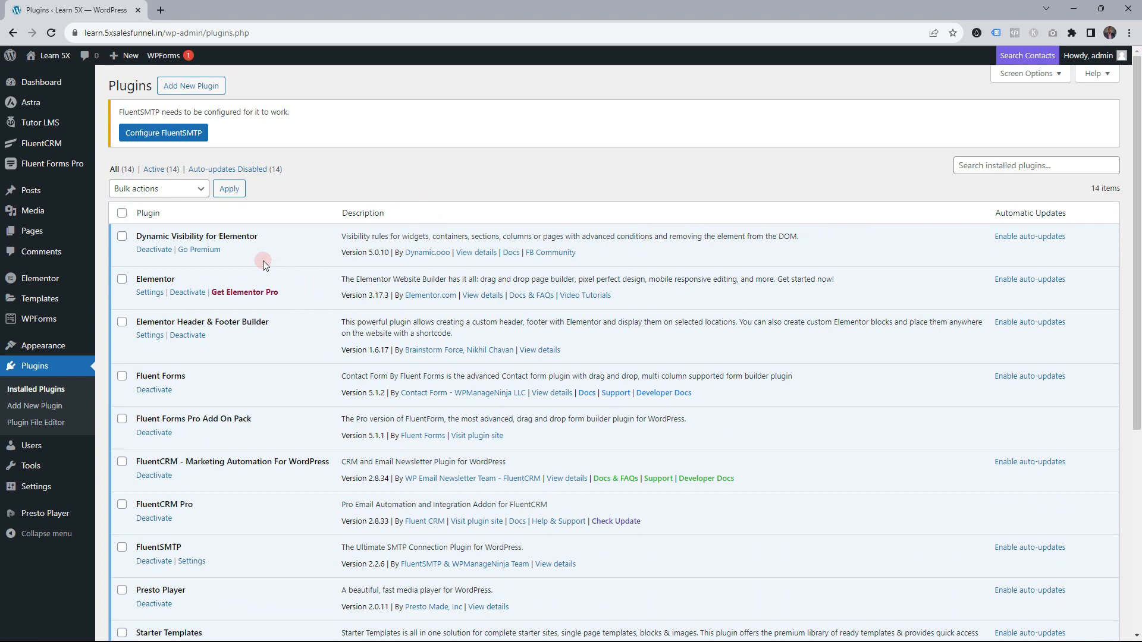
{"action": "scroll", "coordinate": [266, 244], "scroll_direction": "down", "scroll_amount": 1}
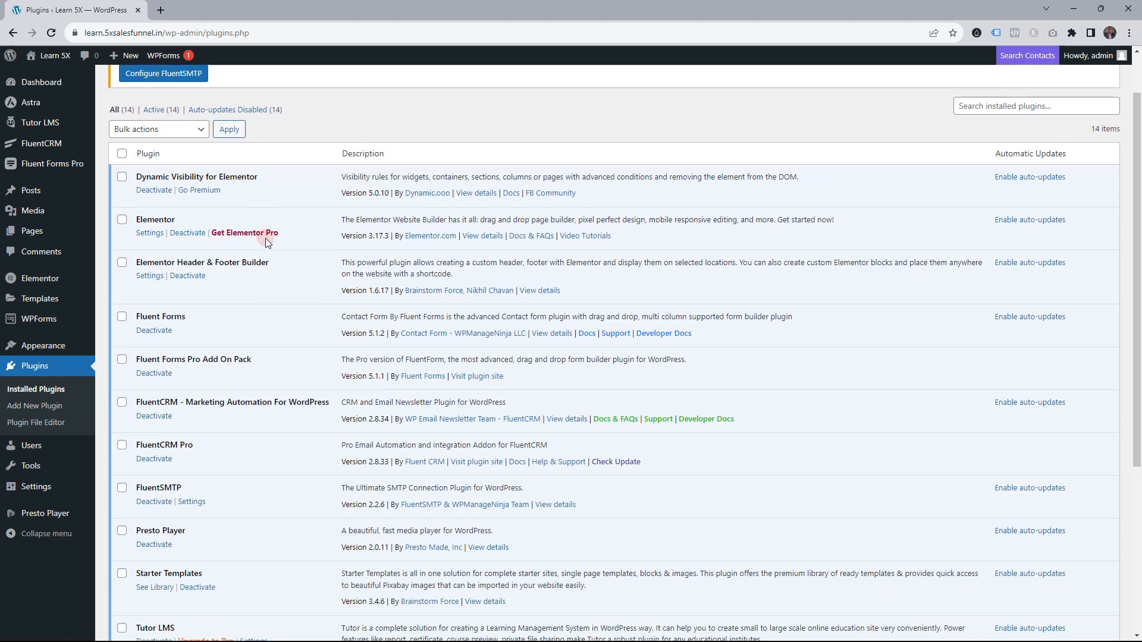
{"action": "scroll", "coordinate": [277, 286], "scroll_direction": "down", "scroll_amount": 1}
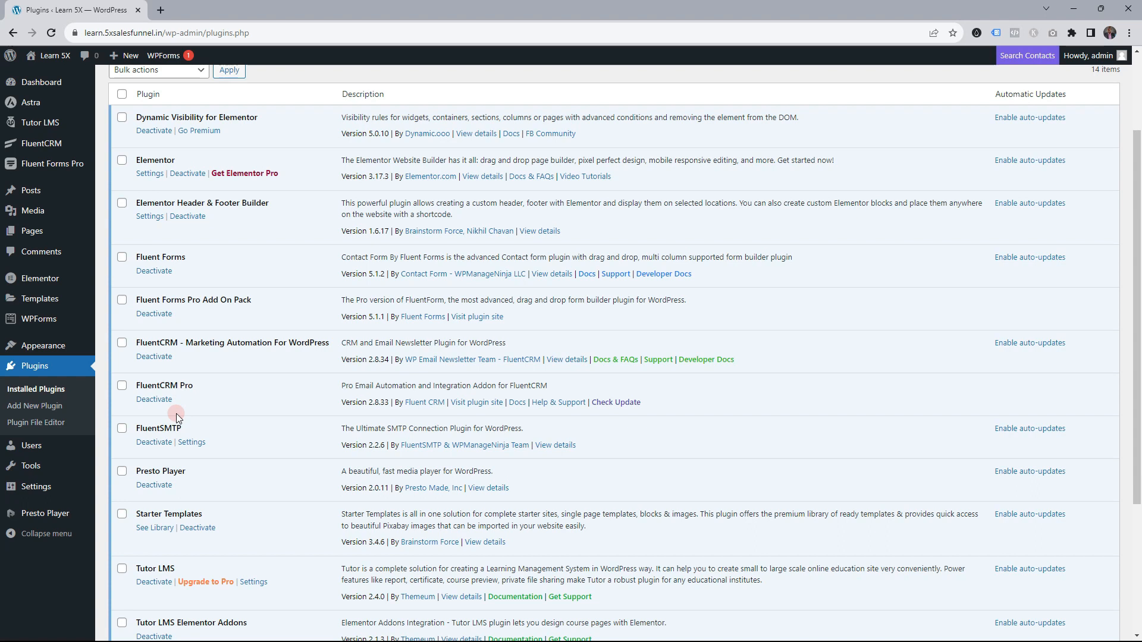
{"action": "scroll", "coordinate": [162, 415], "scroll_direction": "down", "scroll_amount": 2}
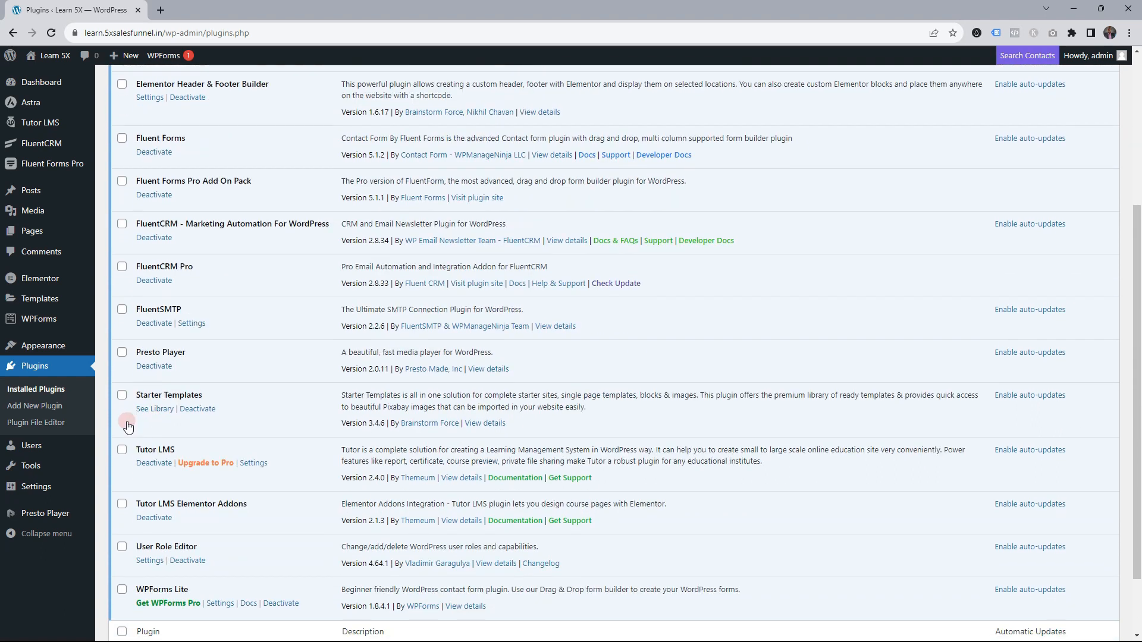
{"action": "scroll", "coordinate": [156, 307], "scroll_direction": "down", "scroll_amount": 1}
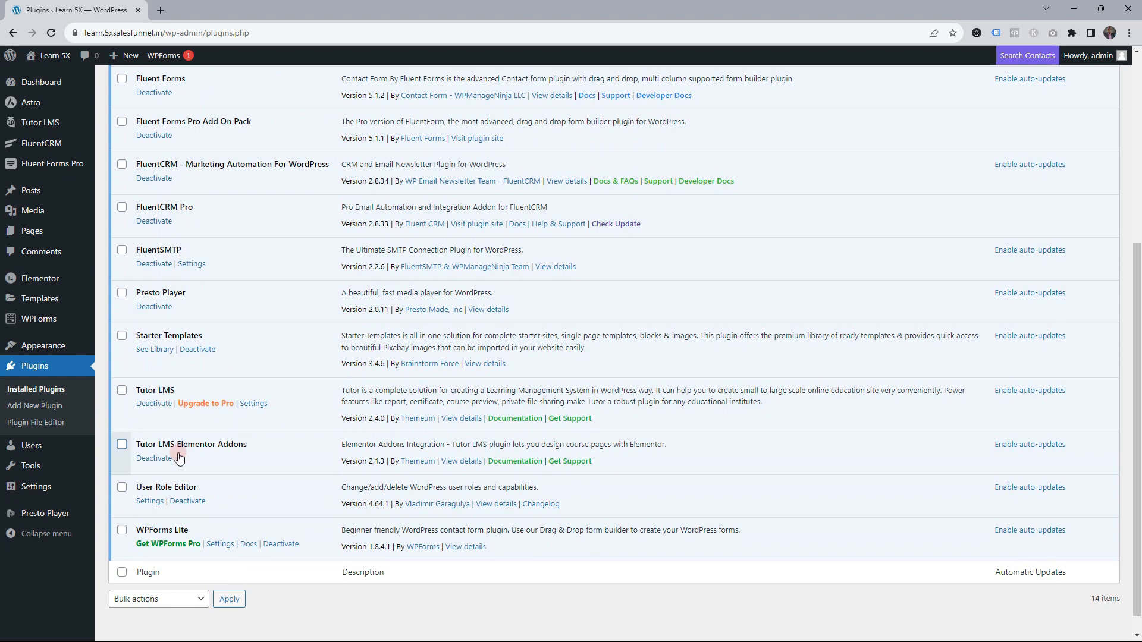
{"action": "left_click", "coordinate": [156, 405]}
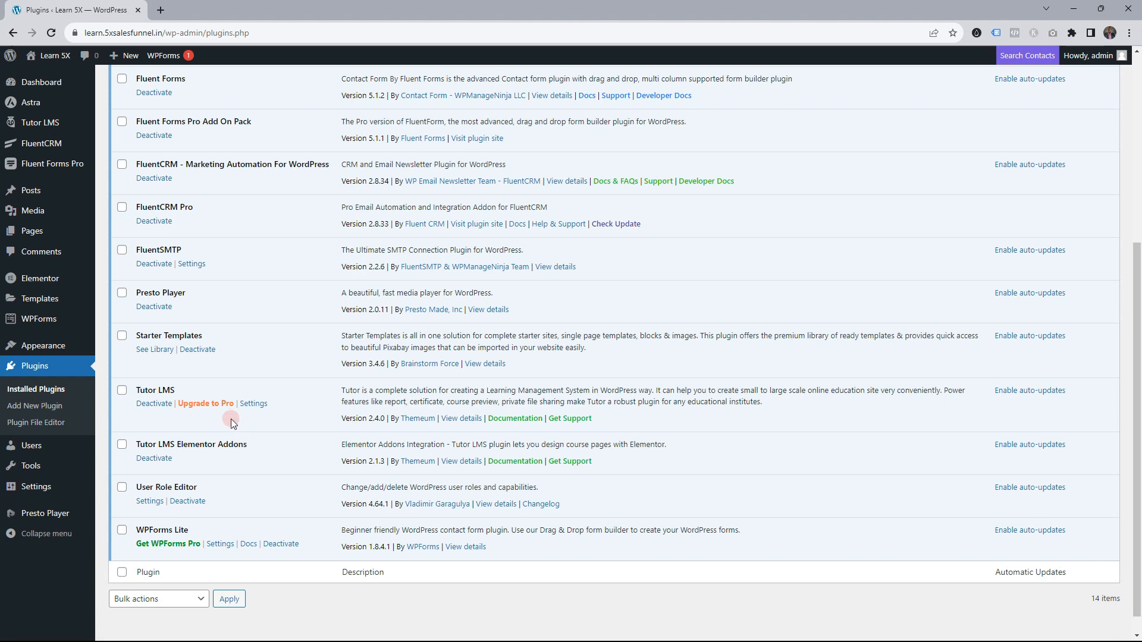
{"action": "scroll", "coordinate": [230, 416], "scroll_direction": "up", "scroll_amount": 4}
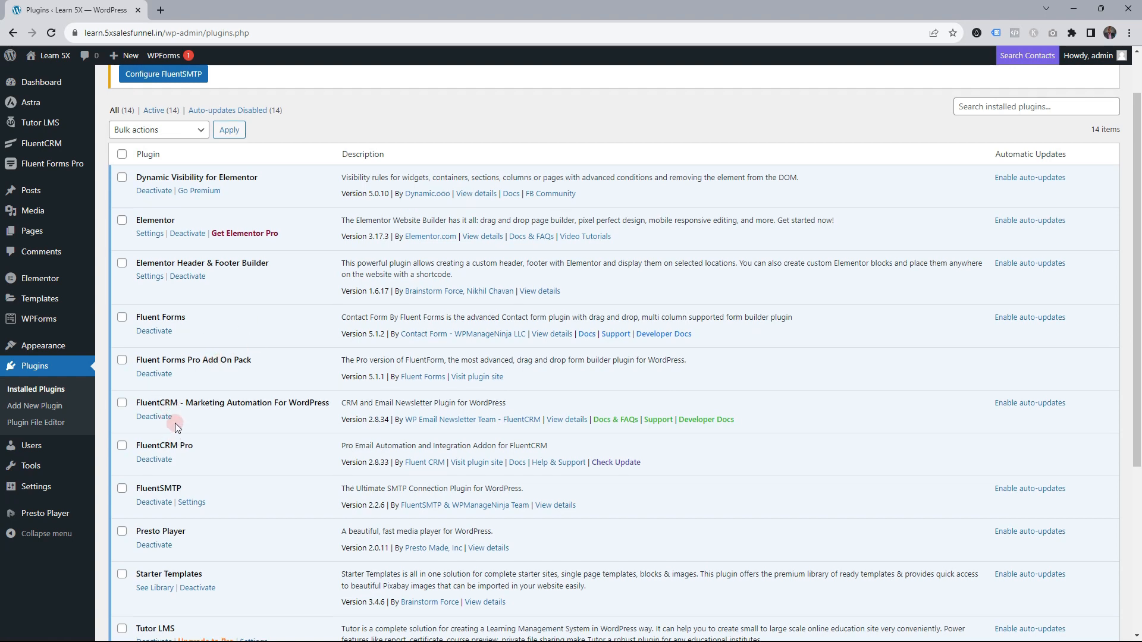
{"action": "scroll", "coordinate": [196, 386], "scroll_direction": "up", "scroll_amount": 1}
{"action": "scroll", "coordinate": [220, 268], "scroll_direction": "down", "scroll_amount": 2}
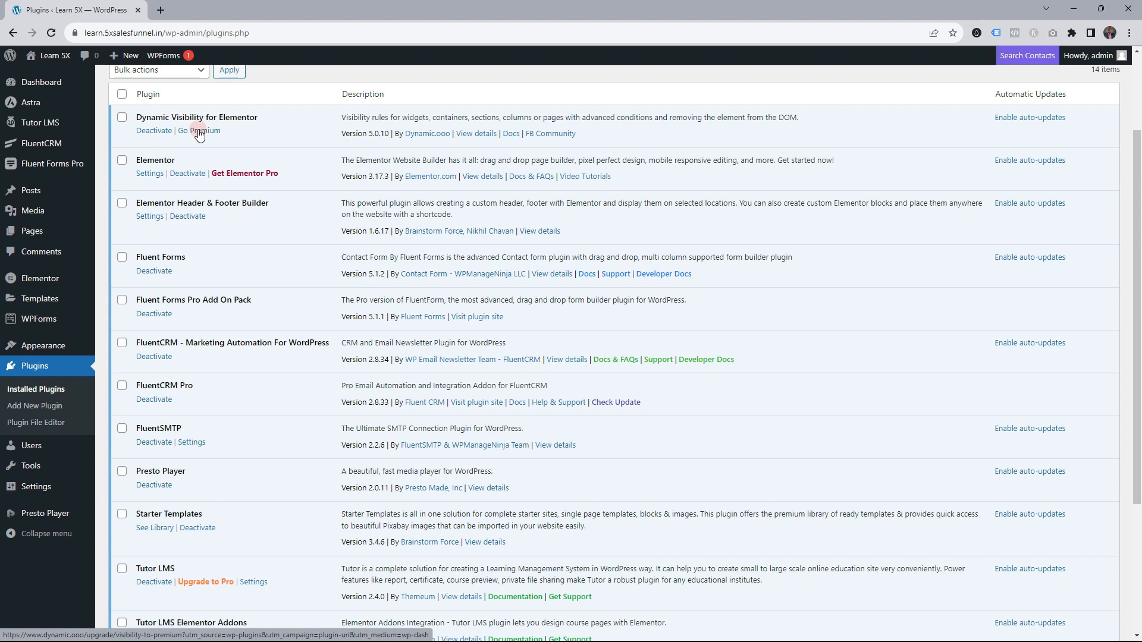
{"action": "scroll", "coordinate": [180, 294], "scroll_direction": "down", "scroll_amount": 3}
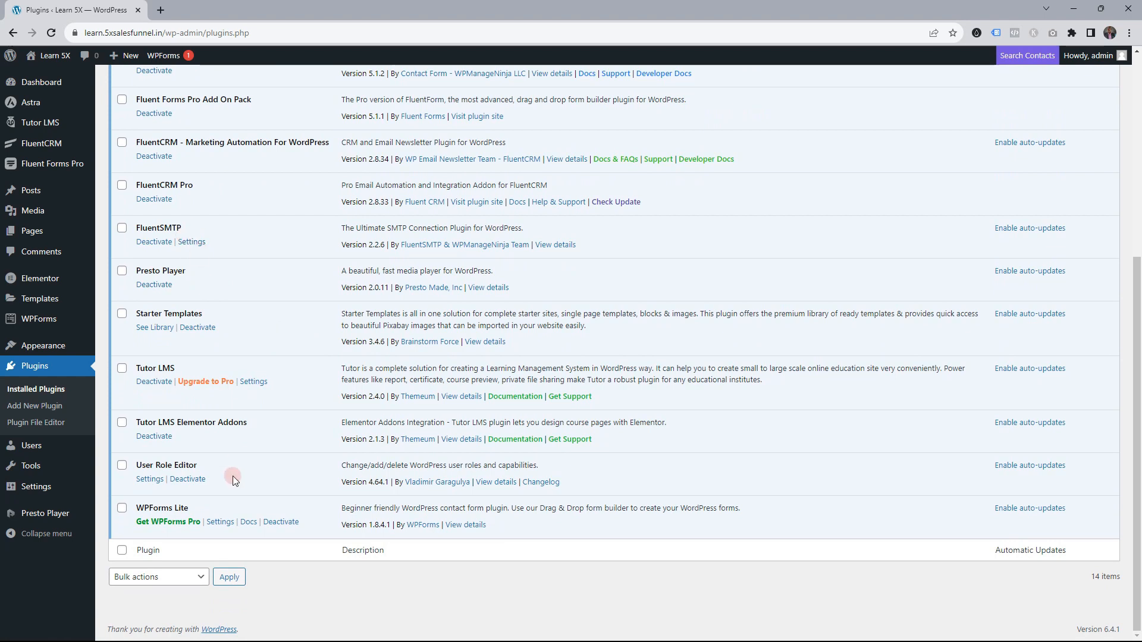
{"action": "scroll", "coordinate": [233, 476], "scroll_direction": "up", "scroll_amount": 3}
{"action": "scroll", "coordinate": [247, 279], "scroll_direction": "down", "scroll_amount": 2}
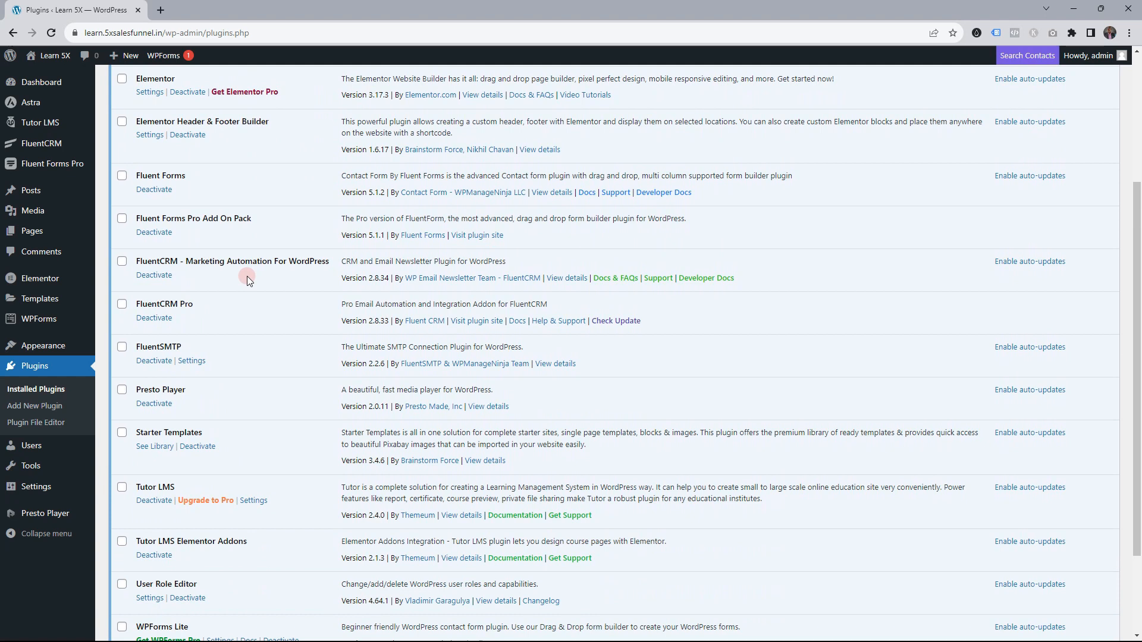
{"action": "scroll", "coordinate": [262, 321], "scroll_direction": "up", "scroll_amount": 4}
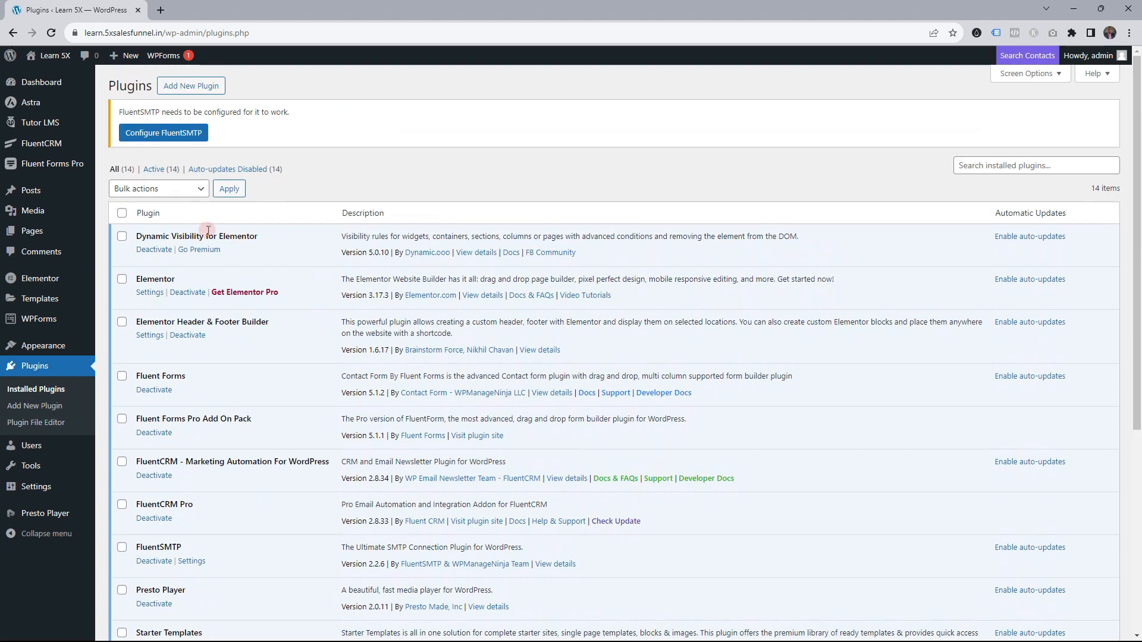
Start a new Tutor LMS course titled 'Second Paid COurse'
{"action": "mouse_move", "coordinate": [57, 171]}
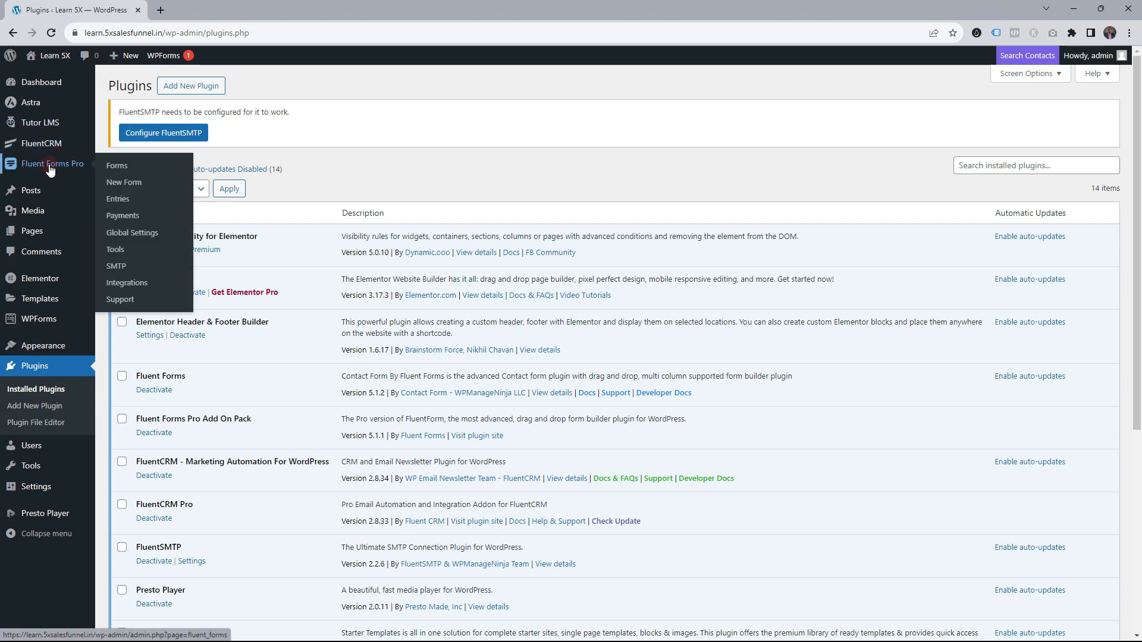
{"action": "mouse_move", "coordinate": [40, 129]}
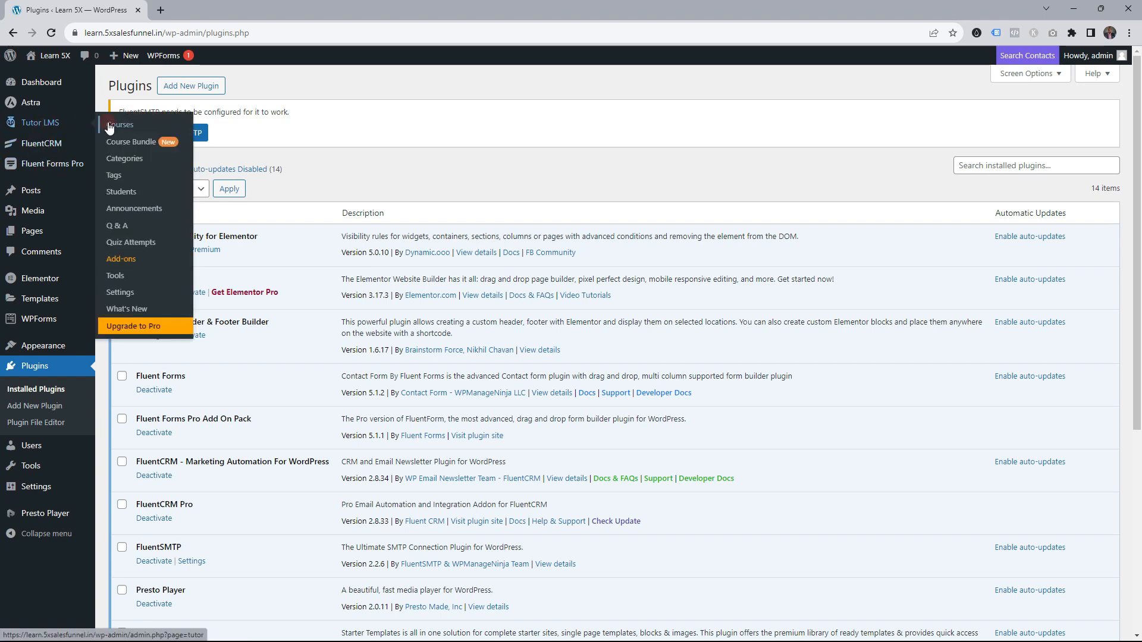
{"action": "left_click", "coordinate": [190, 8]}
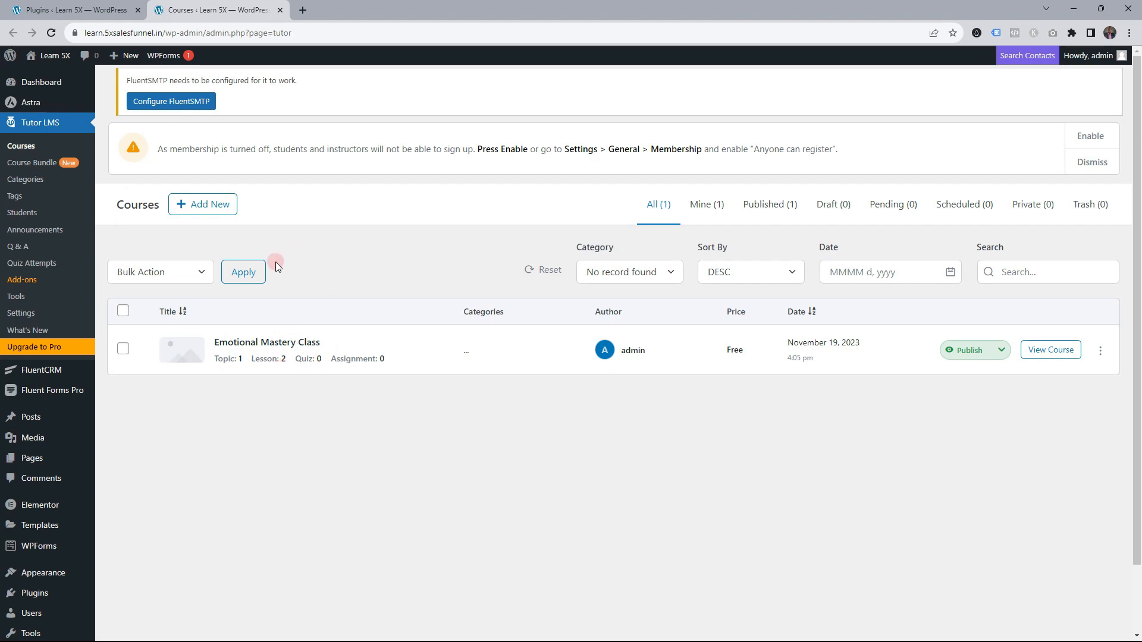
{"action": "left_click", "coordinate": [199, 205]}
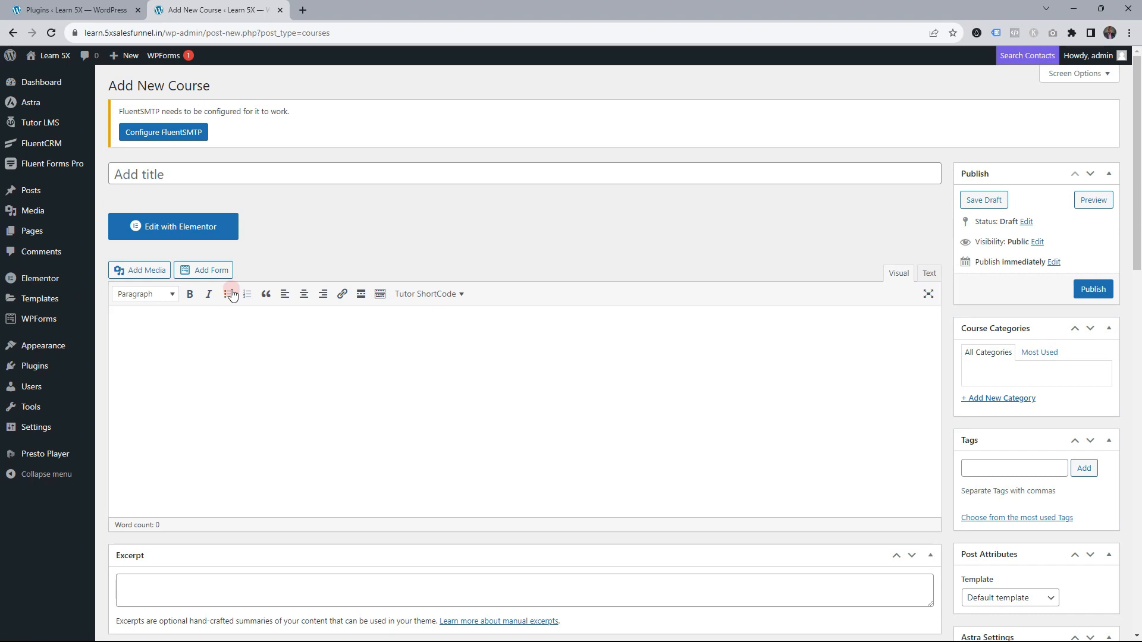
{"action": "left_click", "coordinate": [207, 176]}
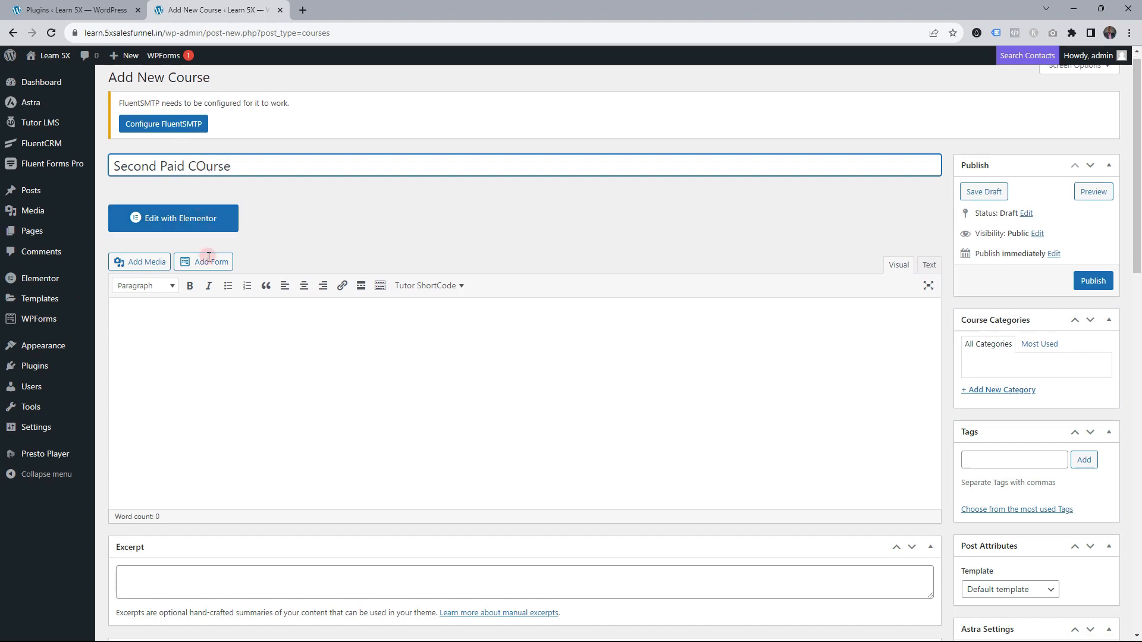
Set the course difficulty level to Beginner in Course Settings
{"action": "scroll", "coordinate": [217, 260], "scroll_direction": "down", "scroll_amount": 8}
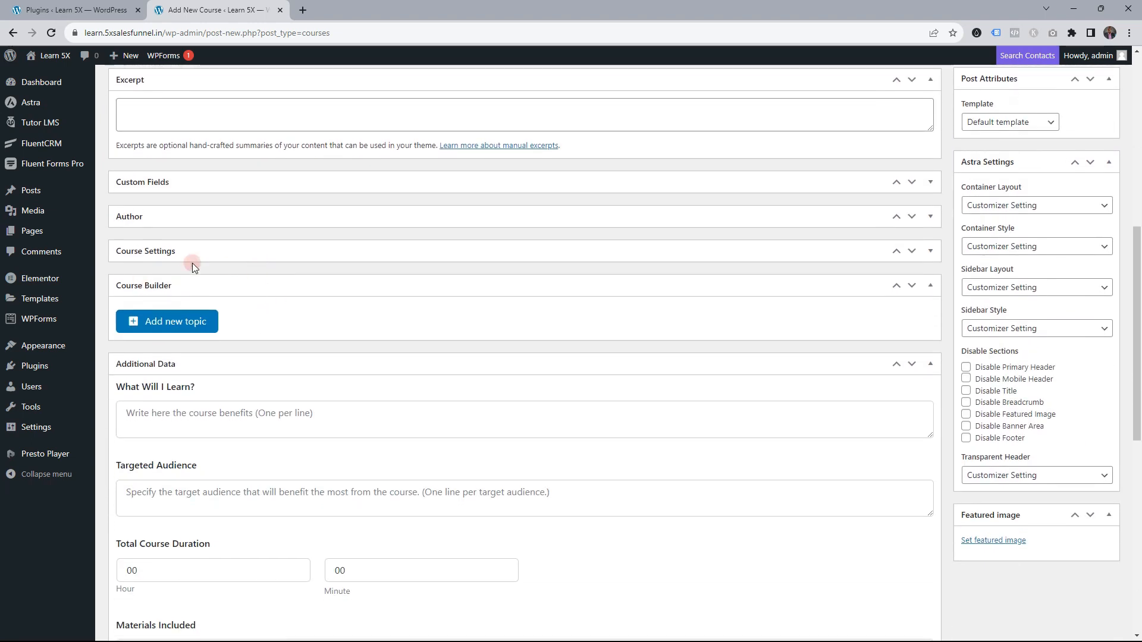
{"action": "left_click", "coordinate": [188, 258]}
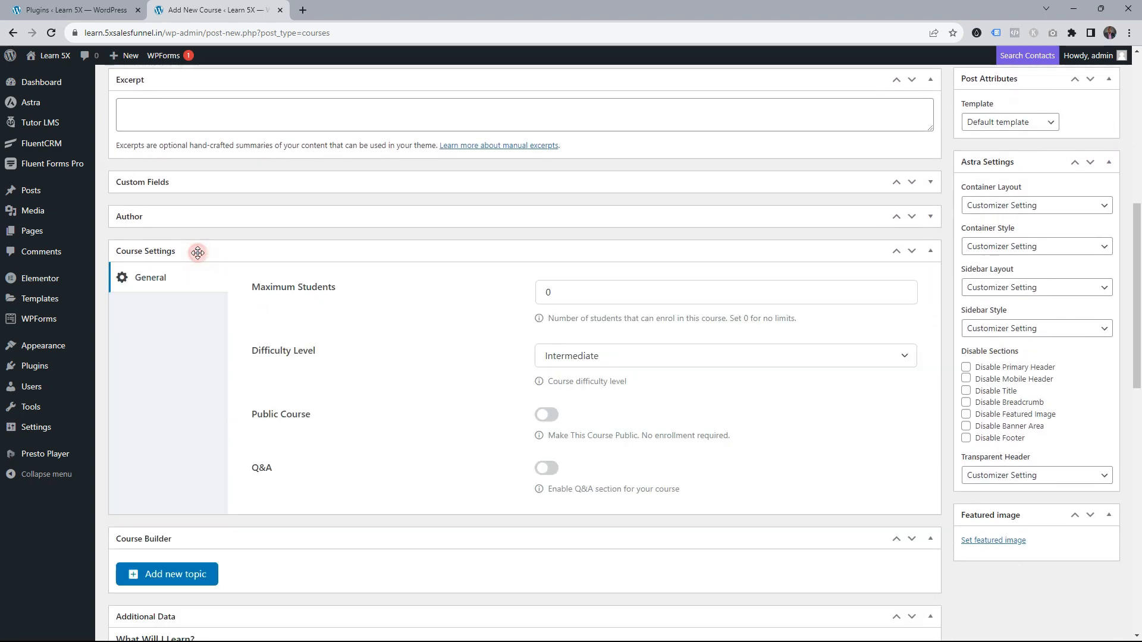
{"action": "left_click", "coordinate": [583, 359]}
{"action": "left_click", "coordinate": [565, 436]}
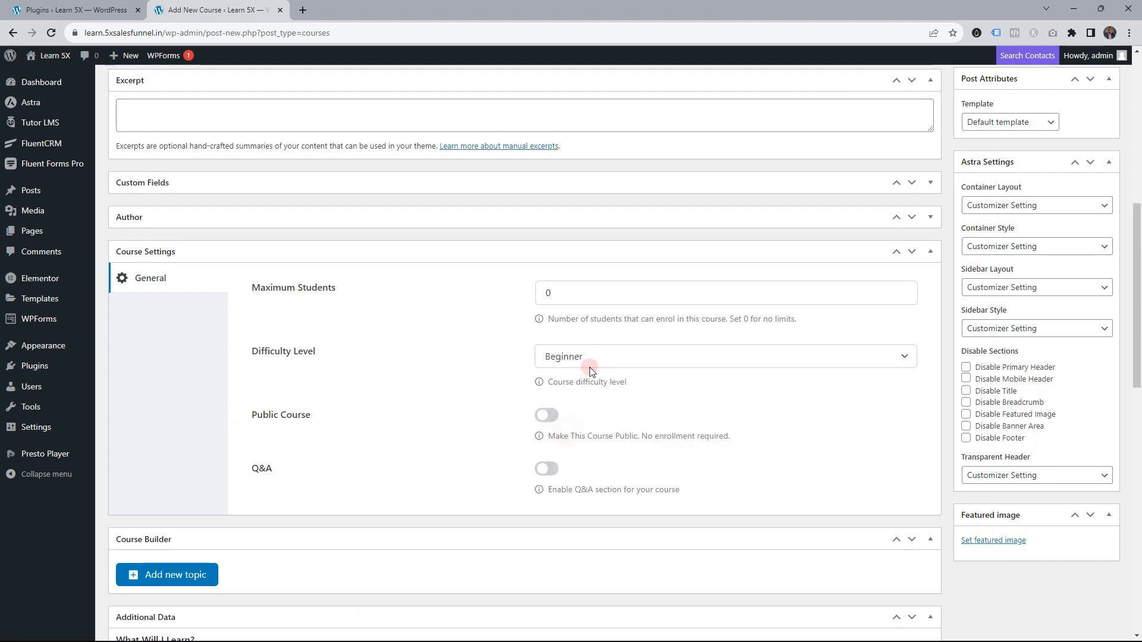
Begin adding a new topic named 'Introduction' to the course
{"action": "scroll", "coordinate": [372, 303], "scroll_direction": "down", "scroll_amount": 2}
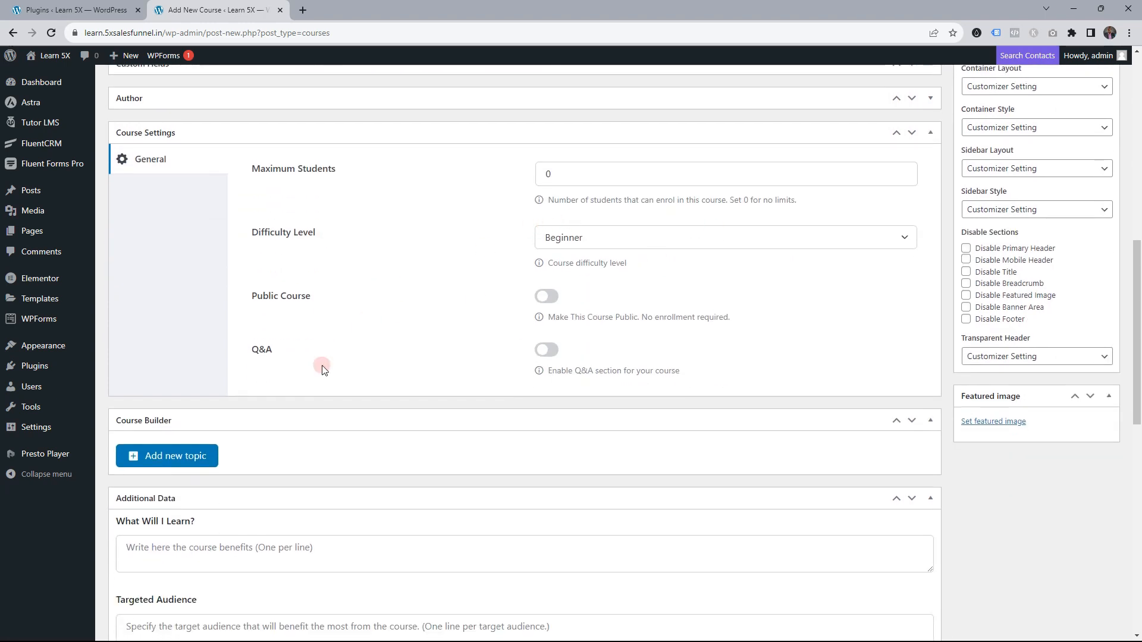
{"action": "scroll", "coordinate": [322, 370], "scroll_direction": "down", "scroll_amount": 3}
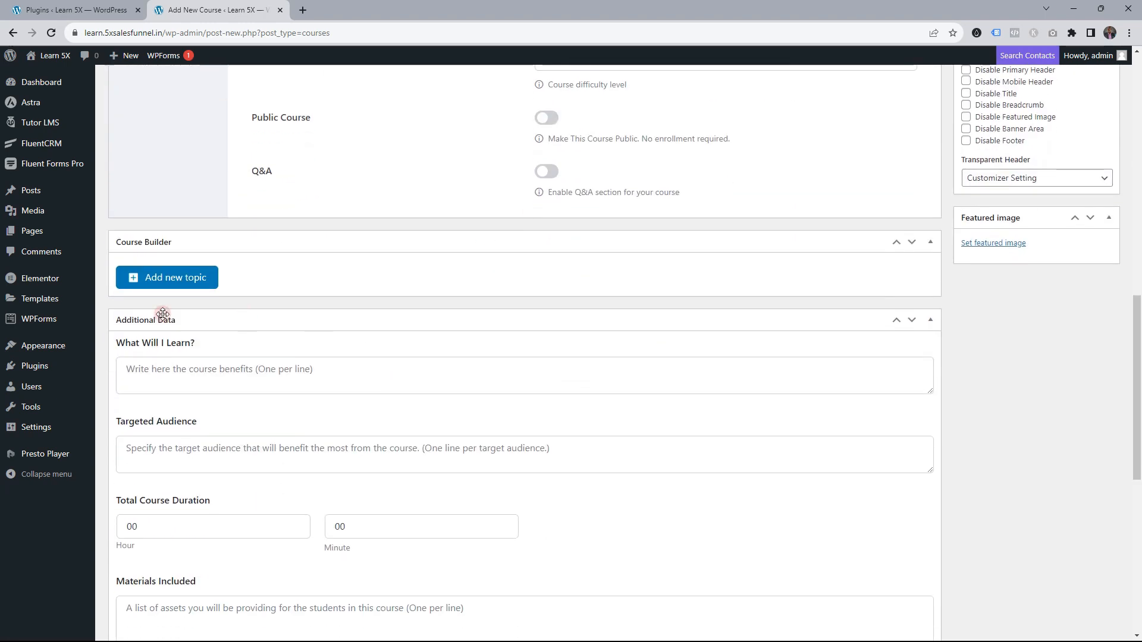
{"action": "left_click", "coordinate": [170, 280]}
{"action": "left_click", "coordinate": [469, 283]}
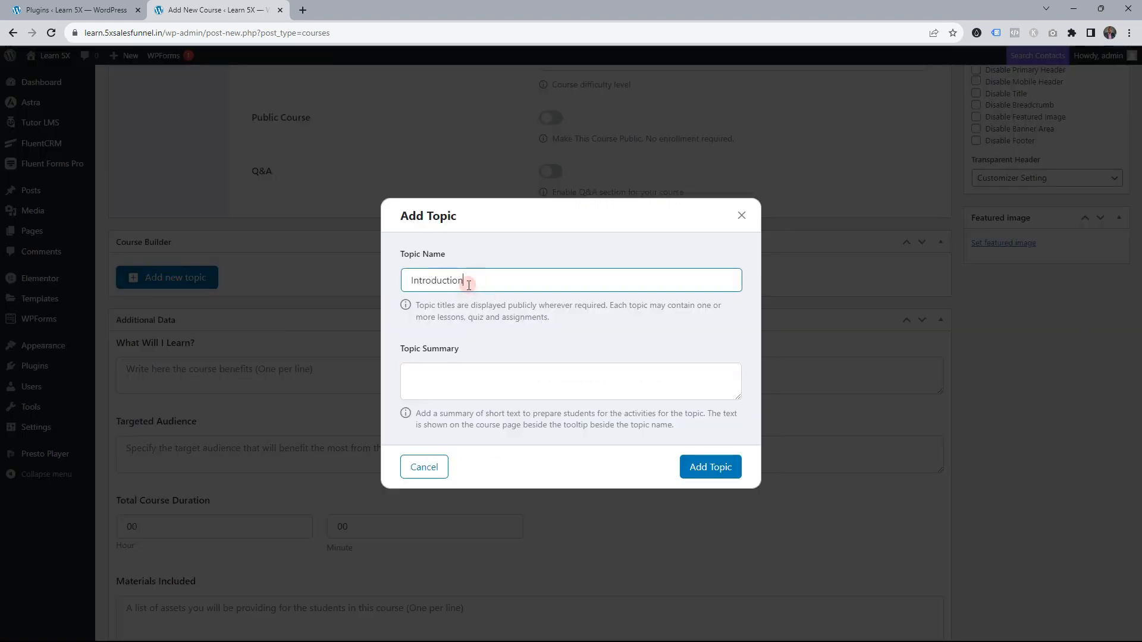
Save the Introduction topic and add Lesson-1 with a YouTube video link and 10-minute duration
{"action": "left_click", "coordinate": [693, 465]}
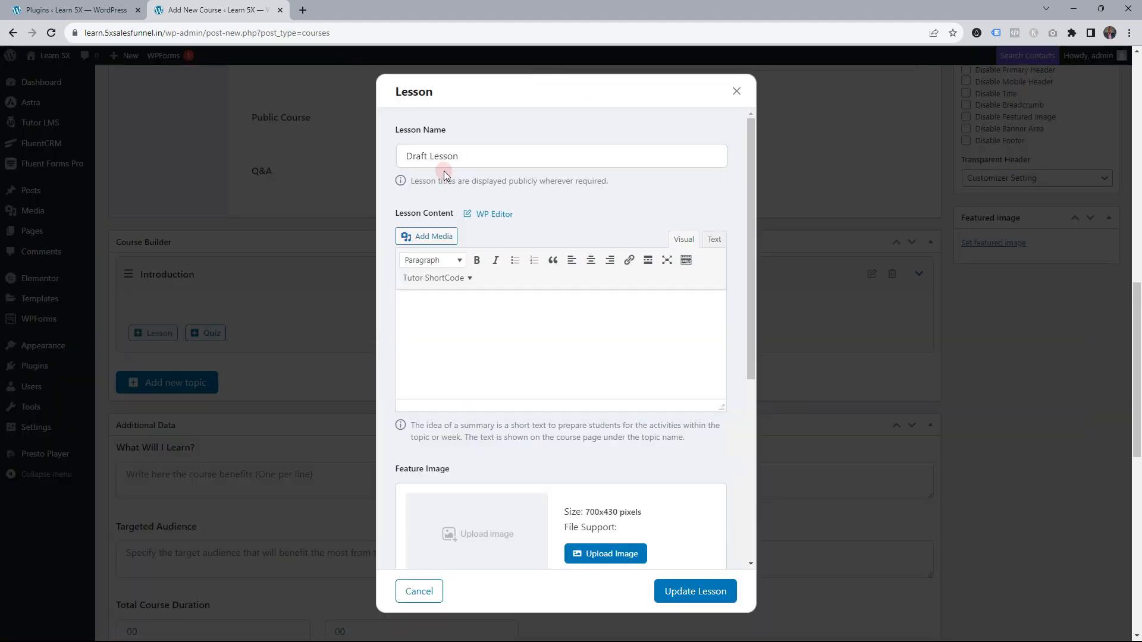
{"action": "triple_click", "coordinate": [444, 157]}
{"action": "type", "text": "Lesson-1"}
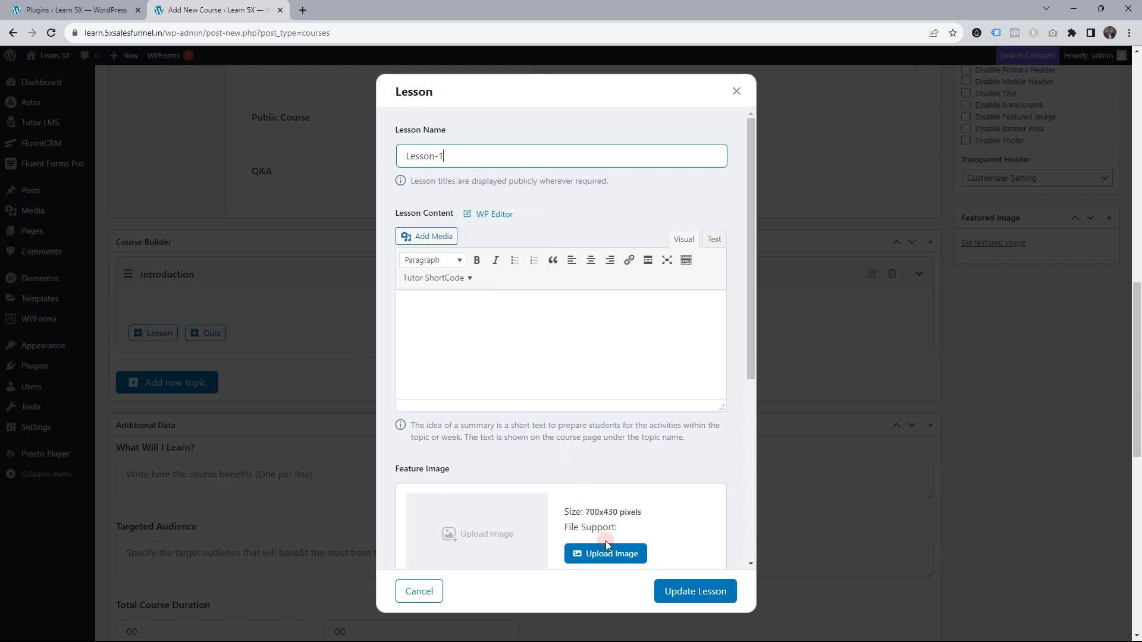
{"action": "scroll", "coordinate": [628, 472], "scroll_direction": "down", "scroll_amount": 5}
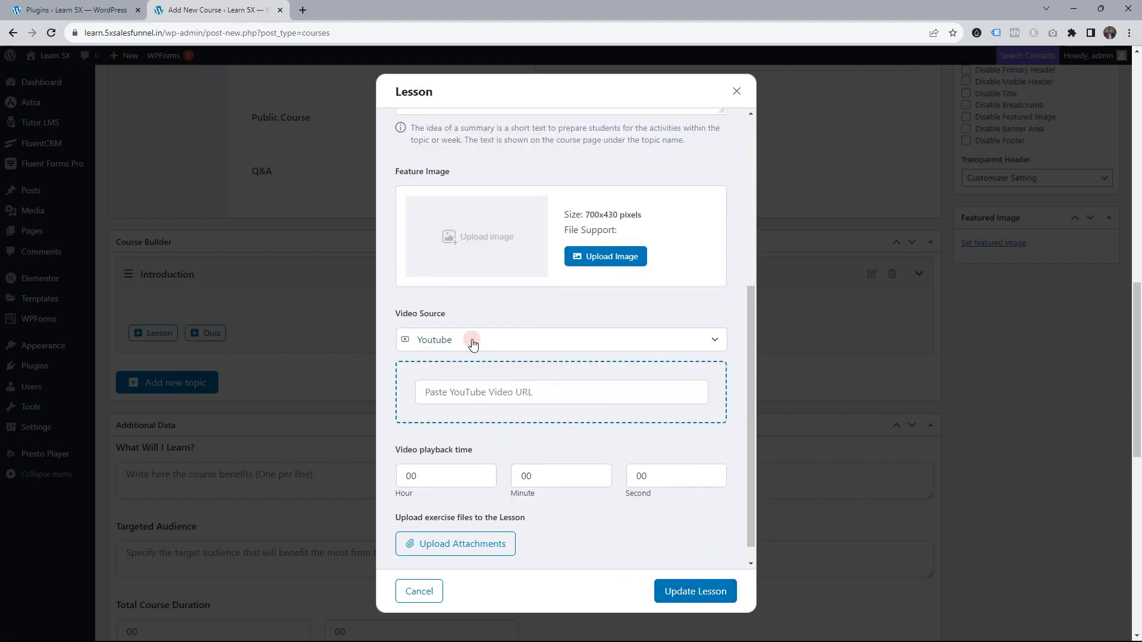
{"action": "left_click", "coordinate": [474, 398]}
{"action": "left_click", "coordinate": [506, 417]}
{"action": "left_click", "coordinate": [566, 481]}
{"action": "type", "text": "10"}
{"action": "left_click", "coordinate": [708, 591]}
Add Lesson2 to Introduction with the pasted YouTube link and a 15-minute duration
{"action": "left_click", "coordinate": [147, 350]}
{"action": "scroll", "coordinate": [503, 158], "scroll_direction": "up", "scroll_amount": 5}
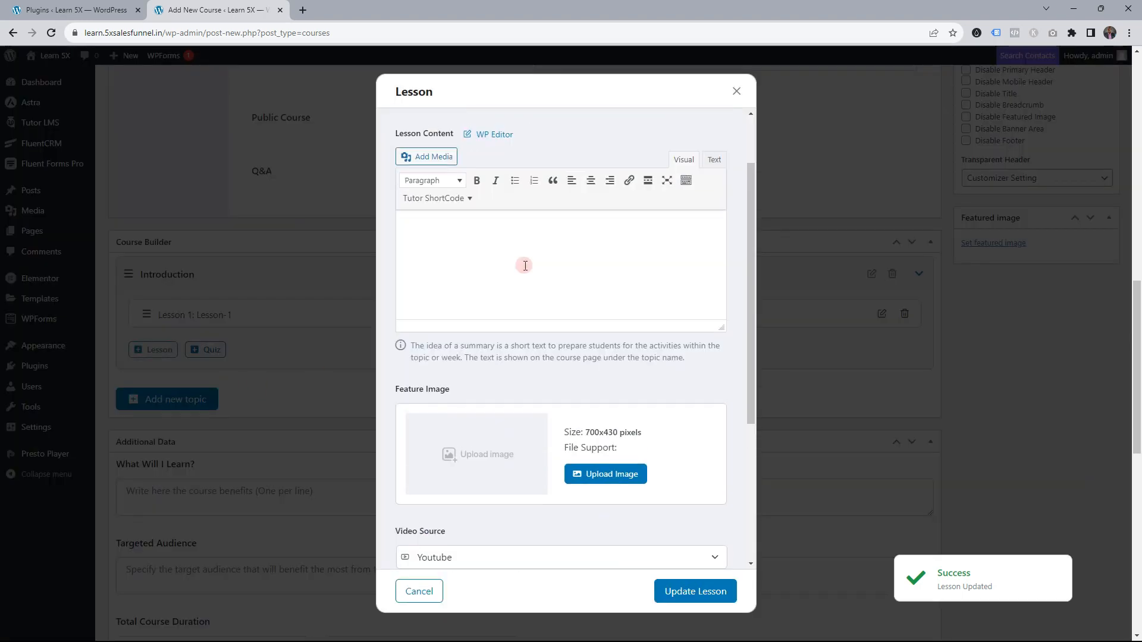
{"action": "triple_click", "coordinate": [481, 161]}
{"action": "type", "text": "Lesson2"}
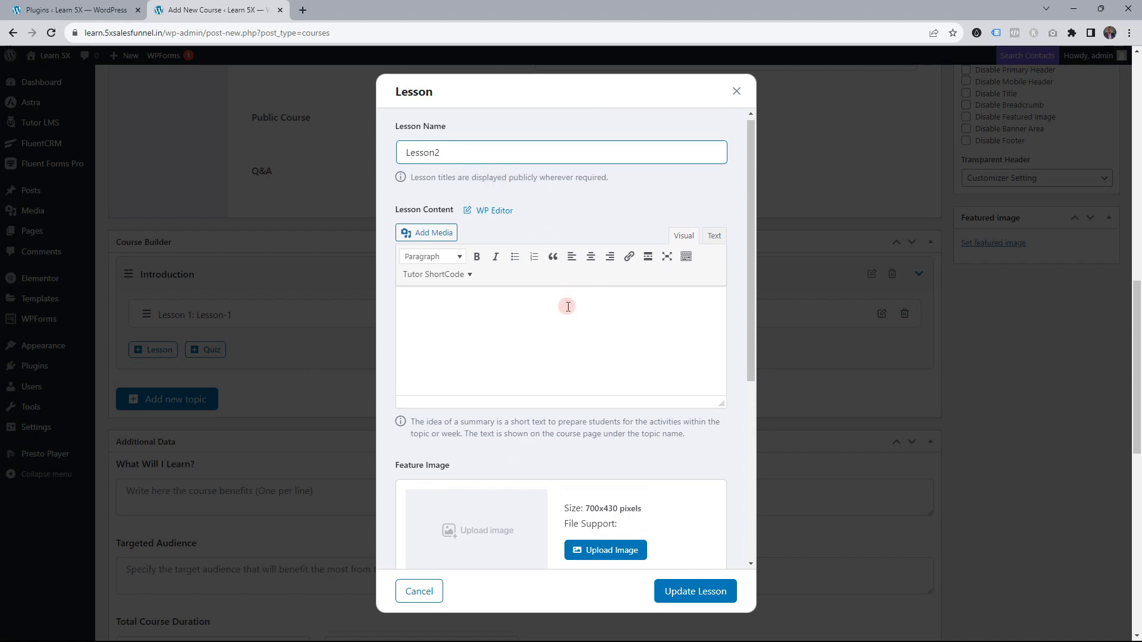
{"action": "scroll", "coordinate": [568, 307], "scroll_direction": "down", "scroll_amount": 5}
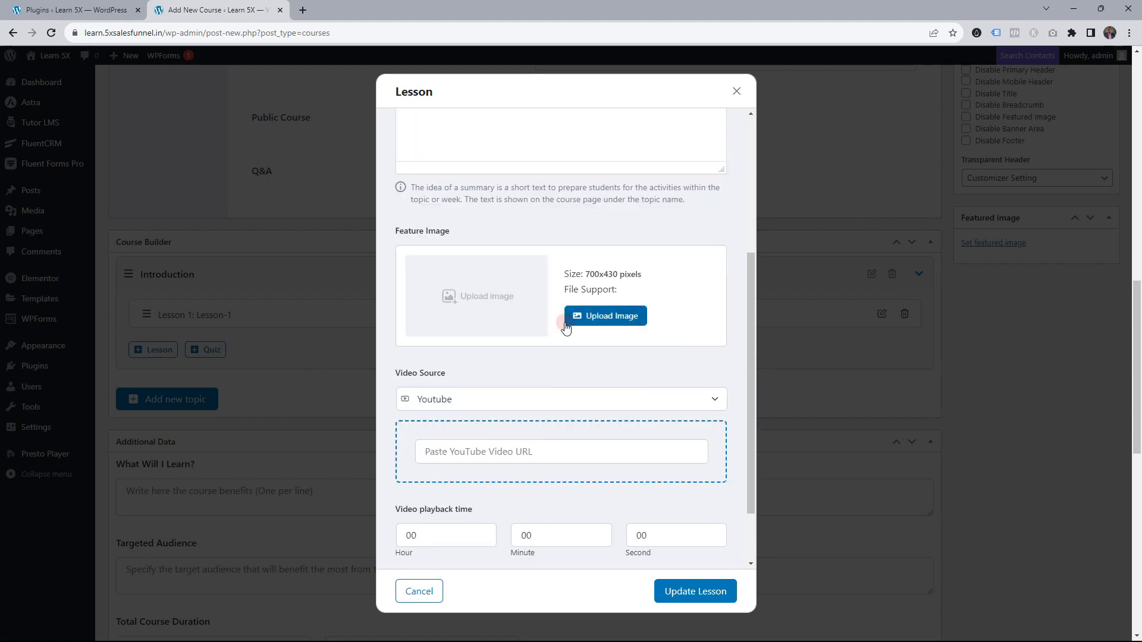
{"action": "left_click", "coordinate": [530, 372]}
{"action": "key", "text": "ctrl+v"}
{"action": "left_click", "coordinate": [562, 458]}
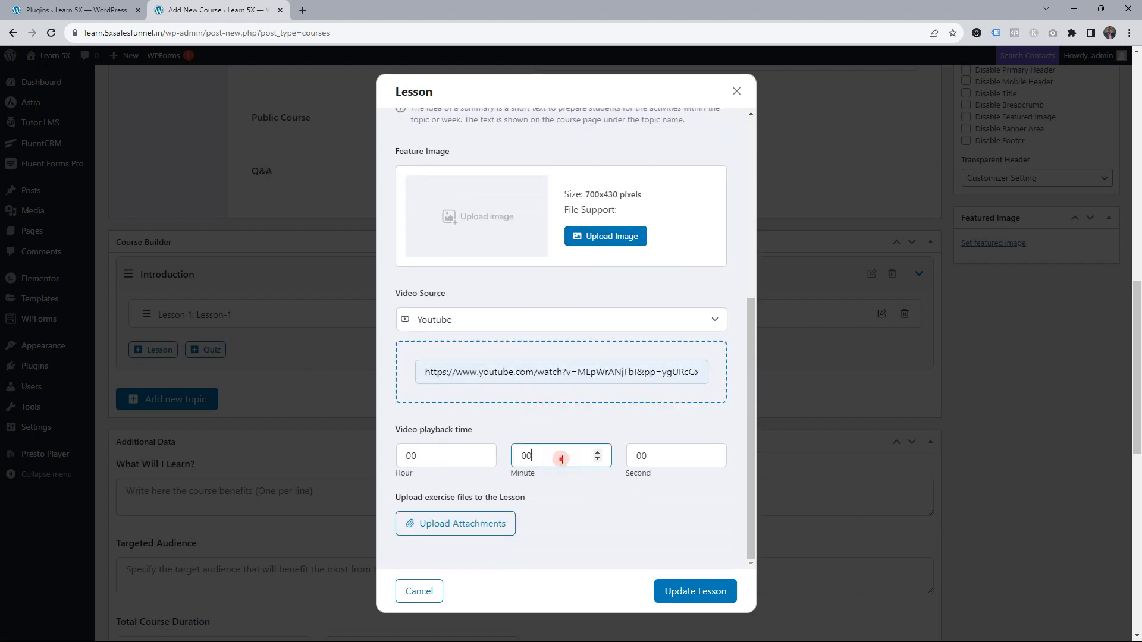
{"action": "left_click", "coordinate": [675, 580]}
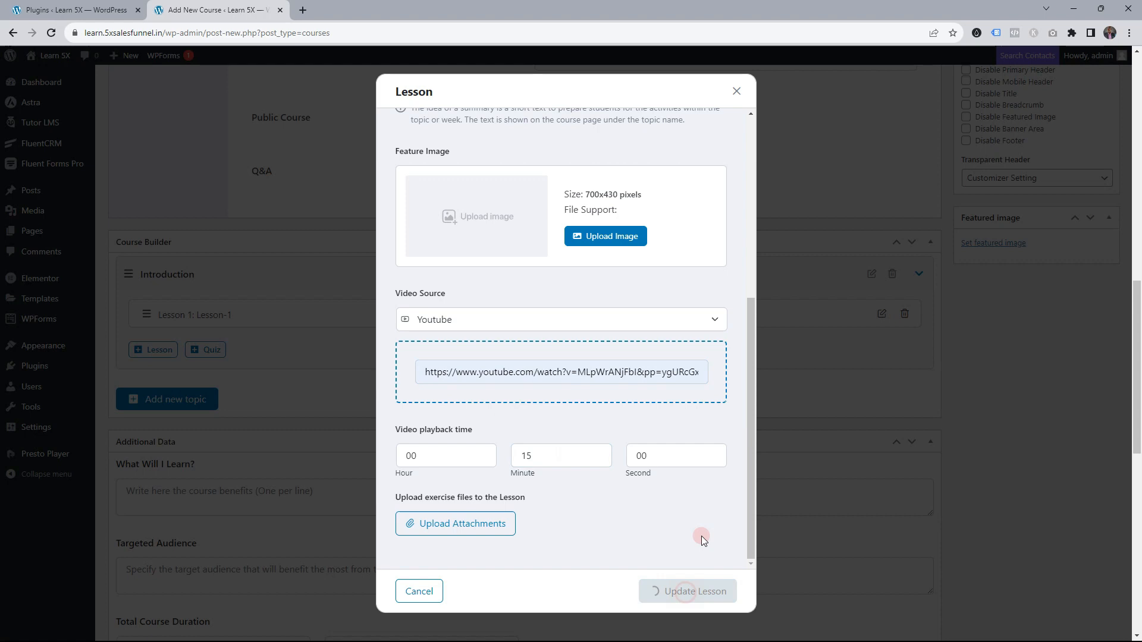
Publish the Second Paid COurse
{"action": "scroll", "coordinate": [350, 294], "scroll_direction": "down", "scroll_amount": 2}
{"action": "scroll", "coordinate": [349, 293], "scroll_direction": "up", "scroll_amount": 14}
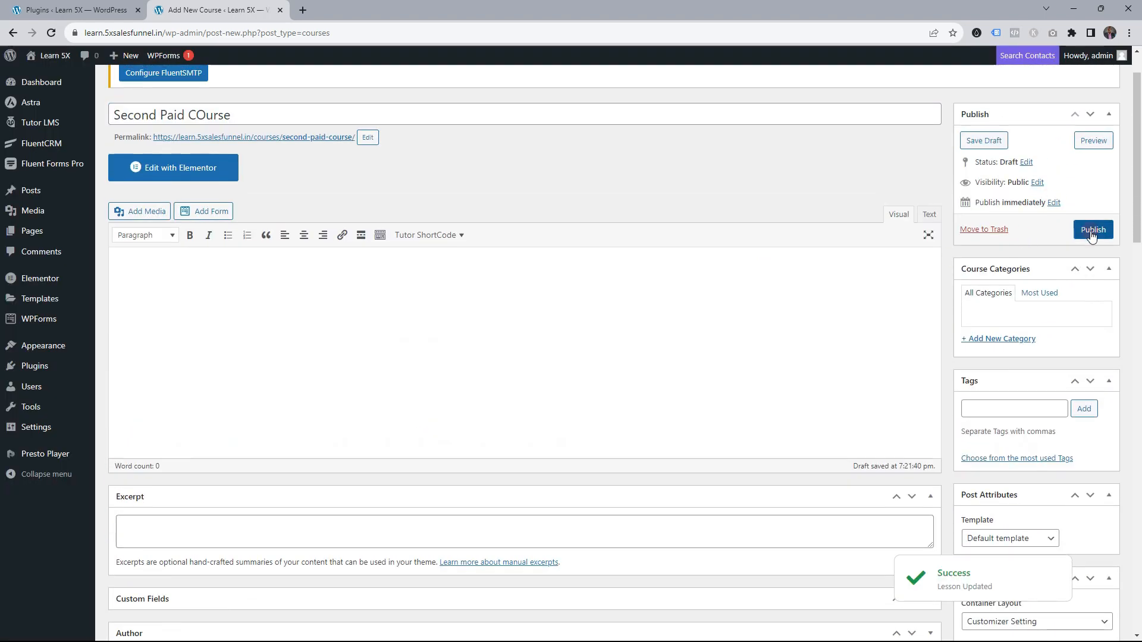
{"action": "left_click", "coordinate": [1092, 231]}
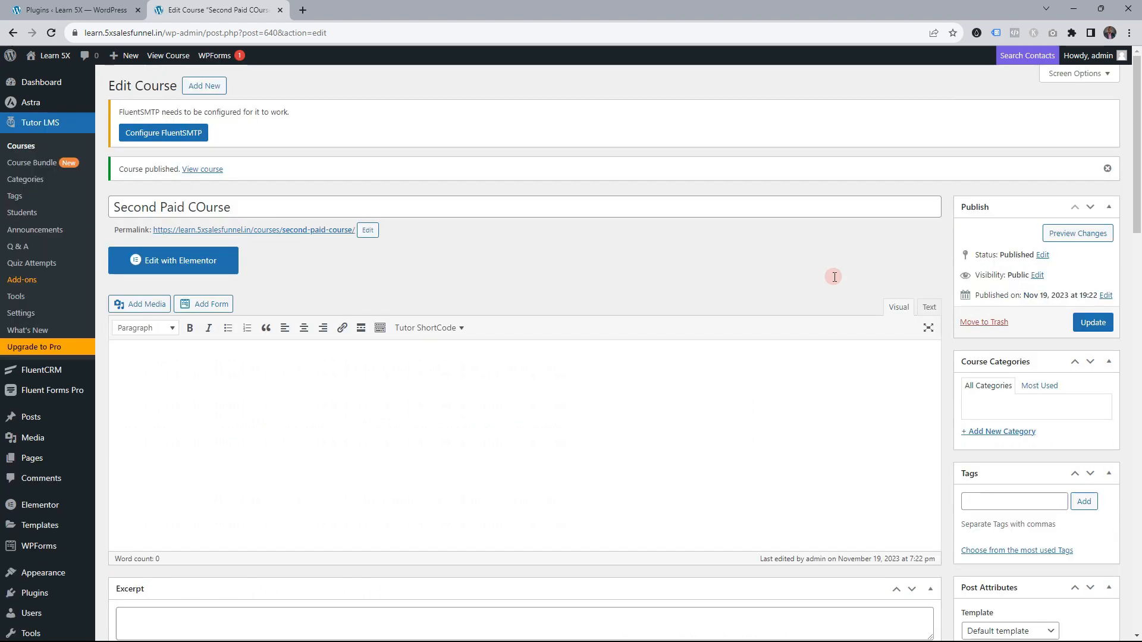
Open the Second Paid COurse page with Edit with Elementor
{"action": "left_click", "coordinate": [223, 263]}
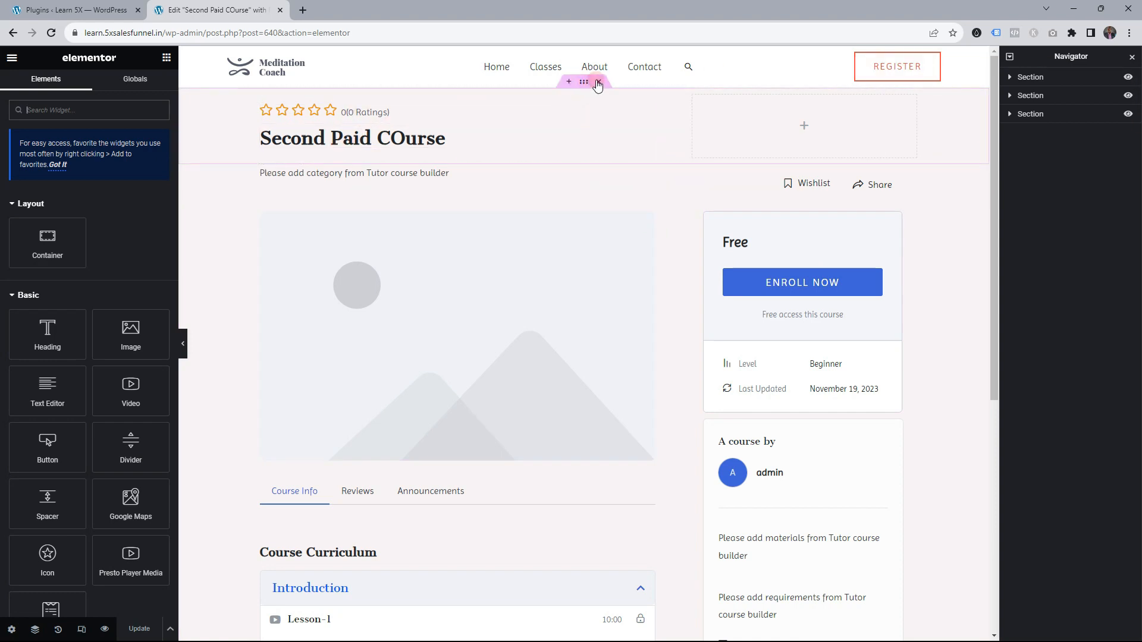
Delete the Course Rating stars and the category, Wishlist and Share row
{"action": "right_click", "coordinate": [660, 108]}
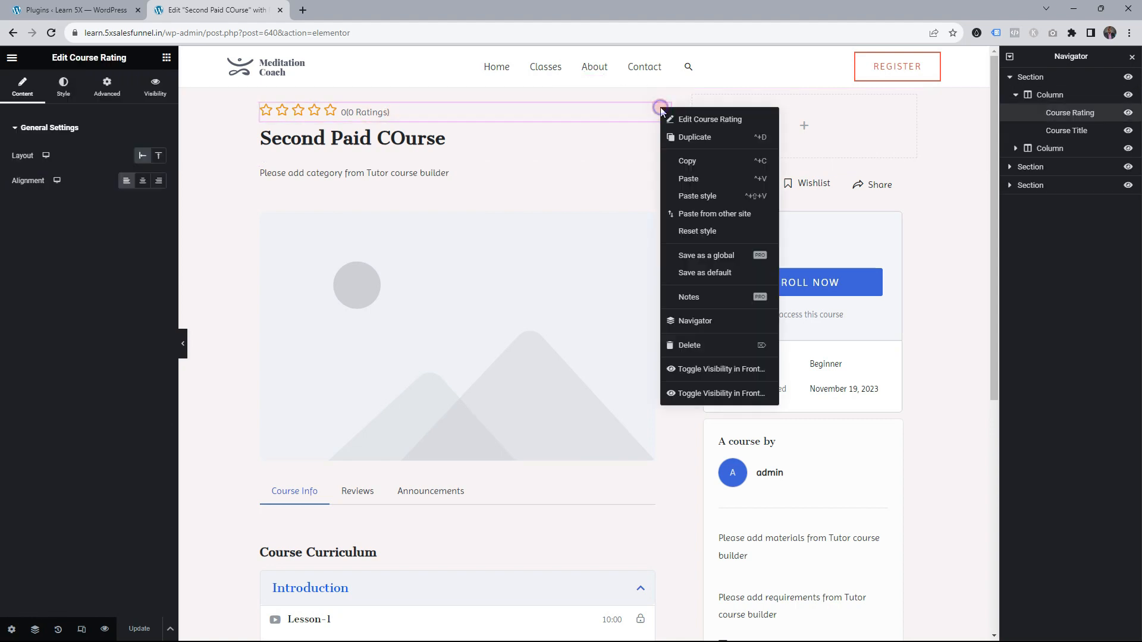
{"action": "left_click", "coordinate": [713, 345]}
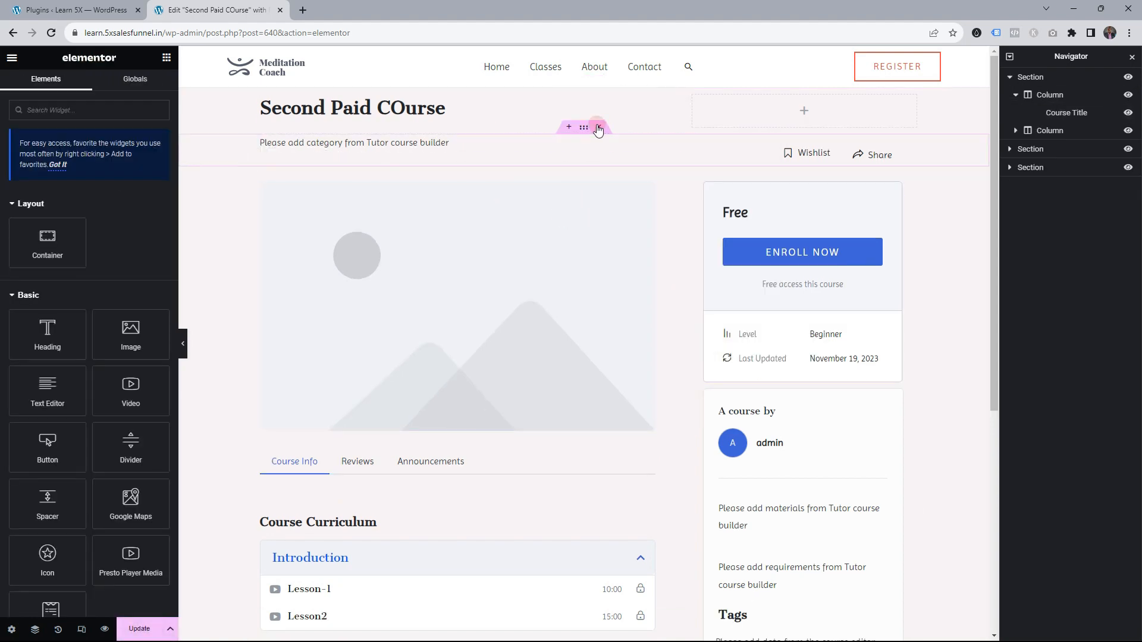
{"action": "left_click", "coordinate": [599, 129]}
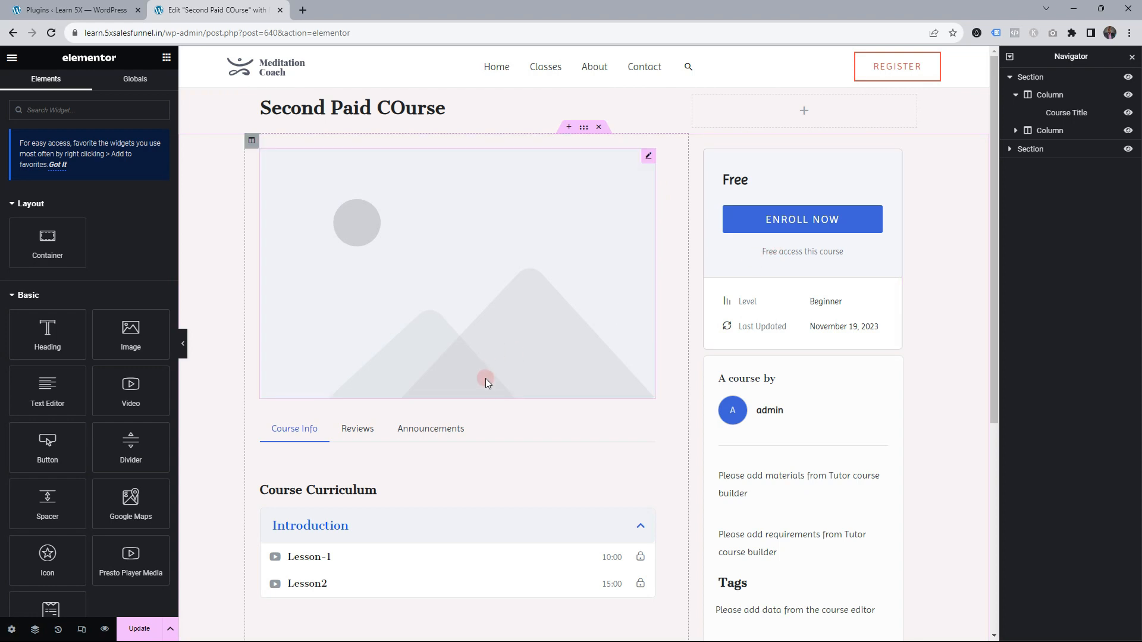
Move the Course Purchase box under the thumbnail and delete the right-hand sidebar column
{"action": "scroll", "coordinate": [523, 383], "scroll_direction": "down", "scroll_amount": 1}
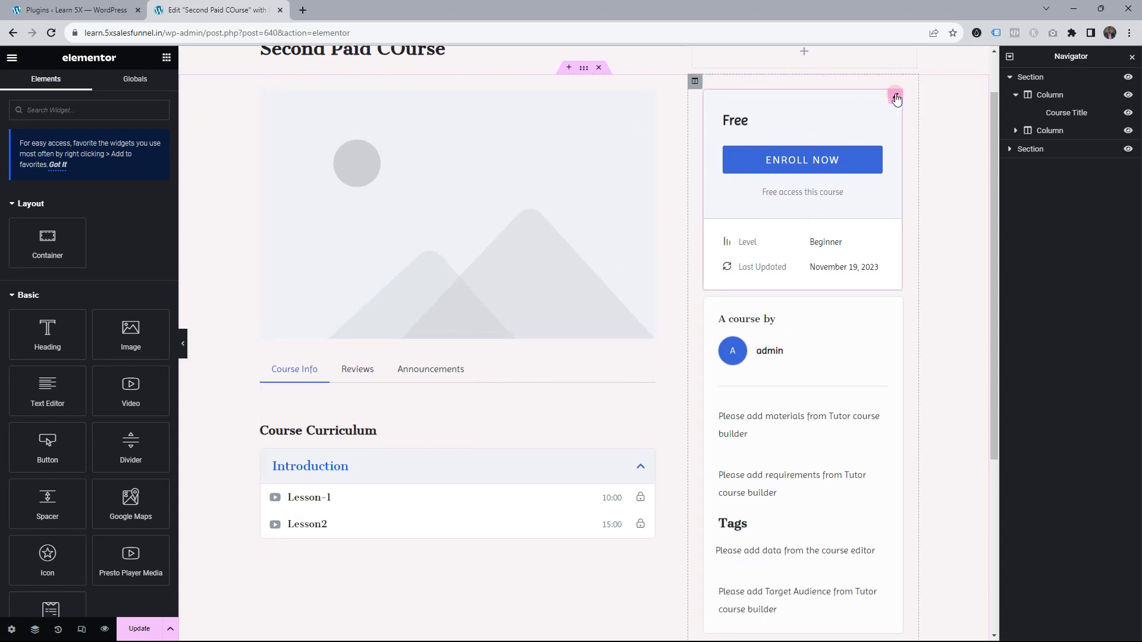
{"action": "left_click_drag", "start_coordinate": [897, 97], "coordinate": [434, 343]}
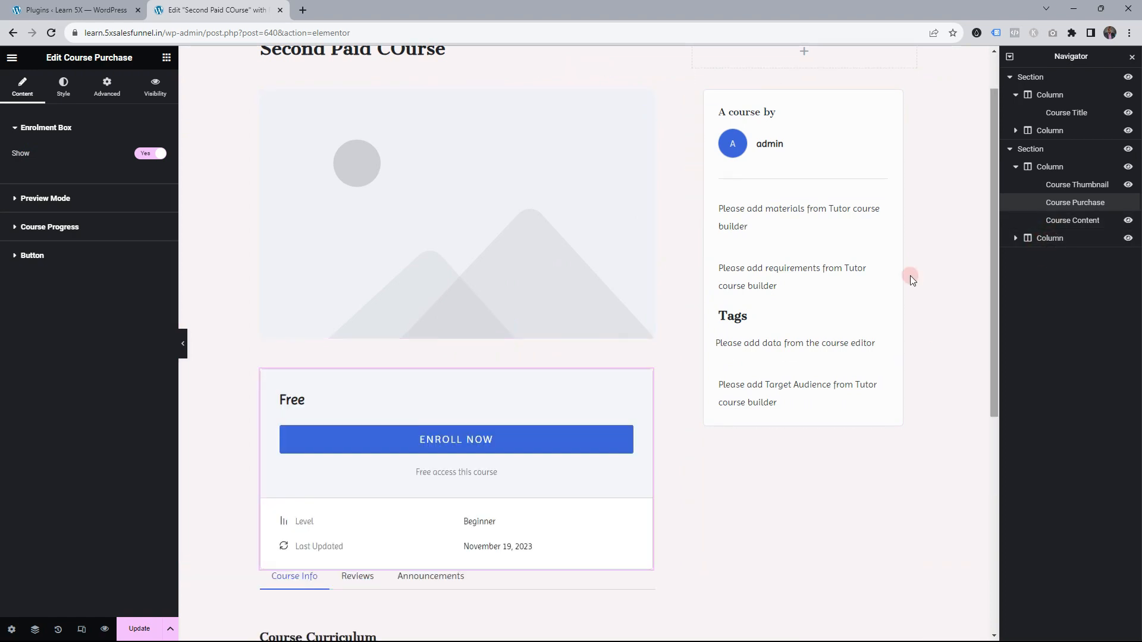
{"action": "right_click", "coordinate": [1047, 241]}
{"action": "left_click", "coordinate": [1054, 437]}
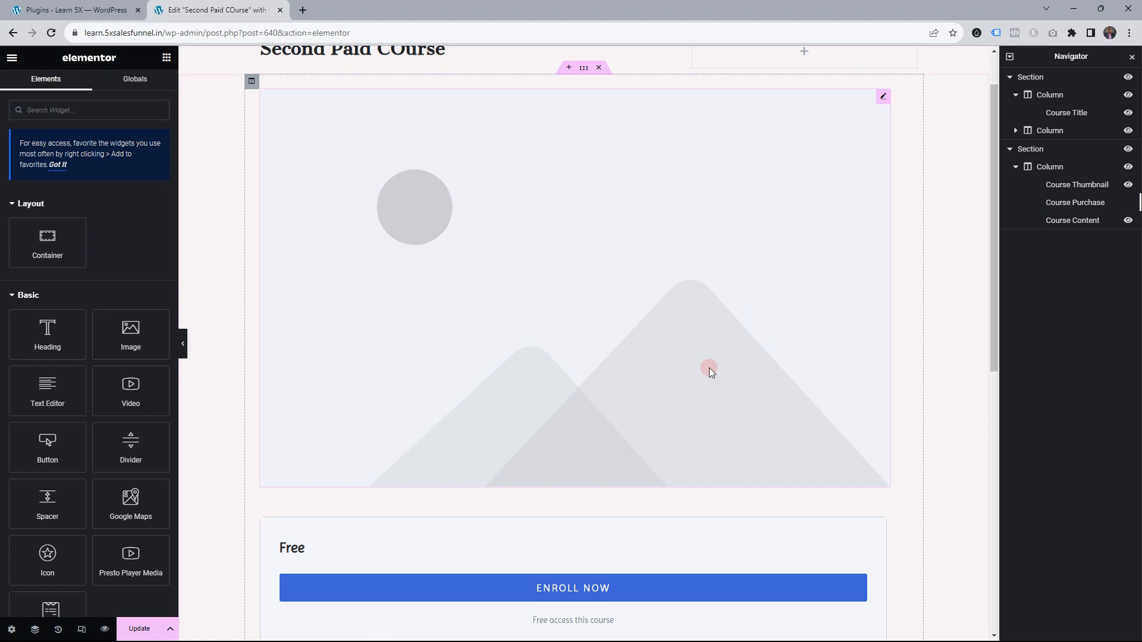
Set the main course section's layout width to 1000
{"action": "left_click", "coordinate": [1045, 150]}
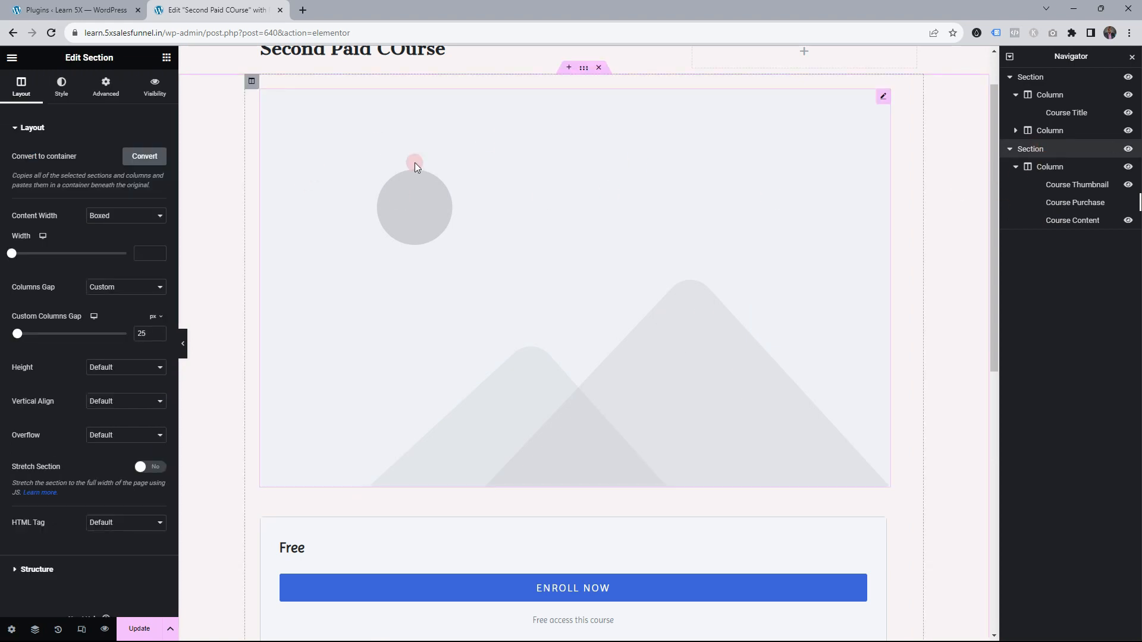
{"action": "left_click", "coordinate": [18, 94]}
{"action": "left_click", "coordinate": [144, 254]}
{"action": "type", "text": "1000"}
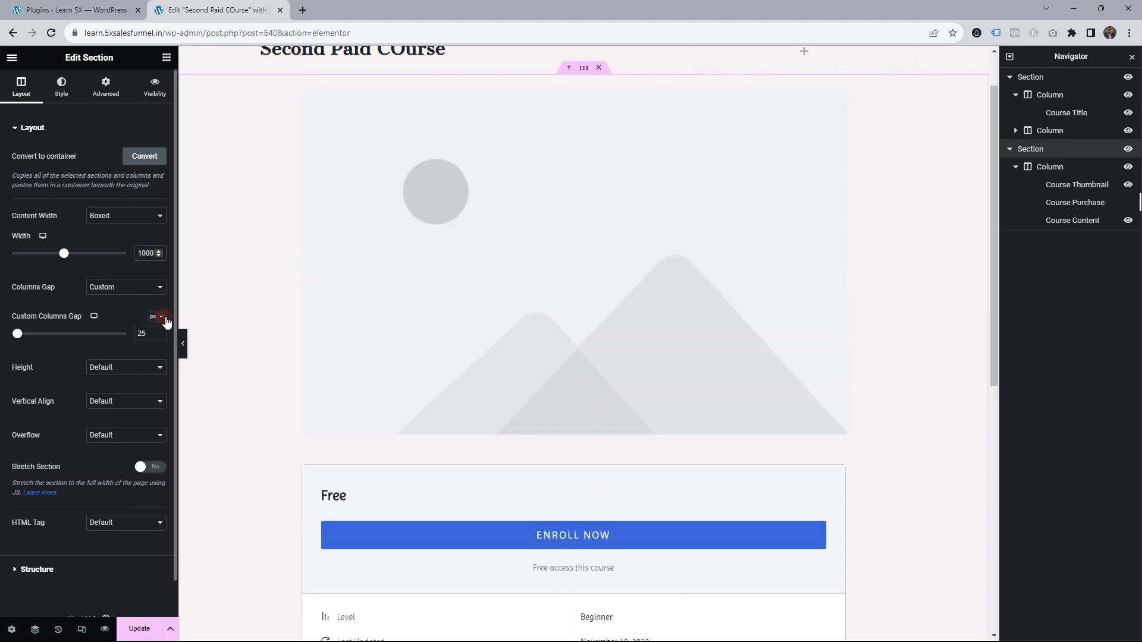
Change the Course Content top margin from -20 to 0 and save the page
{"action": "scroll", "coordinate": [781, 277], "scroll_direction": "down", "scroll_amount": 6}
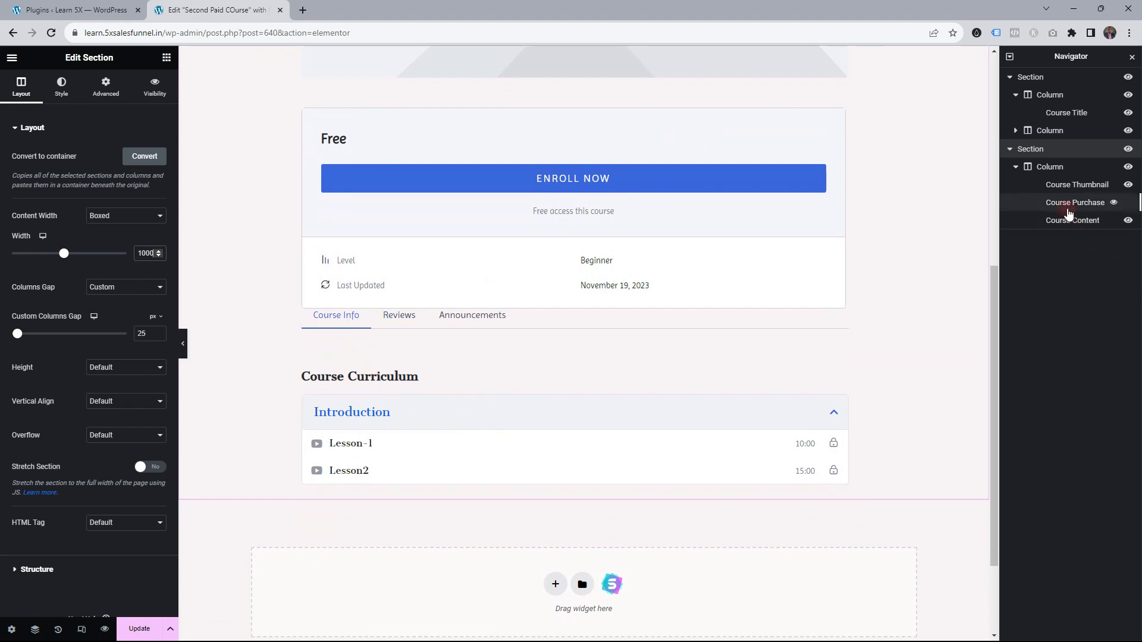
{"action": "left_click", "coordinate": [1077, 227]}
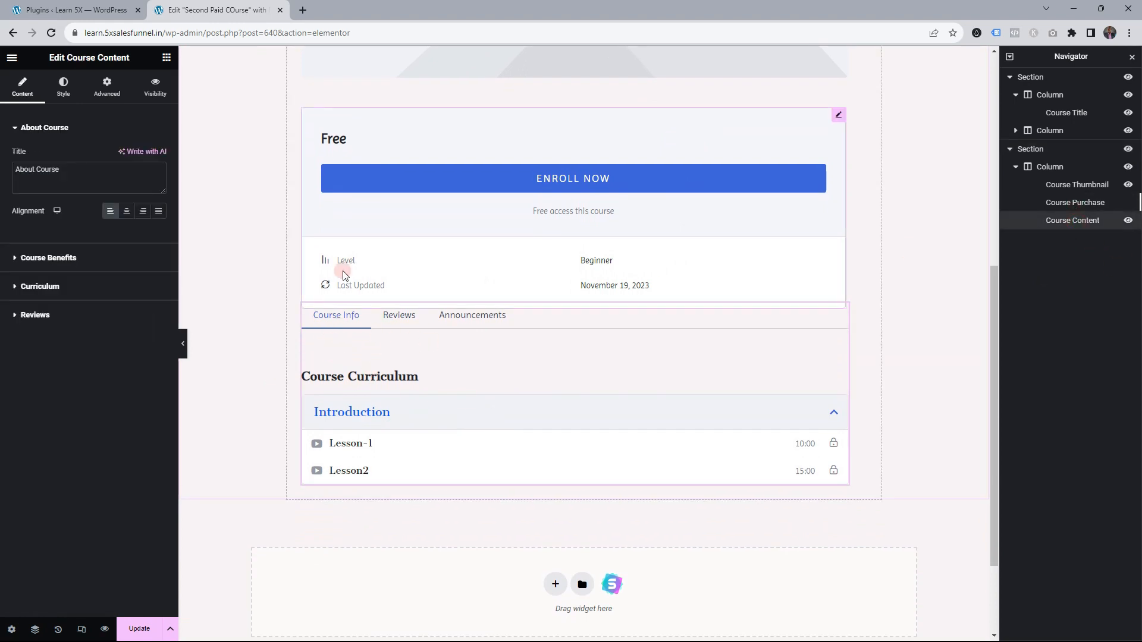
{"action": "left_click", "coordinate": [107, 86]}
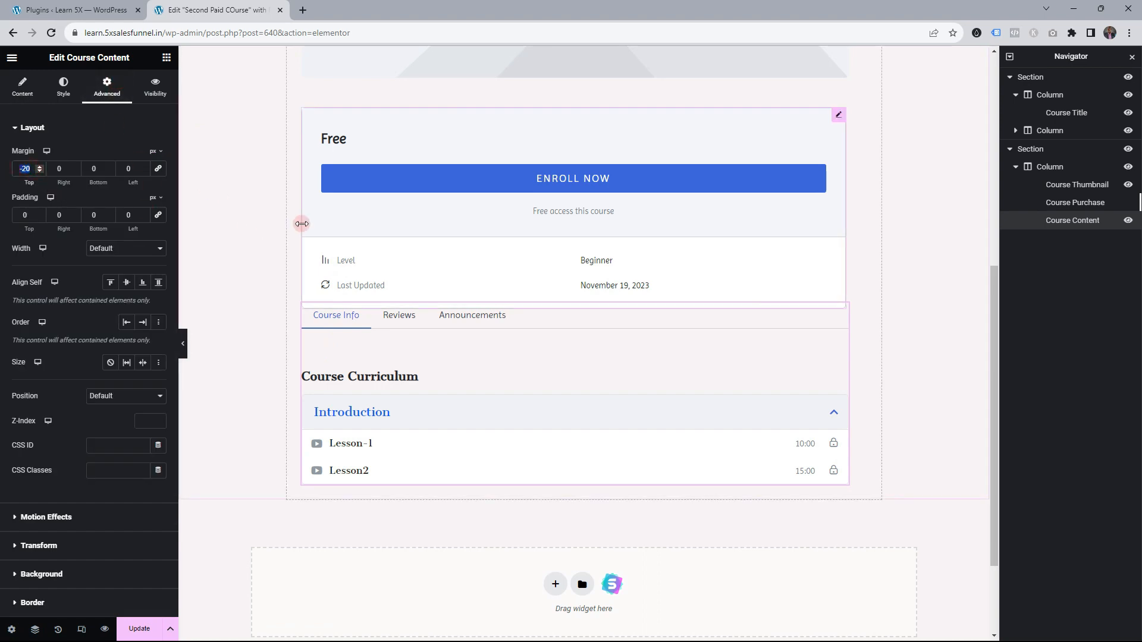
{"action": "type", "text": "0"}
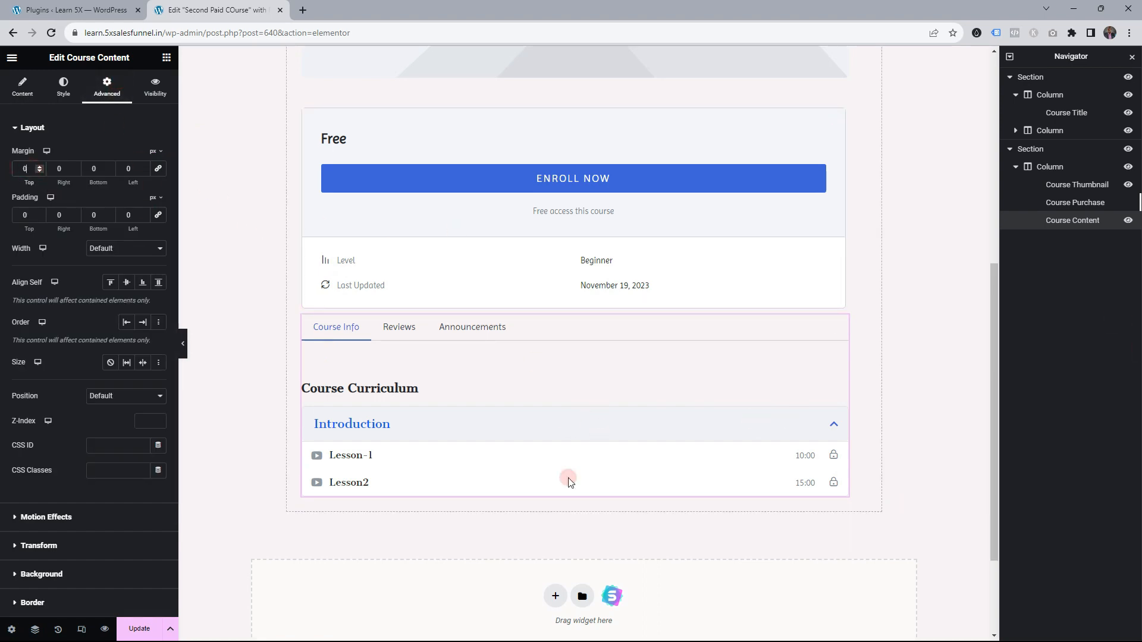
{"action": "left_click", "coordinate": [139, 629]}
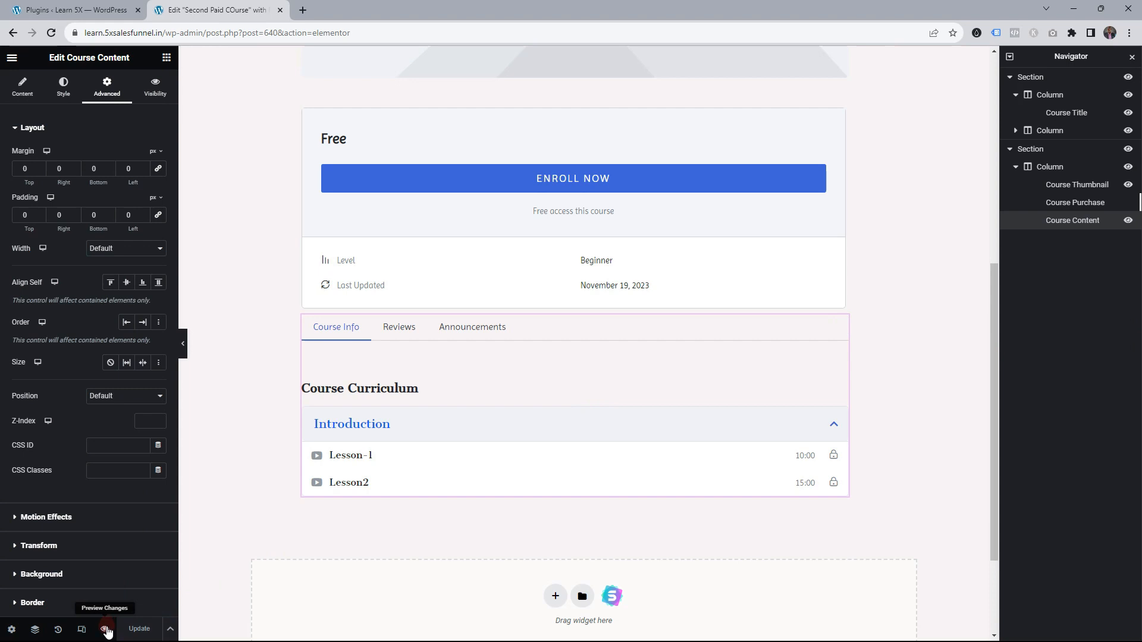
Preview the published course page in a private window, then return to the admin
{"action": "left_click", "coordinate": [61, 7]}
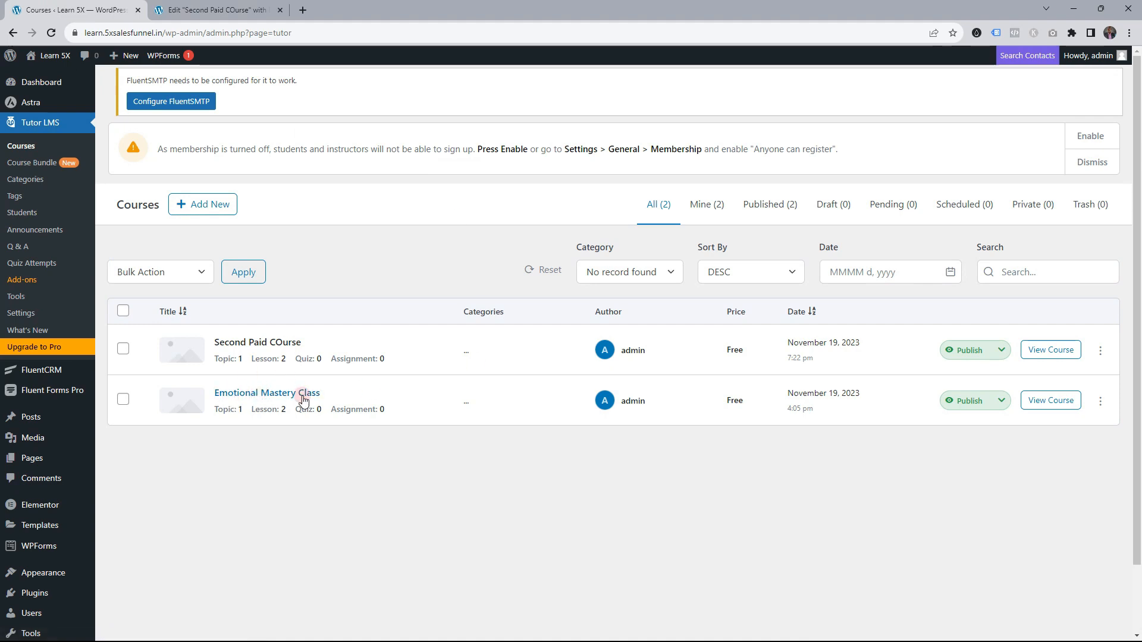
{"action": "right_click", "coordinate": [1045, 360]}
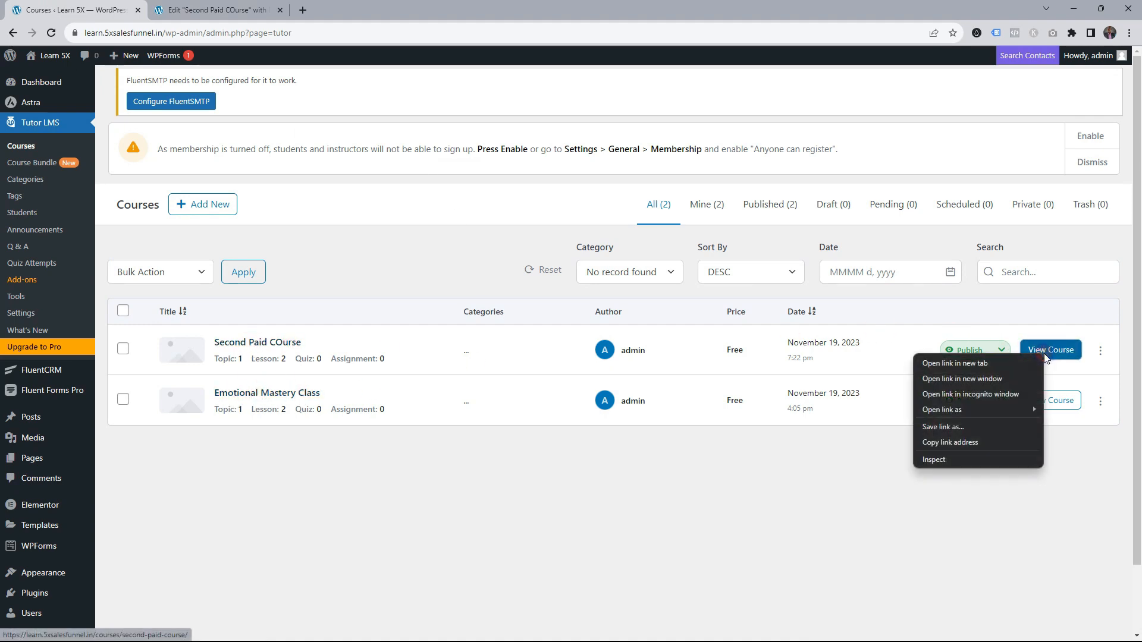
{"action": "left_click", "coordinate": [977, 396]}
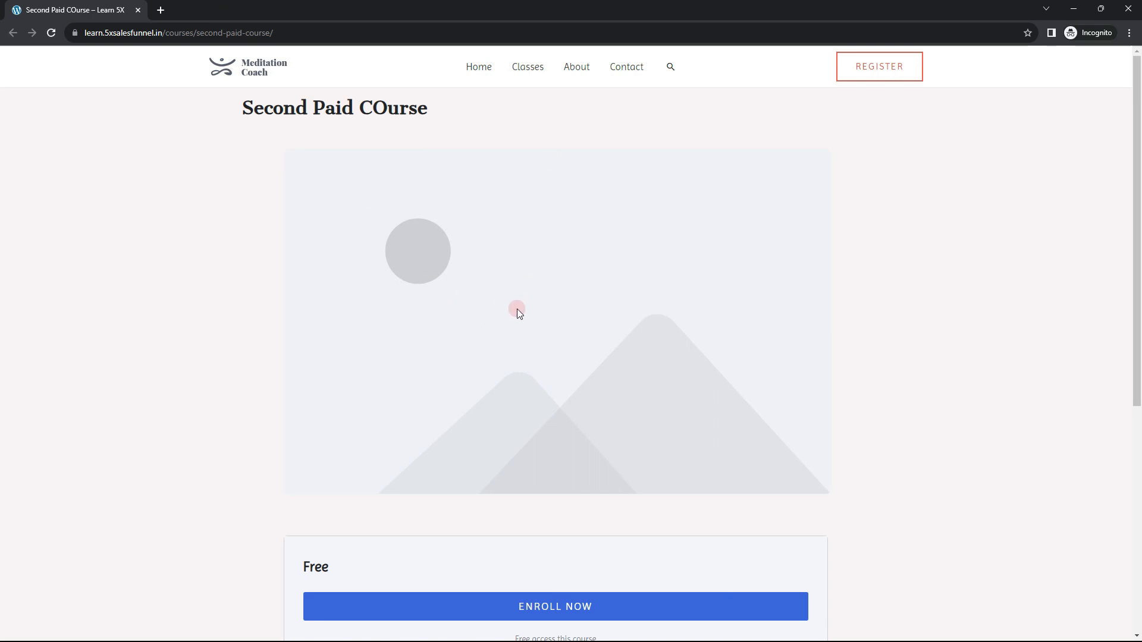
{"action": "key", "text": "alt+Tab"}
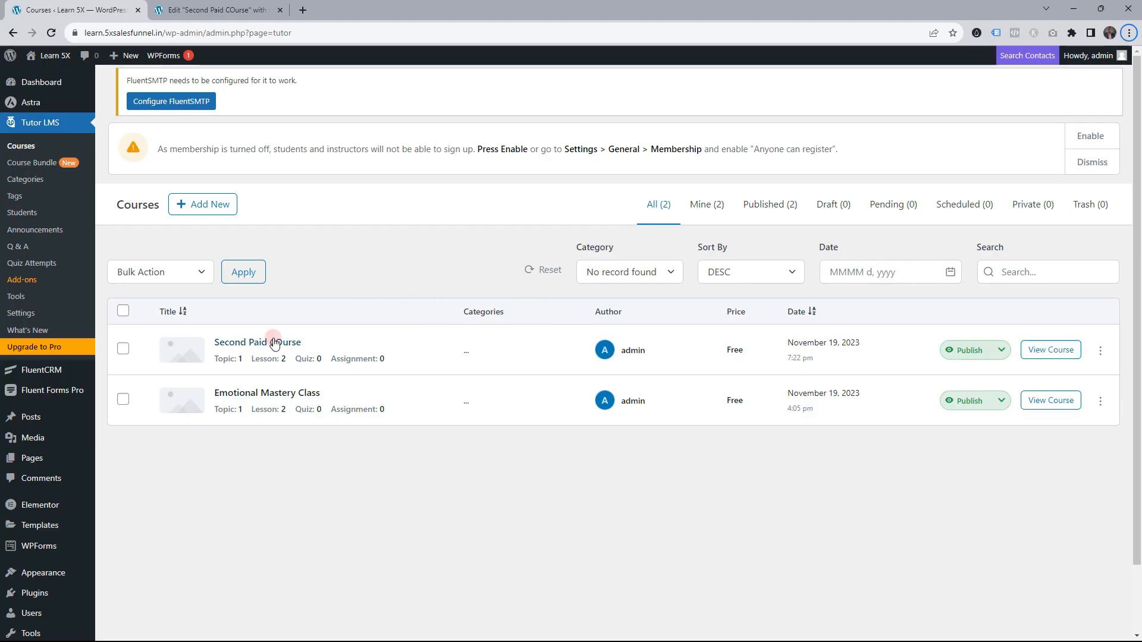
Open Second Paid COurse's edit page in a new tab
{"action": "left_click", "coordinate": [273, 344], "text": "ctrl"}
{"action": "left_click", "coordinate": [260, 4]}
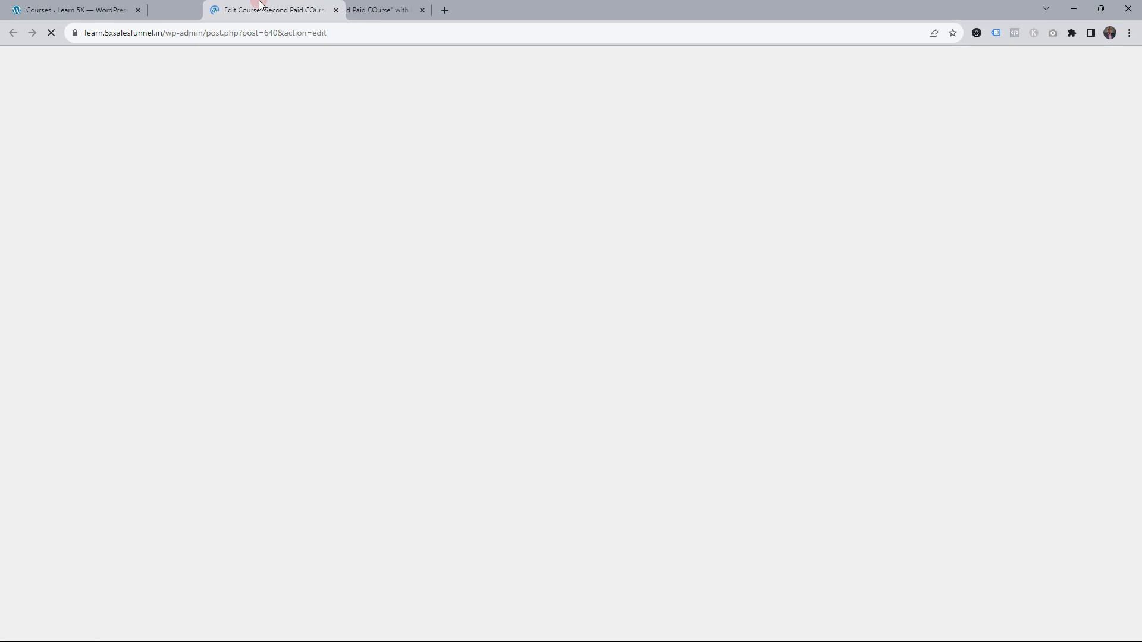
{"action": "scroll", "coordinate": [420, 408], "scroll_direction": "down", "scroll_amount": 10}
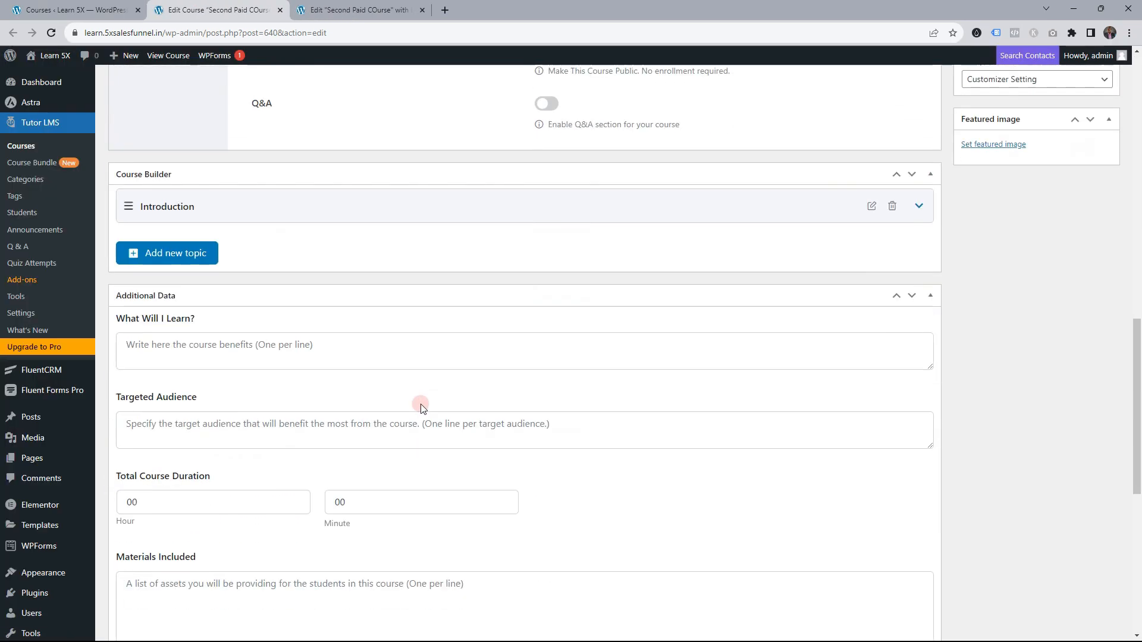
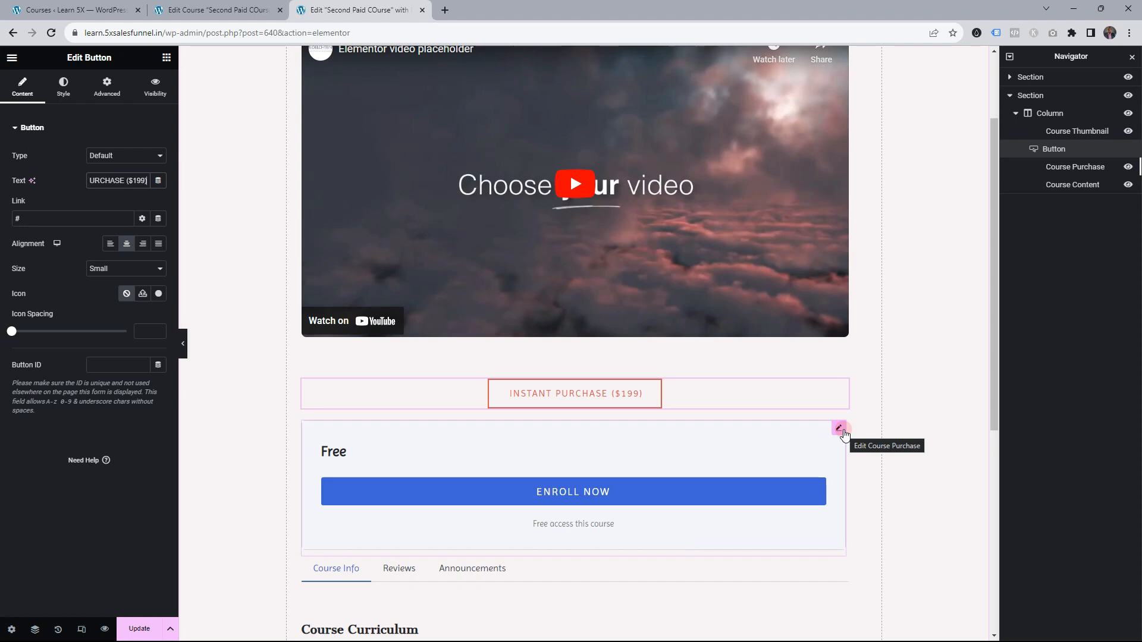
Save the course page and enable Dynamic Visibility on the Instant Purchase ($199) button
{"action": "left_click", "coordinate": [140, 629]}
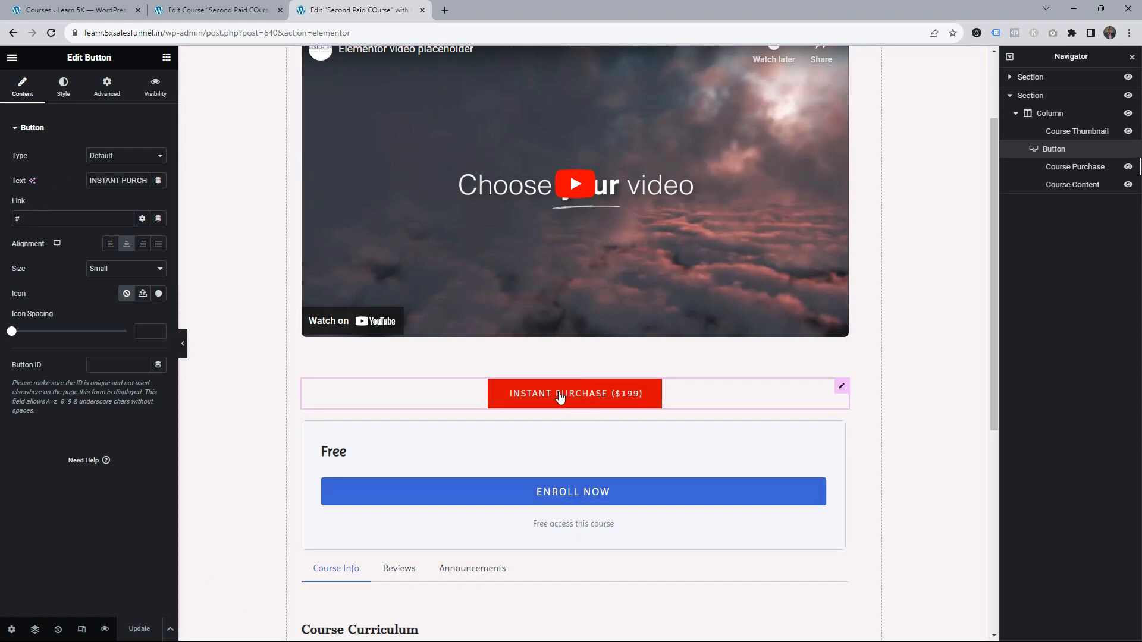
{"action": "left_click", "coordinate": [155, 91]}
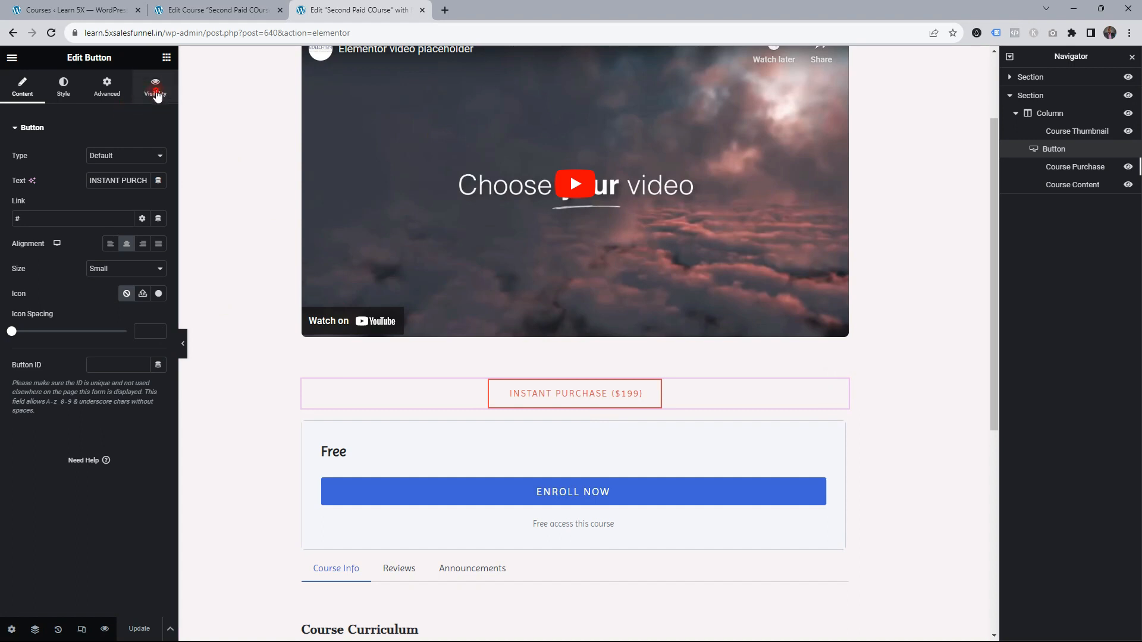
{"action": "left_click", "coordinate": [149, 155]}
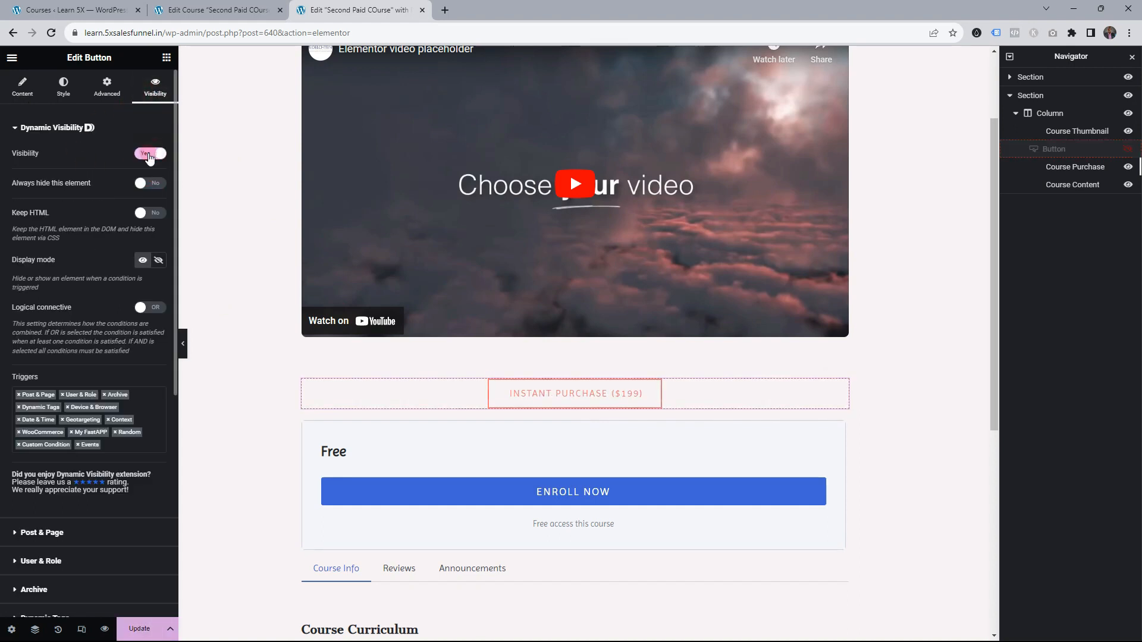
{"action": "left_click", "coordinate": [585, 364]}
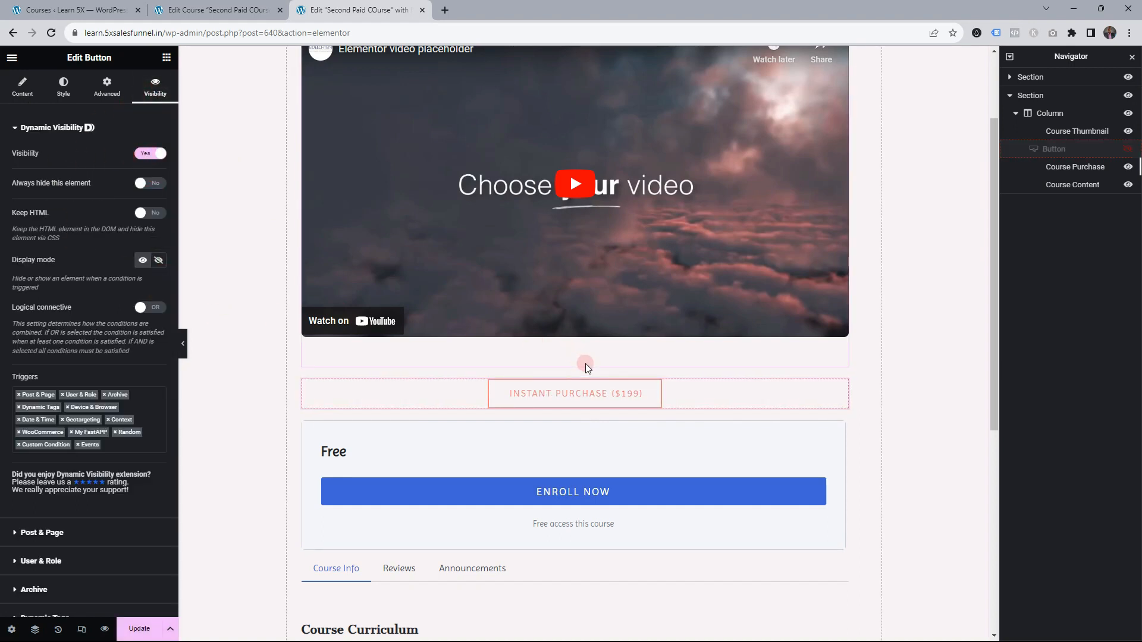
{"action": "left_click", "coordinate": [90, 300]}
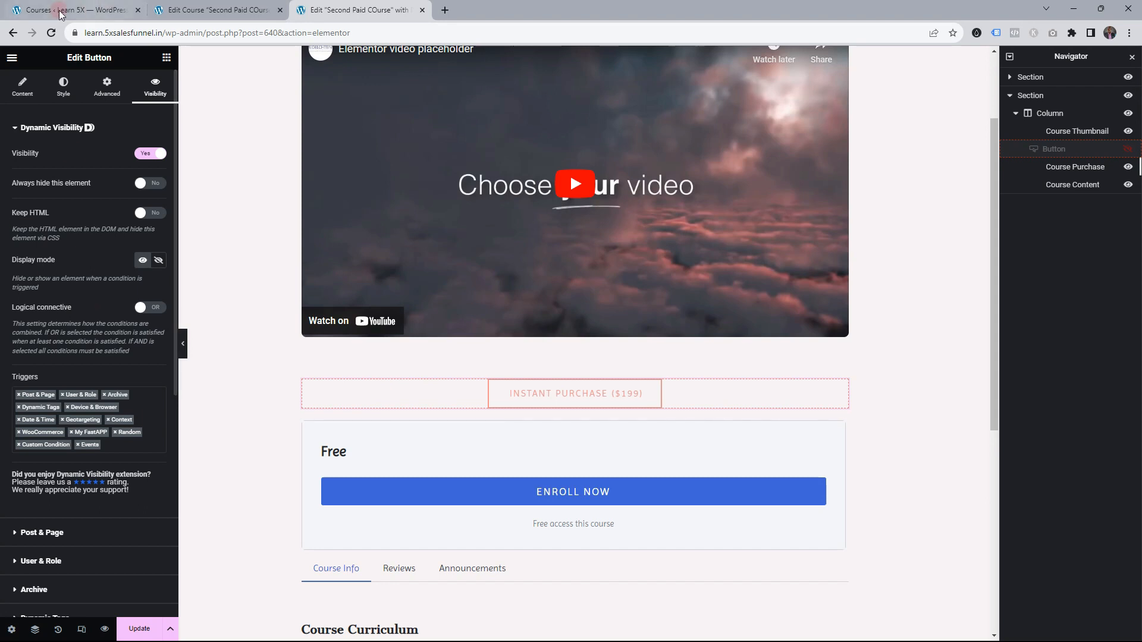
Open Users > User Role Editor in a new tab and list its roles, including fpc-1m and fpc-1y
{"action": "left_click", "coordinate": [83, 10]}
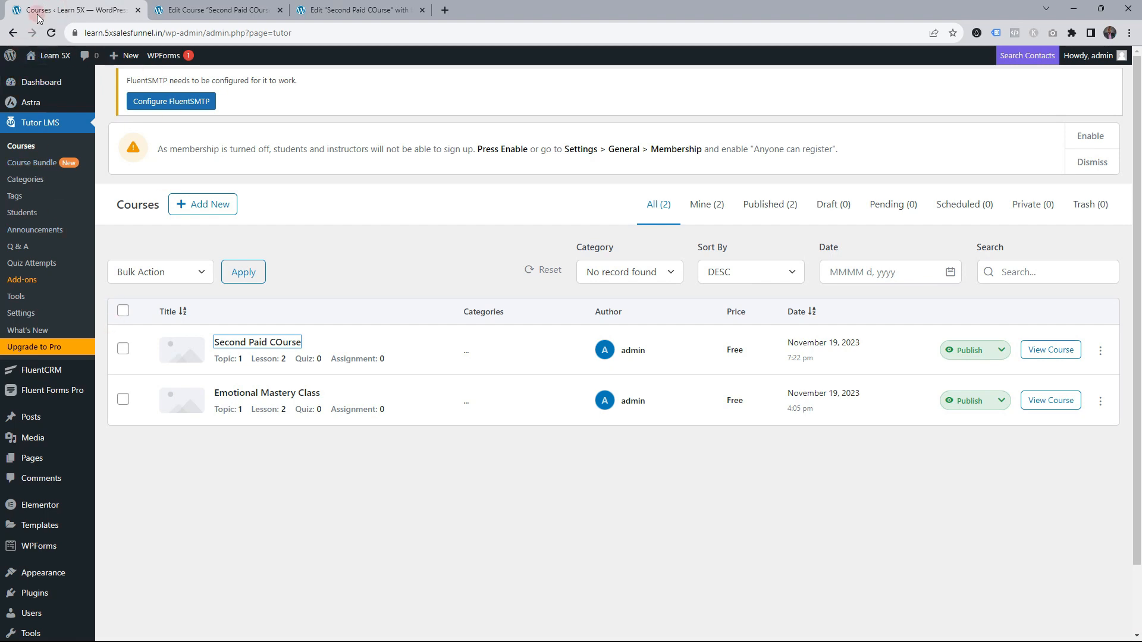
{"action": "scroll", "coordinate": [35, 301], "scroll_direction": "down", "scroll_amount": 2}
{"action": "mouse_move", "coordinate": [11, 362]}
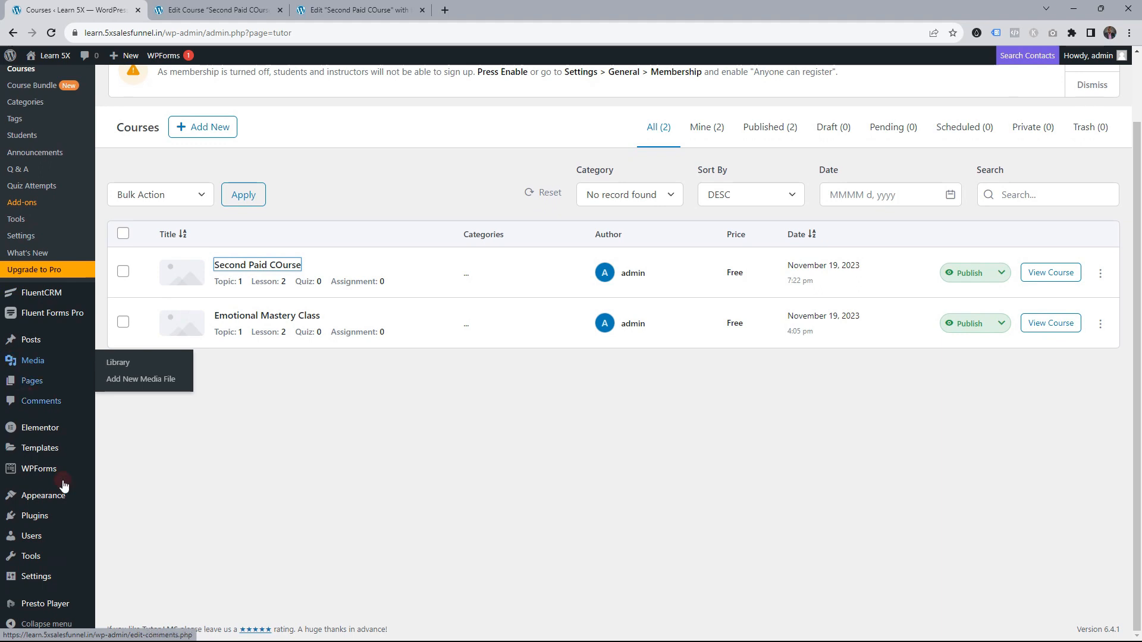
{"action": "mouse_move", "coordinate": [28, 538]}
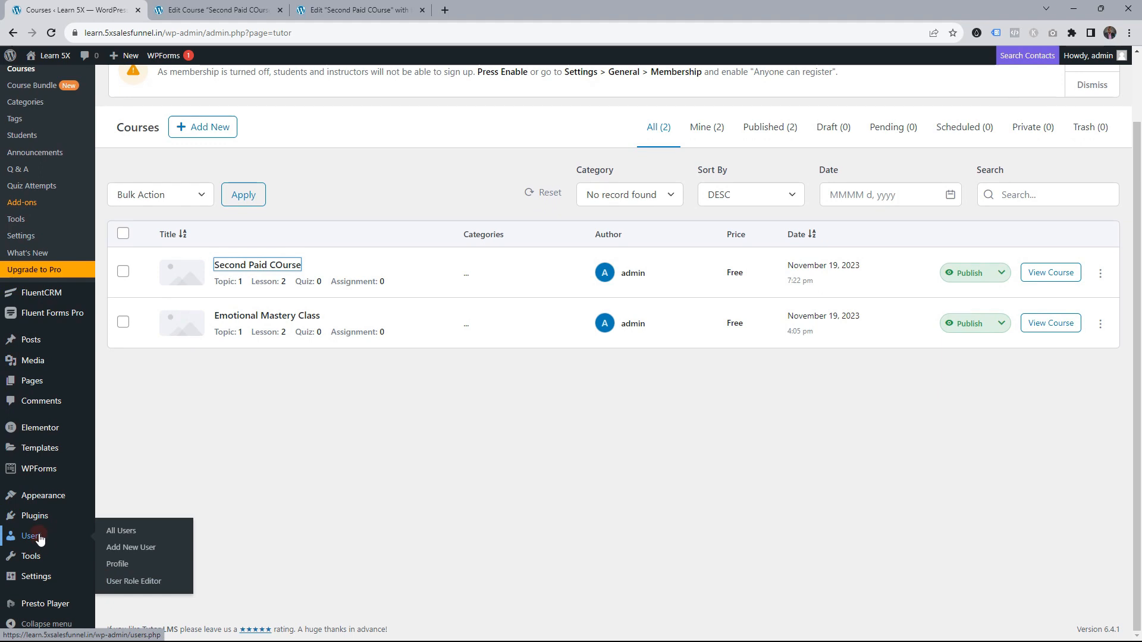
{"action": "right_click", "coordinate": [131, 585]}
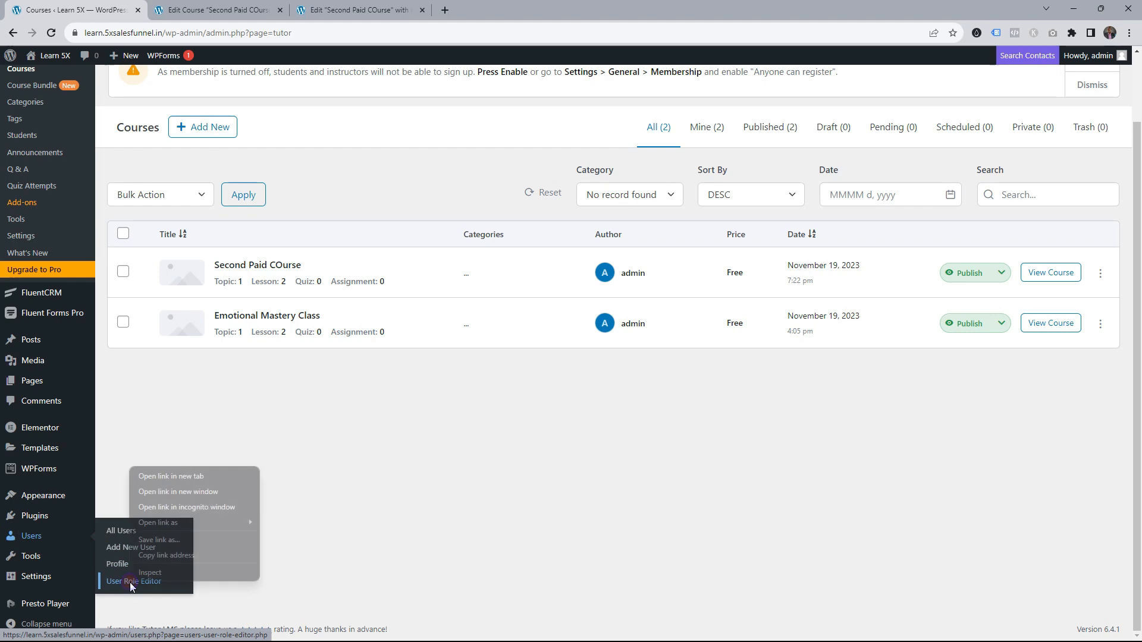
{"action": "left_click", "coordinate": [171, 475]}
{"action": "left_click", "coordinate": [474, 8]}
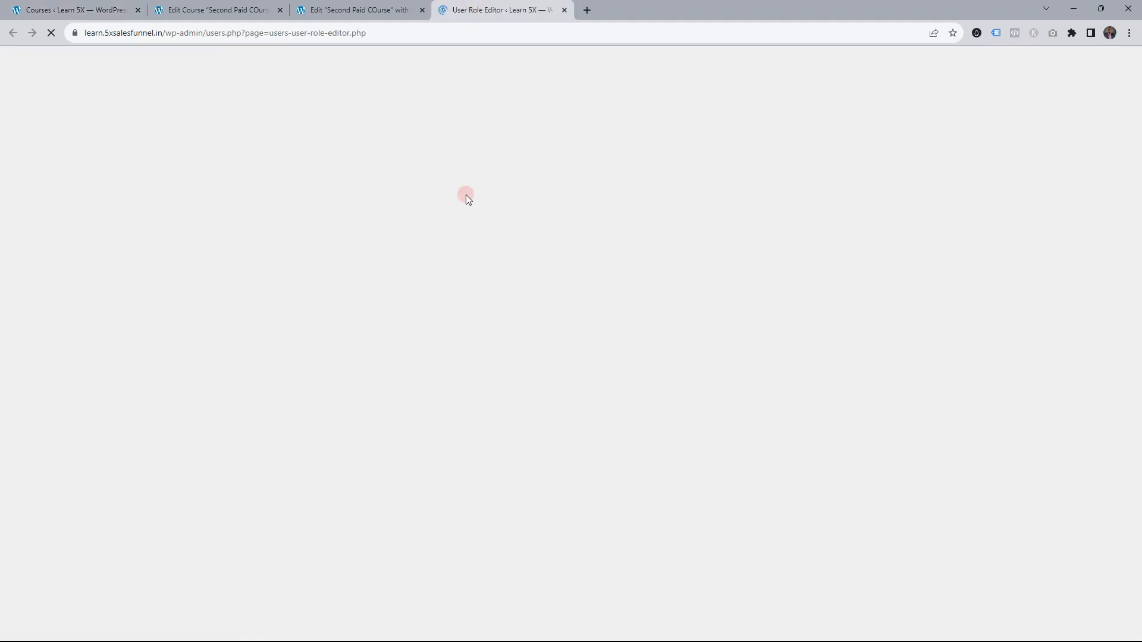
{"action": "left_click", "coordinate": [406, 172]}
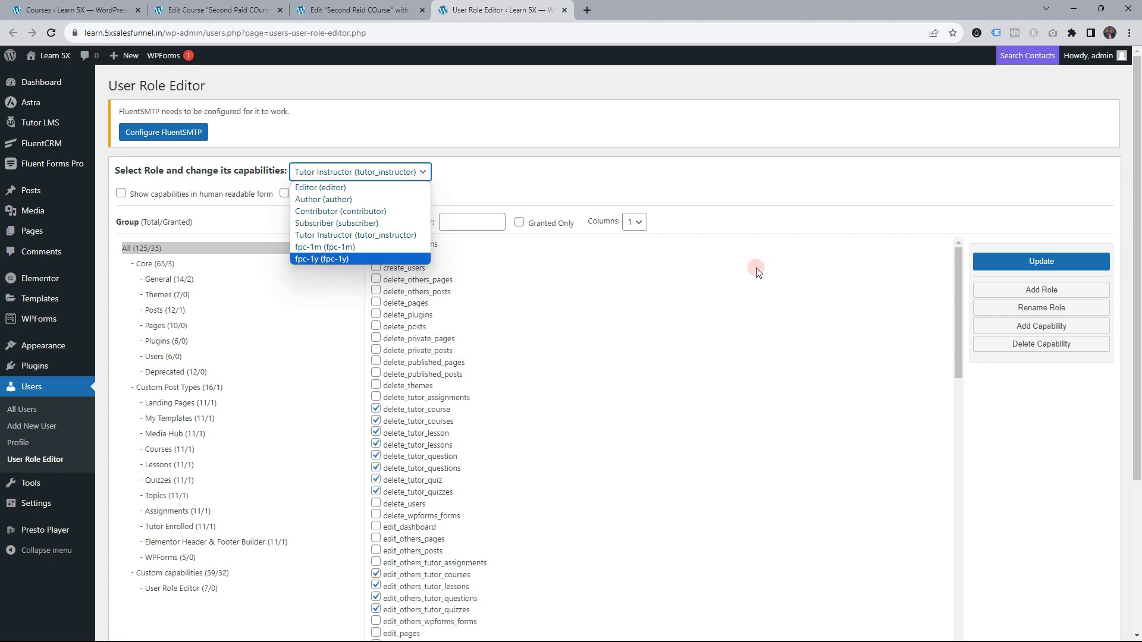
Add a new user role with the ID spc-1m
{"action": "left_click", "coordinate": [773, 227]}
{"action": "left_click", "coordinate": [1068, 292]}
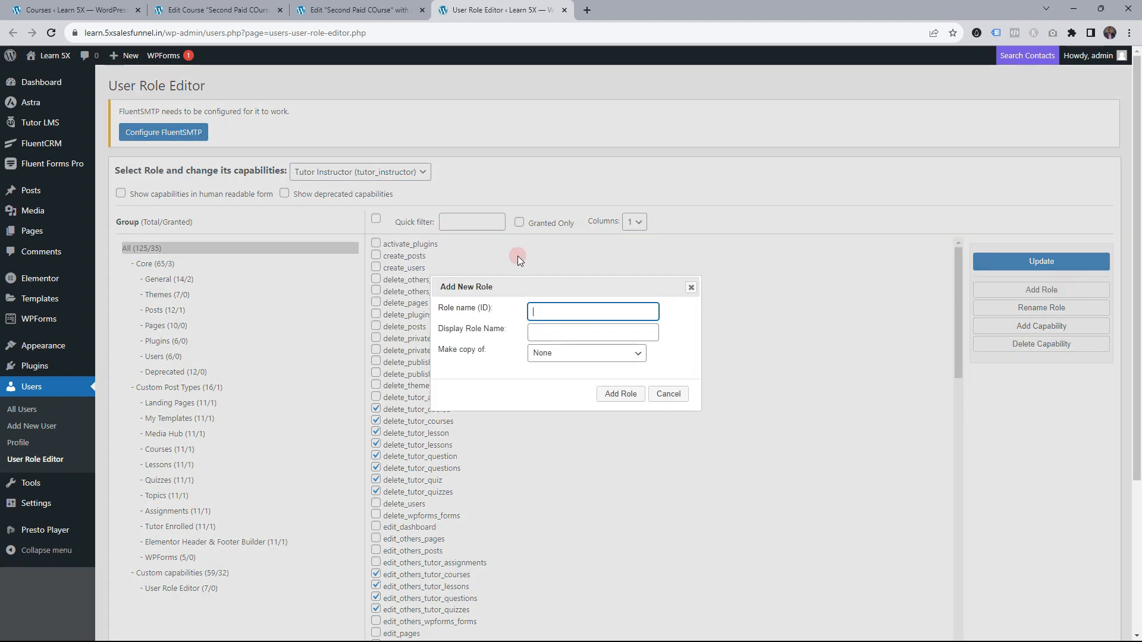
{"action": "left_click", "coordinate": [544, 307]}
{"action": "type", "text": "SPC"}
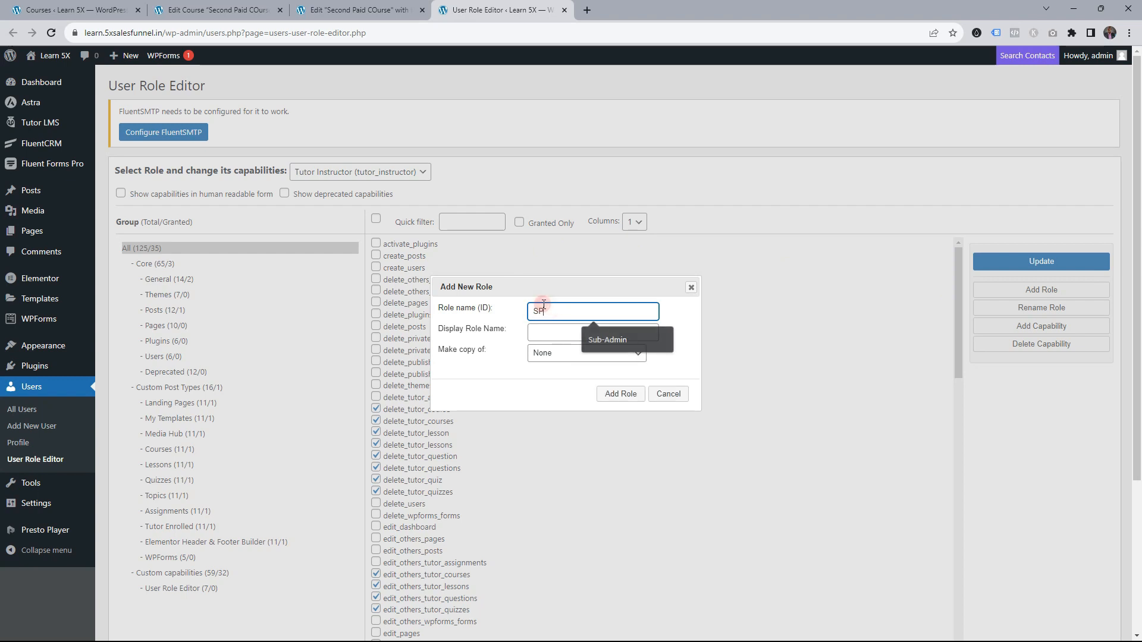
{"action": "key", "text": "BackSpace"}
{"action": "key", "text": "BackSpace"}
{"action": "key", "text": "BackSpace"}
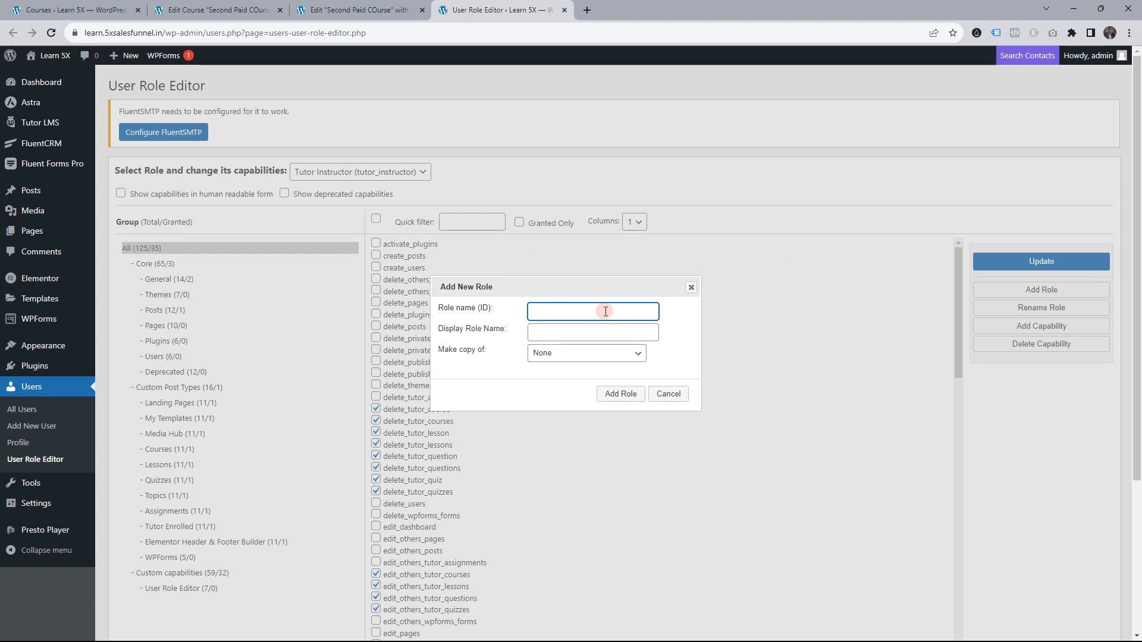
{"action": "type", "text": "spc-1m"}
{"action": "left_click", "coordinate": [551, 333]}
{"action": "type", "text": "spc"}
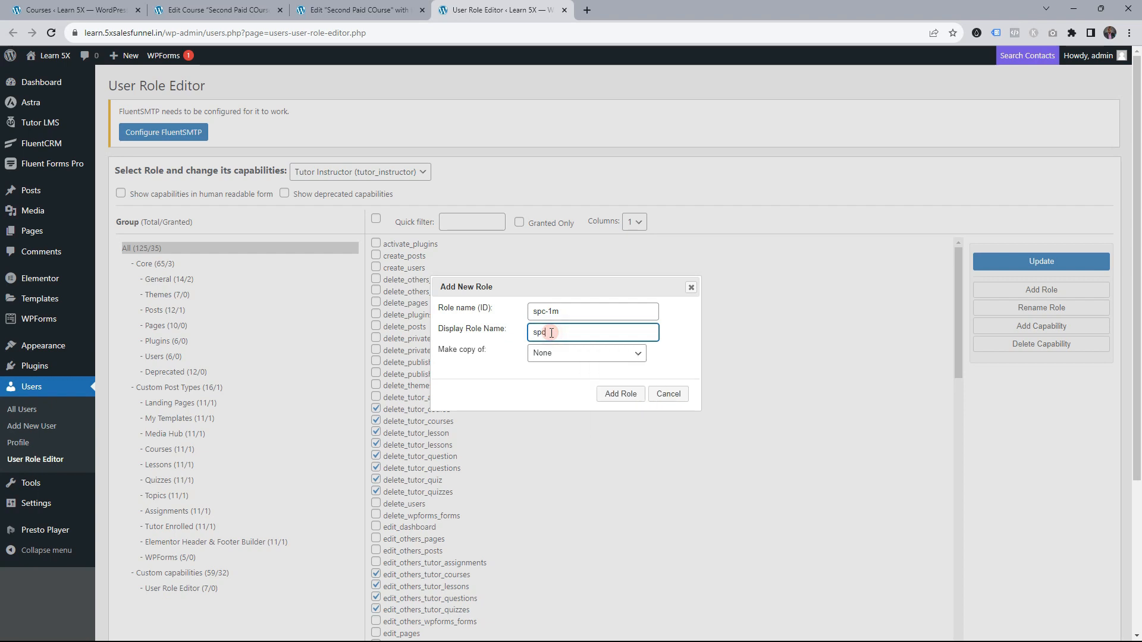
{"action": "left_click", "coordinate": [620, 393]}
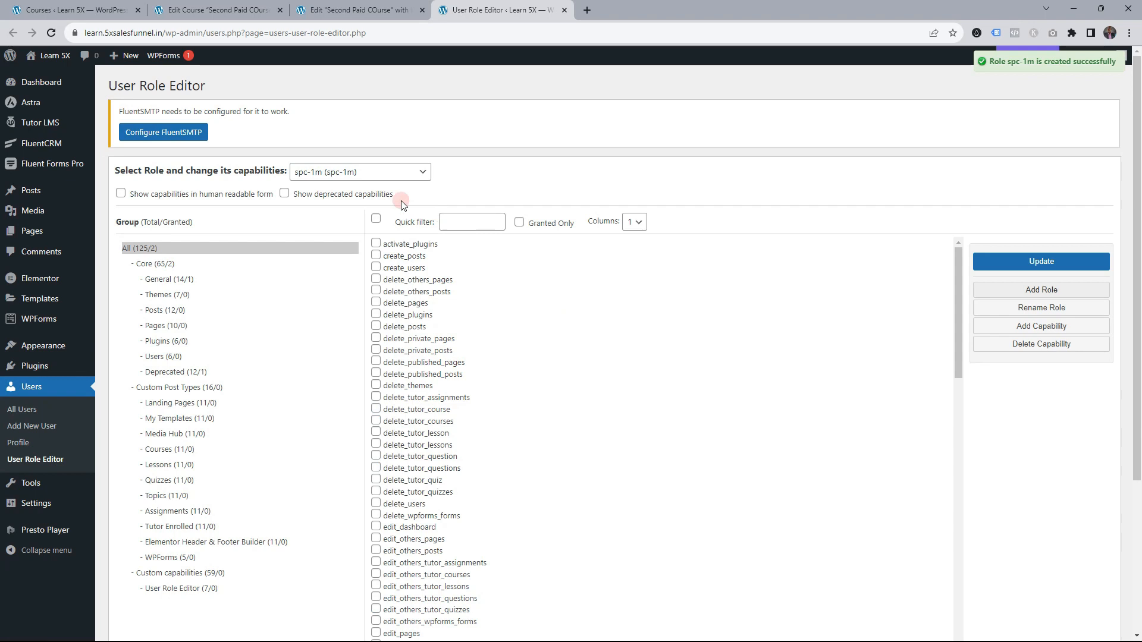
Add a second role, spc-1y, then go back to the Elementor course editor
{"action": "left_click", "coordinate": [1063, 290]}
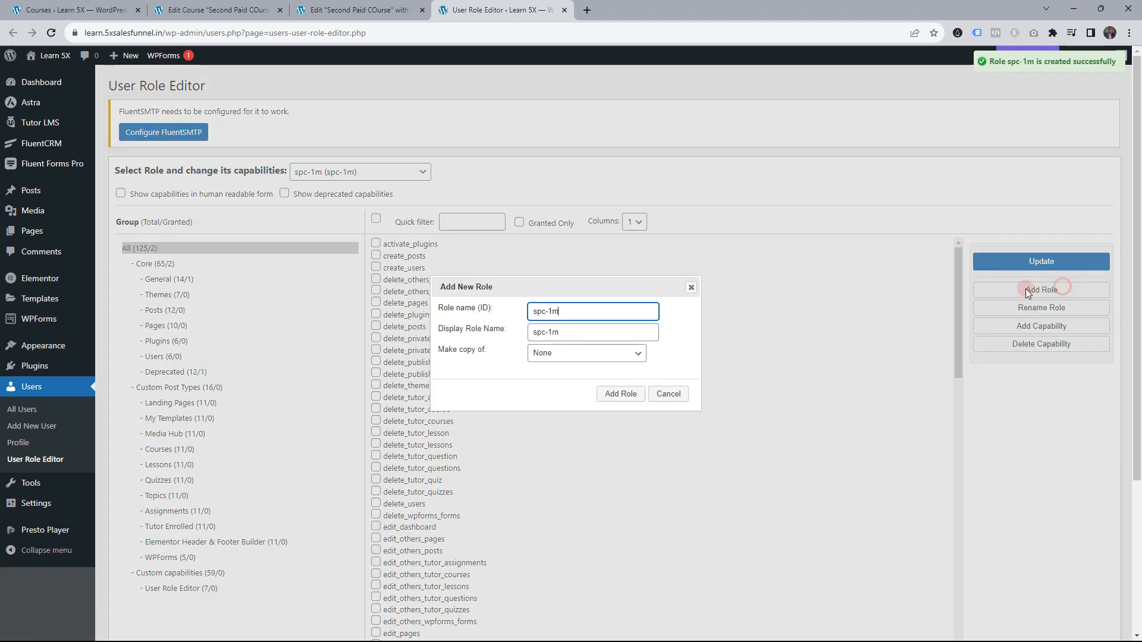
{"action": "left_click_drag", "start_coordinate": [552, 311], "coordinate": [571, 336]}
{"action": "type", "text": "yy"}
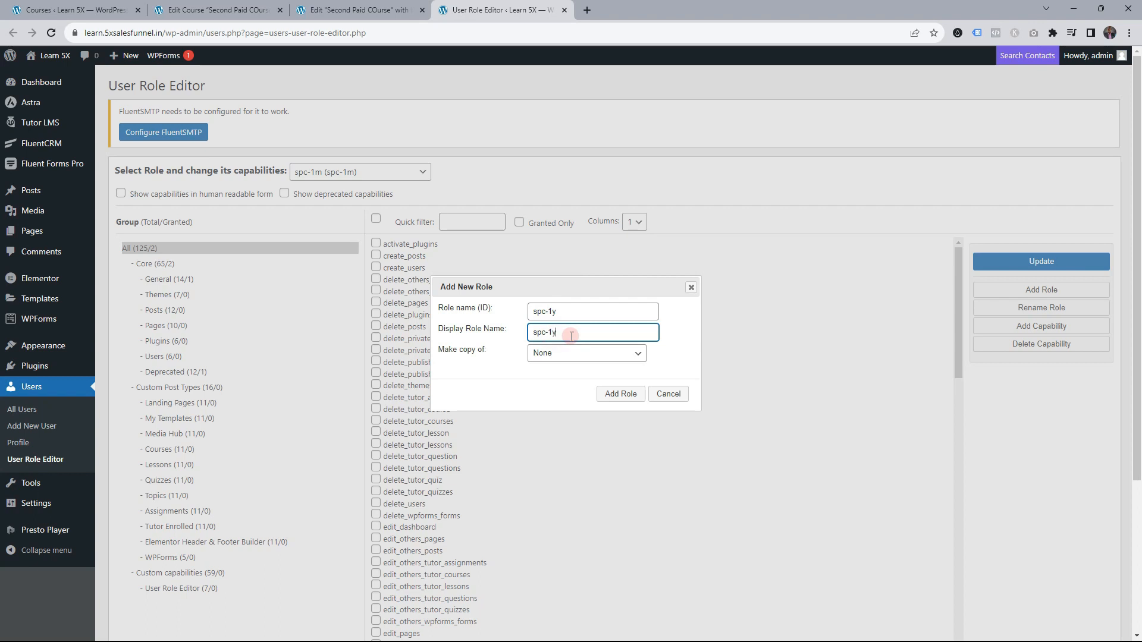
{"action": "left_click", "coordinate": [625, 394]}
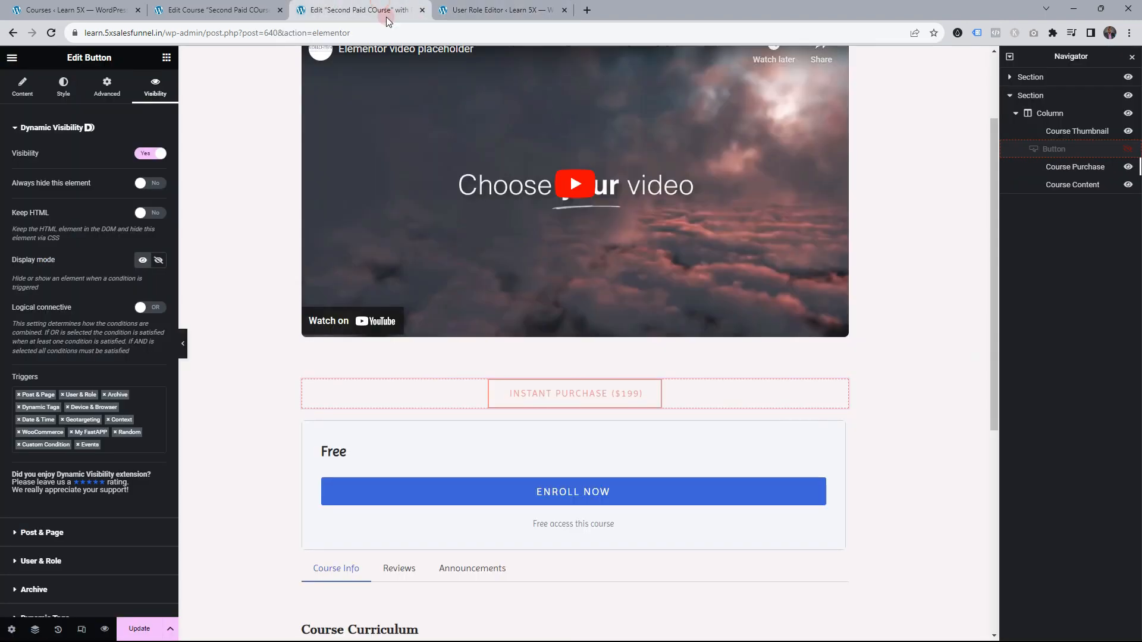
{"action": "left_click", "coordinate": [385, 13]}
Reload the Elementor editor so the new roles load, and select the Instant Purchase button
{"action": "scroll", "coordinate": [215, 238], "scroll_direction": "up", "scroll_amount": 2}
{"action": "scroll", "coordinate": [257, 290], "scroll_direction": "down", "scroll_amount": 3}
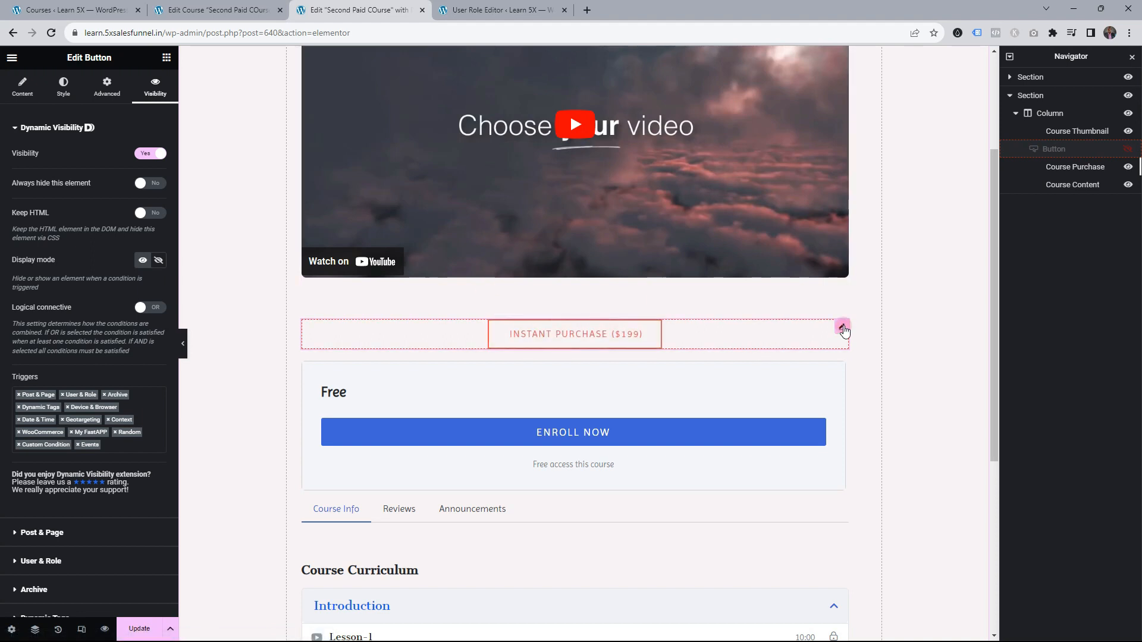
{"action": "left_click", "coordinate": [51, 32]}
{"action": "key", "text": "Return"}
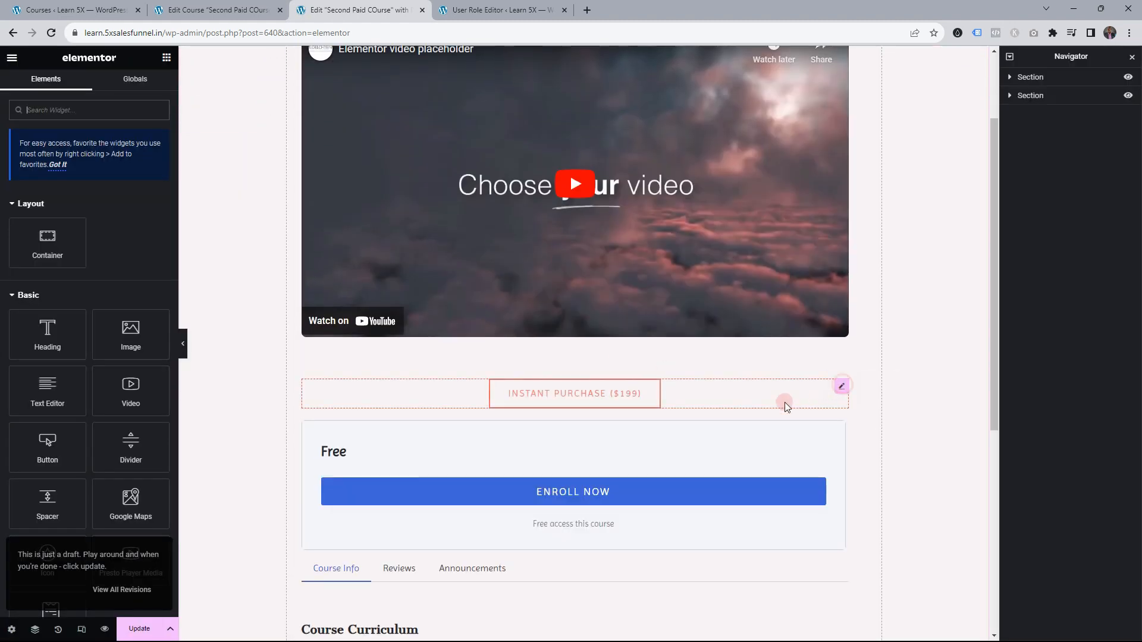
{"action": "left_click", "coordinate": [841, 388]}
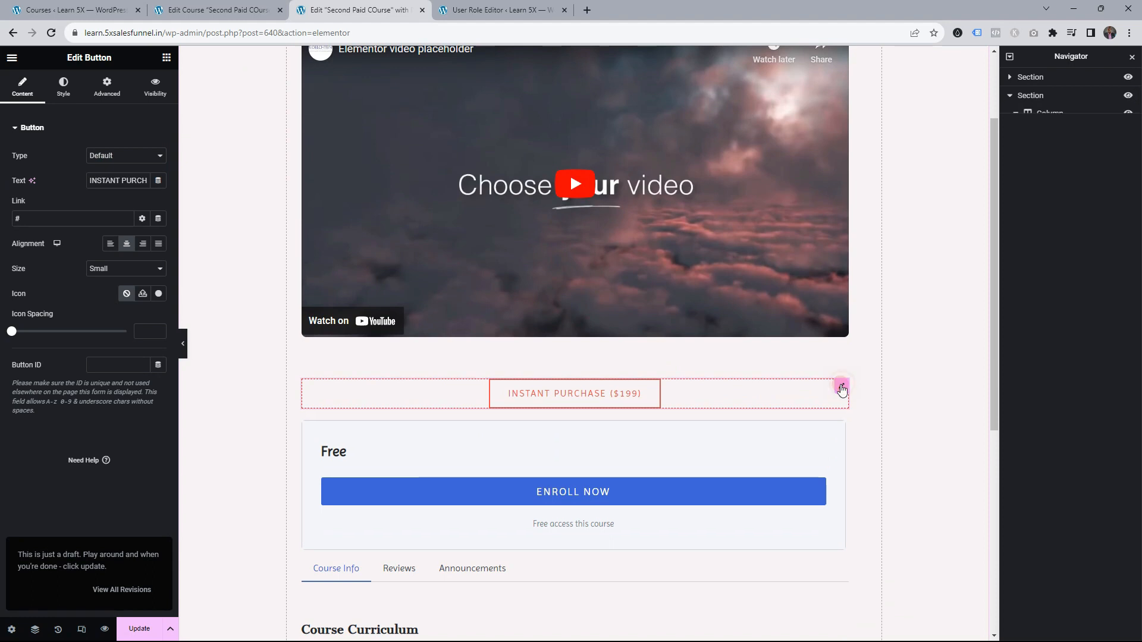
Limit the button's User & Role visibility condition to the roles spc-1m and spc-1y
{"action": "left_click", "coordinate": [157, 90]}
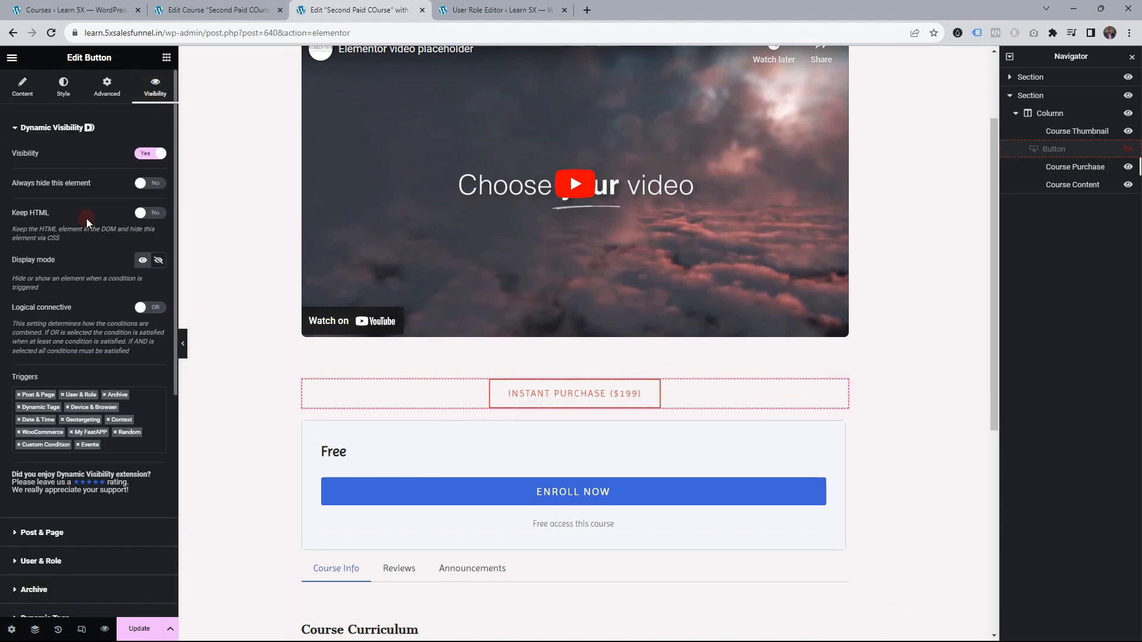
{"action": "left_click", "coordinate": [53, 129]}
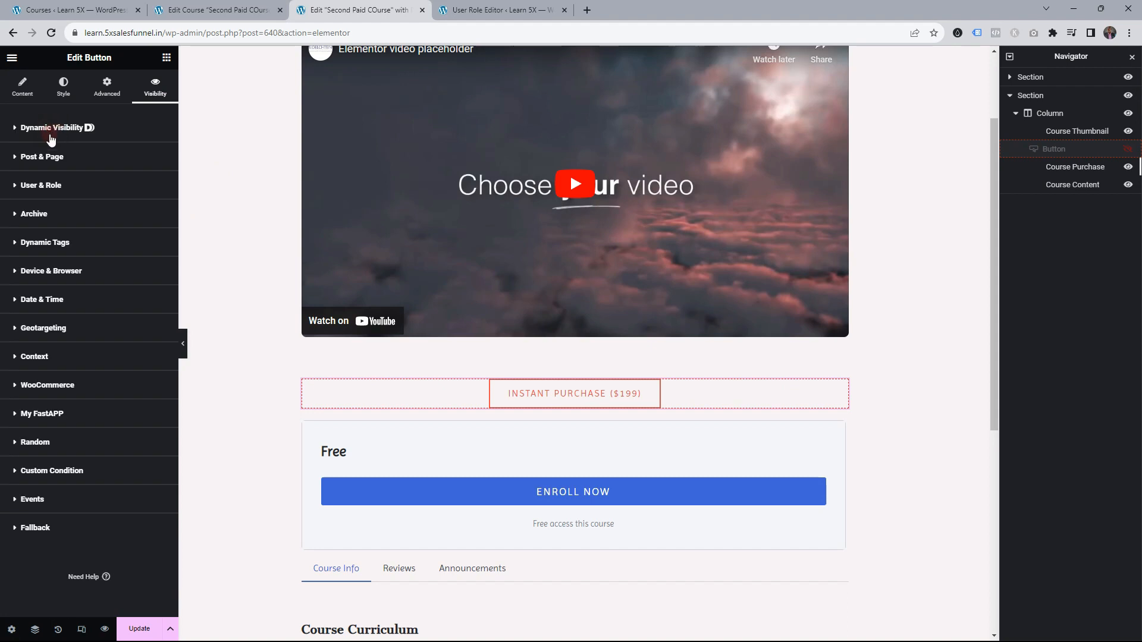
{"action": "left_click", "coordinate": [42, 186]}
{"action": "left_click", "coordinate": [51, 226]}
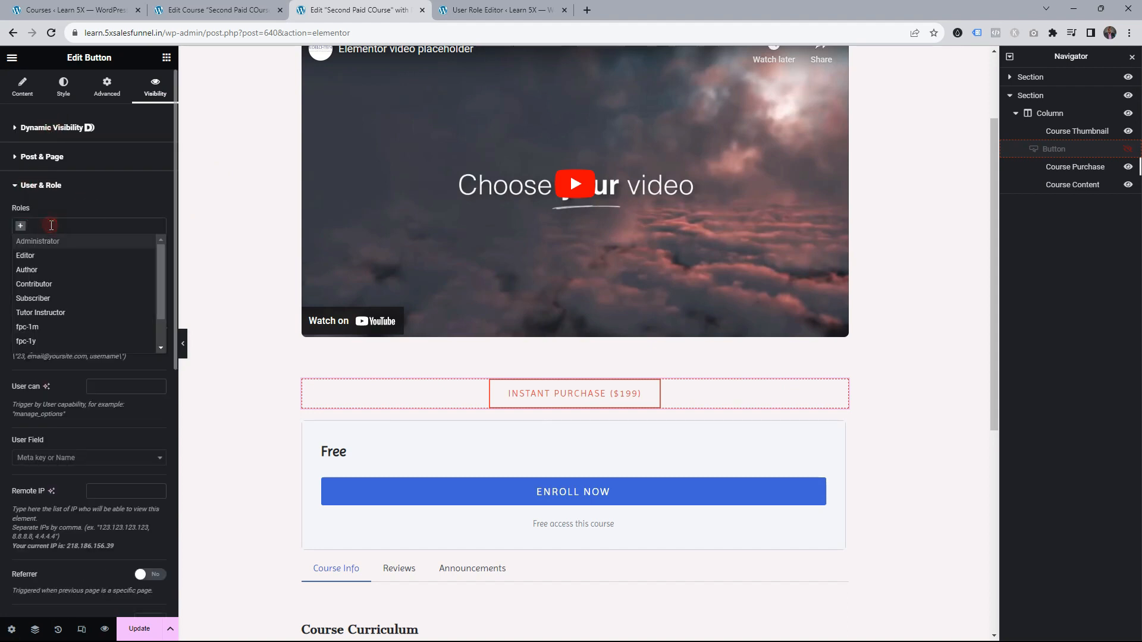
{"action": "type", "text": "spc"}
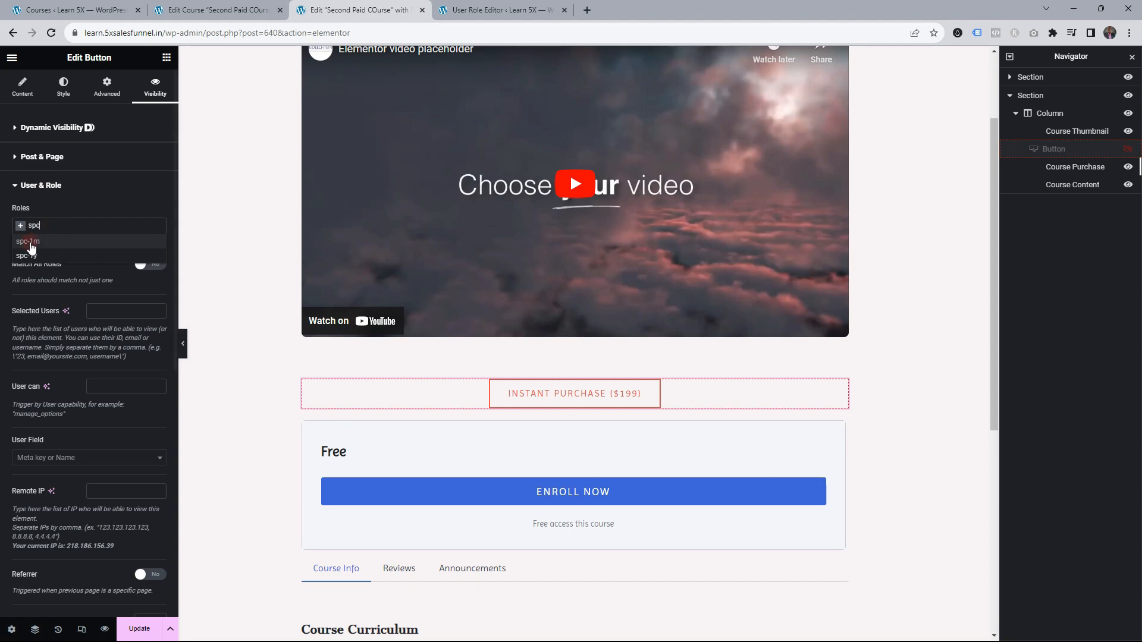
{"action": "left_click", "coordinate": [34, 241]}
{"action": "left_click", "coordinate": [87, 227]}
{"action": "type", "text": "sp"}
{"action": "left_click", "coordinate": [64, 255]}
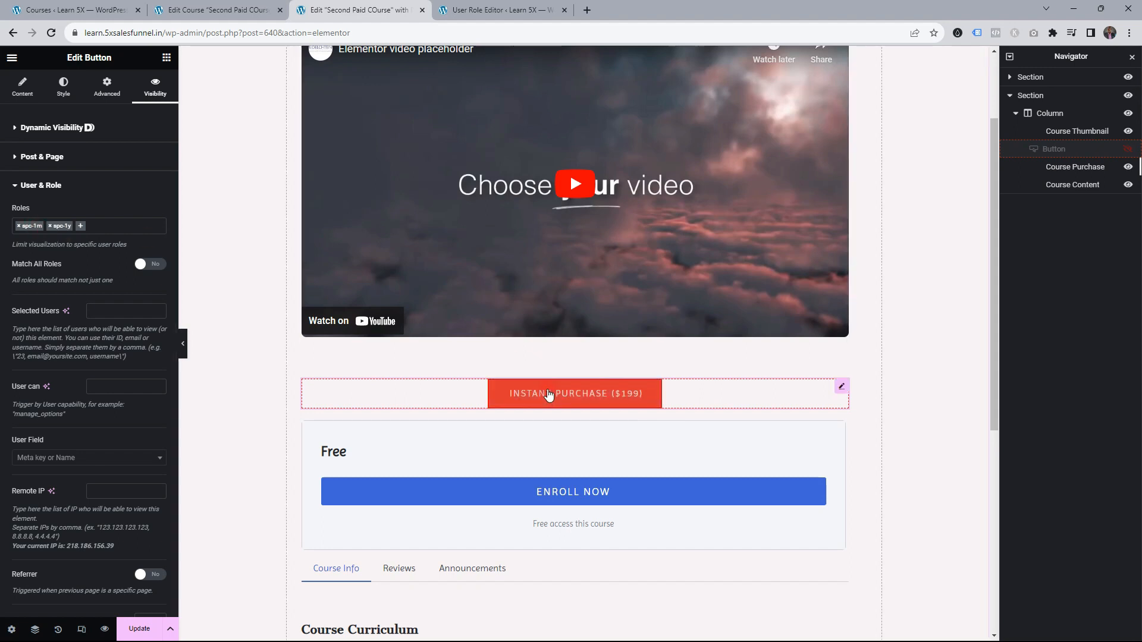
{"action": "left_click", "coordinate": [76, 128]}
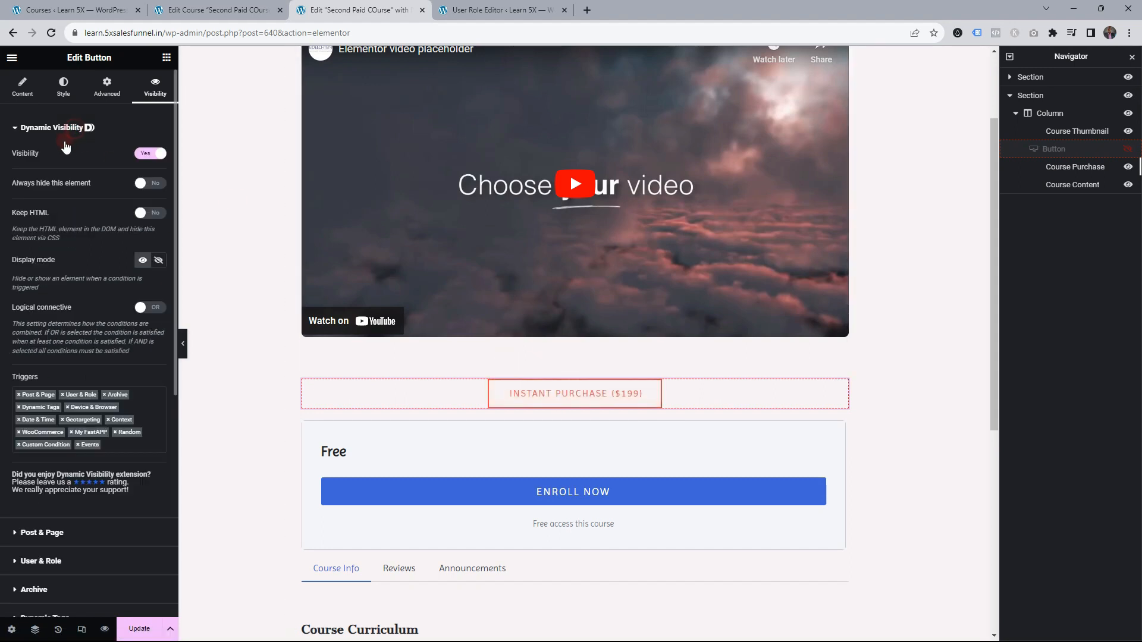
Set the Instant Purchase button to Hide on match, and enable Show-mode Dynamic Visibility on Course Purchase
{"action": "left_click", "coordinate": [158, 262]}
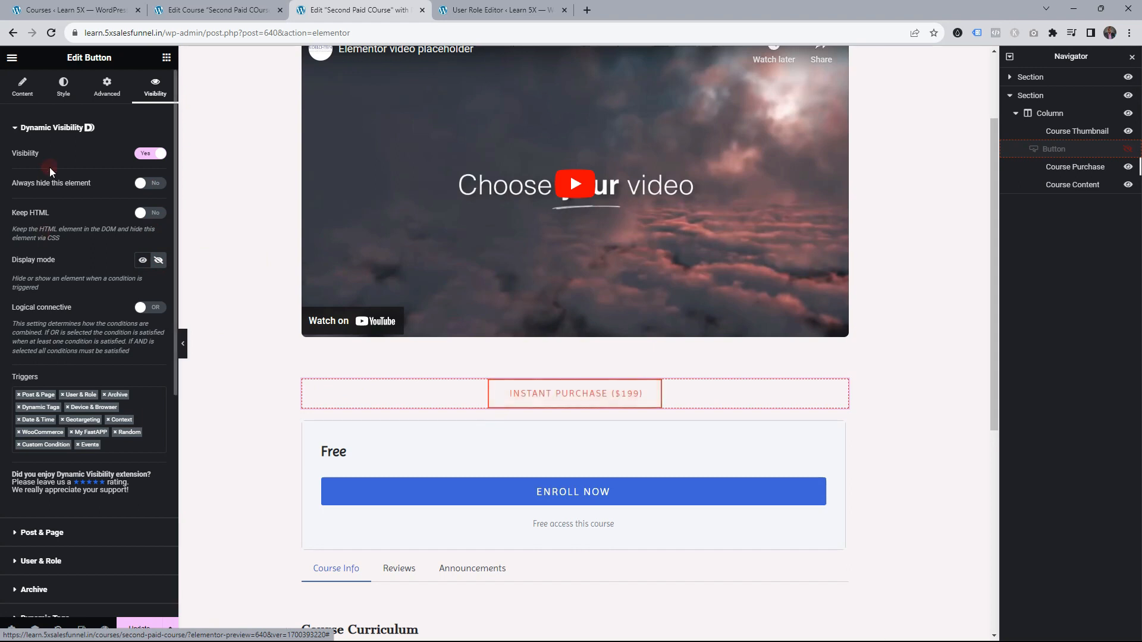
{"action": "left_click", "coordinate": [58, 128]}
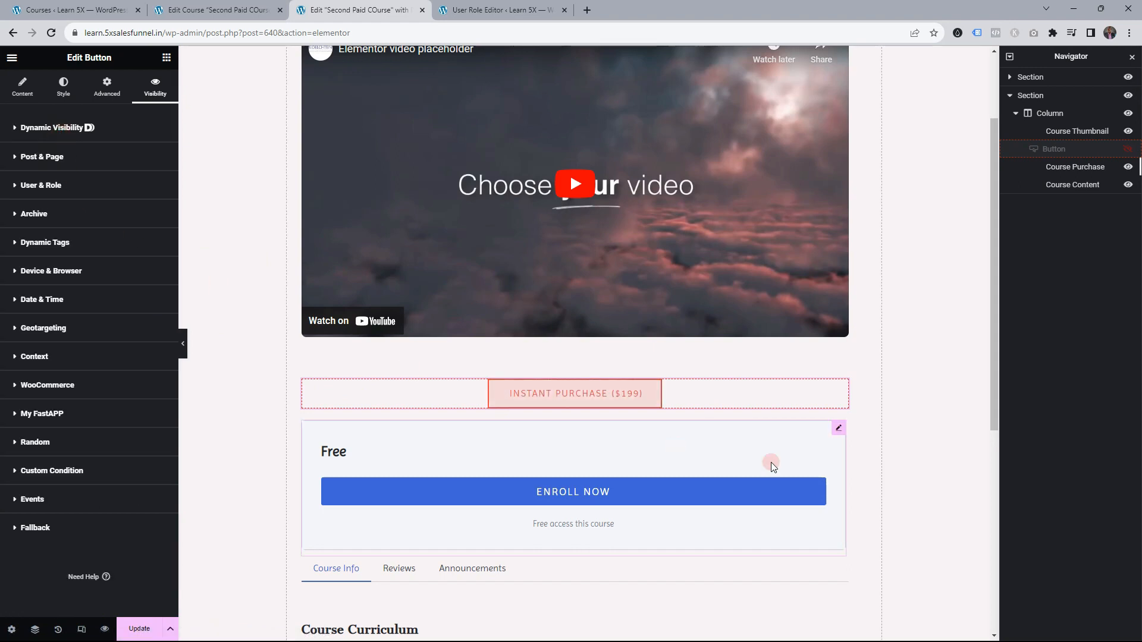
{"action": "left_click", "coordinate": [838, 428]}
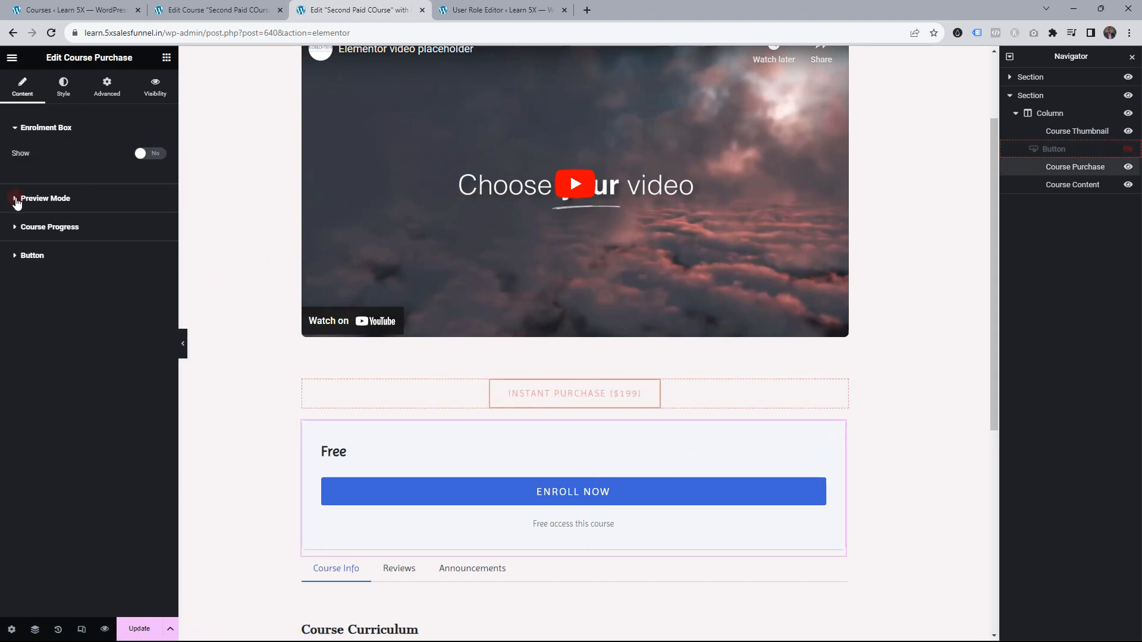
{"action": "left_click", "coordinate": [153, 91]}
{"action": "left_click", "coordinate": [148, 154]}
{"action": "left_click", "coordinate": [138, 262]}
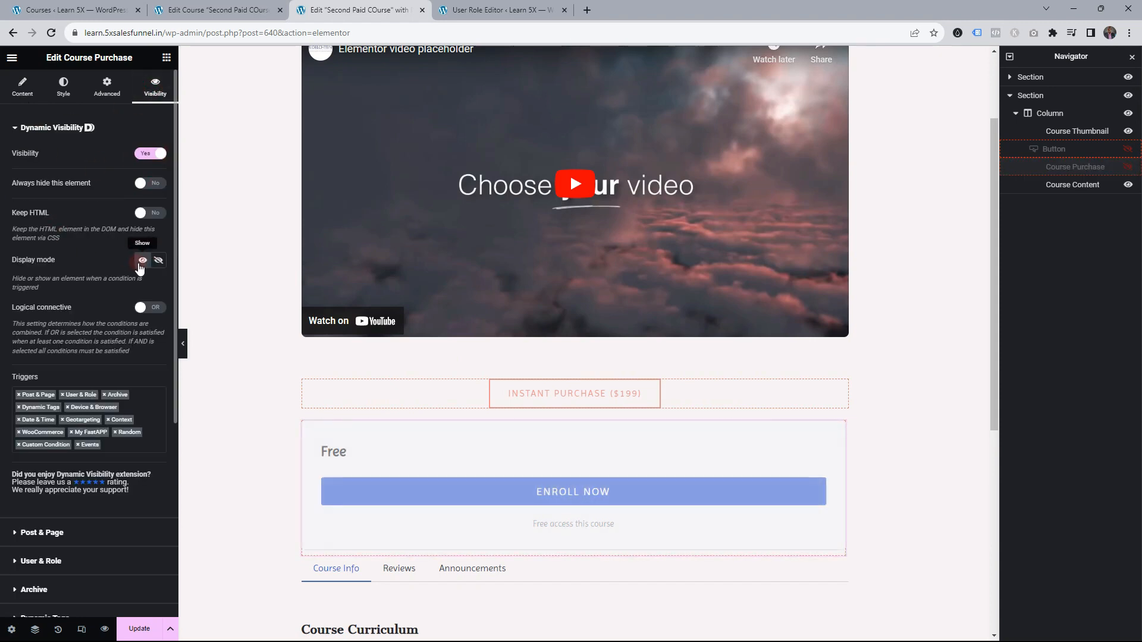
Restrict the Course Purchase box to the roles spc-1m and spc-1y and save the page
{"action": "left_click", "coordinate": [56, 138]}
{"action": "left_click", "coordinate": [71, 186]}
{"action": "left_click", "coordinate": [86, 229]}
{"action": "type", "text": "spc"}
{"action": "left_click", "coordinate": [67, 240]}
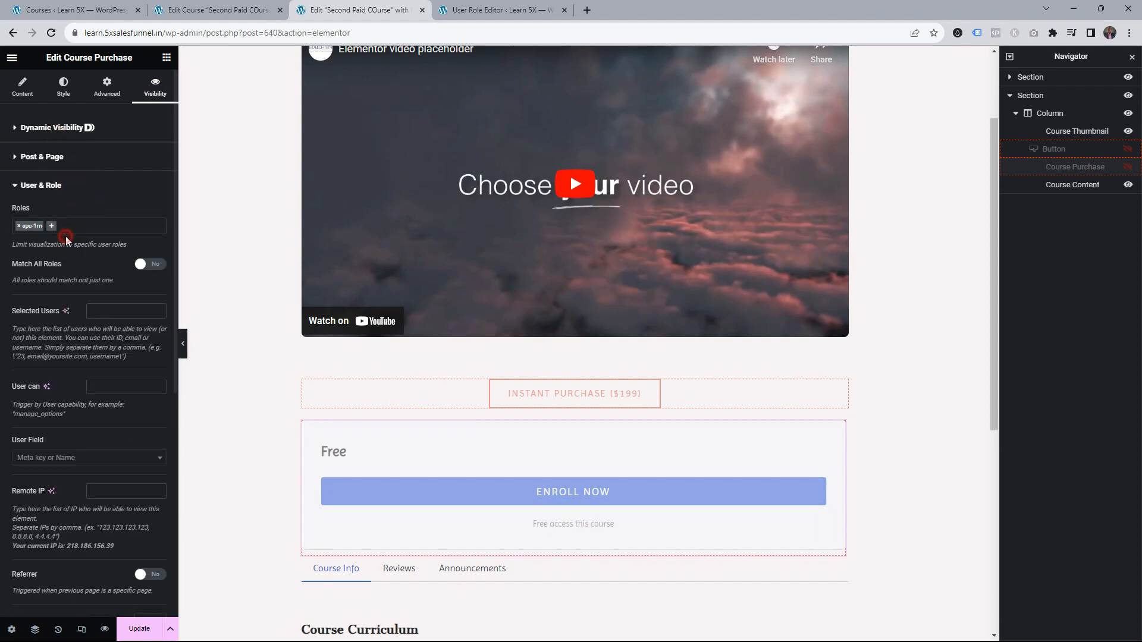
{"action": "type", "text": "s"}
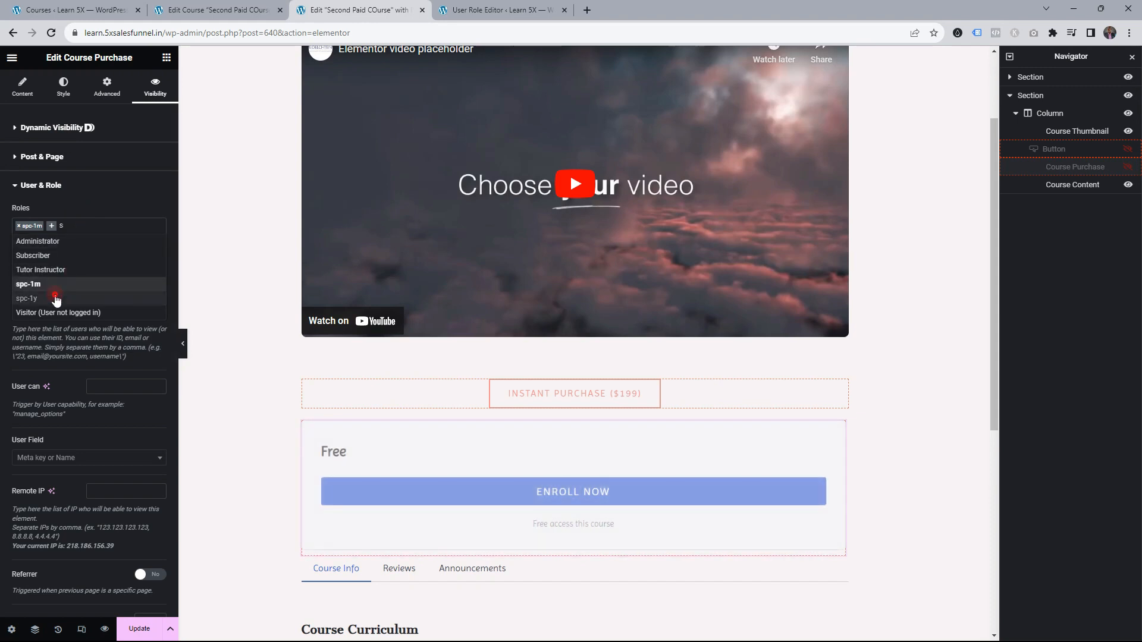
{"action": "left_click", "coordinate": [55, 298]}
{"action": "left_click", "coordinate": [139, 629]}
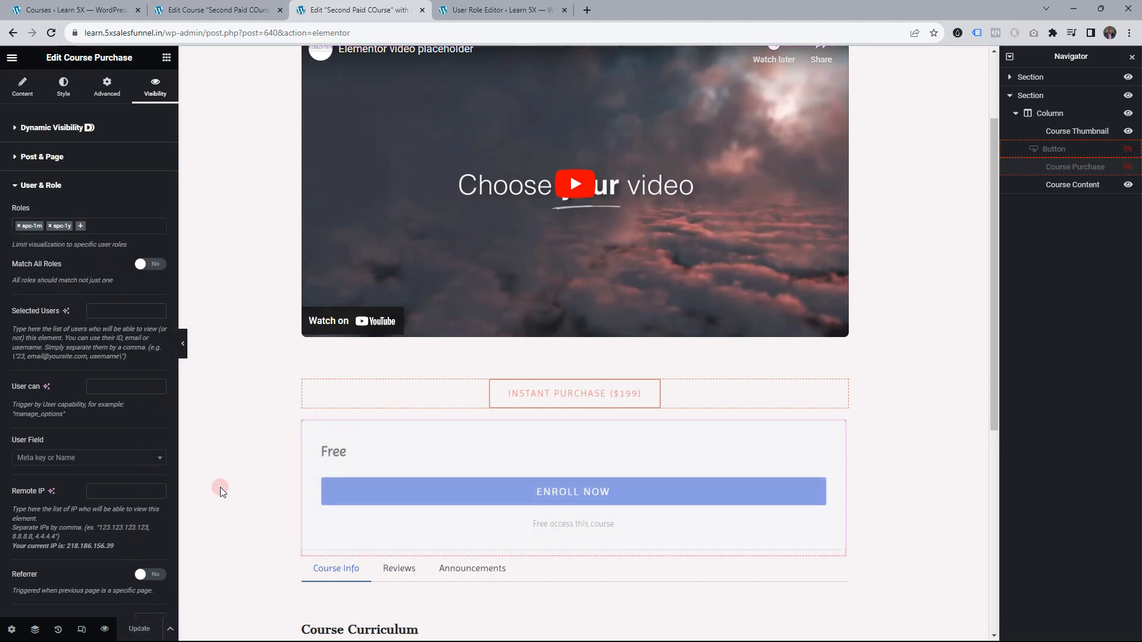
{"action": "left_click", "coordinate": [204, 9]}
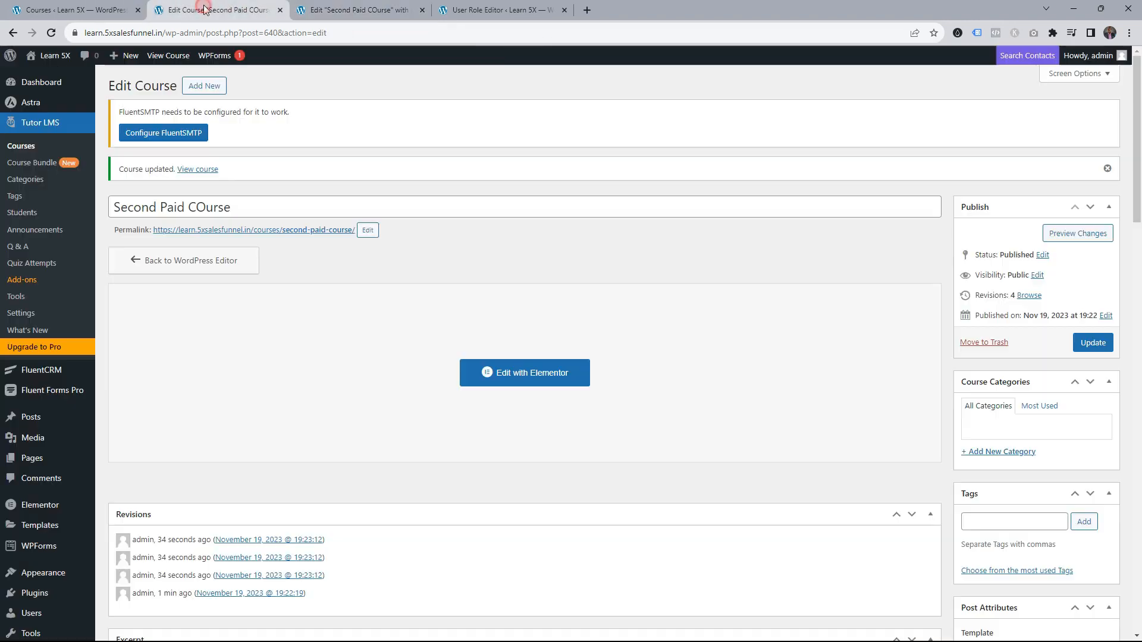
Open the live Second Paid COurse page in a new tab and try its Instant Purchase ($199) button
{"action": "left_click", "coordinate": [262, 230]}
{"action": "left_click_drag", "start_coordinate": [337, 13], "coordinate": [624, 23]}
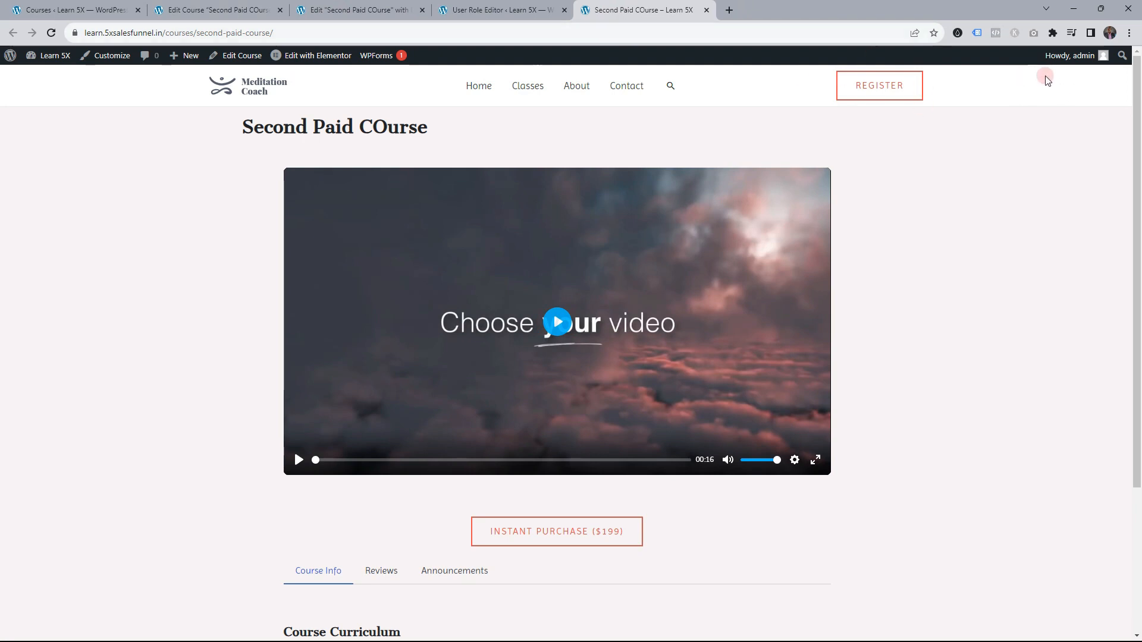
{"action": "scroll", "coordinate": [581, 441], "scroll_direction": "down", "scroll_amount": 2}
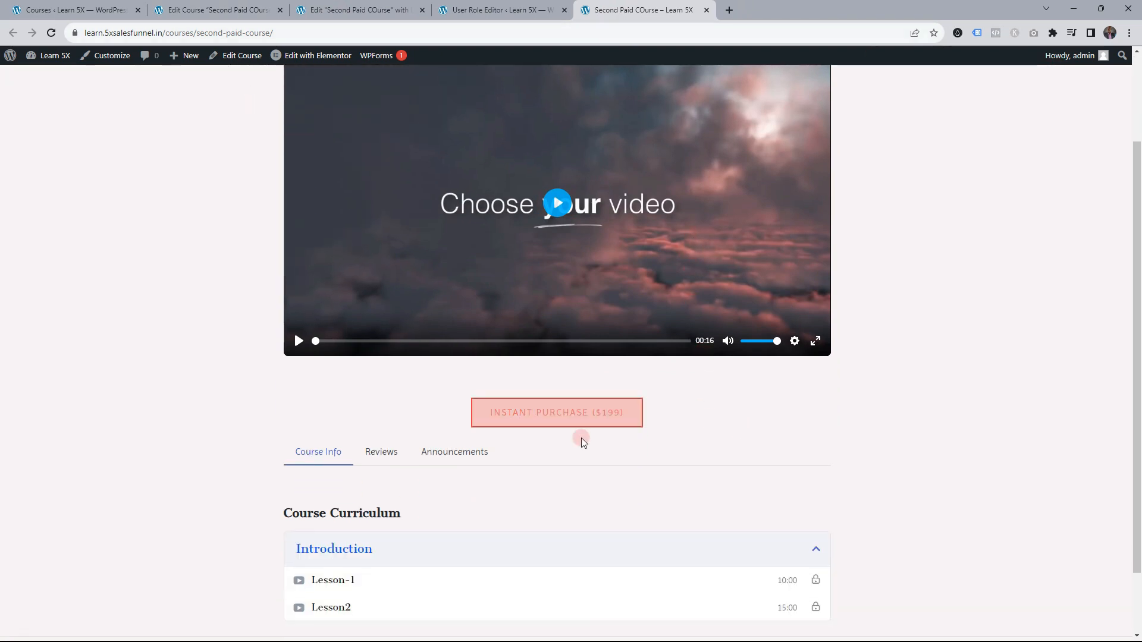
{"action": "left_click", "coordinate": [552, 412]}
{"action": "left_click", "coordinate": [69, 10]}
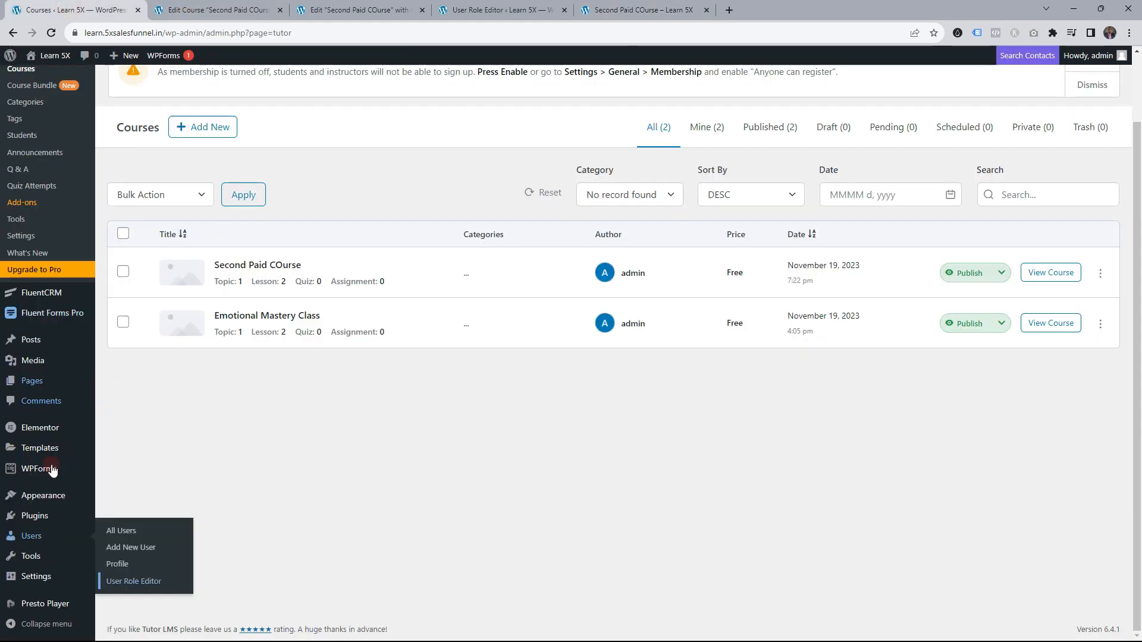
Give the administrator account the extra spc-1m role in User Role Editor and save it
{"action": "mouse_move", "coordinate": [32, 535]}
{"action": "left_click", "coordinate": [128, 528], "text": "ctrl"}
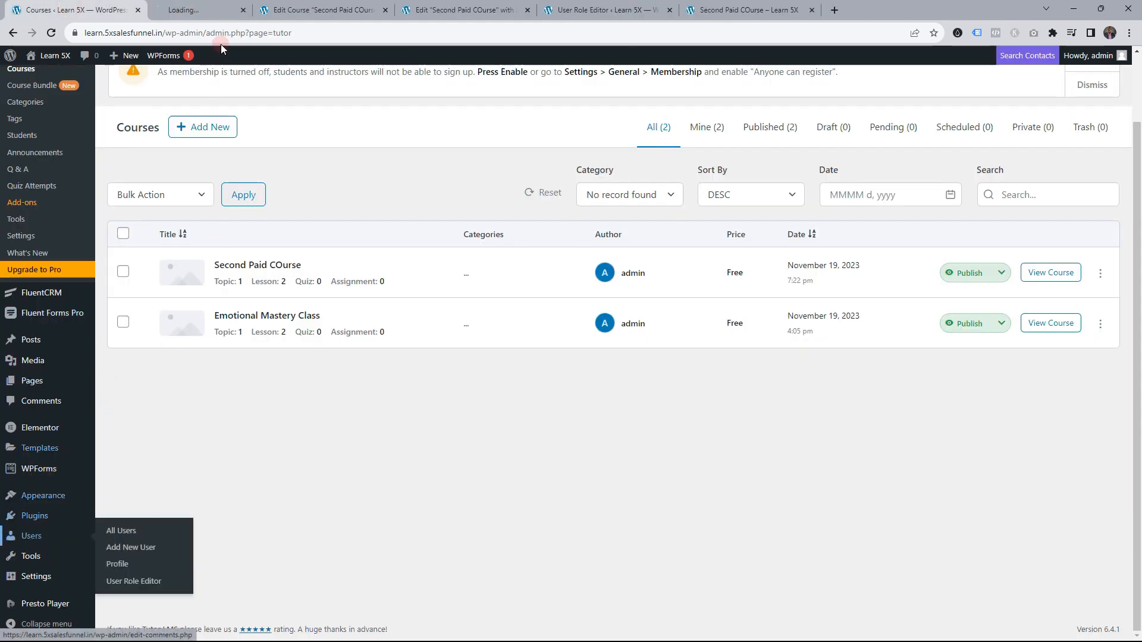
{"action": "left_click", "coordinate": [215, 10]}
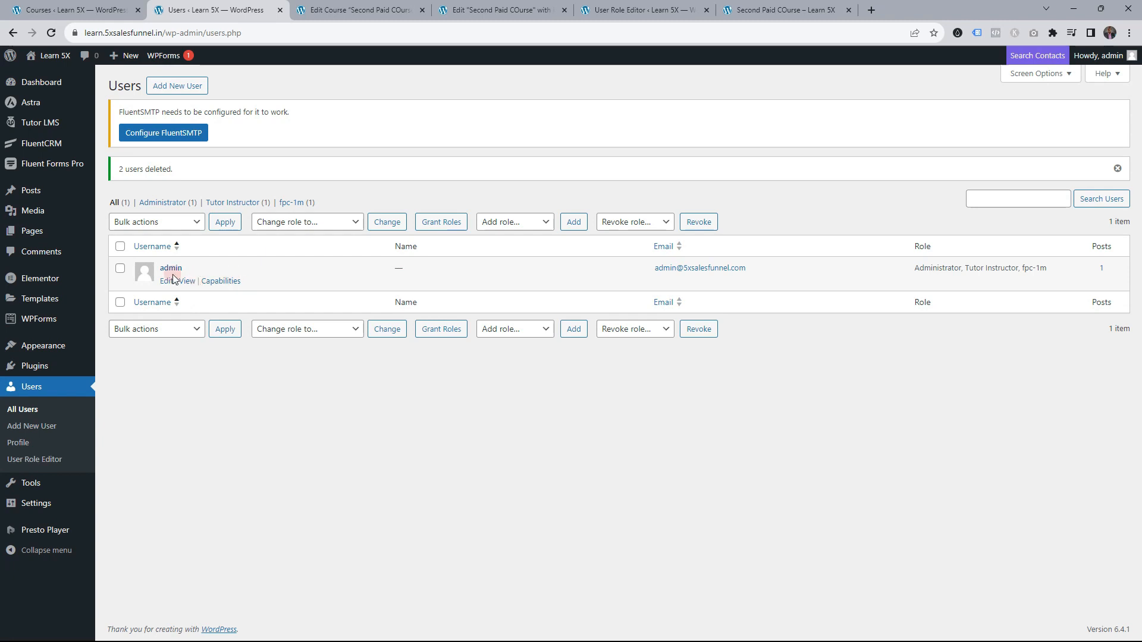
{"action": "left_click", "coordinate": [218, 286]}
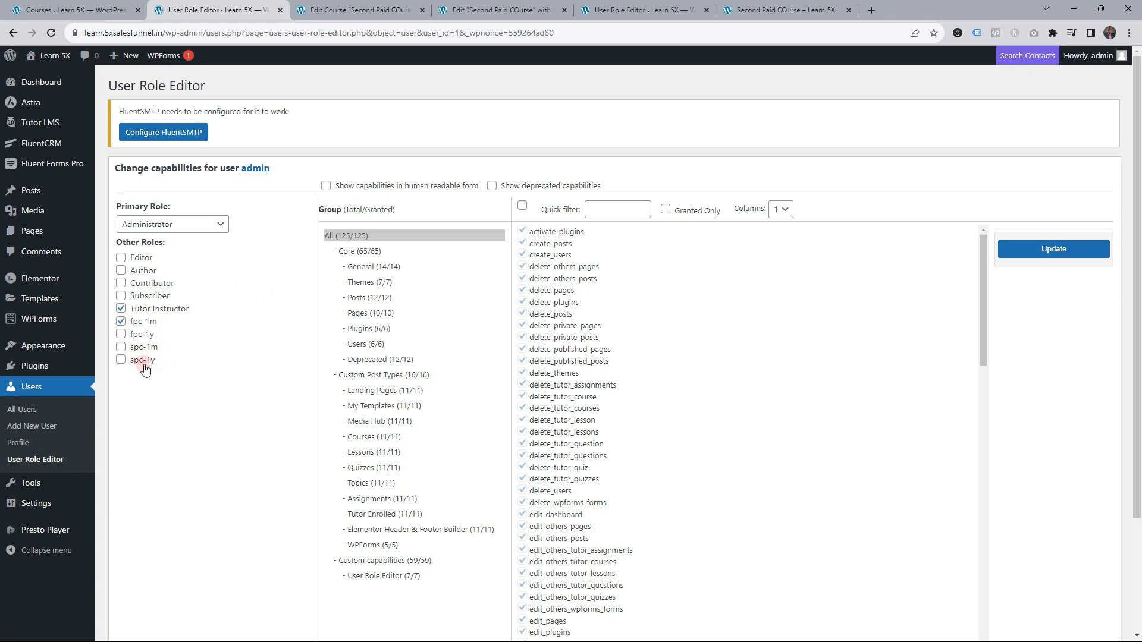
{"action": "left_click", "coordinate": [121, 349]}
{"action": "left_click", "coordinate": [1048, 249]}
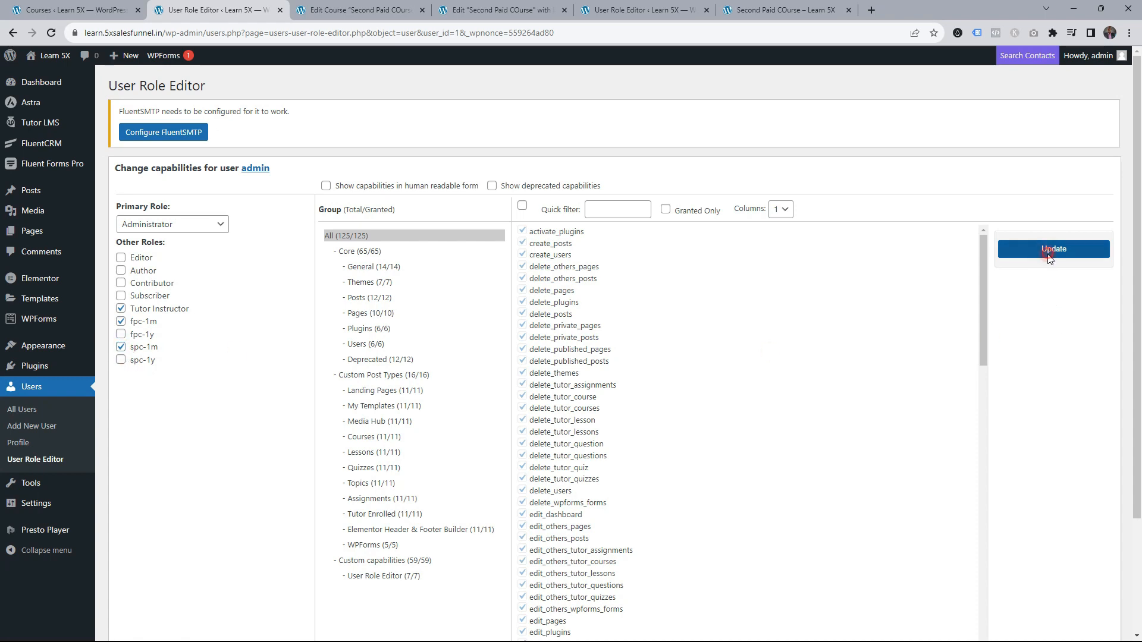
{"action": "left_click", "coordinate": [658, 380]}
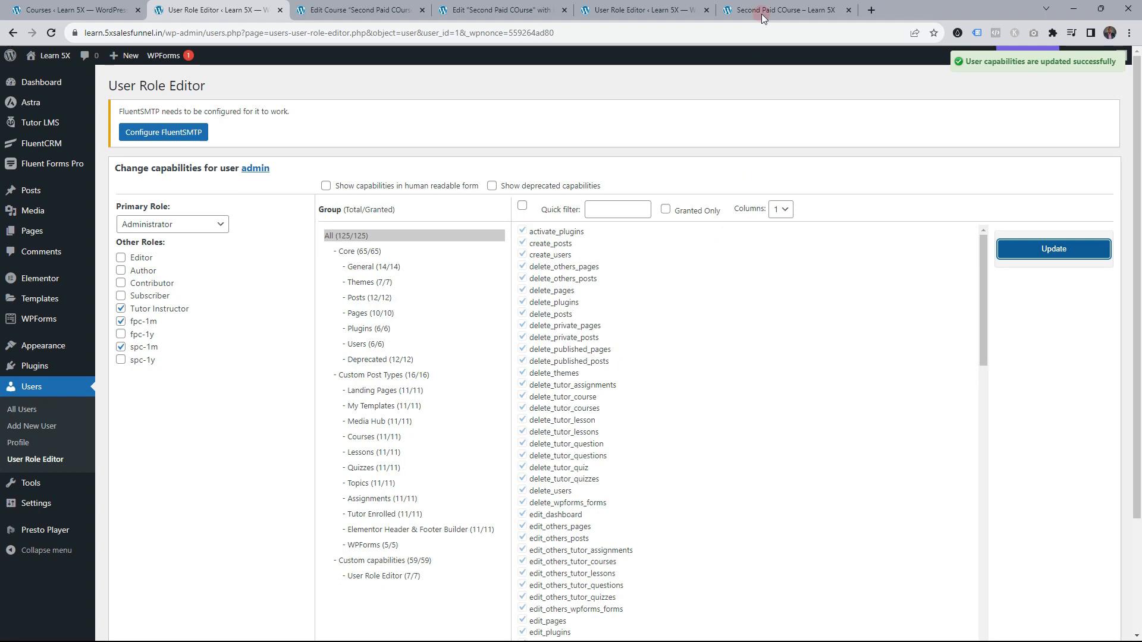
Reload the live course page, open Lesson-1 via Start Learning, then close it to see Course Progress 0/2
{"action": "left_click", "coordinate": [773, 10]}
{"action": "left_click", "coordinate": [51, 33]}
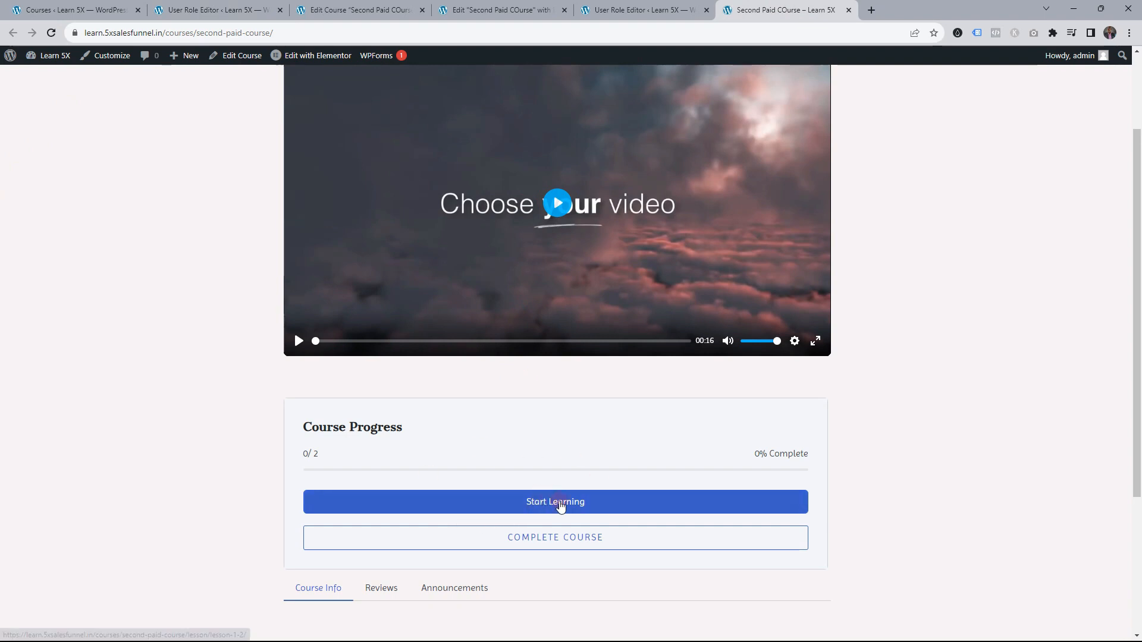
{"action": "left_click", "coordinate": [559, 506]}
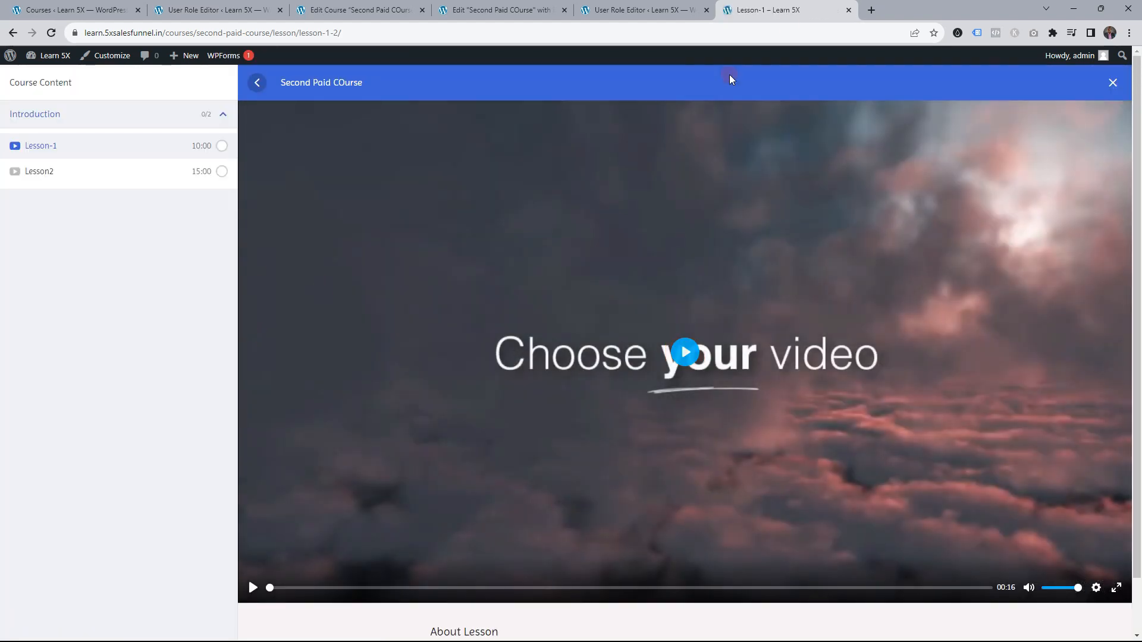
{"action": "left_click", "coordinate": [1113, 83]}
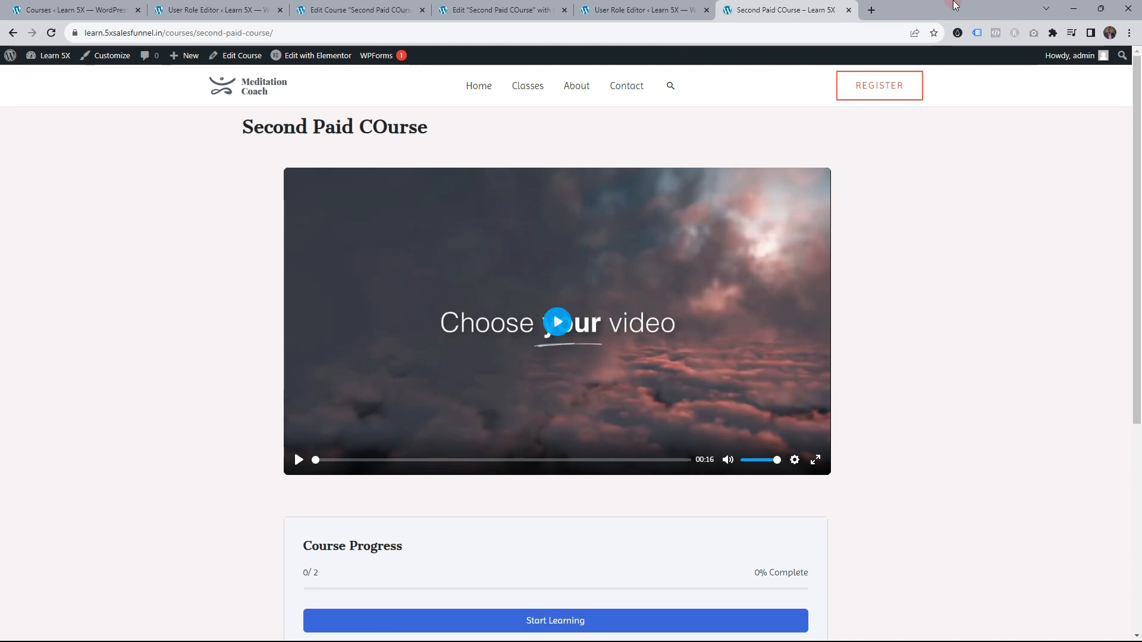
Close the course tab and reload the course in the incognito window to check the Instant Purchase button
{"action": "left_click", "coordinate": [850, 11]}
{"action": "key", "text": "alt+Tab"}
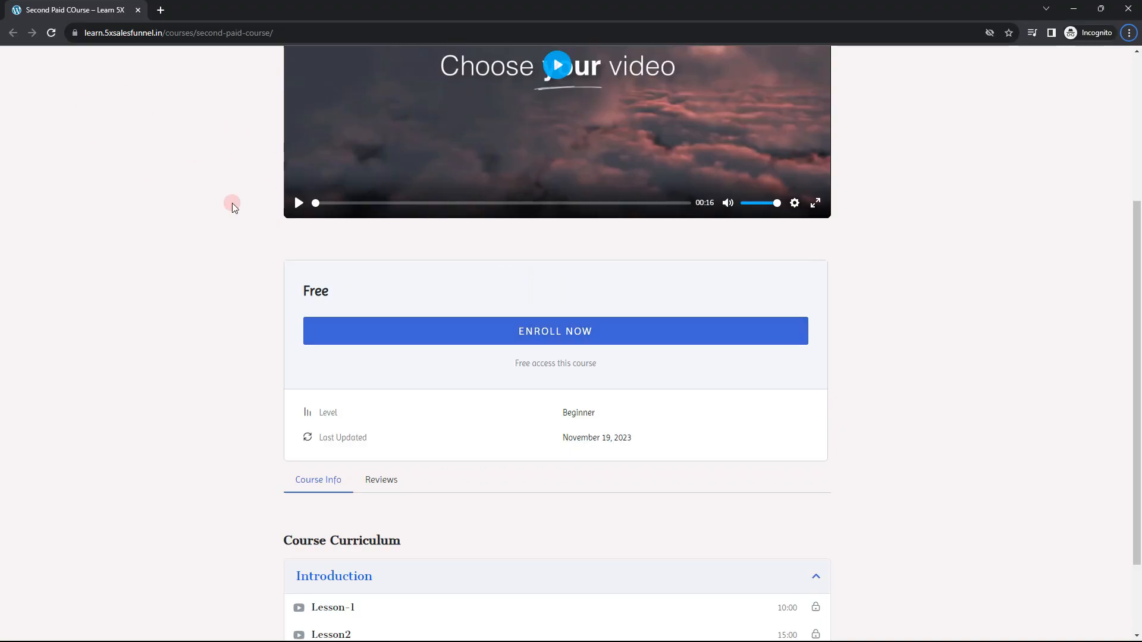
{"action": "scroll", "coordinate": [232, 207], "scroll_direction": "up", "scroll_amount": 4}
{"action": "left_click", "coordinate": [51, 33]}
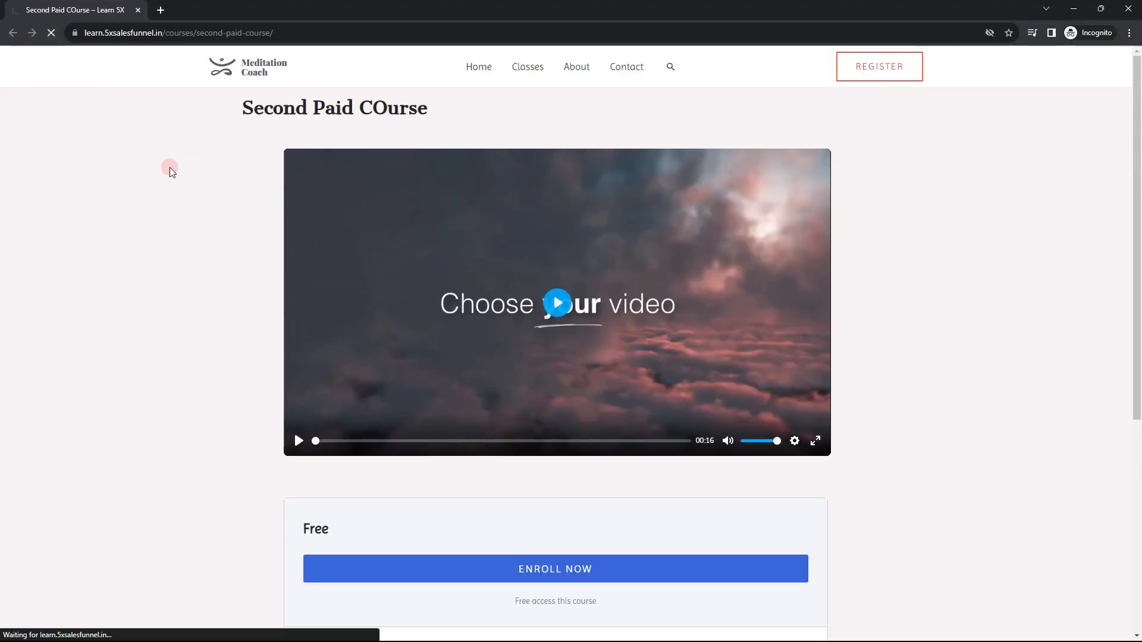
{"action": "scroll", "coordinate": [172, 168], "scroll_direction": "down", "scroll_amount": 3}
{"action": "scroll", "coordinate": [172, 169], "scroll_direction": "up", "scroll_amount": 3}
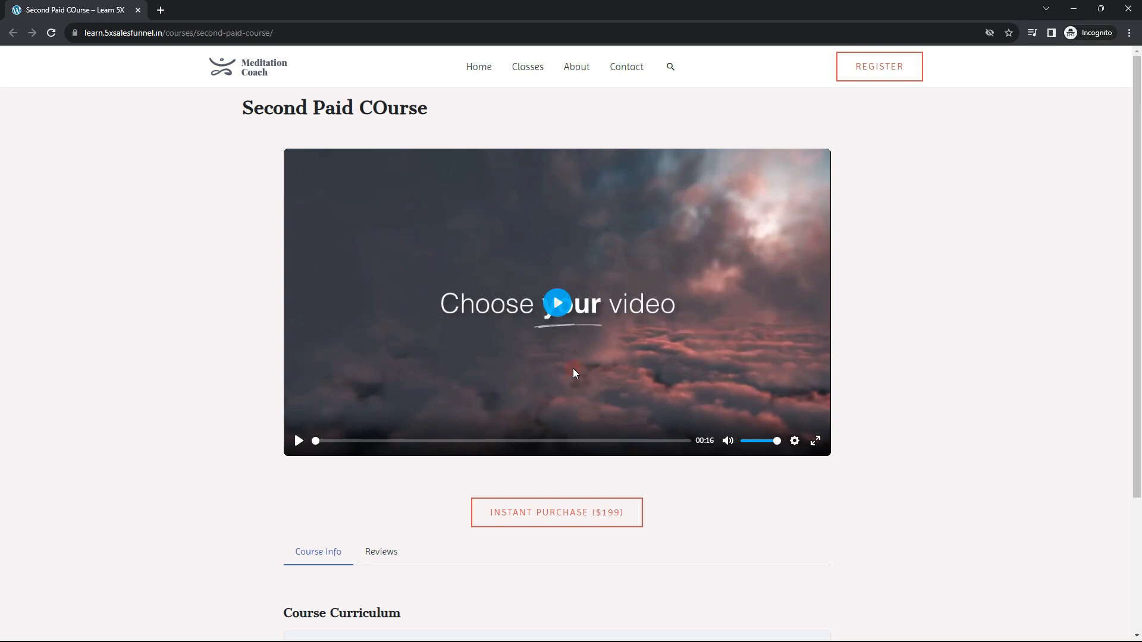
{"action": "key", "text": "alt+Tab"}
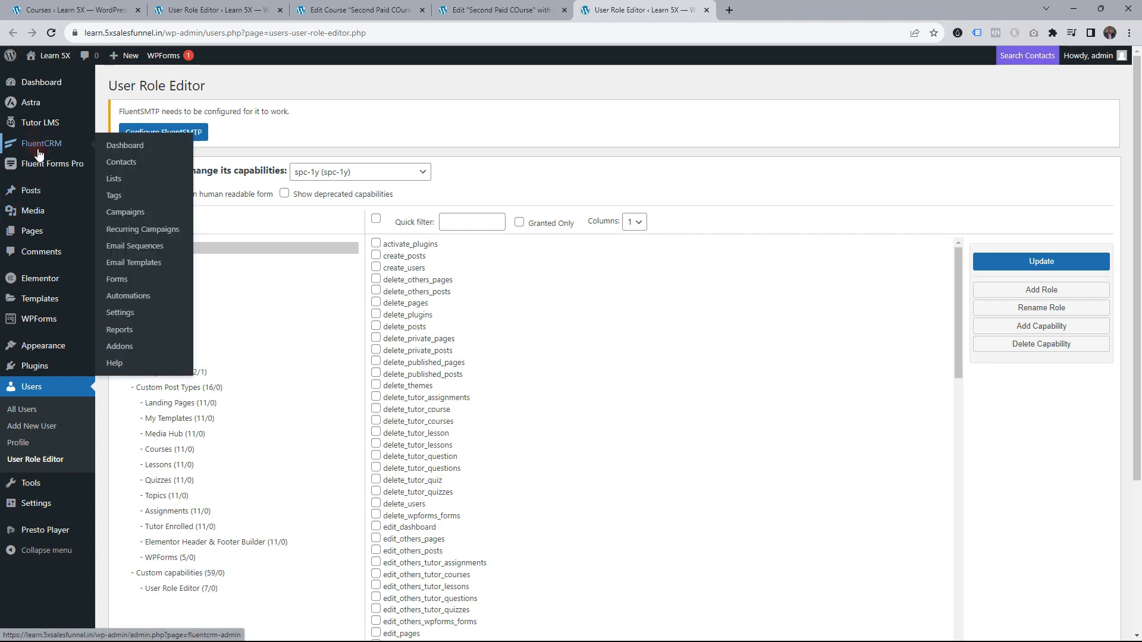
Close the four extra browser tabs, including User Role Editor
{"action": "middle_click", "coordinate": [622, 6]}
{"action": "middle_click", "coordinate": [517, 5]}
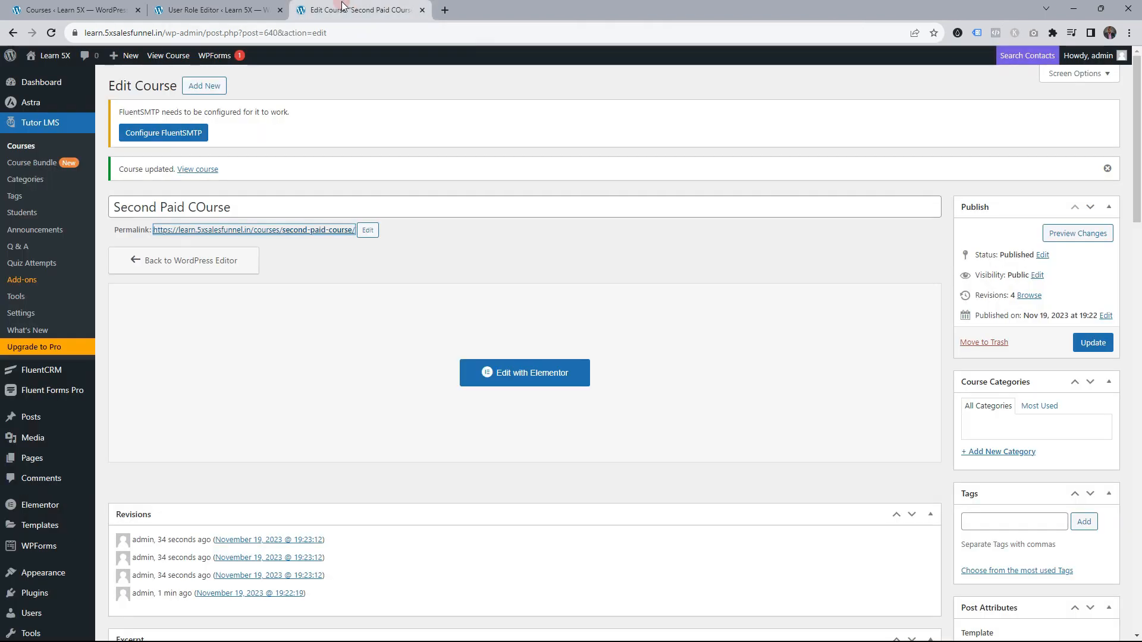
{"action": "middle_click", "coordinate": [344, 6]}
{"action": "middle_click", "coordinate": [252, 6]}
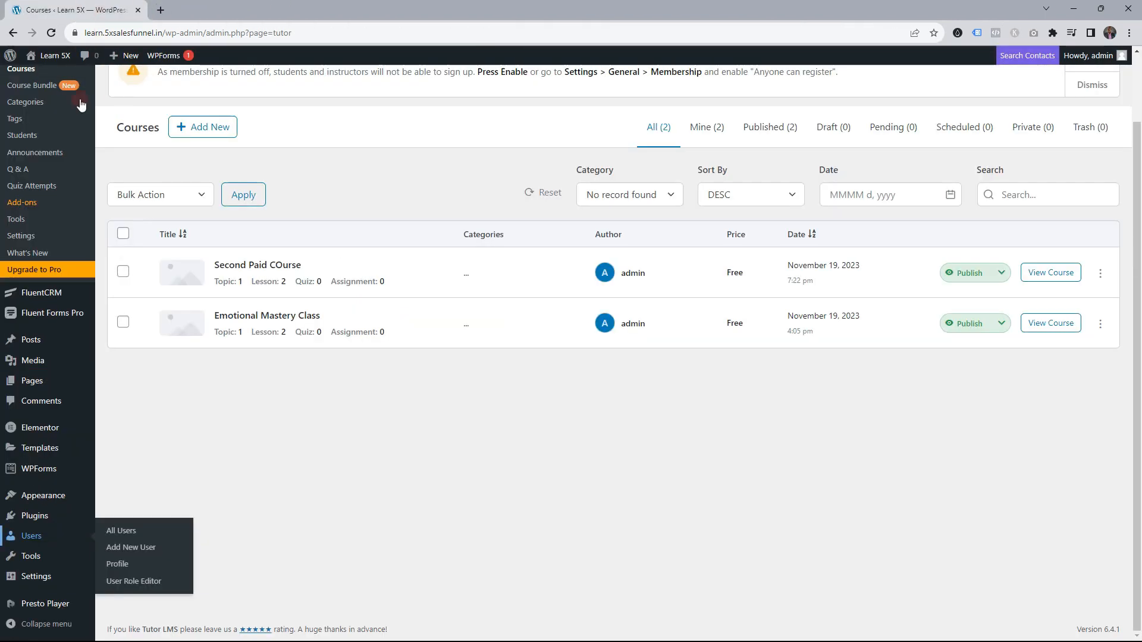
{"action": "scroll", "coordinate": [110, 265], "scroll_direction": "up", "scroll_amount": 2}
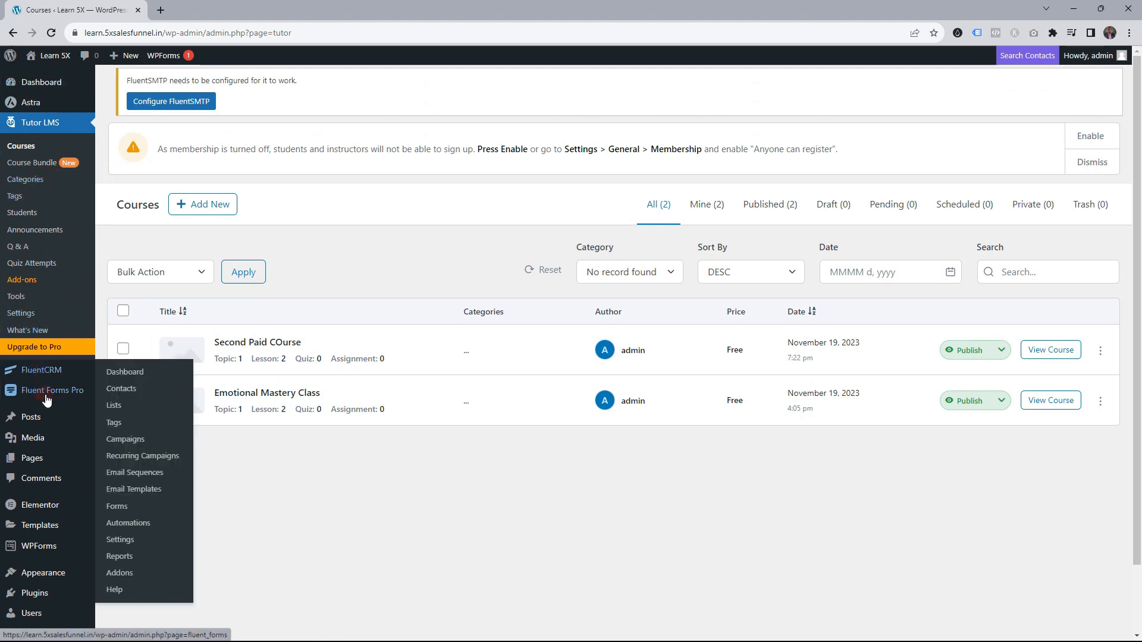
Start a new form with Add New Form from Fluent Forms Pro > Forms
{"action": "left_click", "coordinate": [114, 395]}
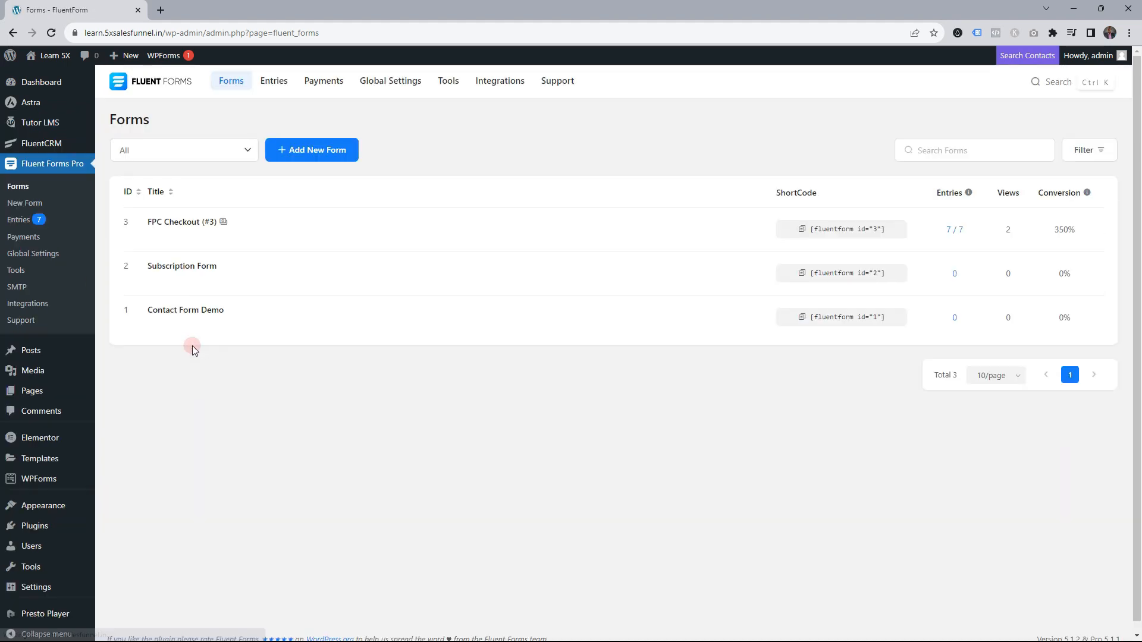
{"action": "mouse_move", "coordinate": [152, 224]}
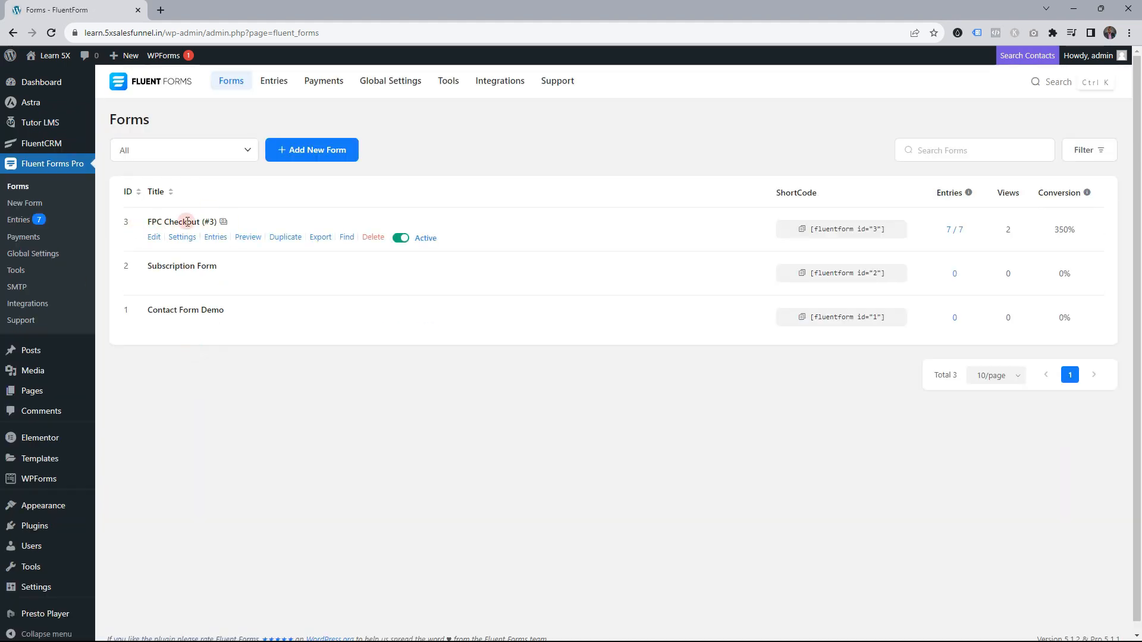
{"action": "left_click", "coordinate": [301, 159]}
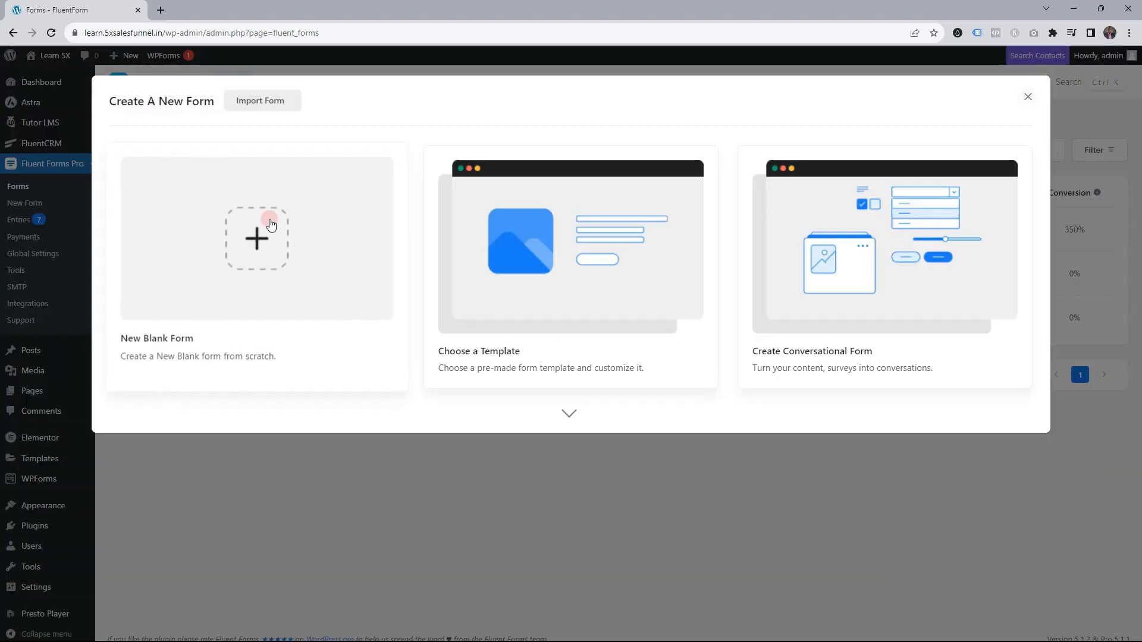
Create a blank form, rename it 'SPC Checkout', and add the First Name and Last Name fields
{"action": "left_click", "coordinate": [257, 238]}
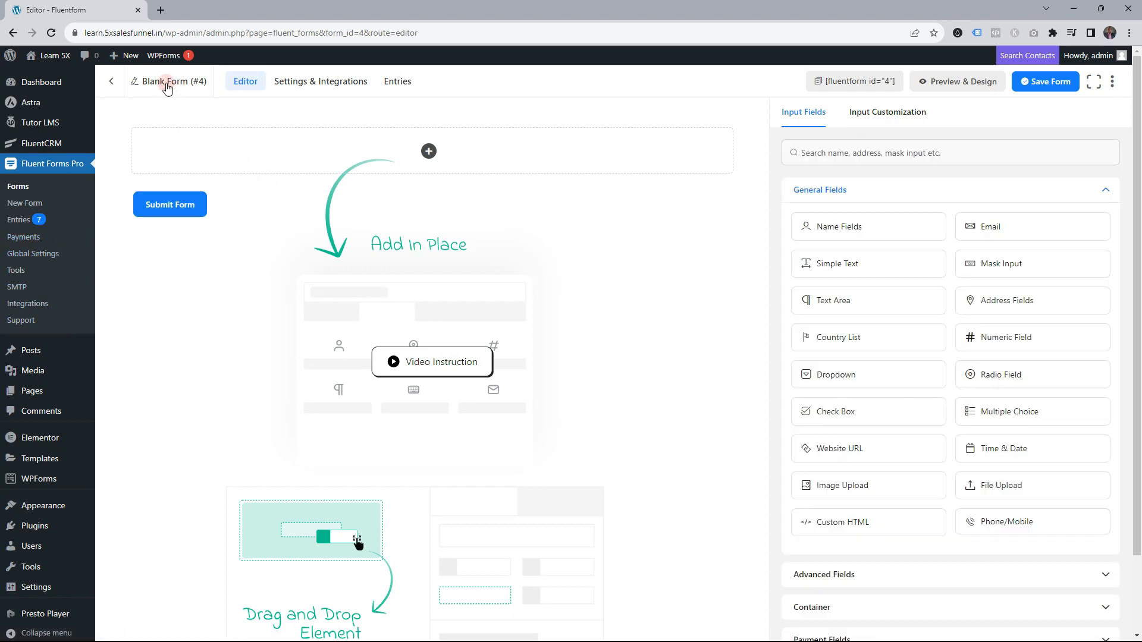
{"action": "left_click", "coordinate": [166, 82]}
{"action": "left_click_drag", "start_coordinate": [353, 224], "coordinate": [313, 223]}
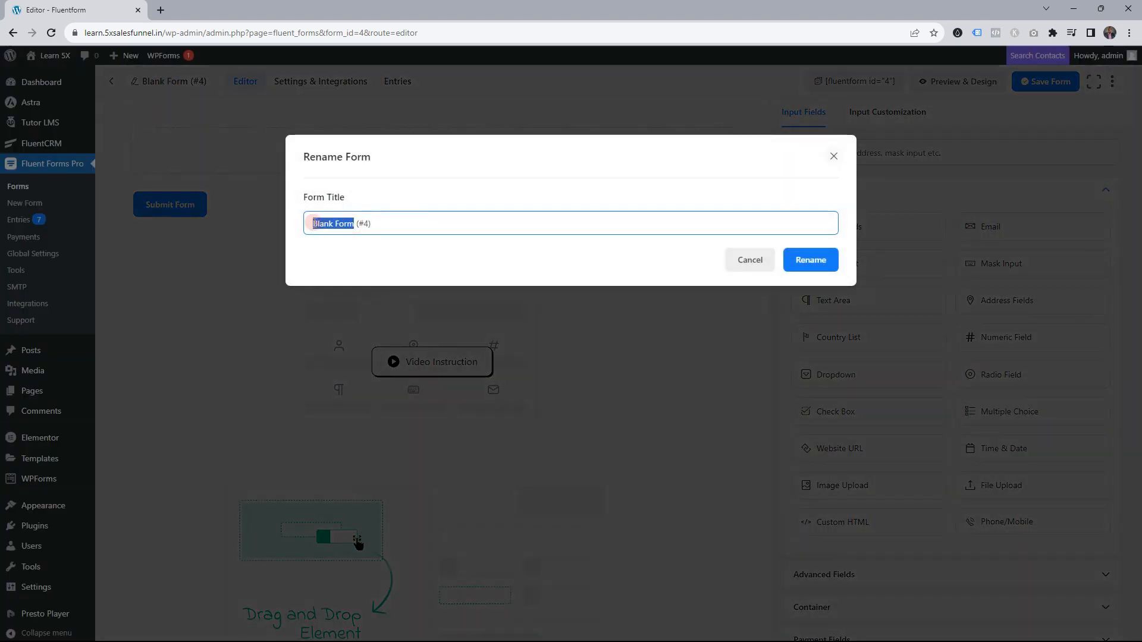
{"action": "type", "text": "SPC"}
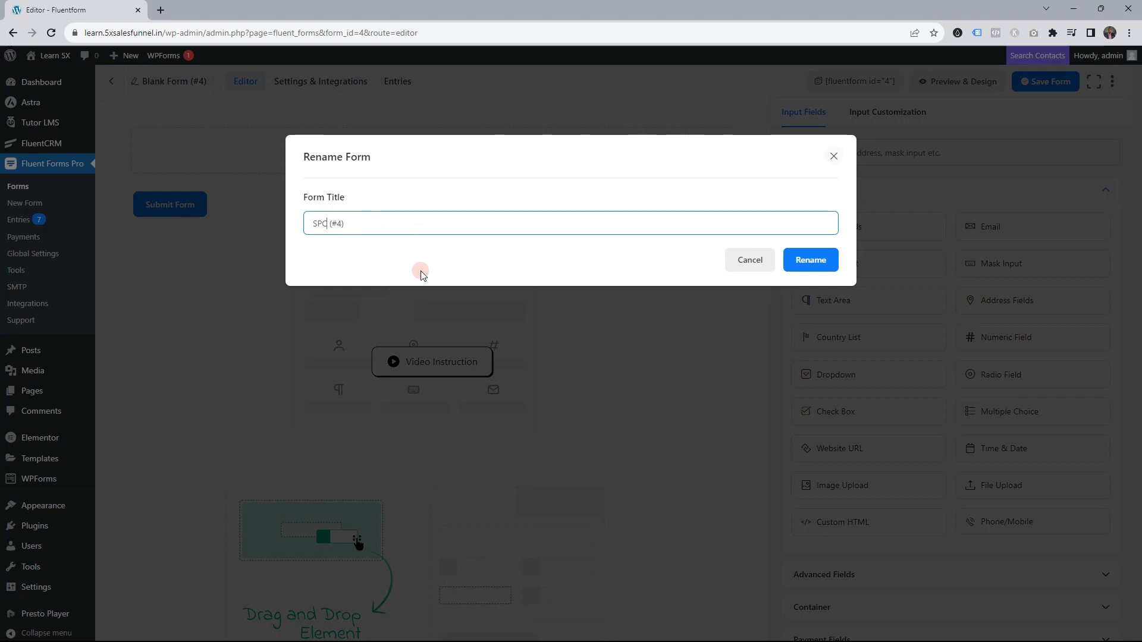
{"action": "type", "text": " Checkout"}
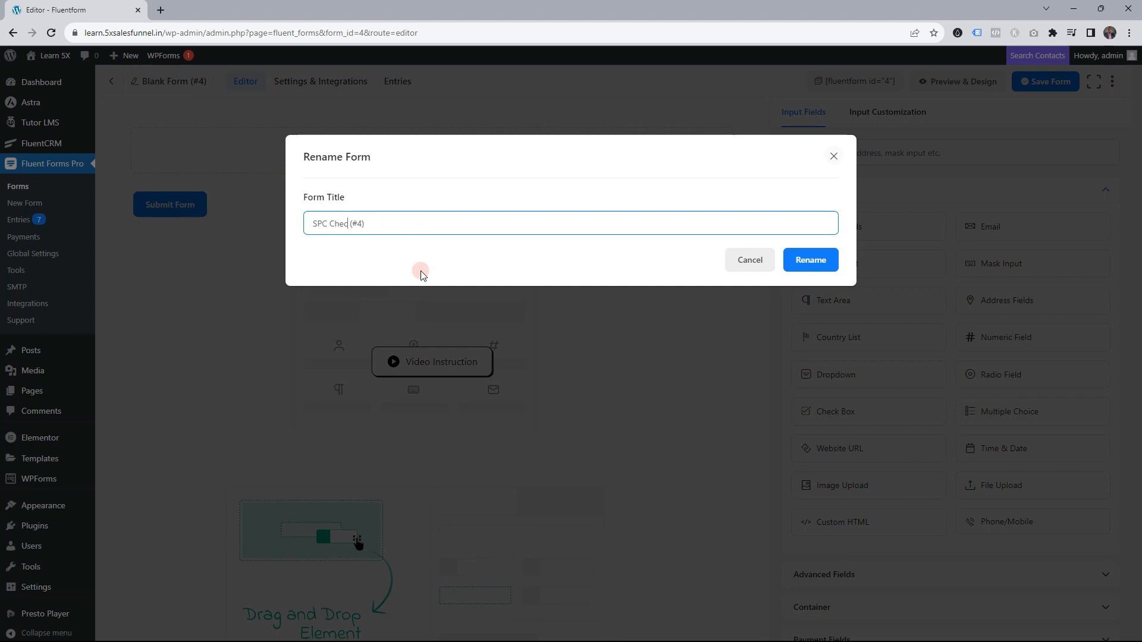
{"action": "left_click", "coordinate": [796, 260]}
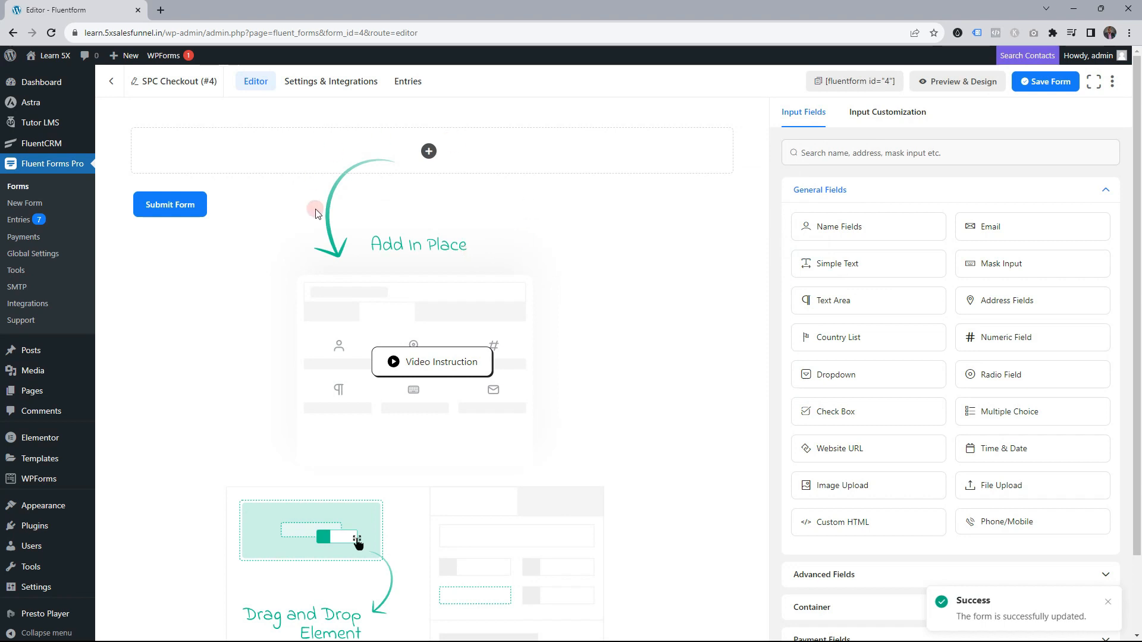
{"action": "left_click_drag", "start_coordinate": [854, 226], "coordinate": [441, 173]}
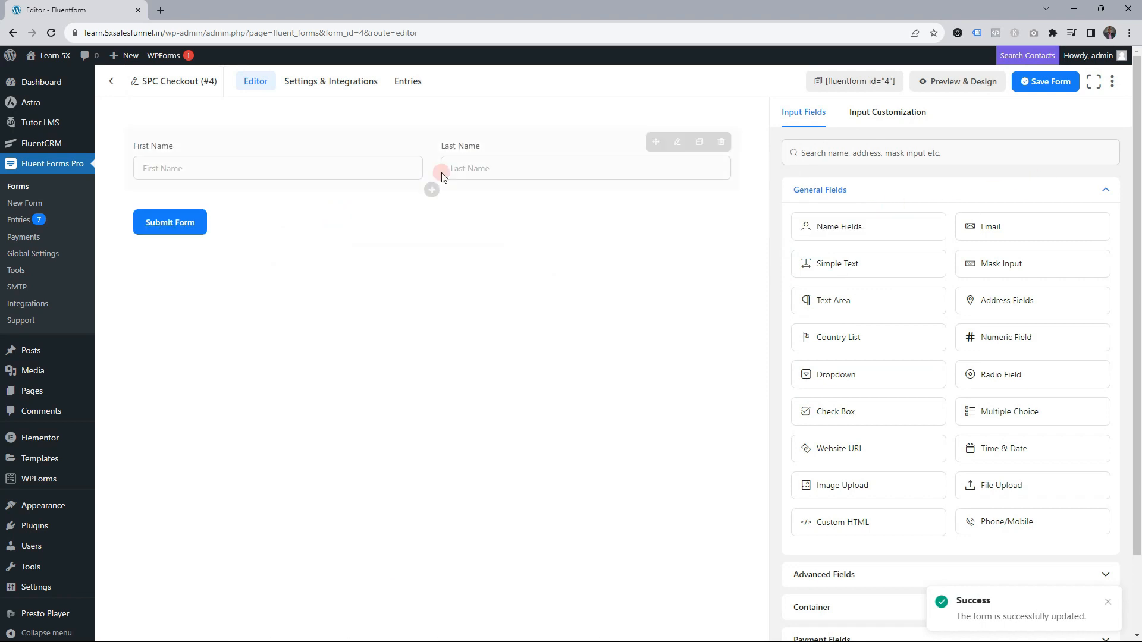
Make the First Name and Last Name fields required and save the form
{"action": "left_click", "coordinate": [350, 174]}
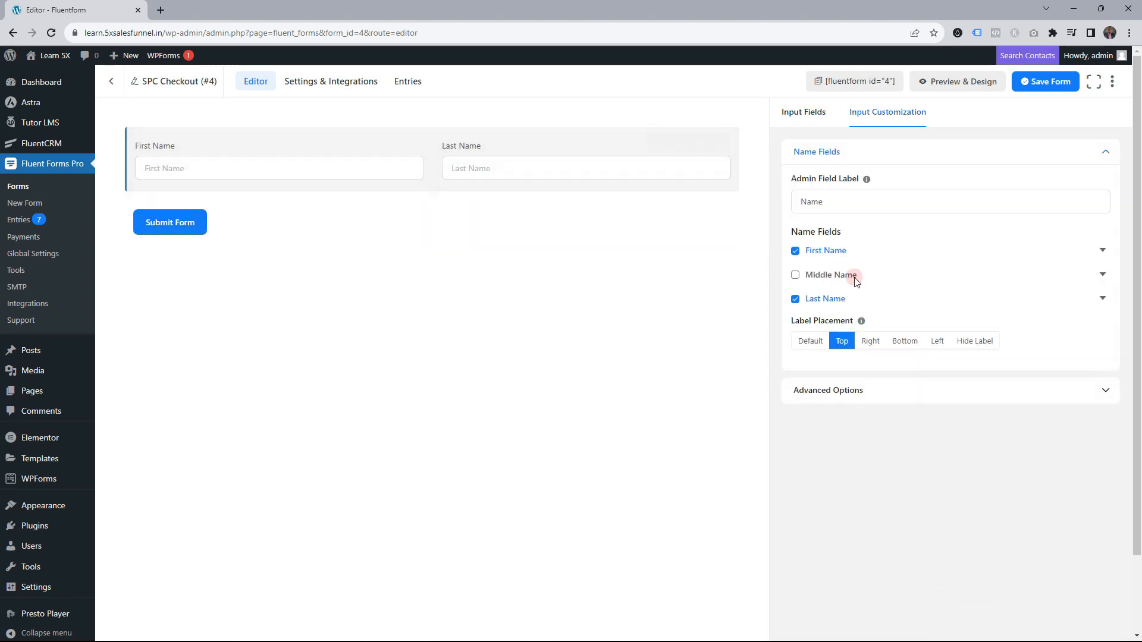
{"action": "left_click", "coordinate": [1102, 250]}
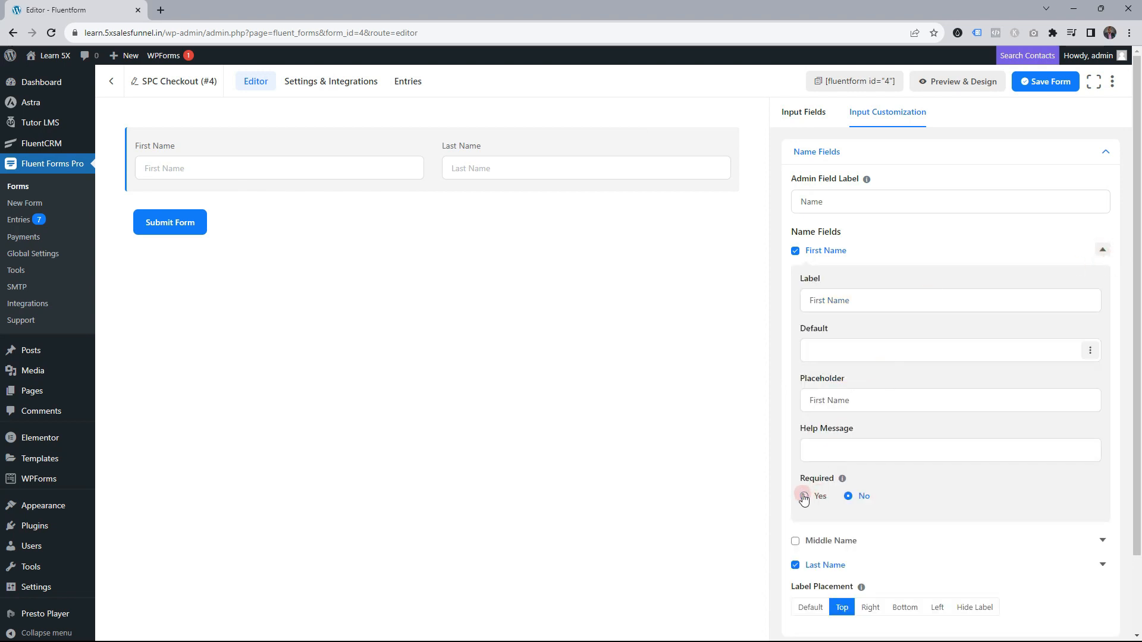
{"action": "left_click", "coordinate": [802, 496]}
{"action": "left_click", "coordinate": [1102, 250]}
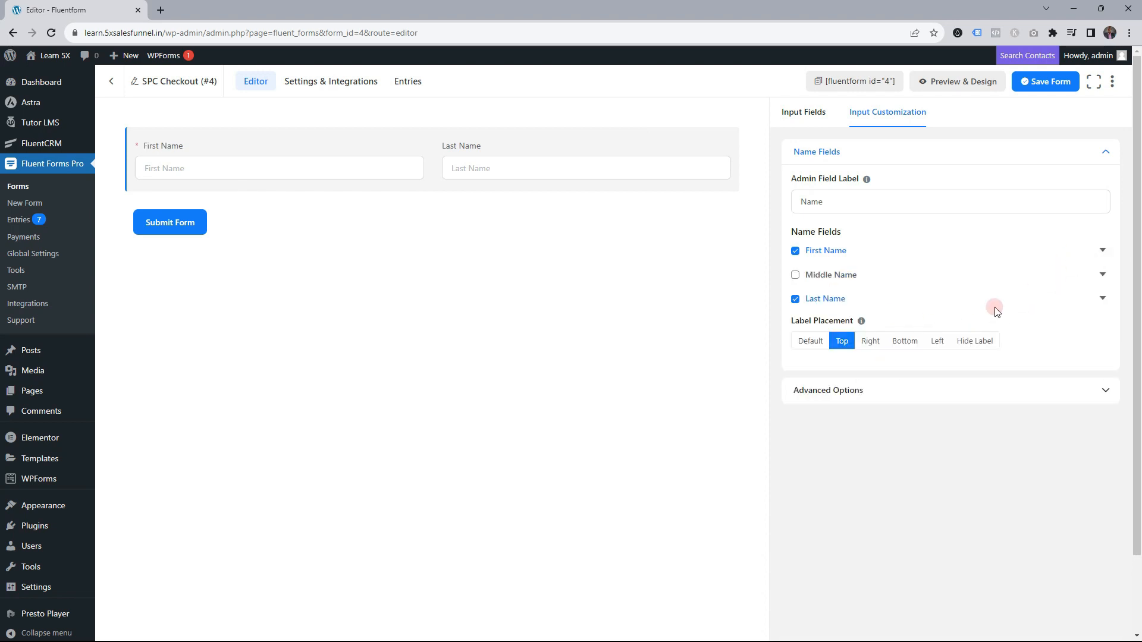
{"action": "left_click", "coordinate": [1103, 297]}
{"action": "left_click", "coordinate": [807, 548]}
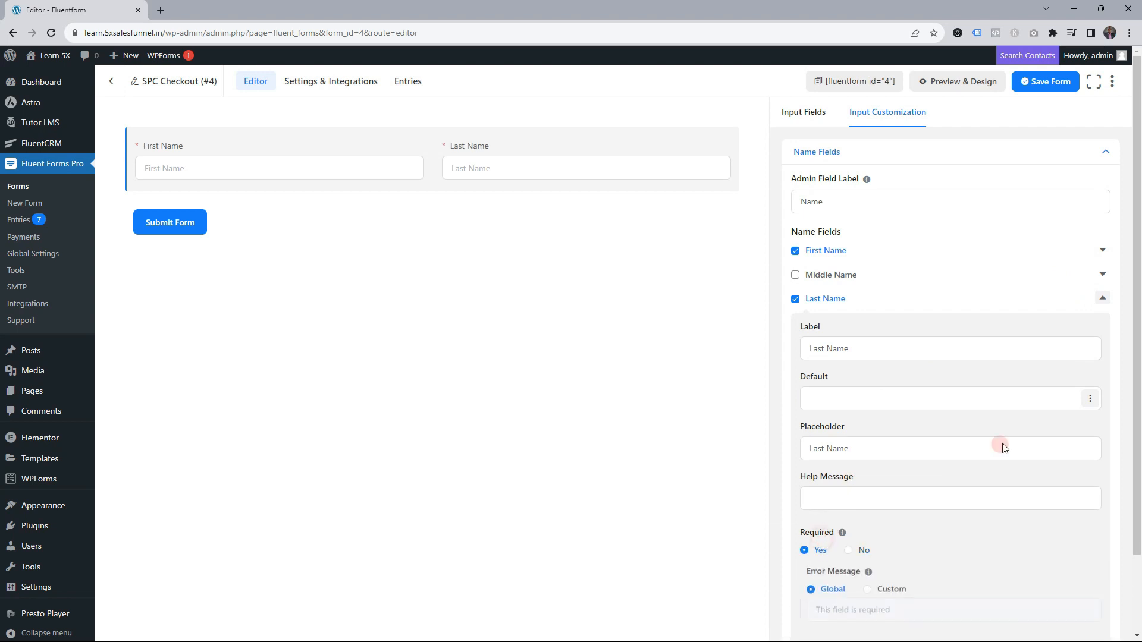
{"action": "left_click", "coordinate": [1104, 298]}
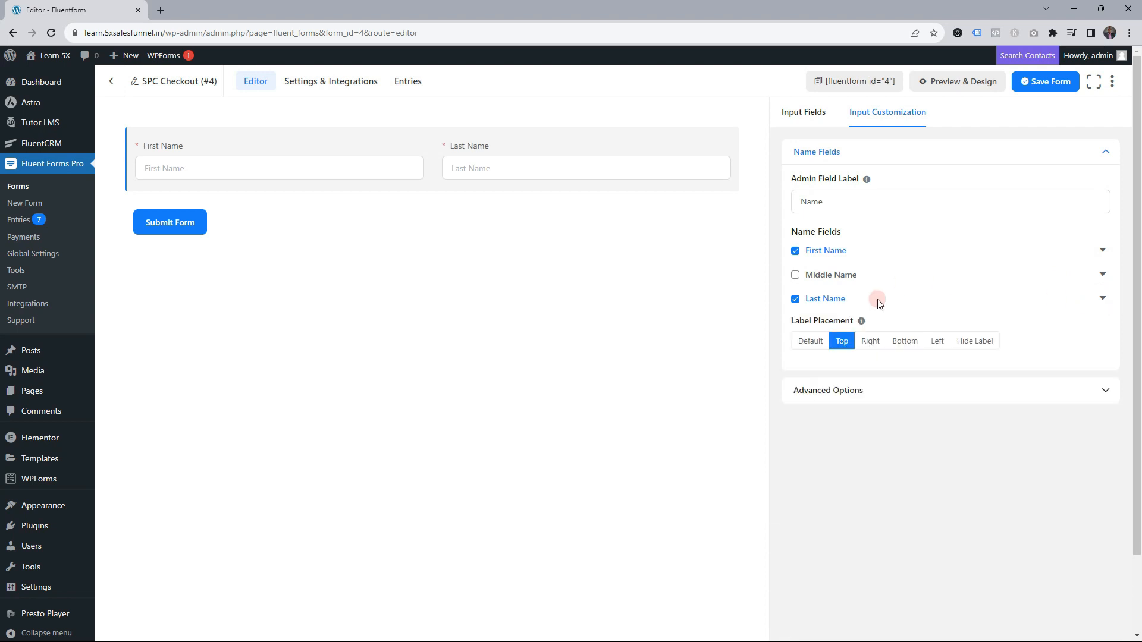
{"action": "left_click", "coordinate": [1045, 82]}
{"action": "left_click", "coordinate": [361, 223]}
Add a required Email field below the name fields
{"action": "left_click_drag", "start_coordinate": [992, 227], "coordinate": [275, 209]}
{"action": "left_click", "coordinate": [306, 234]}
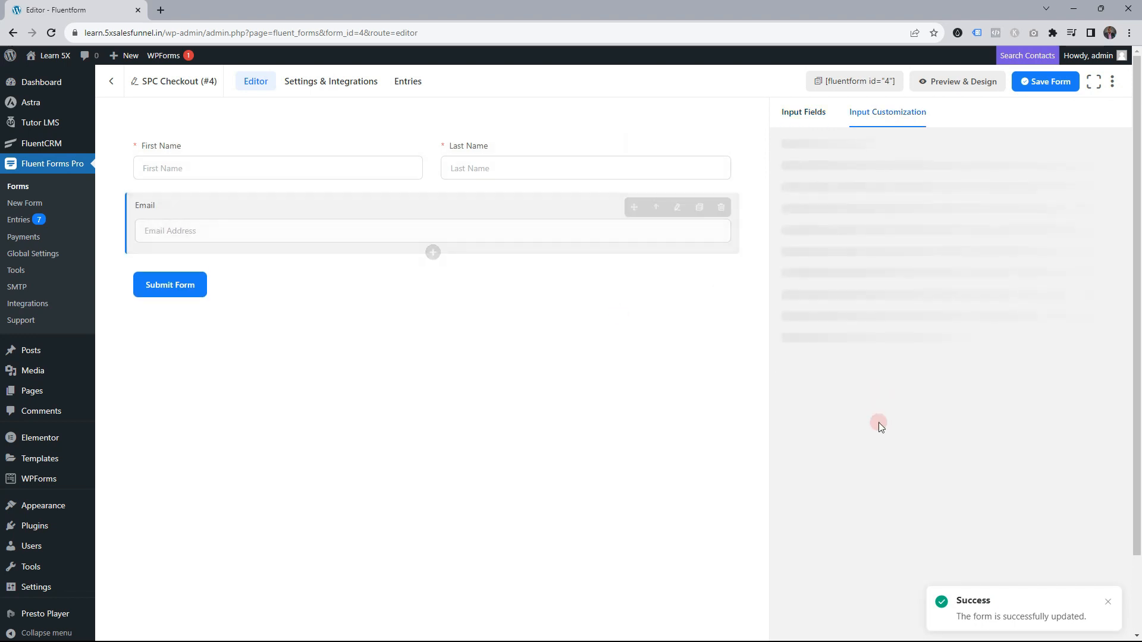
{"action": "left_click", "coordinate": [795, 393]}
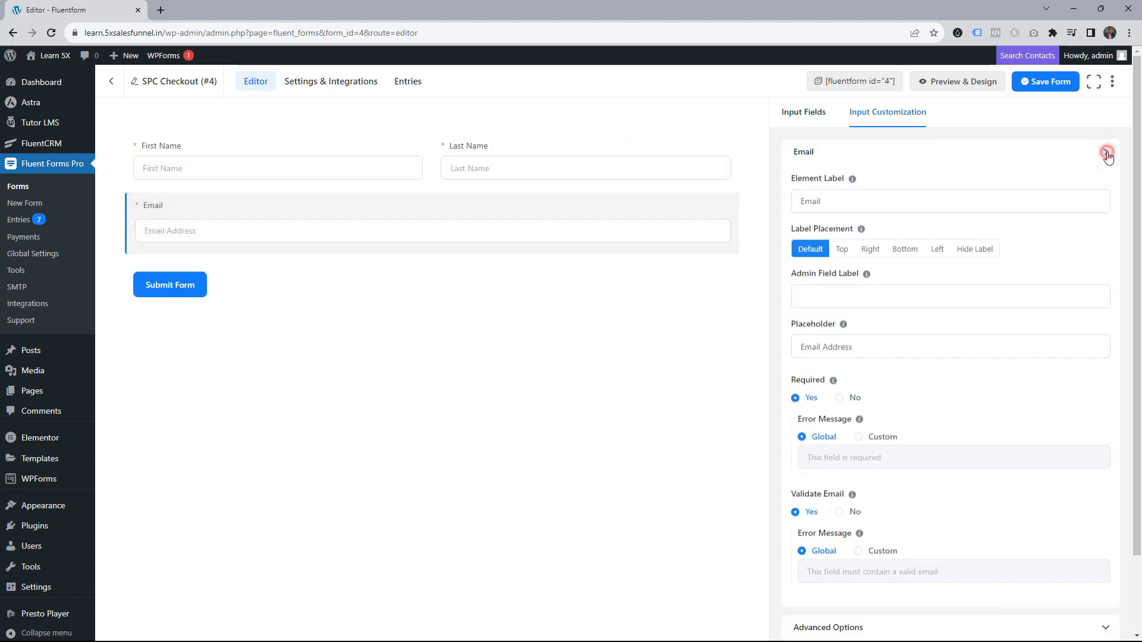
{"action": "left_click", "coordinate": [1105, 152]}
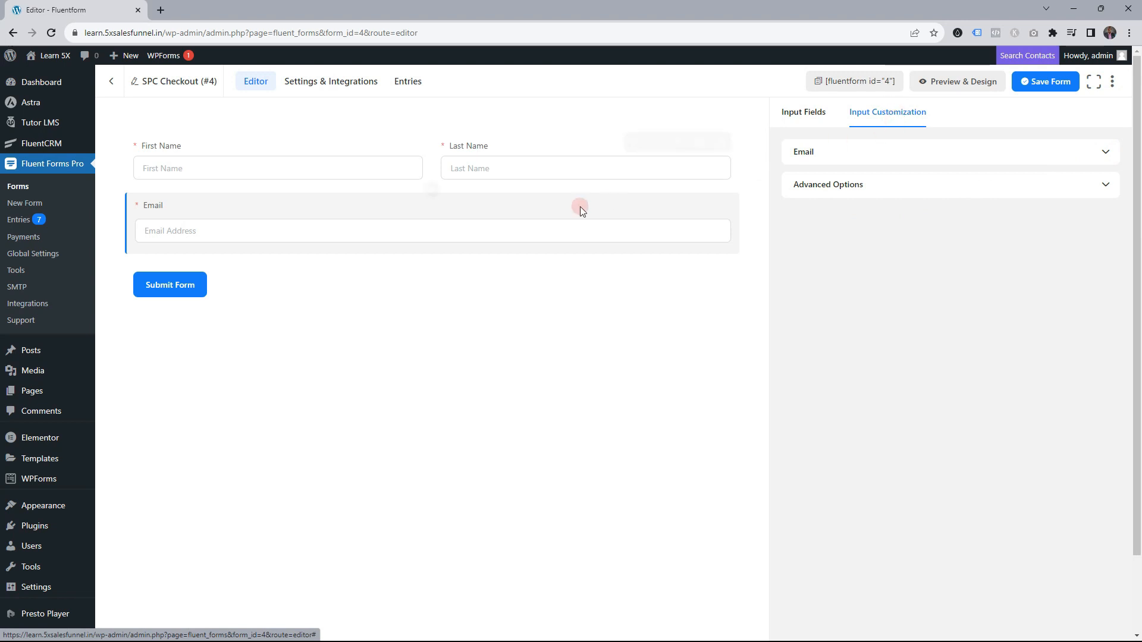
{"action": "left_click", "coordinate": [806, 115]}
Add a required Phone/Mobile field below Email and save the form
{"action": "left_click_drag", "start_coordinate": [989, 521], "coordinate": [290, 245]}
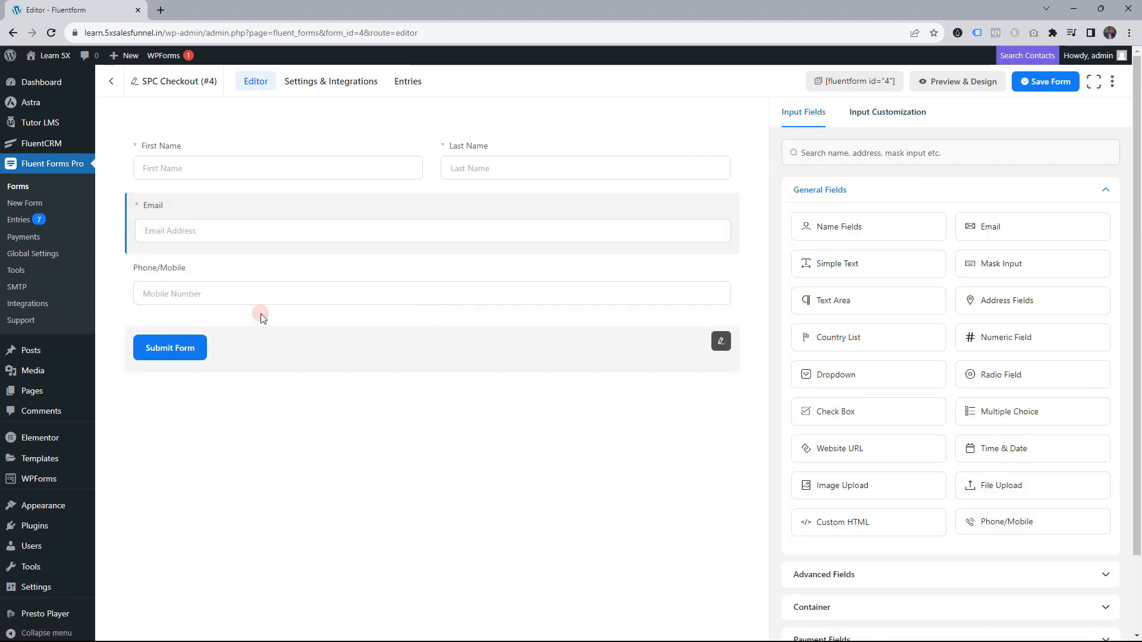
{"action": "left_click", "coordinate": [565, 294]}
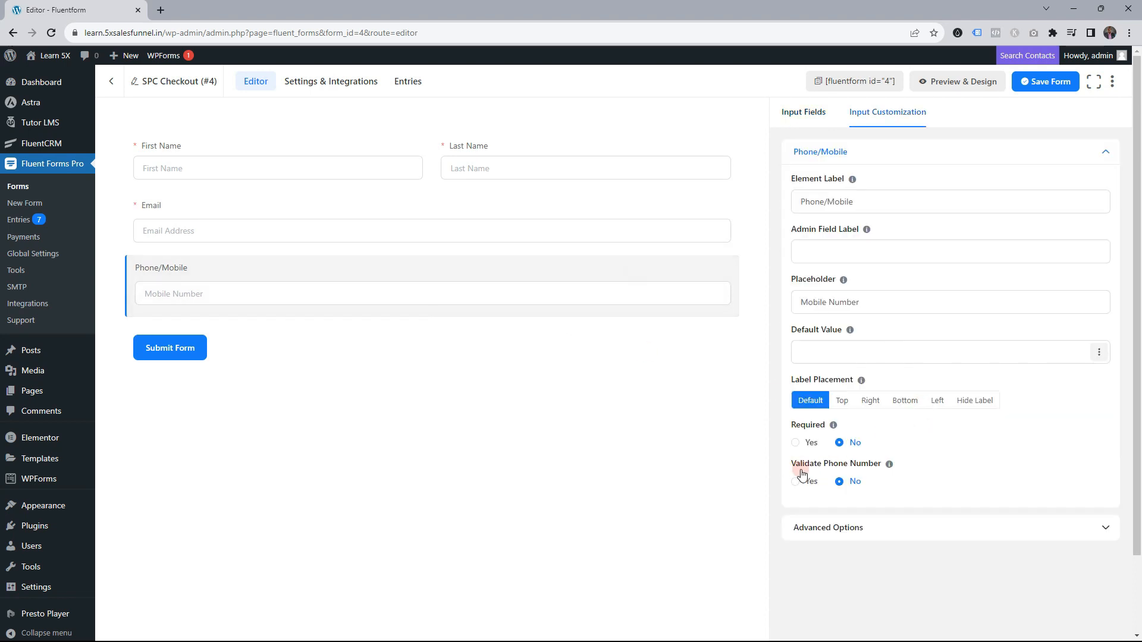
{"action": "left_click", "coordinate": [809, 446]}
{"action": "left_click", "coordinate": [1023, 82]}
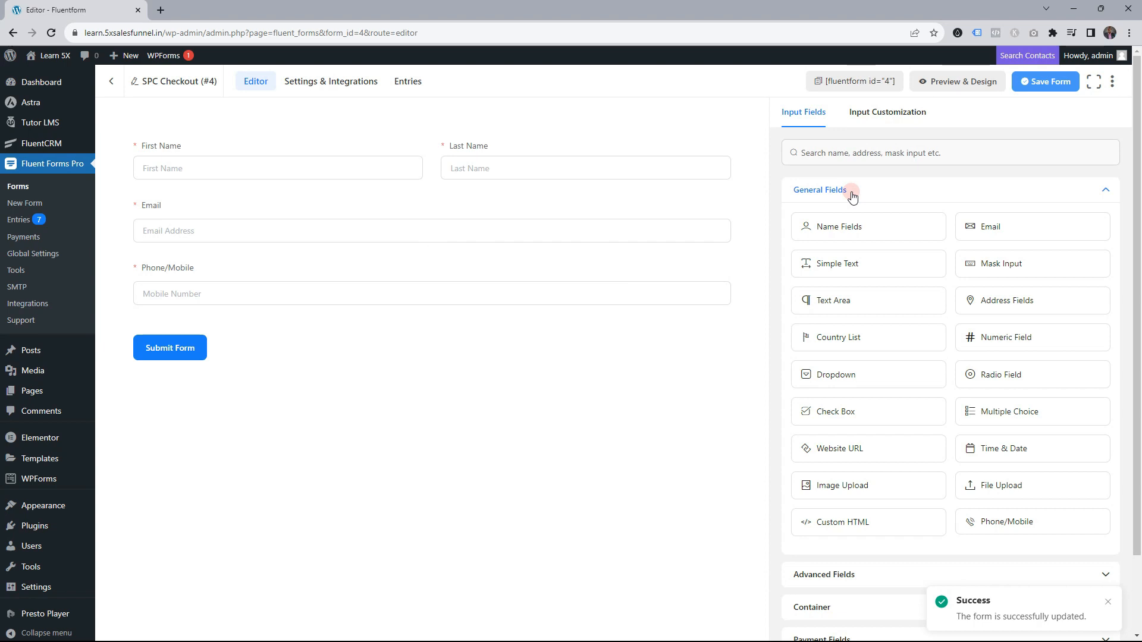
{"action": "left_click", "coordinate": [849, 191]}
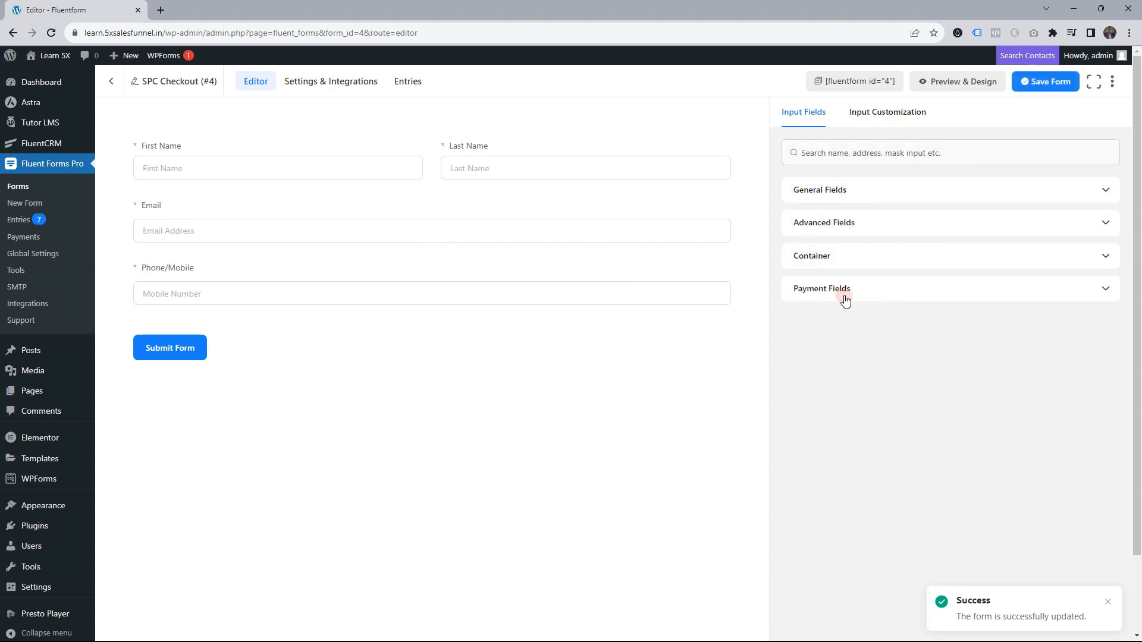
Expand the Payment Fields group in the Input Fields sidebar
{"action": "left_click", "coordinate": [844, 295]}
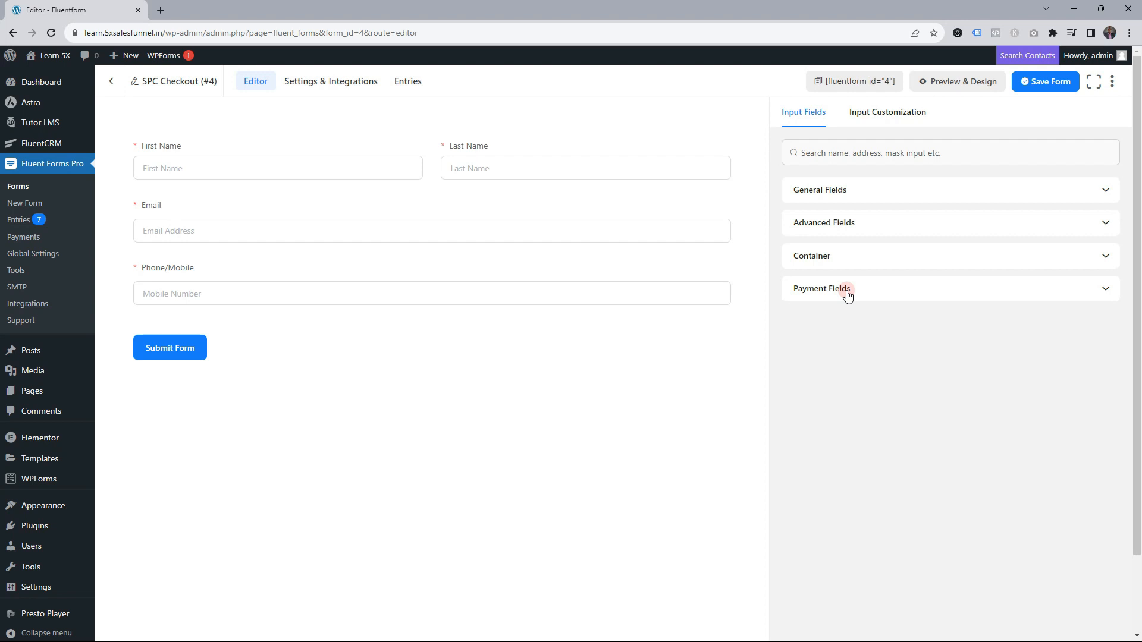
{"action": "left_click", "coordinate": [865, 295]}
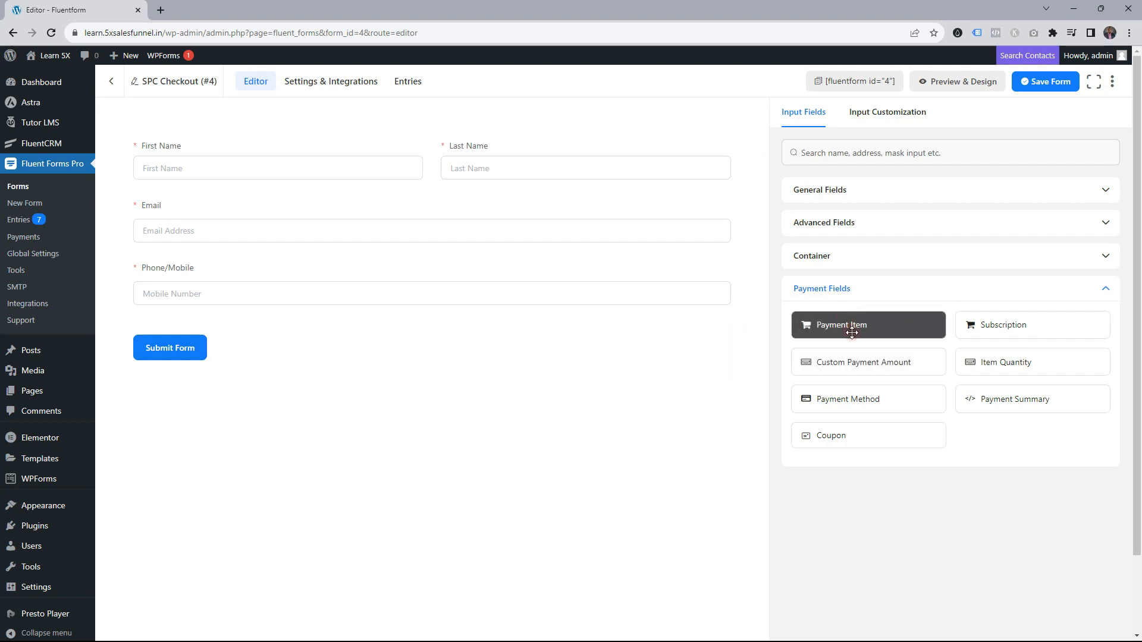
Add a Payment Item labelled 'Select Access Duration' with the Radio display type
{"action": "left_click_drag", "start_coordinate": [860, 323], "coordinate": [328, 315]}
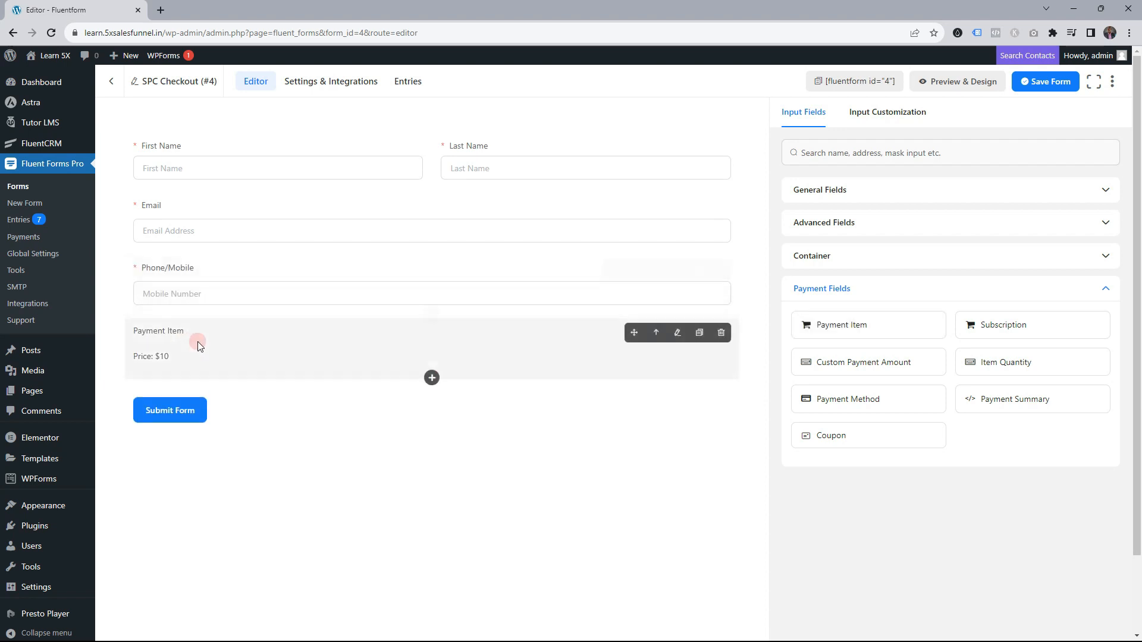
{"action": "left_click", "coordinate": [258, 342]}
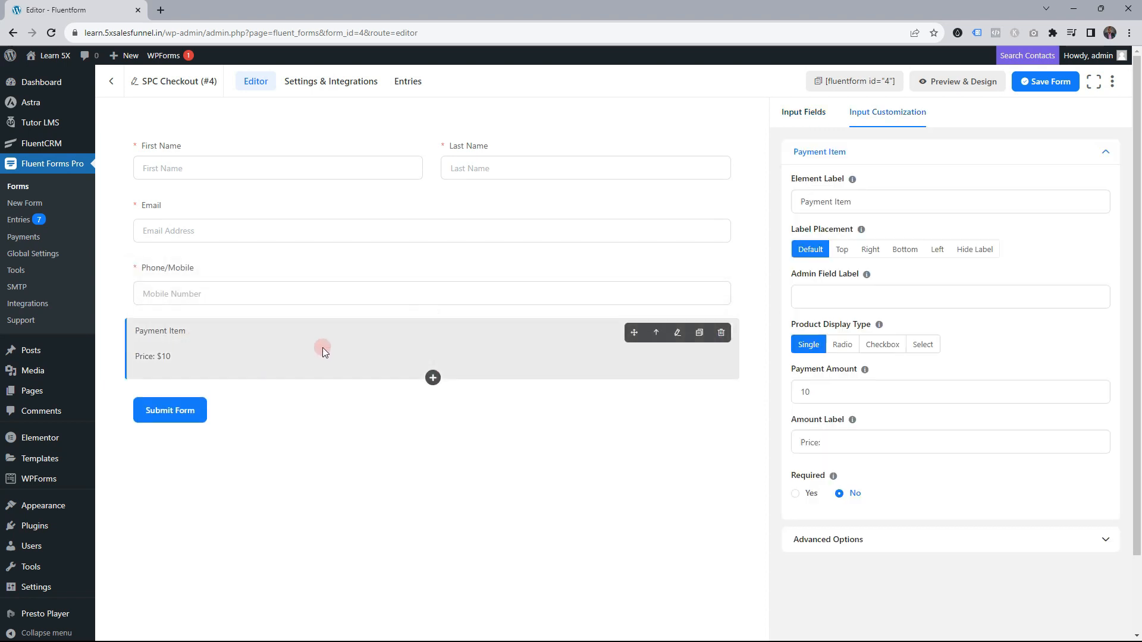
{"action": "triple_click", "coordinate": [821, 202]}
{"action": "type", "text": "Sel"}
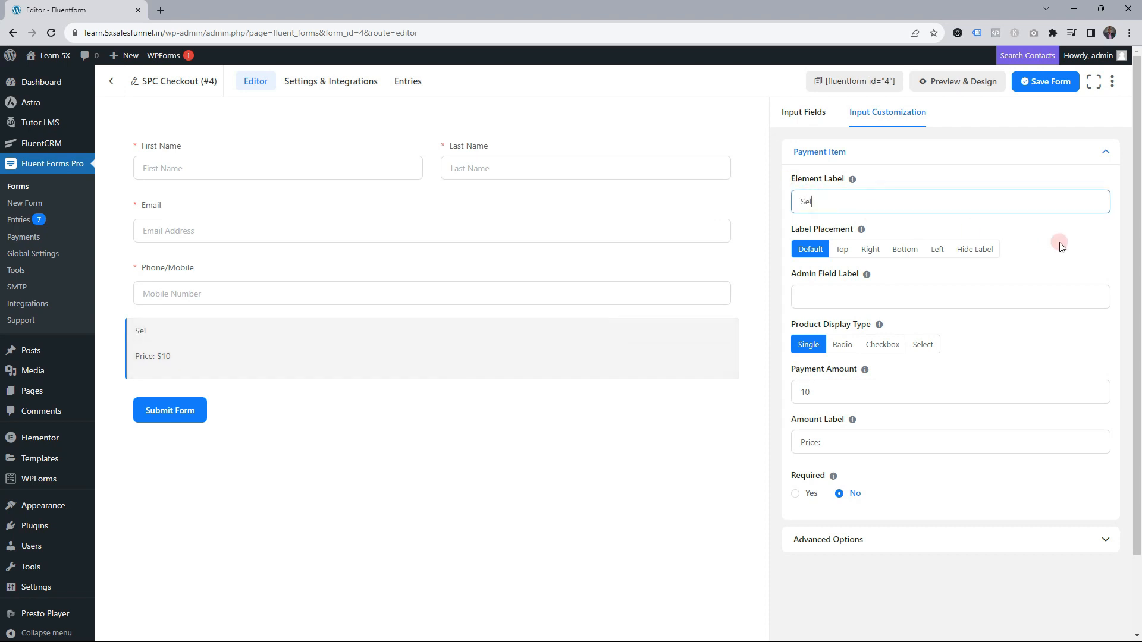
{"action": "type", "text": "ect Access Duration"}
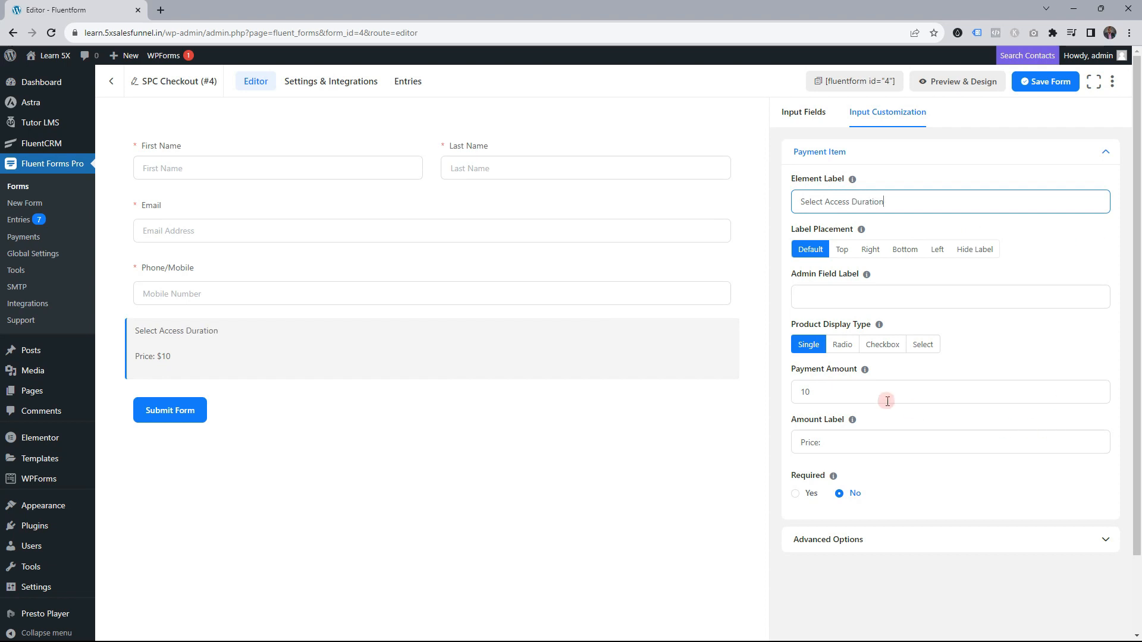
{"action": "left_click", "coordinate": [840, 345]}
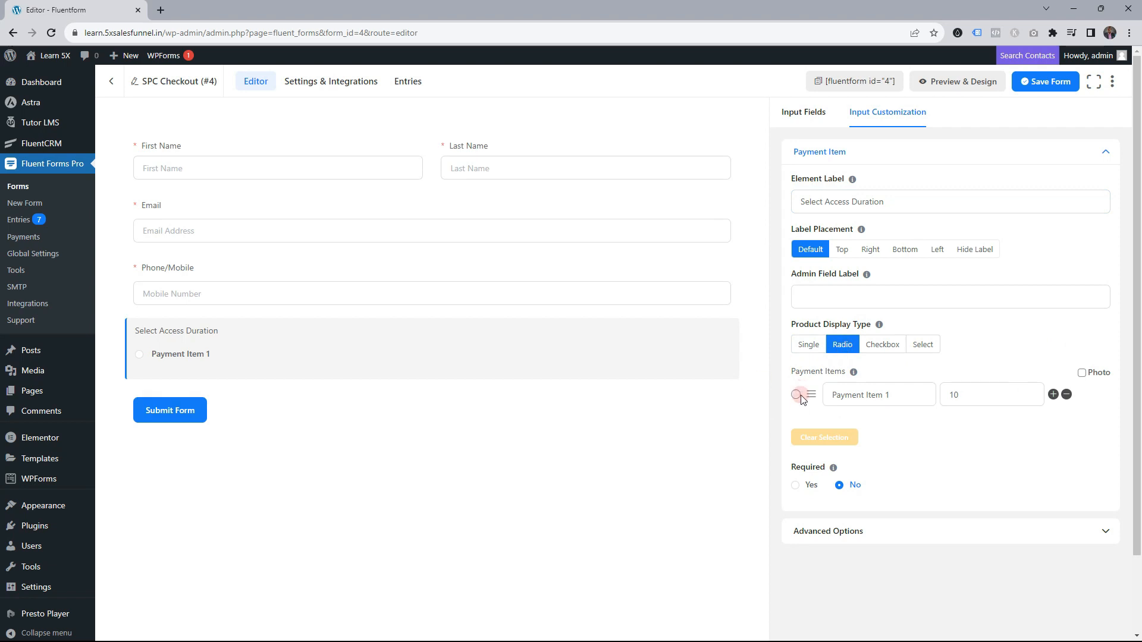
Give it options 1 Month Access at 199 and 1 year Access at 399, and make it required
{"action": "triple_click", "coordinate": [874, 396]}
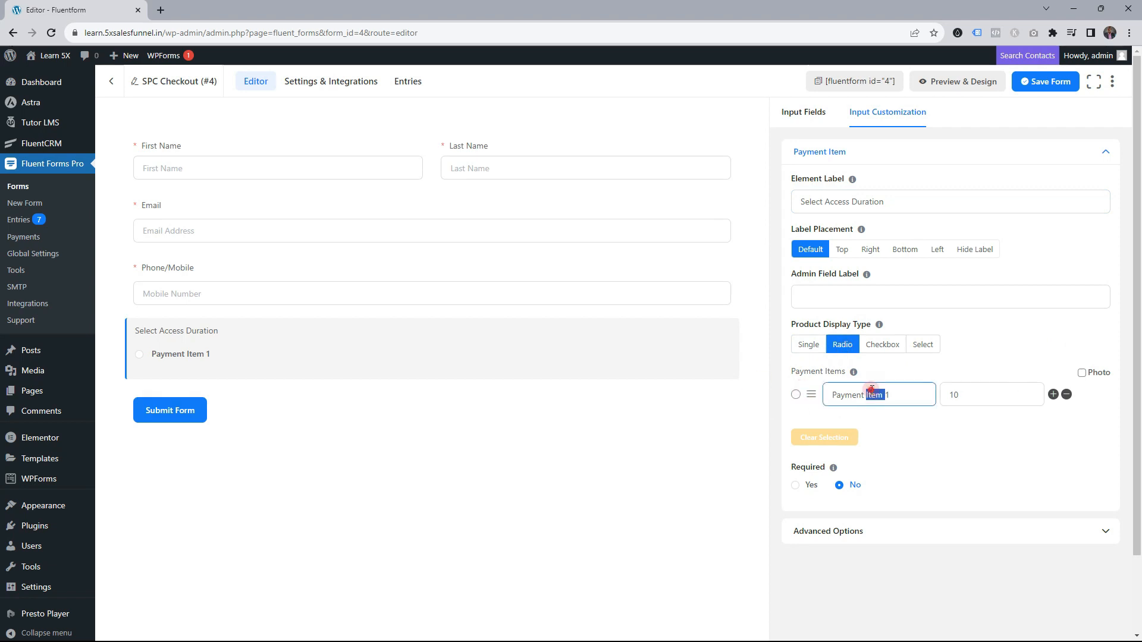
{"action": "type", "text": "1 Mont"}
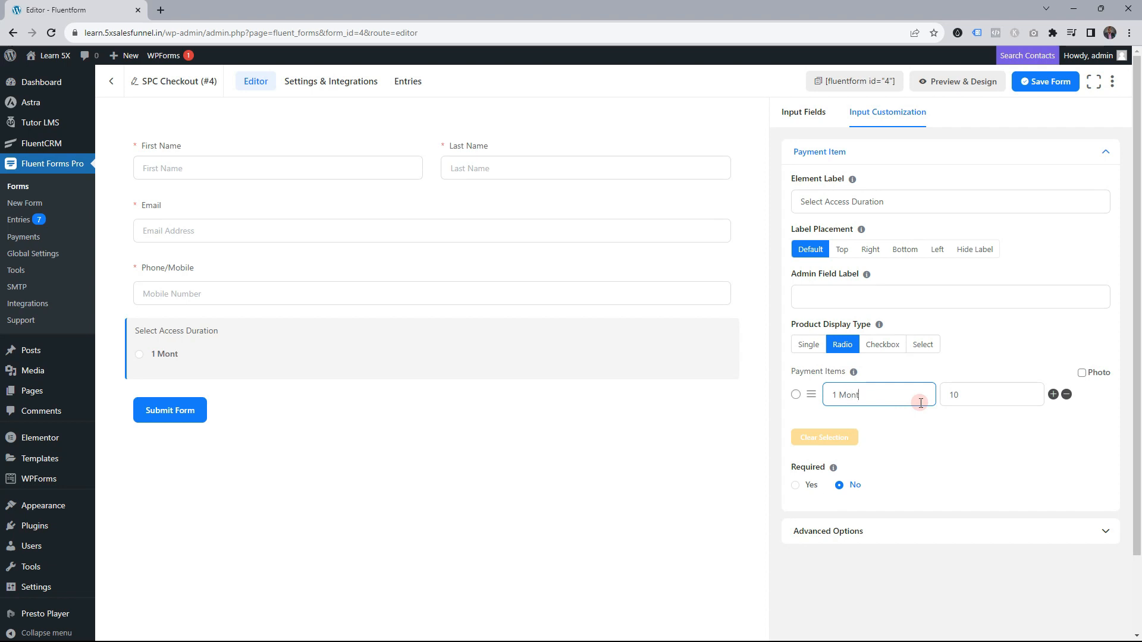
{"action": "type", "text": "h Access"}
{"action": "key", "text": "Tab"}
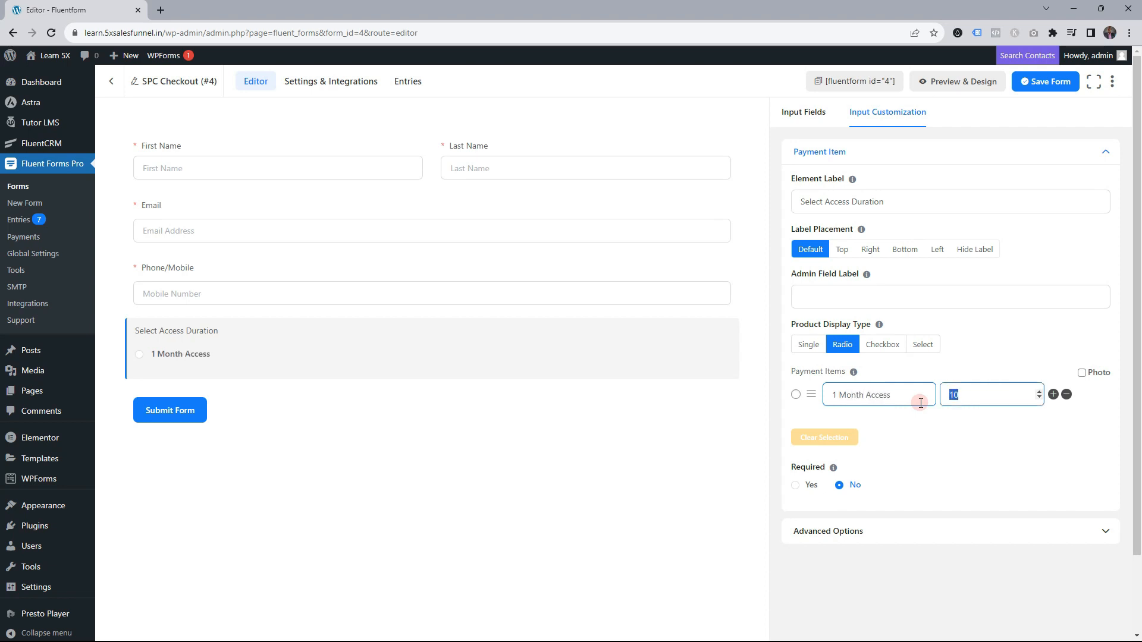
{"action": "type", "text": "199"}
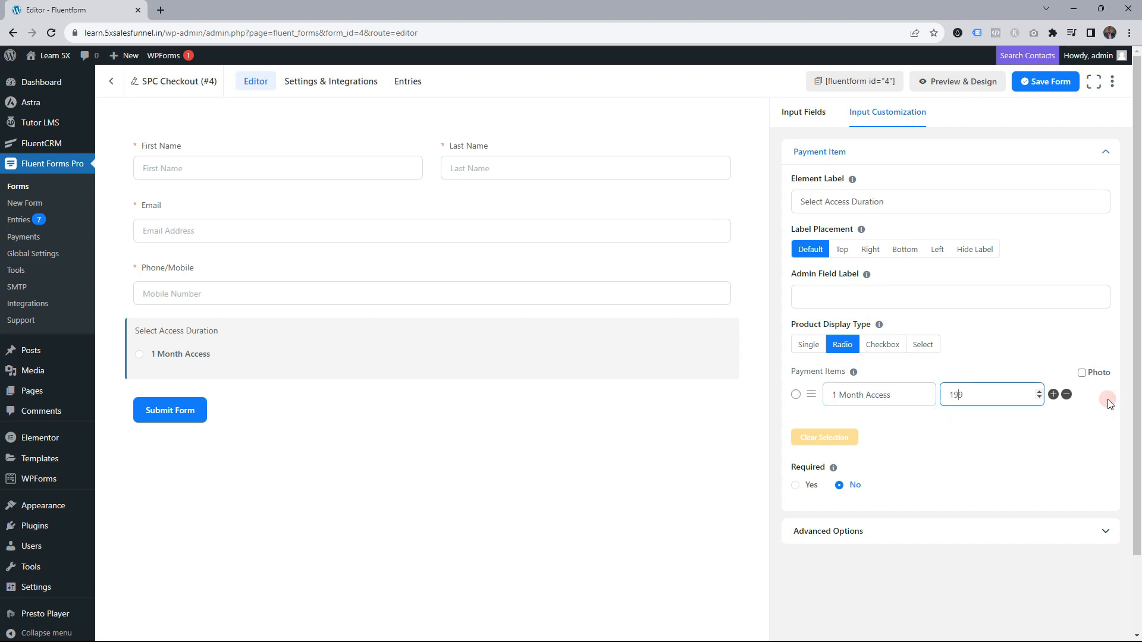
{"action": "left_click", "coordinate": [1053, 395]}
{"action": "triple_click", "coordinate": [849, 424]}
{"action": "type", "text": "1 year Access"}
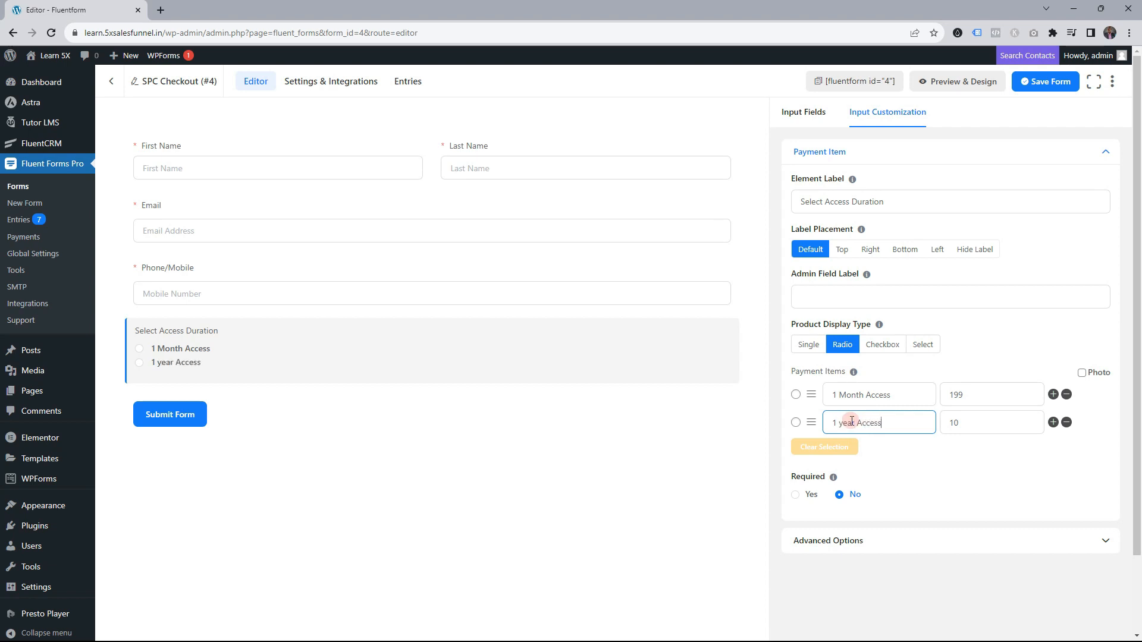
{"action": "key", "text": "Tab"}
{"action": "left_click", "coordinate": [795, 494]}
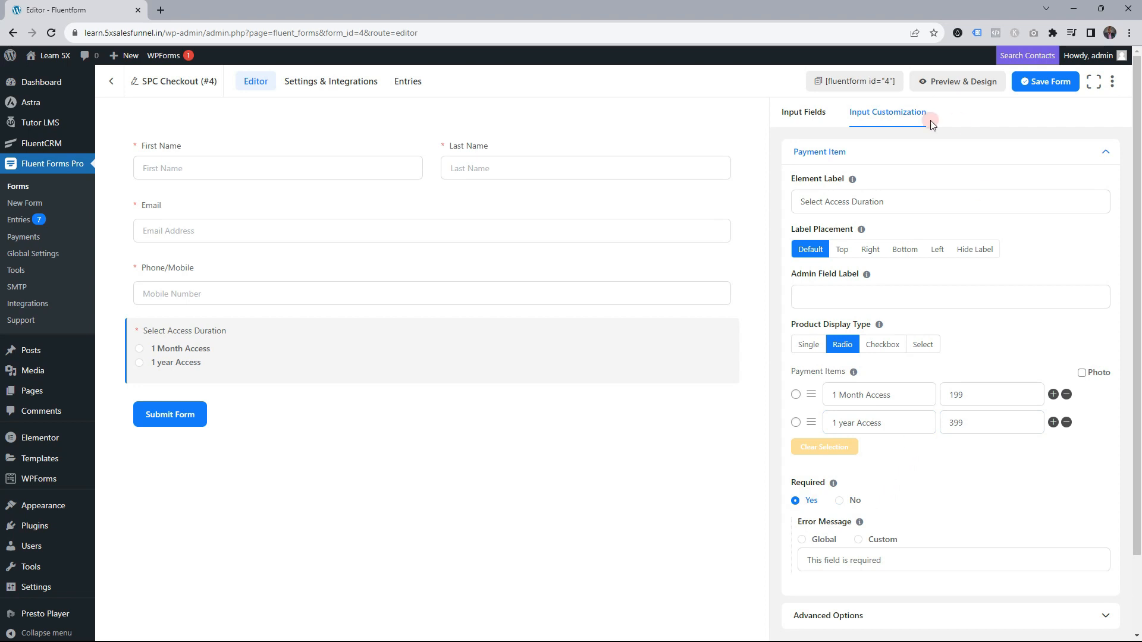
{"action": "left_click", "coordinate": [897, 153]}
Add Payment Method and Coupon fields above the Submit Form button and save the form
{"action": "left_click", "coordinate": [818, 116]}
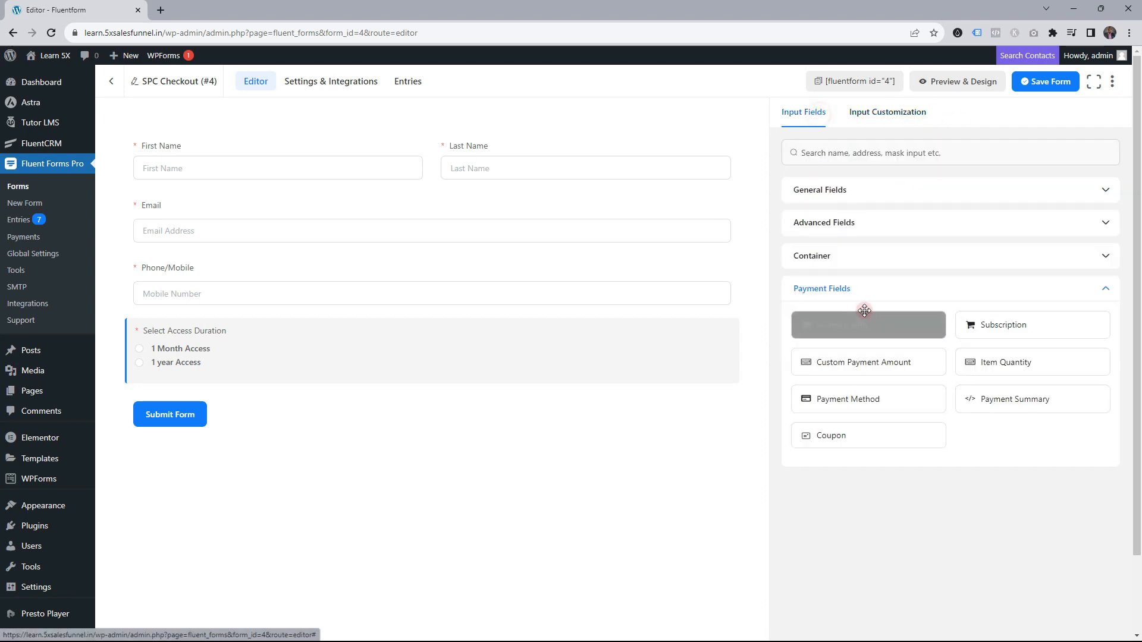
{"action": "scroll", "coordinate": [892, 333], "scroll_direction": "down", "scroll_amount": 1}
{"action": "left_click_drag", "start_coordinate": [912, 340], "coordinate": [263, 352]}
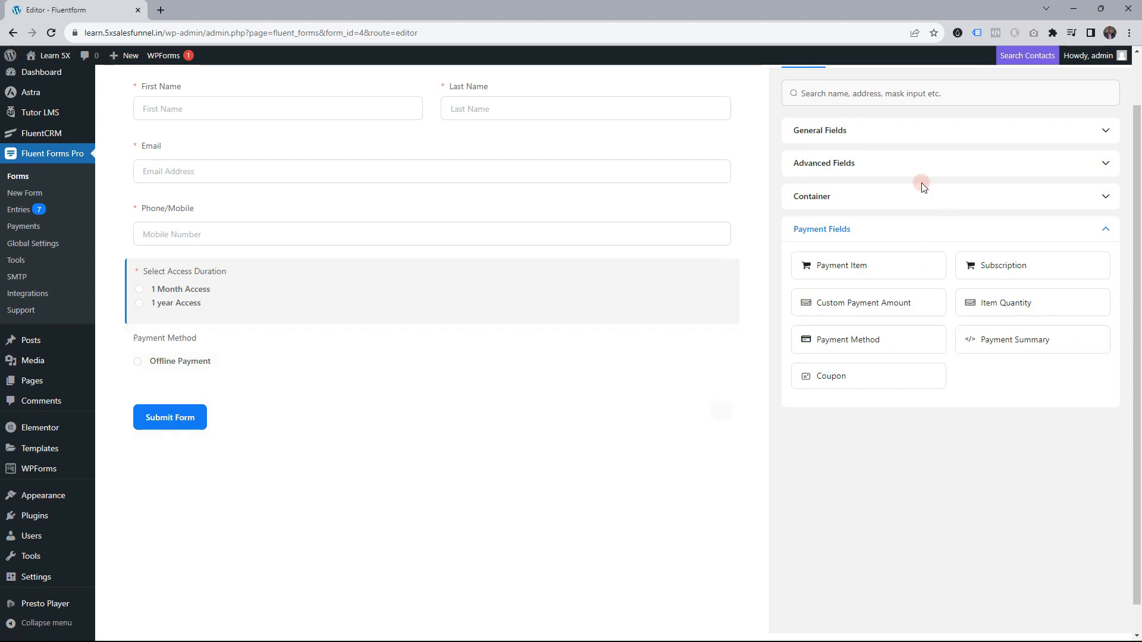
{"action": "left_click_drag", "start_coordinate": [849, 376], "coordinate": [316, 409]}
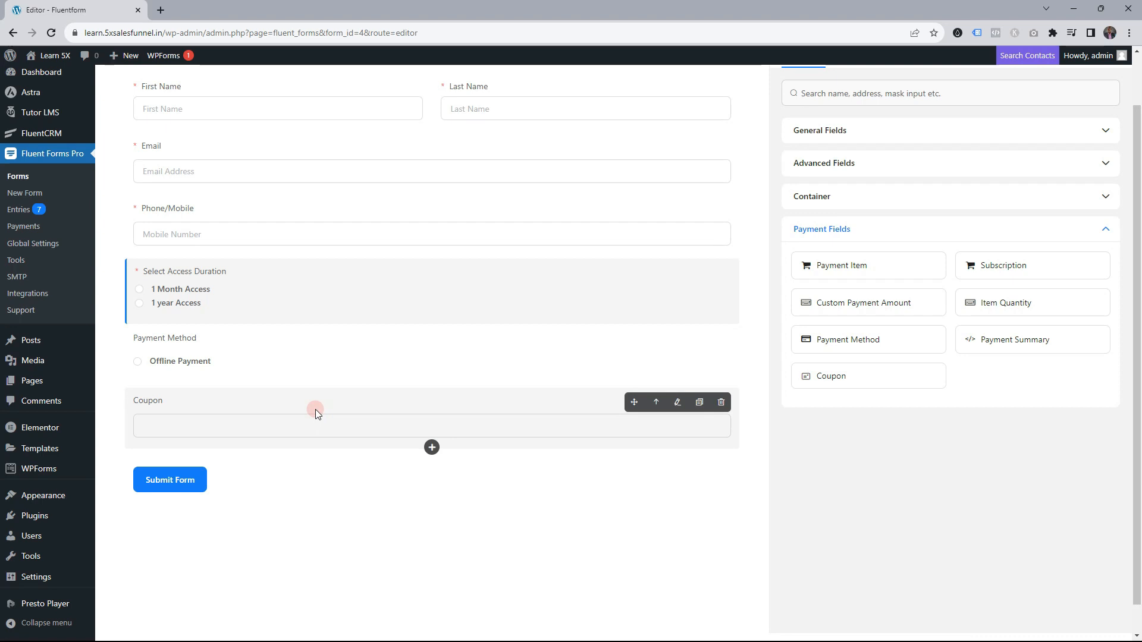
{"action": "scroll", "coordinate": [920, 229], "scroll_direction": "up", "scroll_amount": 1}
{"action": "left_click", "coordinate": [1050, 82]}
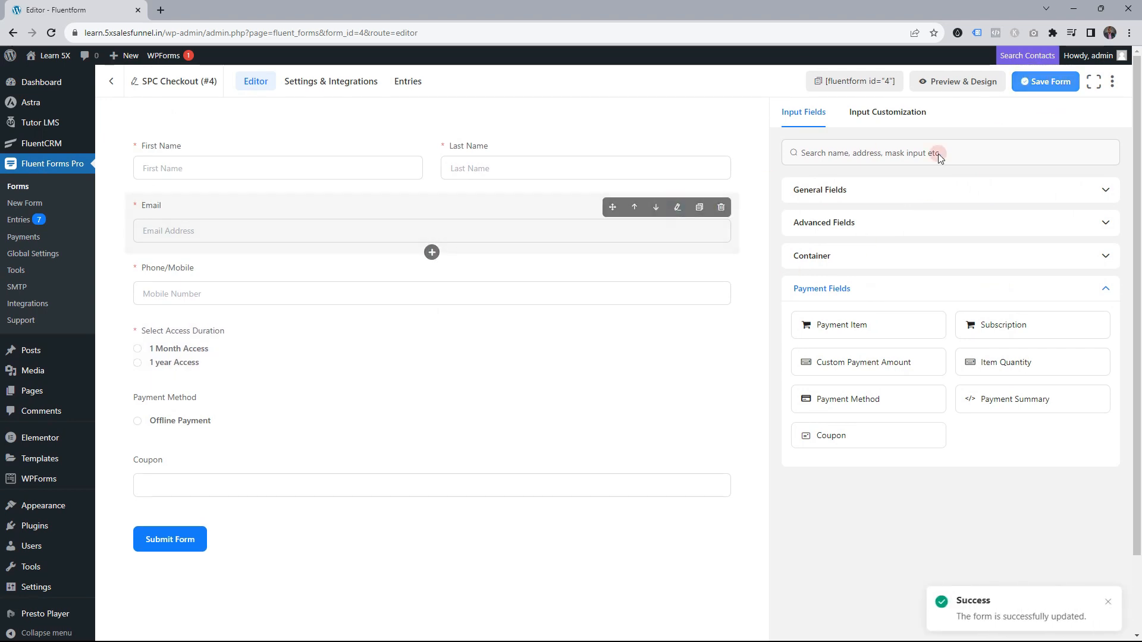
{"action": "left_click", "coordinate": [321, 87]}
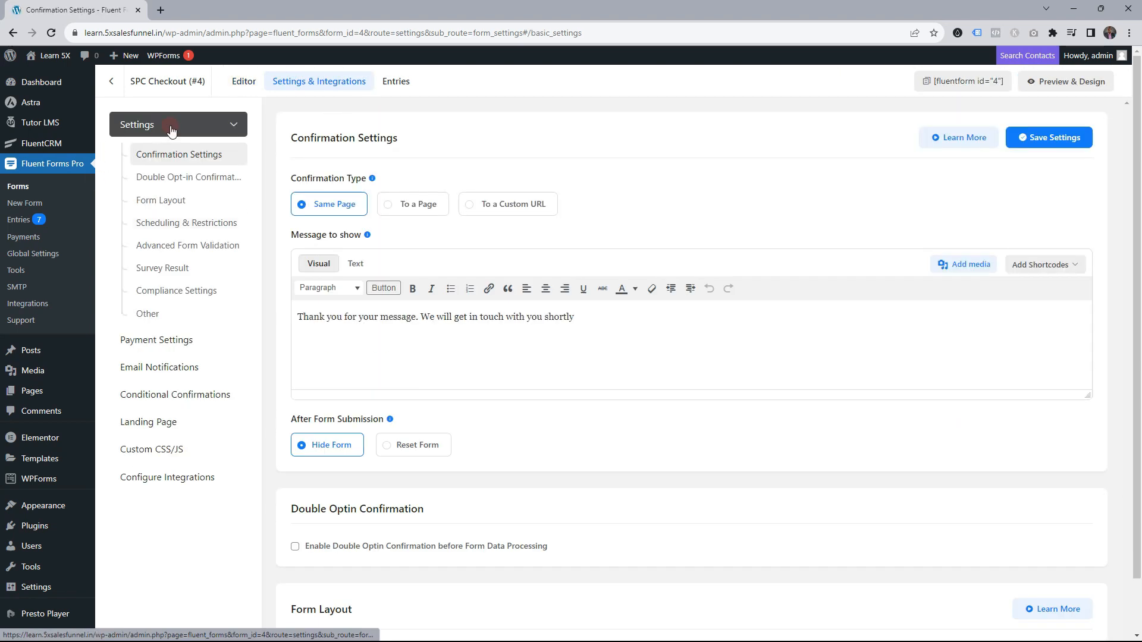
Start a new User Registration integration feed and prefix its name with 'WP'
{"action": "left_click", "coordinate": [171, 125]}
{"action": "left_click", "coordinate": [172, 297]}
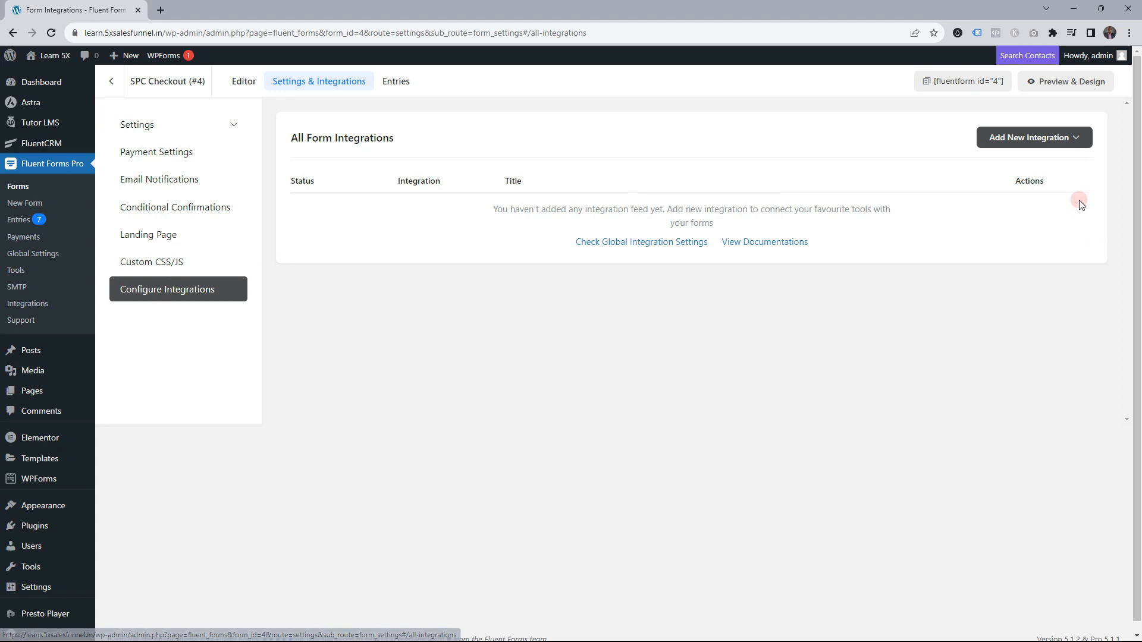
{"action": "left_click", "coordinate": [1064, 139]}
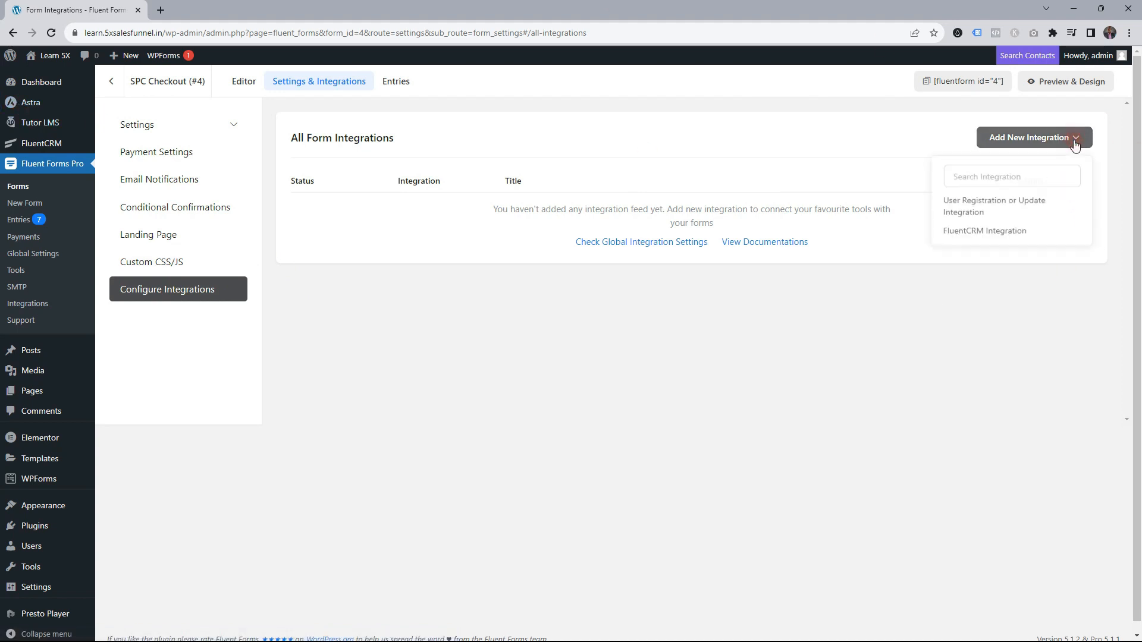
{"action": "left_click", "coordinate": [976, 211]}
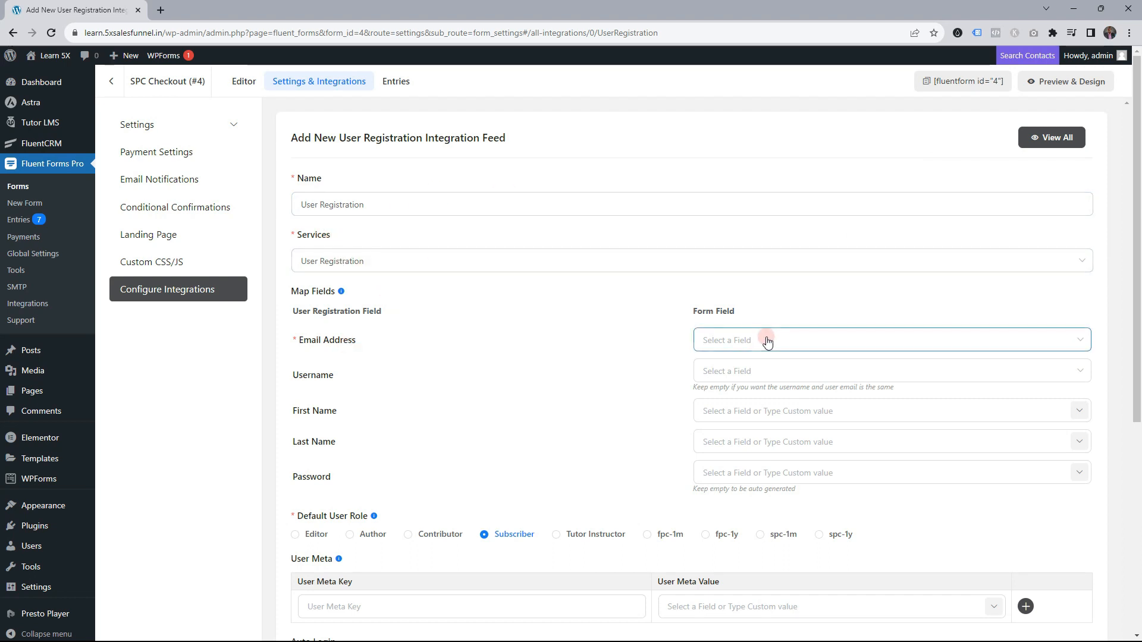
{"action": "left_click", "coordinate": [302, 205]}
{"action": "type", "text": "WP"}
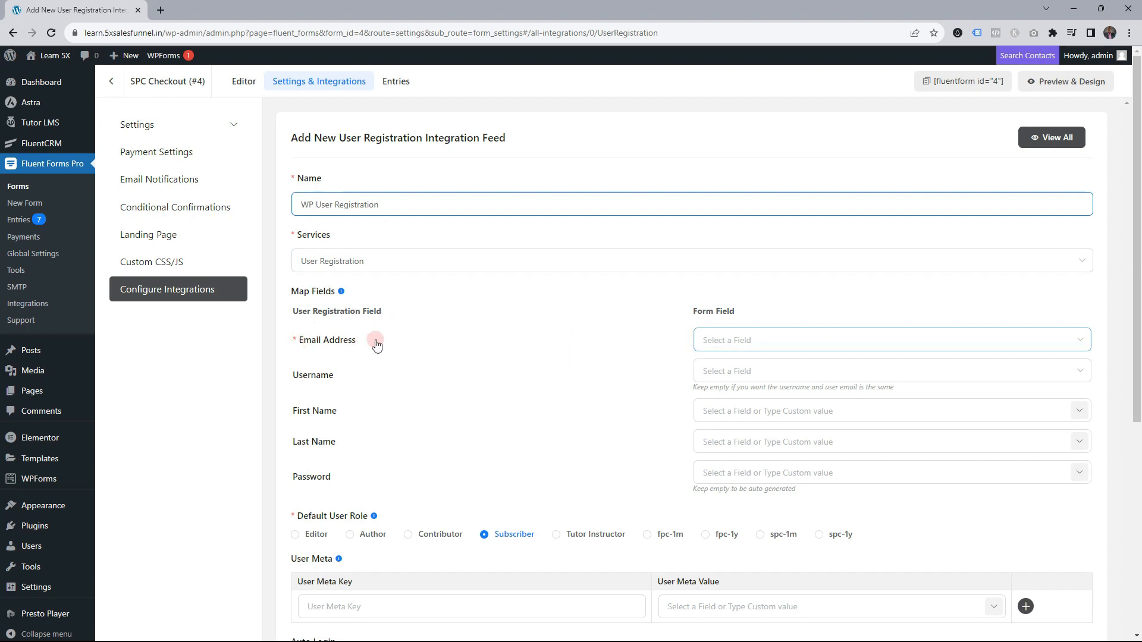
Map the feed's email, first name and last name to the form's Email and name fields
{"action": "left_click", "coordinate": [1058, 340]}
{"action": "left_click", "coordinate": [718, 373]}
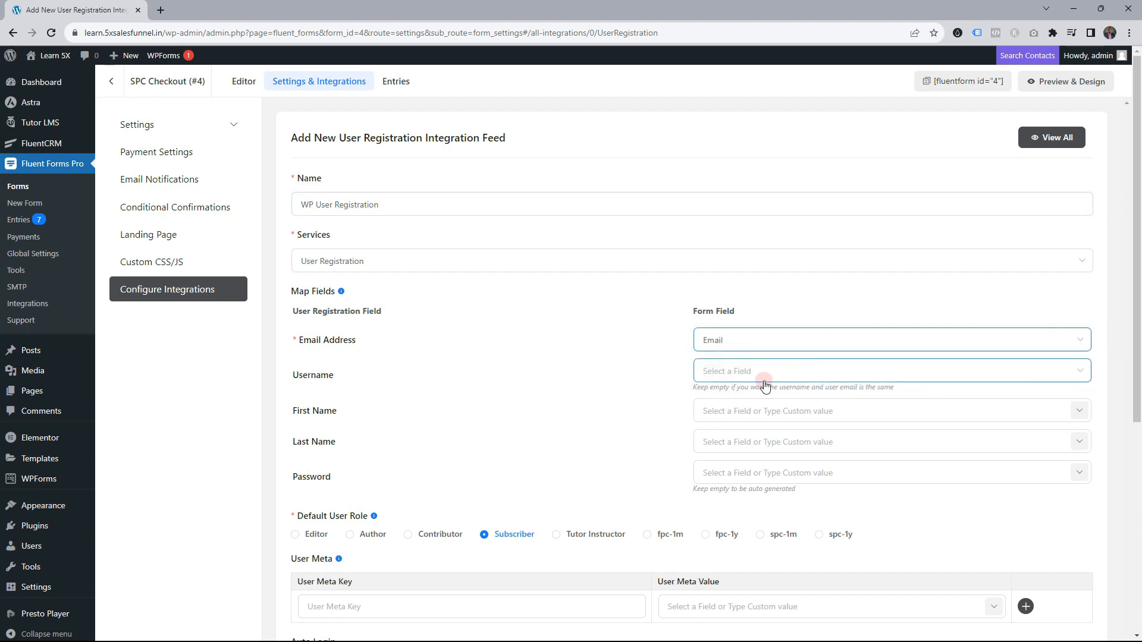
{"action": "left_click", "coordinate": [1008, 410]}
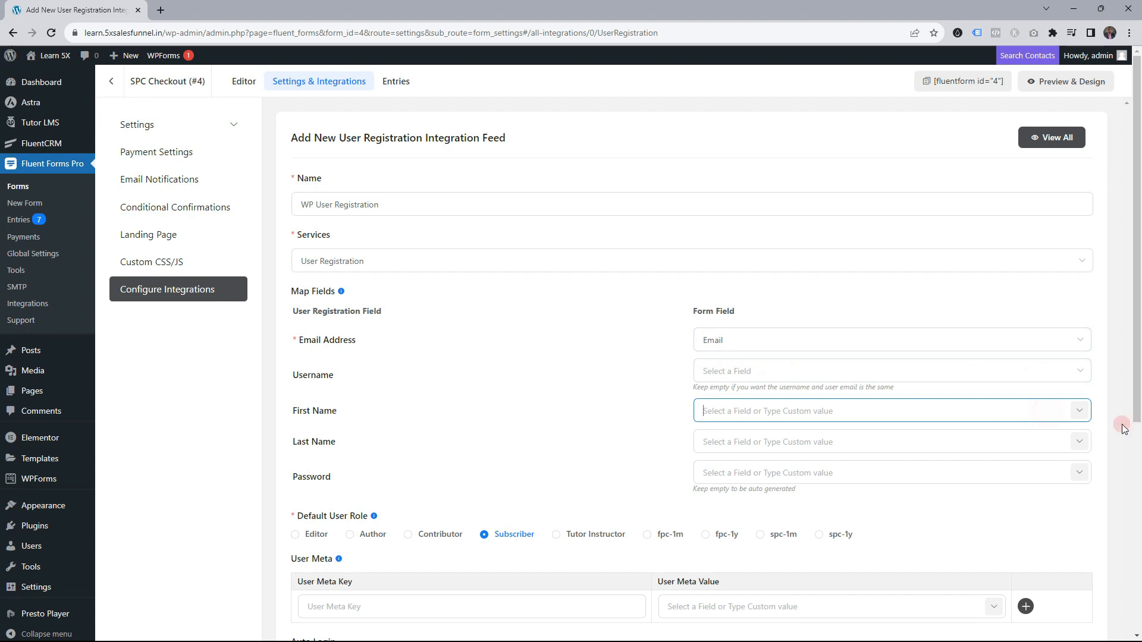
{"action": "left_click", "coordinate": [1079, 411]}
{"action": "left_click", "coordinate": [1070, 469]}
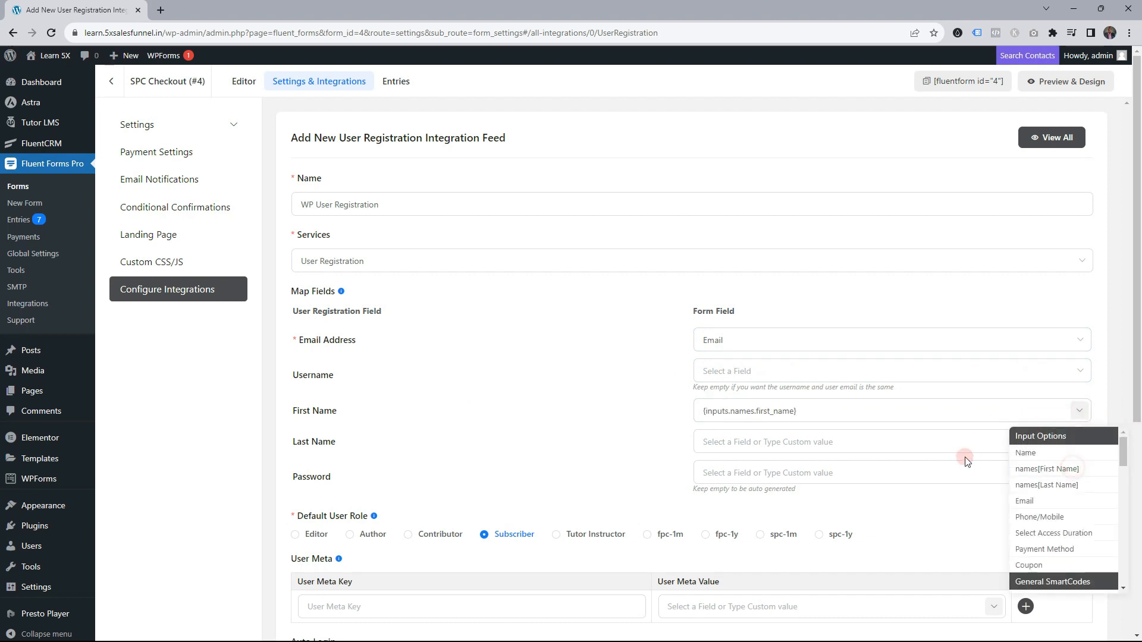
{"action": "left_click", "coordinate": [1079, 442]}
{"action": "left_click", "coordinate": [1046, 516]}
{"action": "left_click", "coordinate": [841, 495]}
Set a fixed password for new users, untick the existing-user block, and save the feed
{"action": "left_click", "coordinate": [814, 471]}
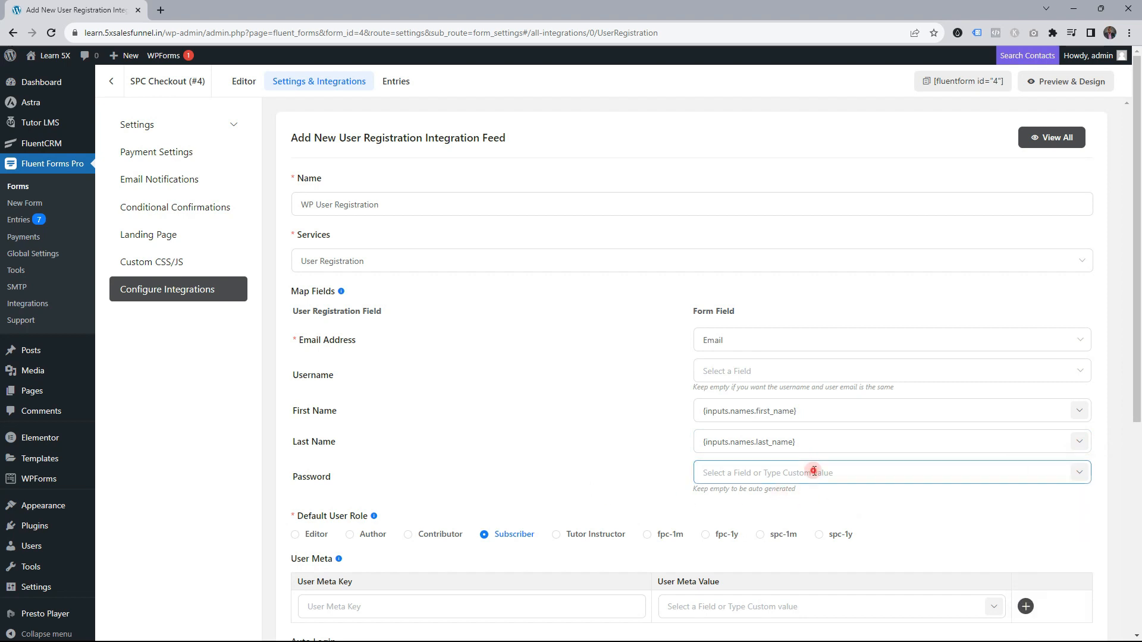
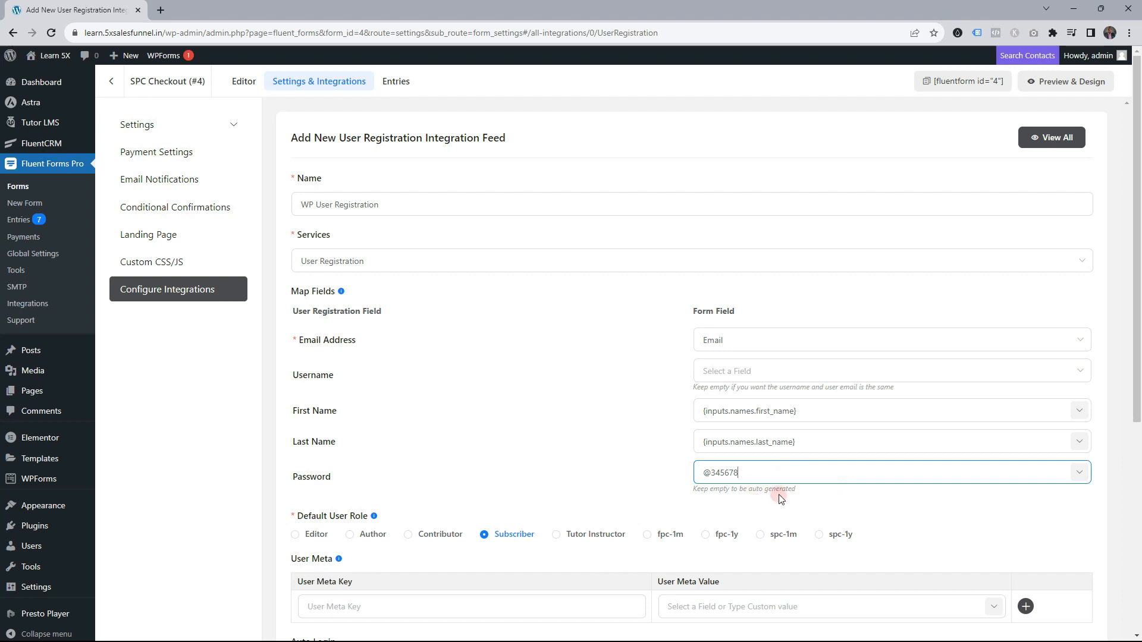
{"action": "scroll", "coordinate": [543, 538], "scroll_direction": "down", "scroll_amount": 2}
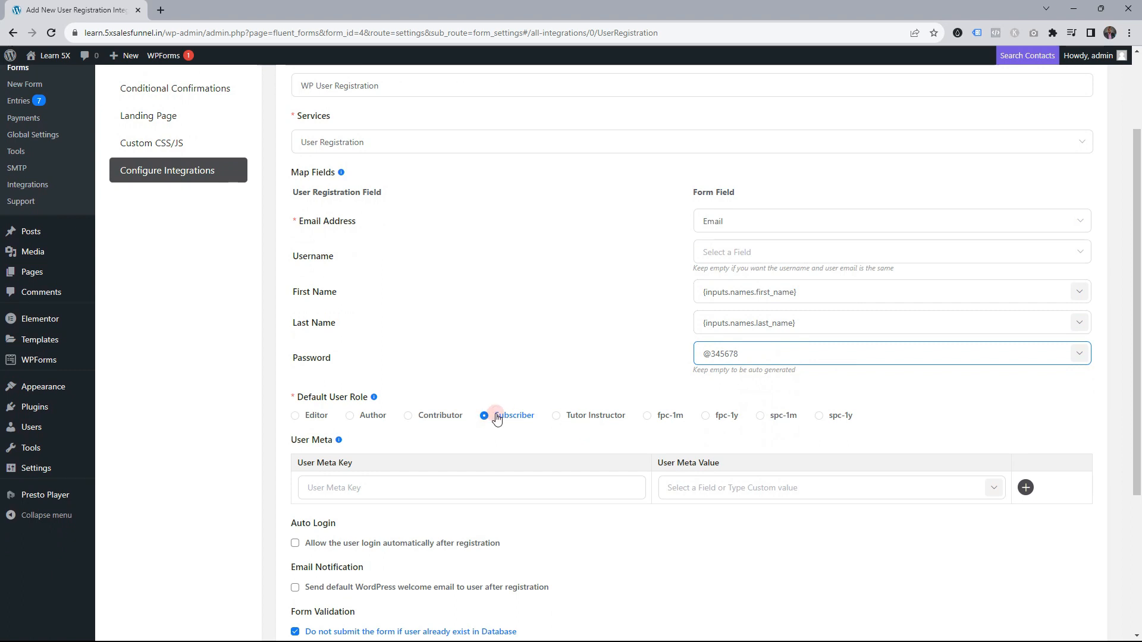
{"action": "scroll", "coordinate": [517, 421], "scroll_direction": "down", "scroll_amount": 3}
{"action": "scroll", "coordinate": [519, 421], "scroll_direction": "down", "scroll_amount": 1}
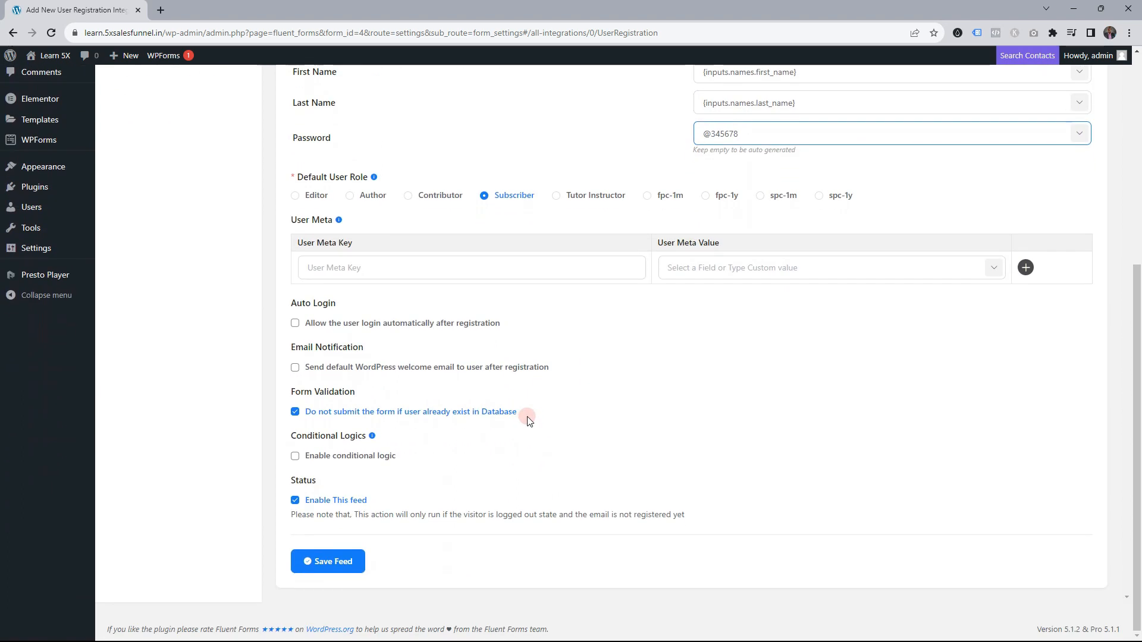
{"action": "left_click", "coordinate": [295, 412]}
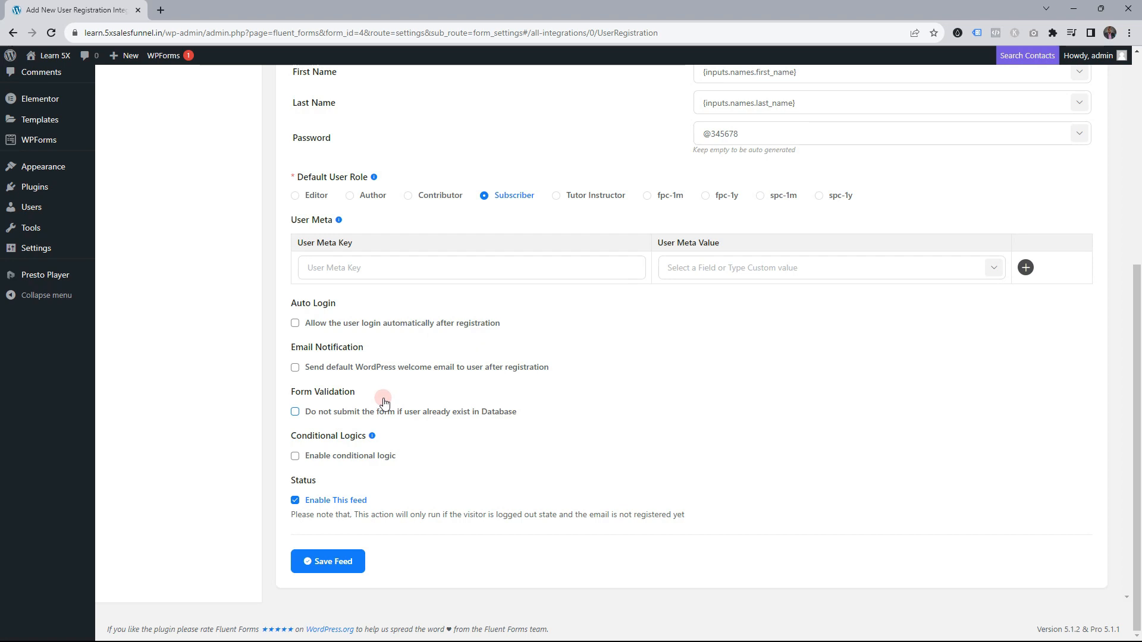
{"action": "left_click", "coordinate": [338, 561]}
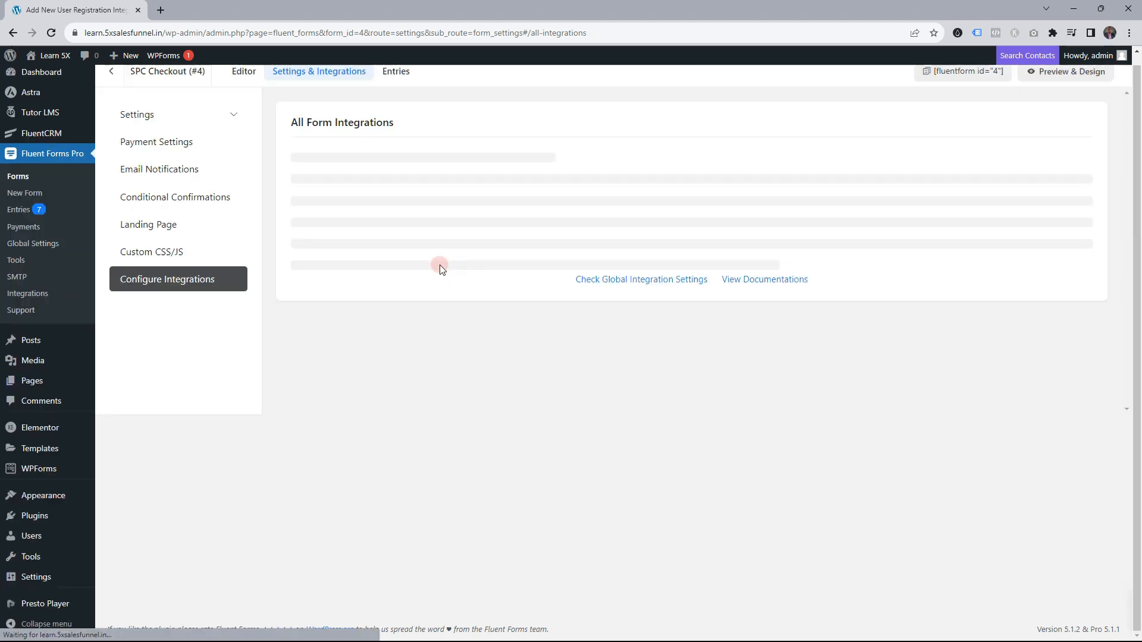
Browse the available integrations, then open the FluentCRM Tags page in a new tab
{"action": "left_click", "coordinate": [1042, 140]}
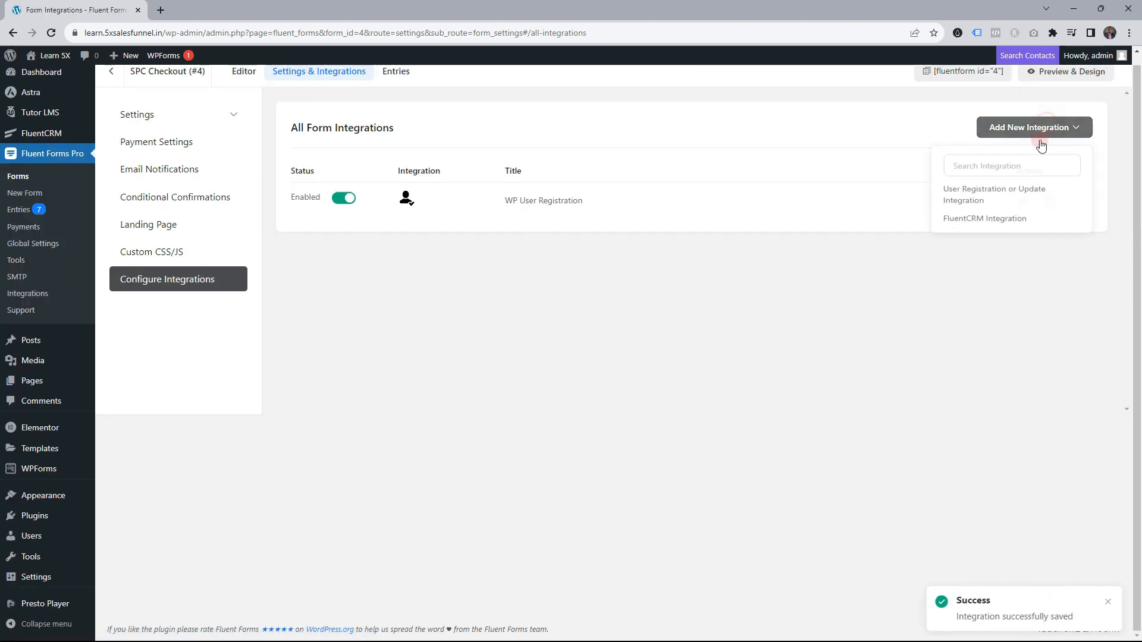
{"action": "left_click", "coordinate": [970, 231]}
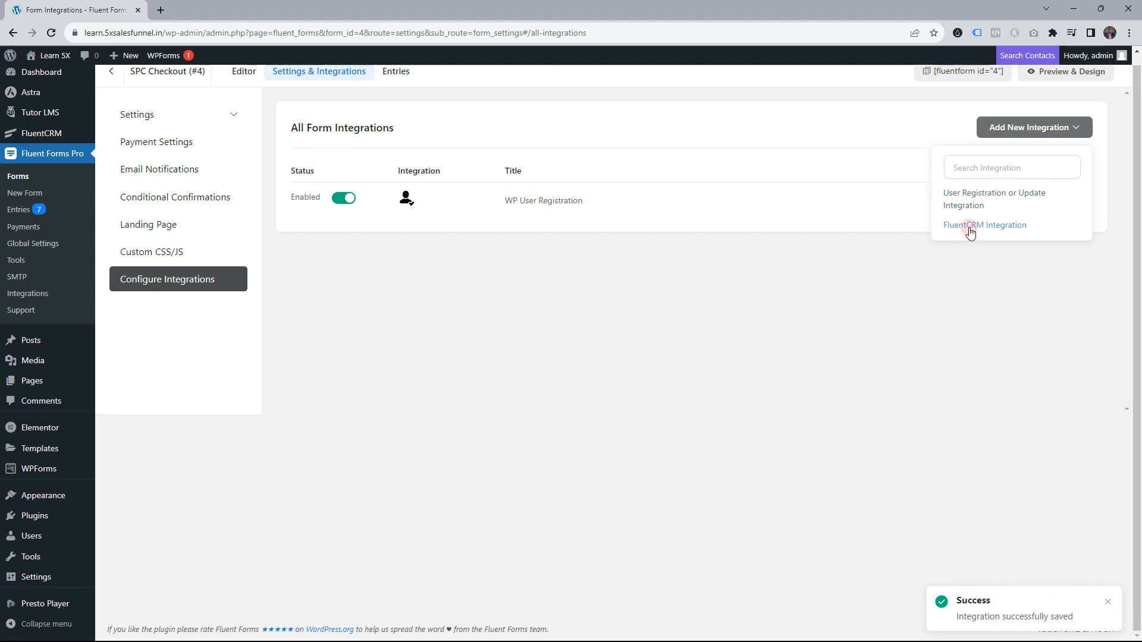
{"action": "left_click", "coordinate": [865, 296]}
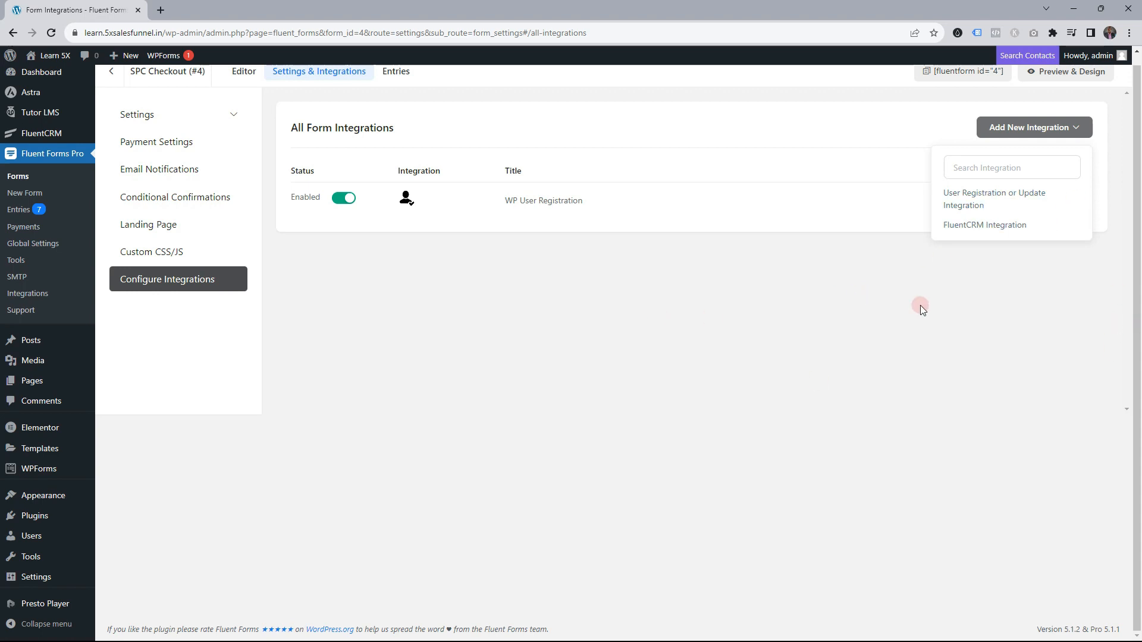
{"action": "scroll", "coordinate": [919, 305], "scroll_direction": "up", "scroll_amount": 1}
{"action": "mouse_move", "coordinate": [41, 145]}
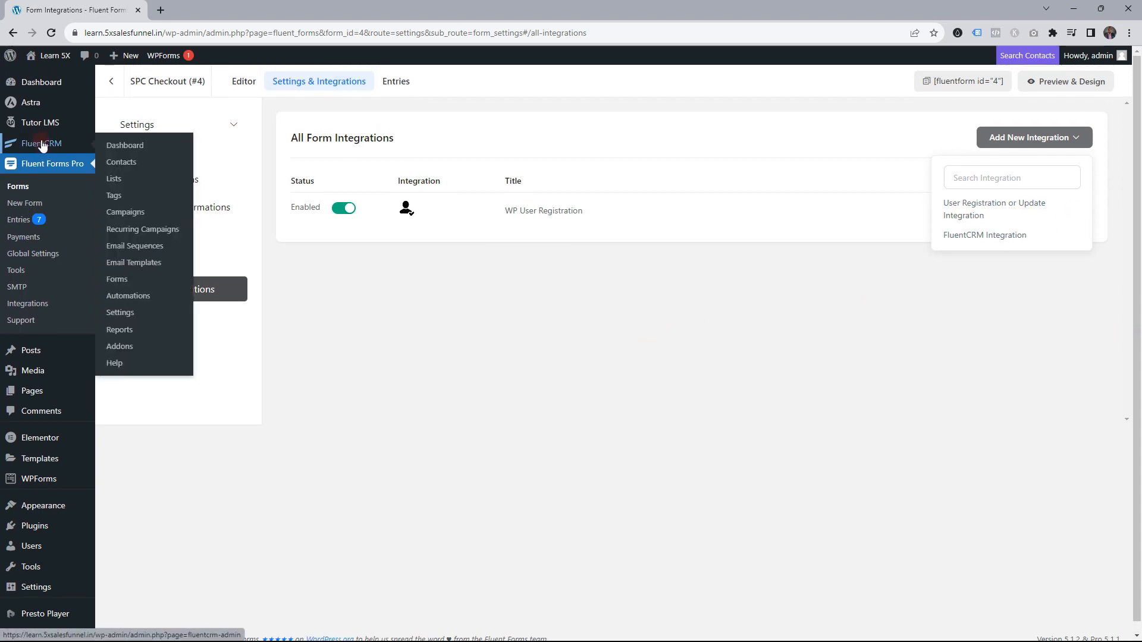
{"action": "right_click", "coordinate": [113, 201]}
{"action": "left_click", "coordinate": [139, 207]}
{"action": "left_click", "coordinate": [193, 10]}
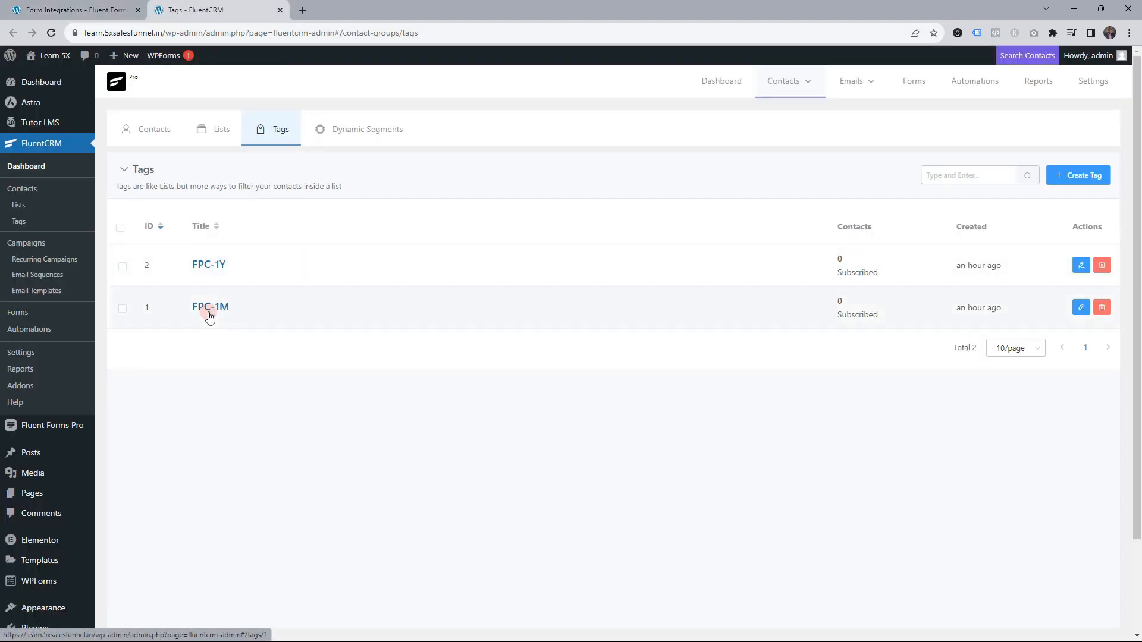
Create the SPC-1M and SPC-1Y tags, then return to the form integrations tab
{"action": "left_click", "coordinate": [1075, 175]}
{"action": "left_click", "coordinate": [381, 131]}
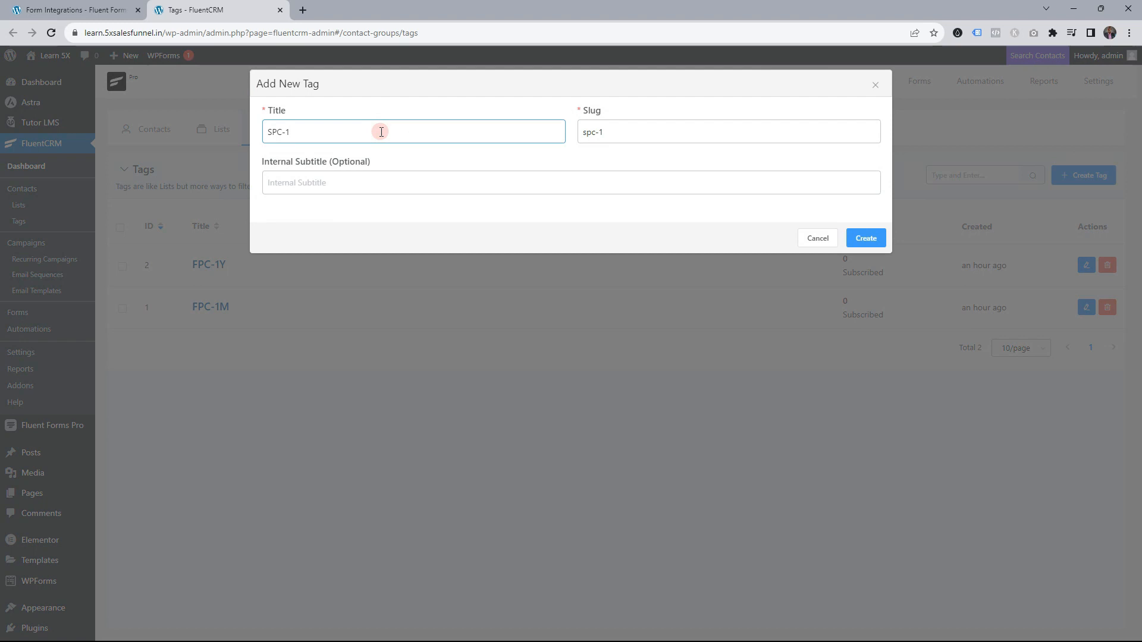
{"action": "left_click", "coordinate": [872, 241]}
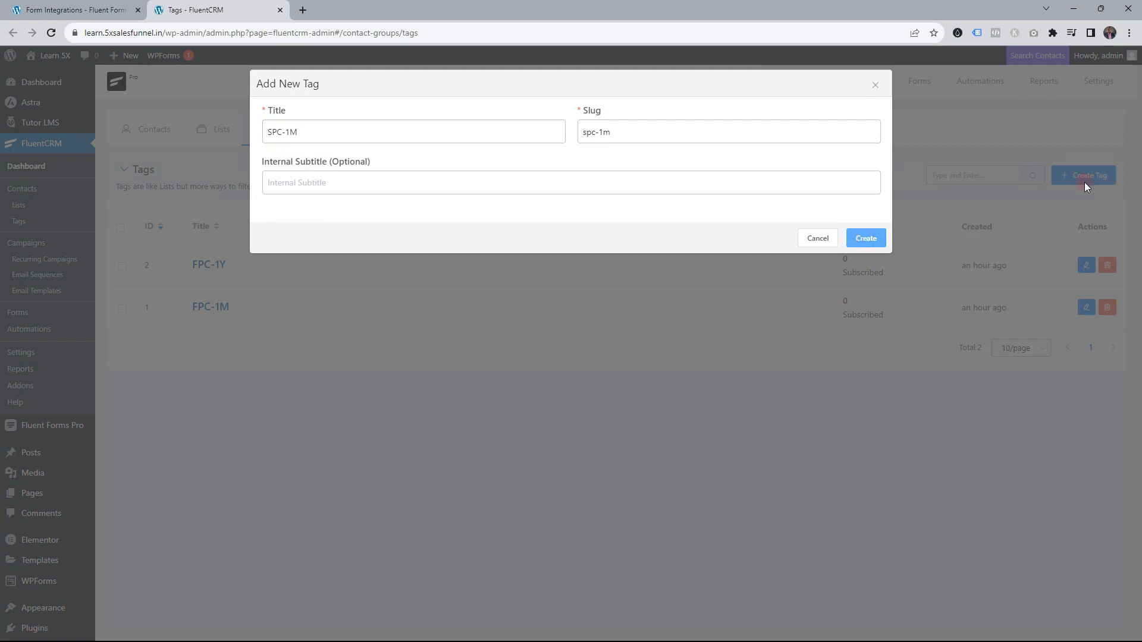
{"action": "left_click", "coordinate": [1084, 183]}
{"action": "left_click", "coordinate": [322, 131]}
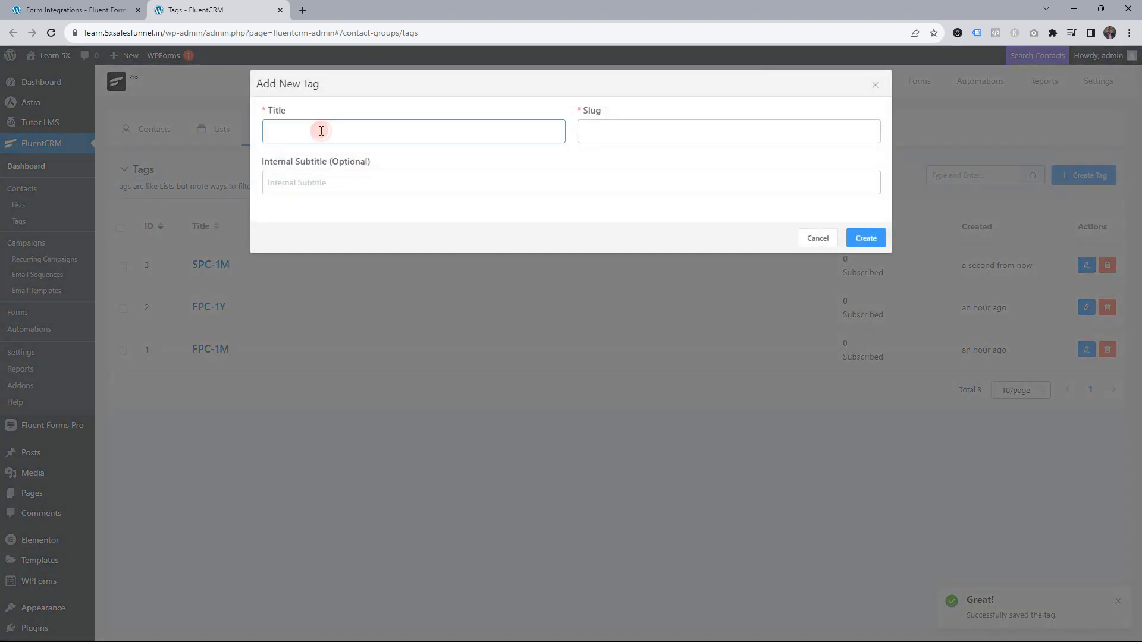
{"action": "type", "text": "SPC-1Y"}
{"action": "left_click", "coordinate": [866, 238]}
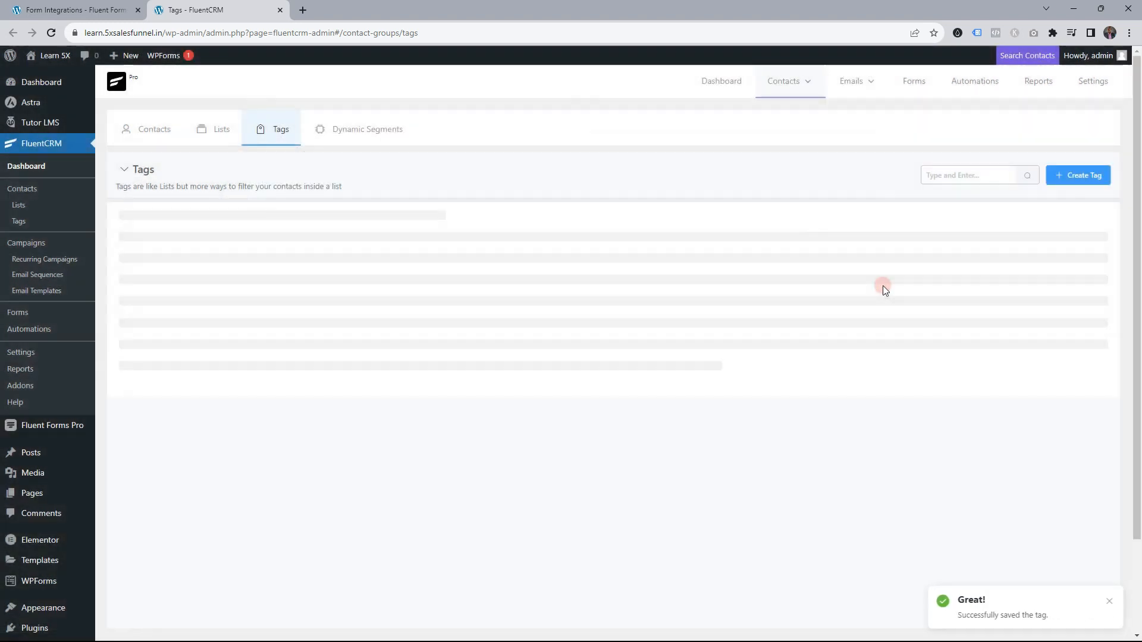
{"action": "left_click", "coordinate": [59, 10]}
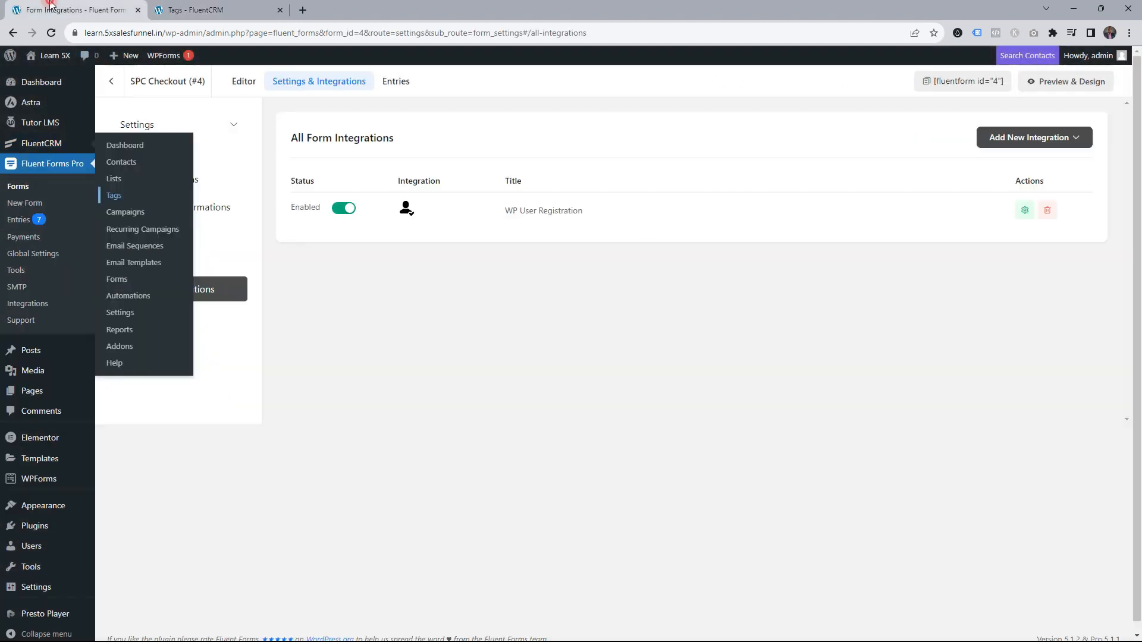
Start a new FluentCRM integration feed that adds contacts to the Customers list
{"action": "left_click", "coordinate": [1039, 141]}
{"action": "left_click", "coordinate": [999, 233]}
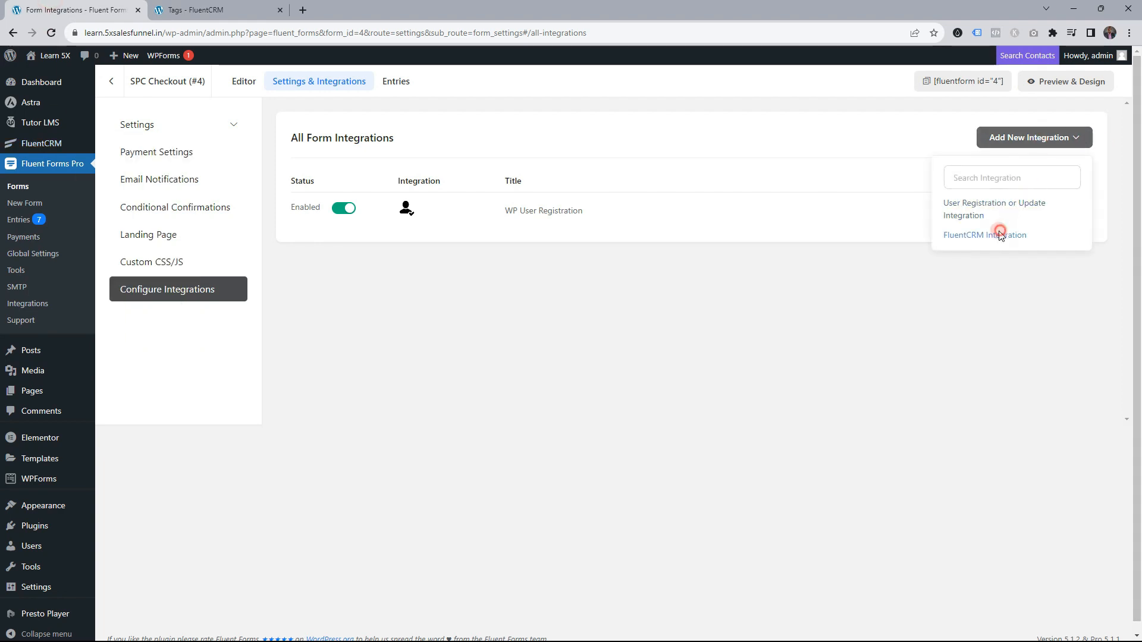
{"action": "left_click", "coordinate": [346, 271]}
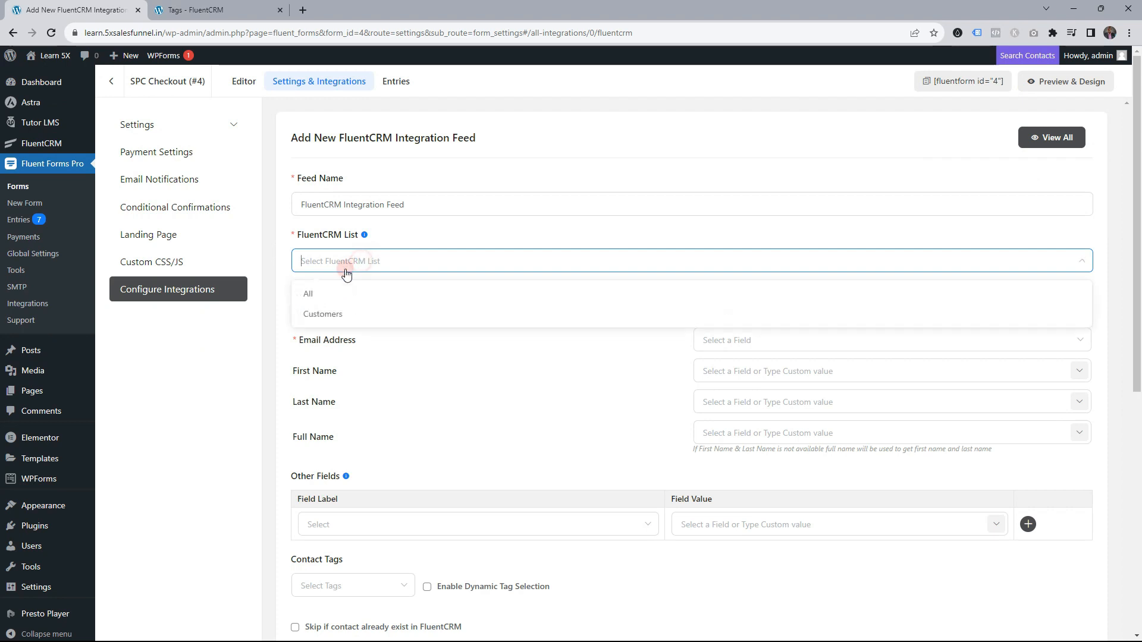
{"action": "left_click", "coordinate": [324, 314]}
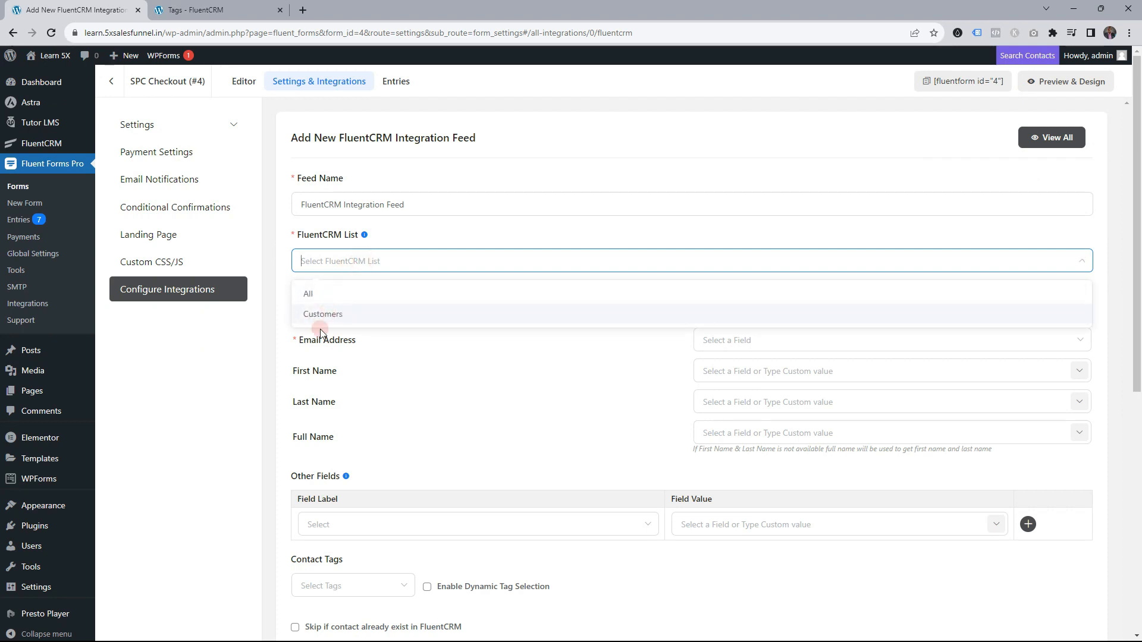
{"action": "left_click", "coordinate": [326, 315]}
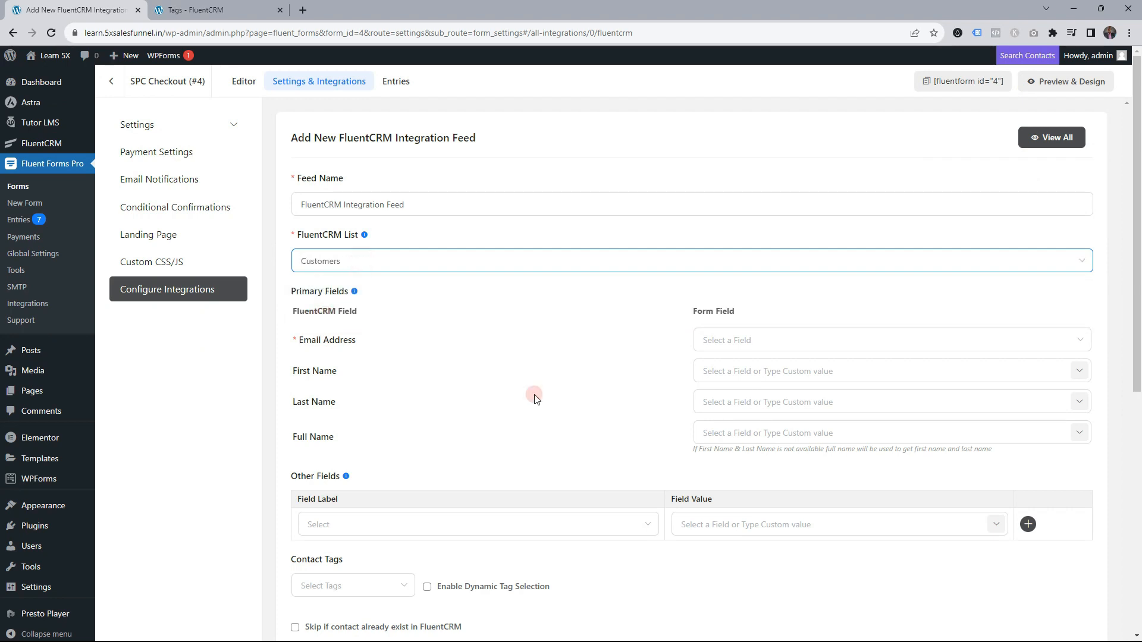
{"action": "left_click", "coordinate": [929, 345]}
Map the contact's email, first name and last name to the matching form fields
{"action": "left_click", "coordinate": [770, 371]}
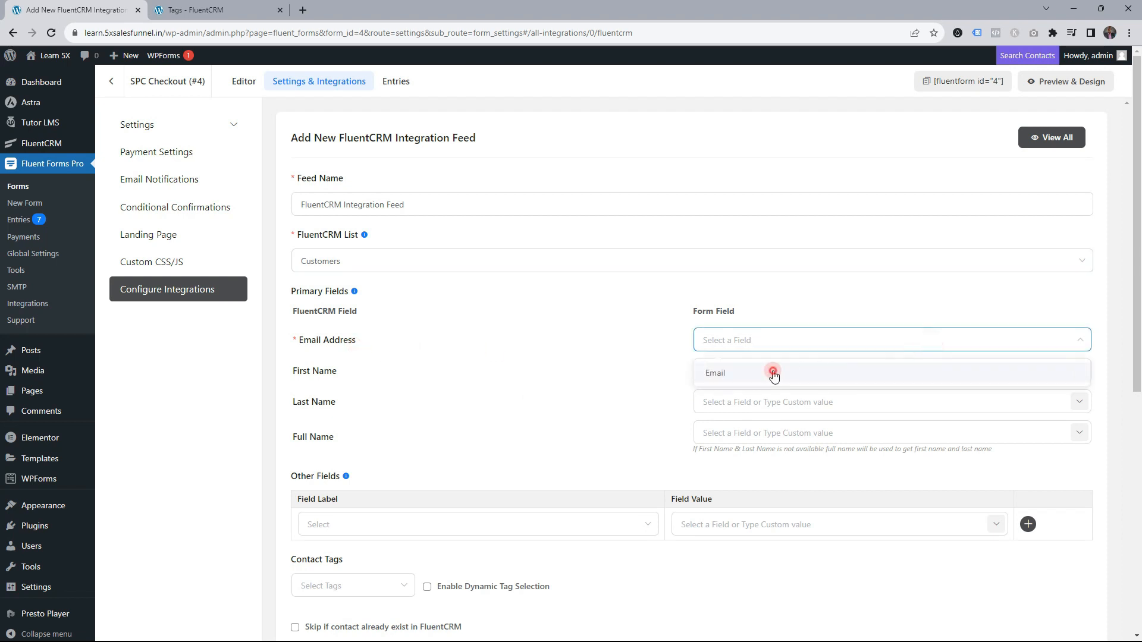
{"action": "left_click", "coordinate": [1078, 372]}
{"action": "left_click", "coordinate": [942, 401]}
{"action": "left_click", "coordinate": [1045, 408]}
{"action": "left_click", "coordinate": [1078, 402]}
{"action": "left_click", "coordinate": [1048, 476]}
Enable Dynamic Tag Selection and apply SPC-1M when Select Access Duration is 1 Month Access
{"action": "scroll", "coordinate": [565, 458], "scroll_direction": "down", "scroll_amount": 4}
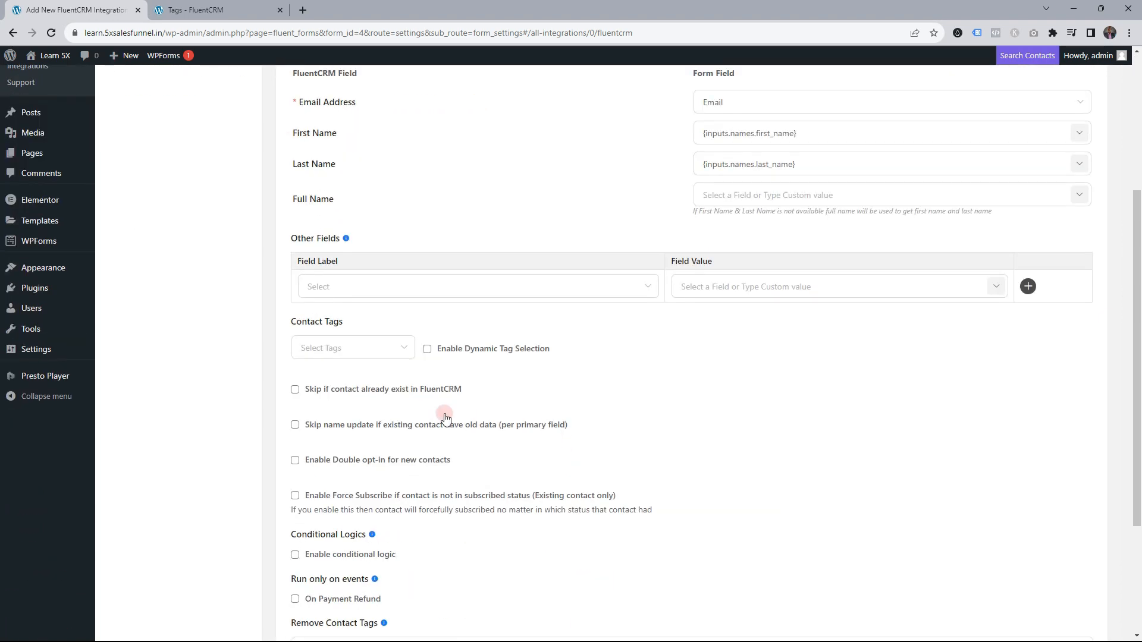
{"action": "left_click", "coordinate": [427, 351]}
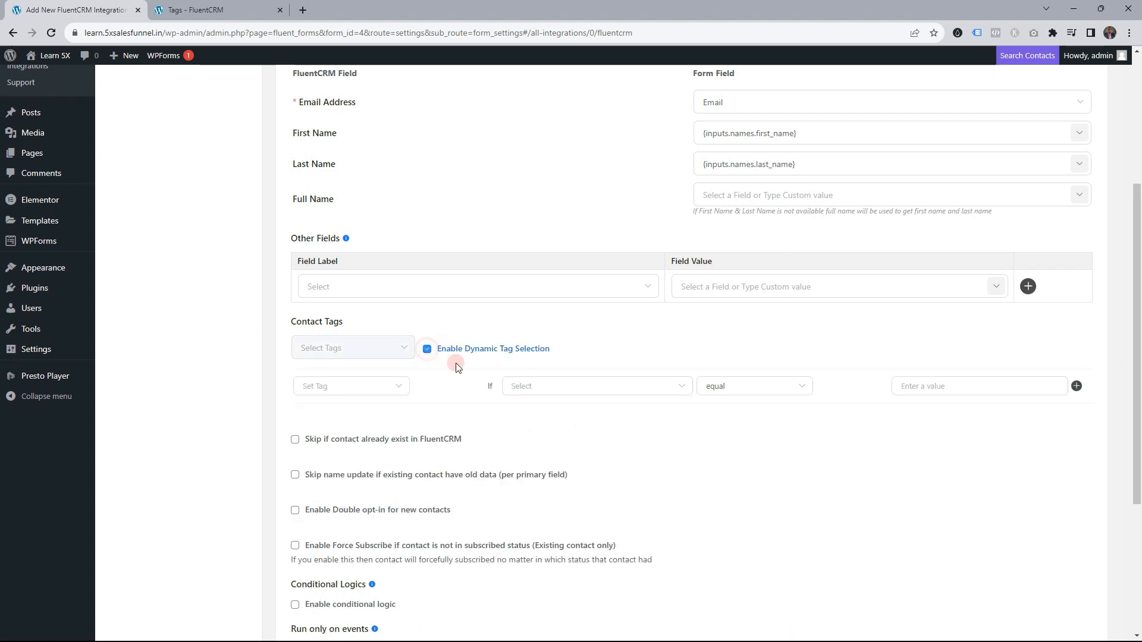
{"action": "scroll", "coordinate": [454, 364], "scroll_direction": "down", "scroll_amount": 1}
{"action": "left_click", "coordinate": [348, 333]}
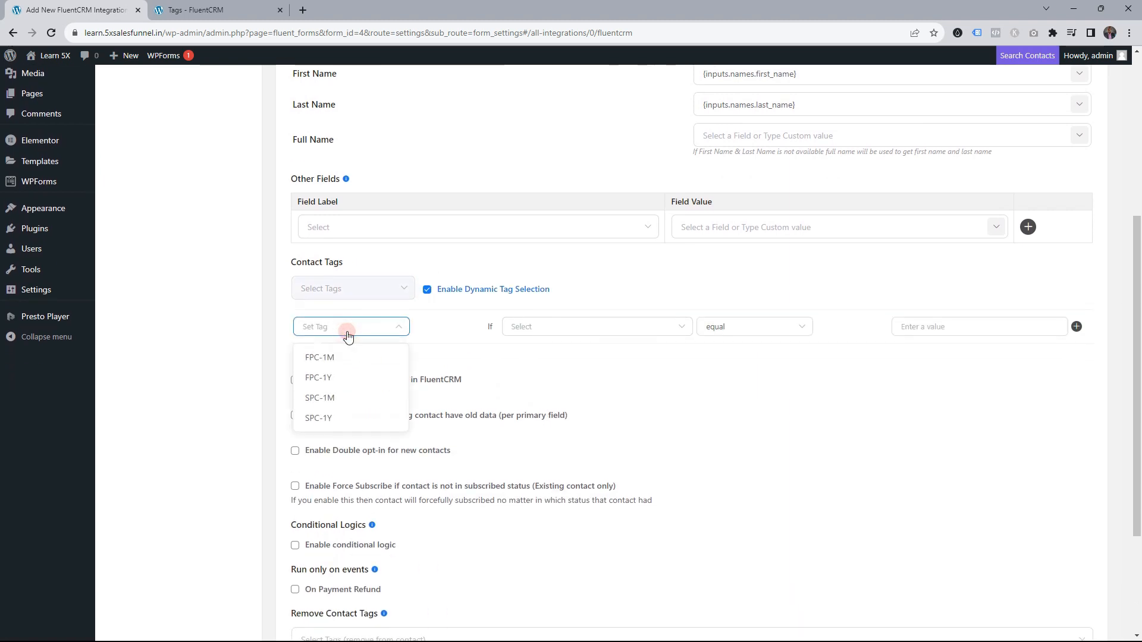
{"action": "left_click", "coordinate": [325, 397]}
{"action": "left_click", "coordinate": [580, 327]}
{"action": "left_click", "coordinate": [566, 447]}
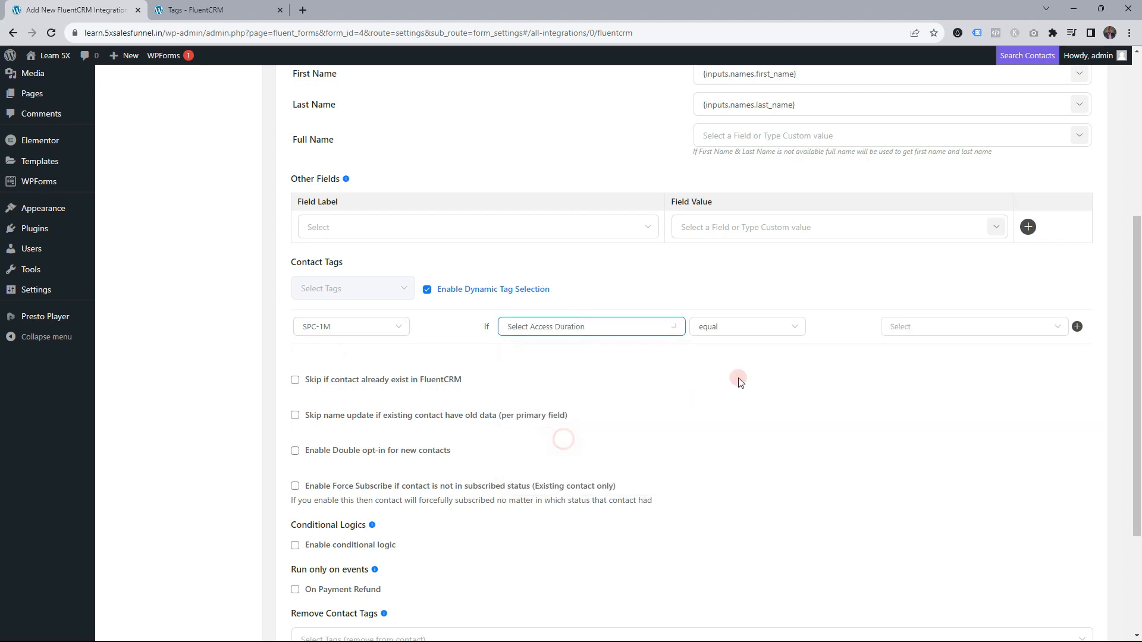
{"action": "left_click", "coordinate": [938, 327]}
{"action": "left_click", "coordinate": [937, 359]}
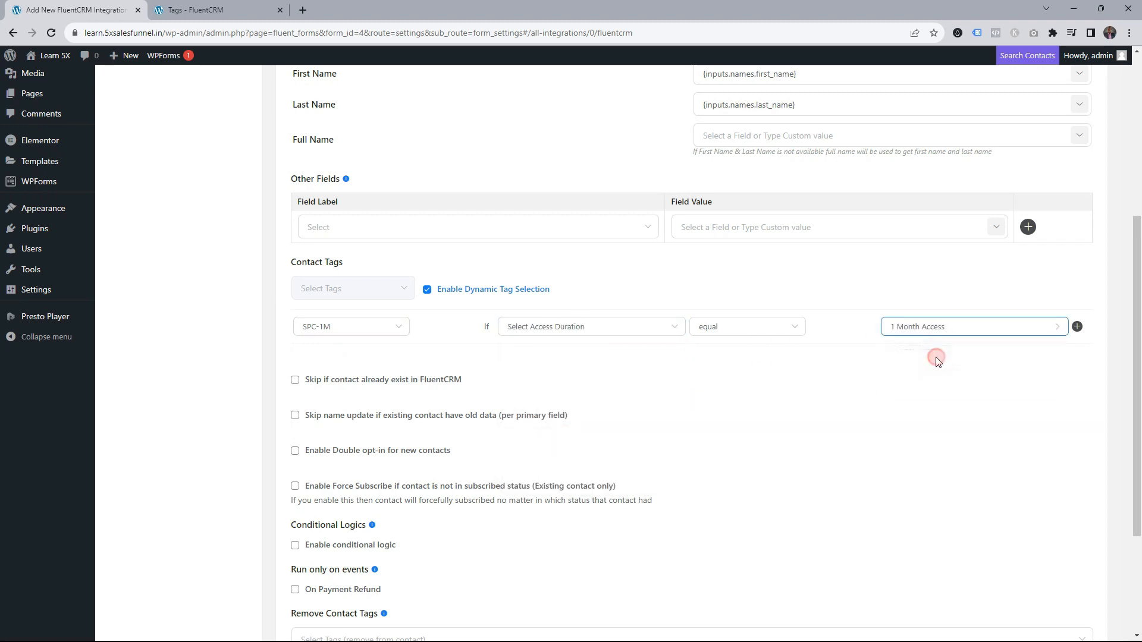
Add a second rule applying SPC-1Y when Select Access Duration is 1 year Access
{"action": "left_click", "coordinate": [1077, 327]}
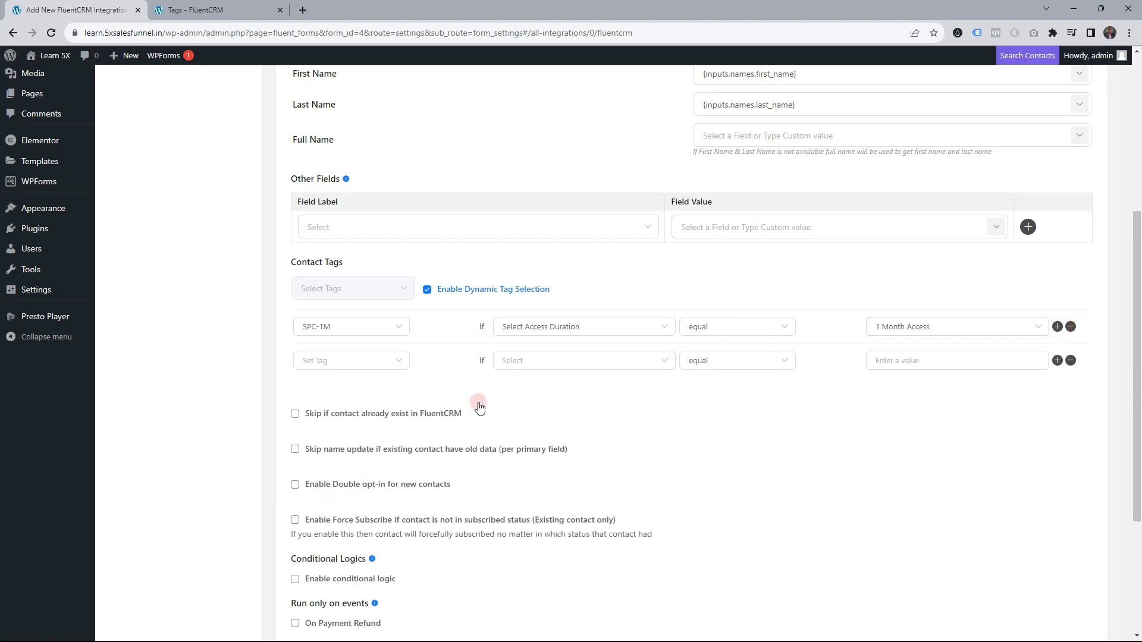
{"action": "left_click", "coordinate": [332, 361]}
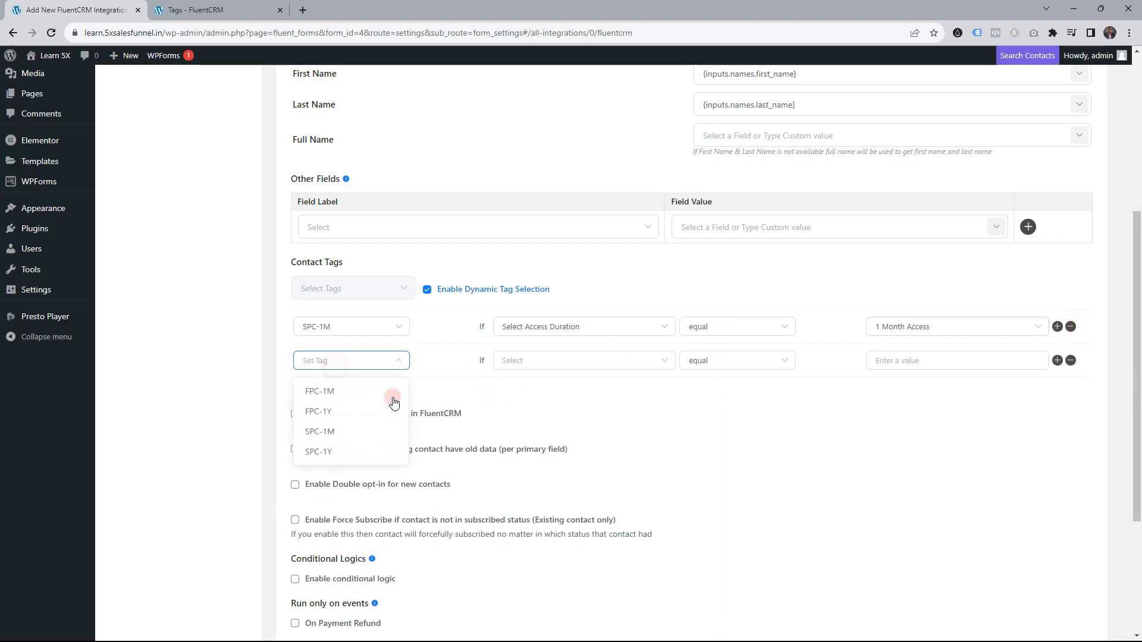
{"action": "left_click", "coordinate": [328, 452]}
{"action": "left_click", "coordinate": [522, 362]}
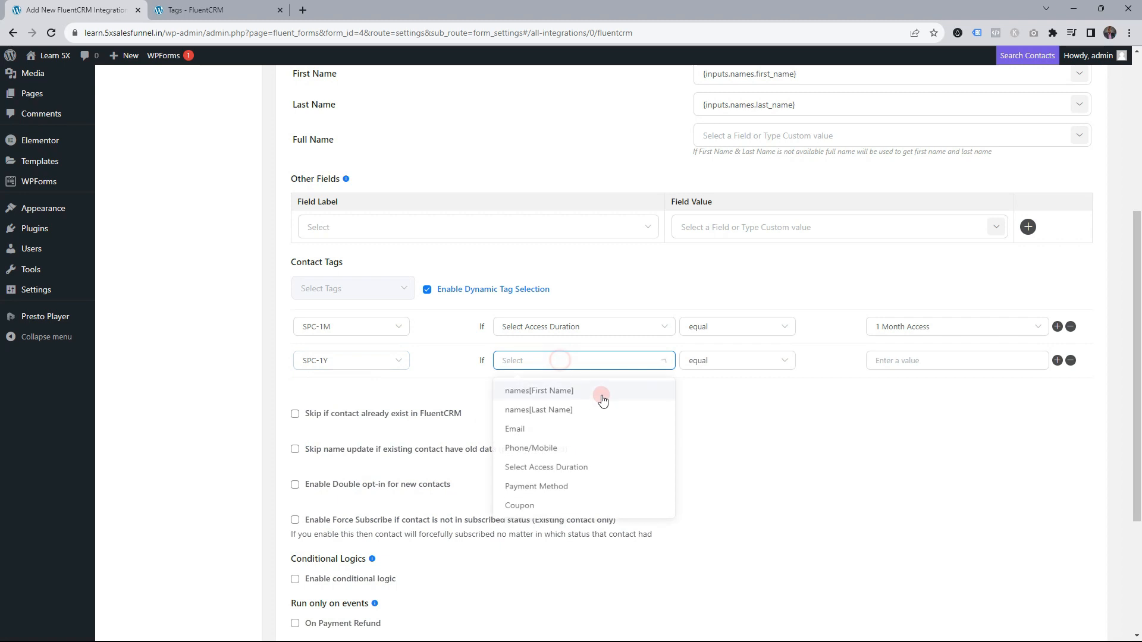
{"action": "left_click", "coordinate": [559, 472]}
{"action": "left_click", "coordinate": [904, 360]}
{"action": "left_click", "coordinate": [909, 409]}
Save the FluentCRM integration feed
{"action": "scroll", "coordinate": [654, 409], "scroll_direction": "down", "scroll_amount": 2}
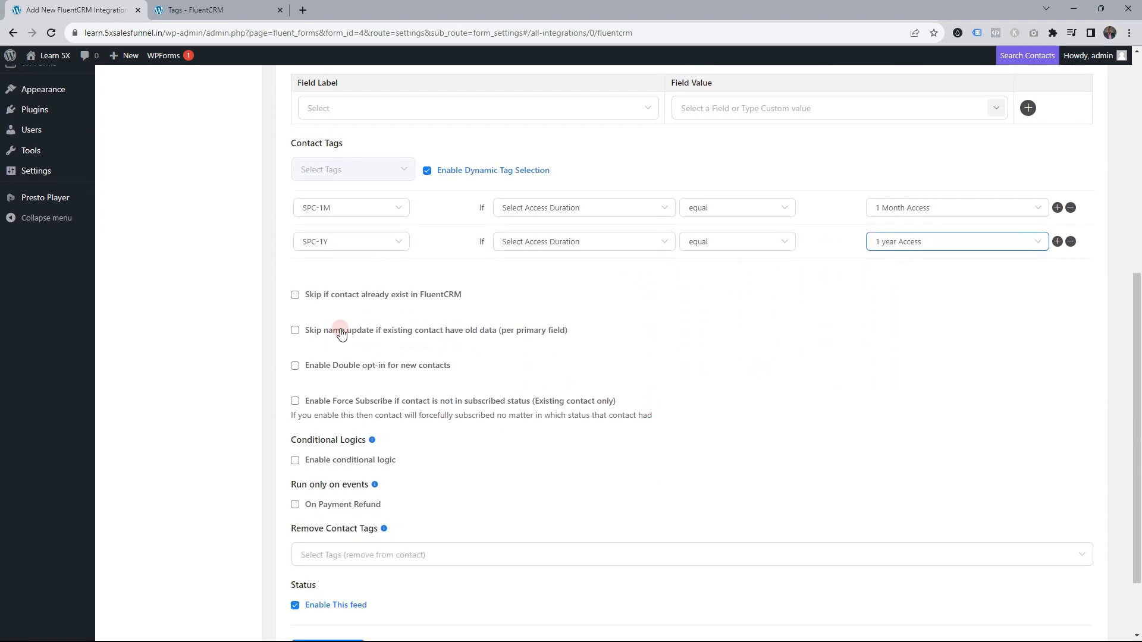
{"action": "scroll", "coordinate": [422, 399], "scroll_direction": "down", "scroll_amount": 2}
{"action": "left_click", "coordinate": [327, 562]}
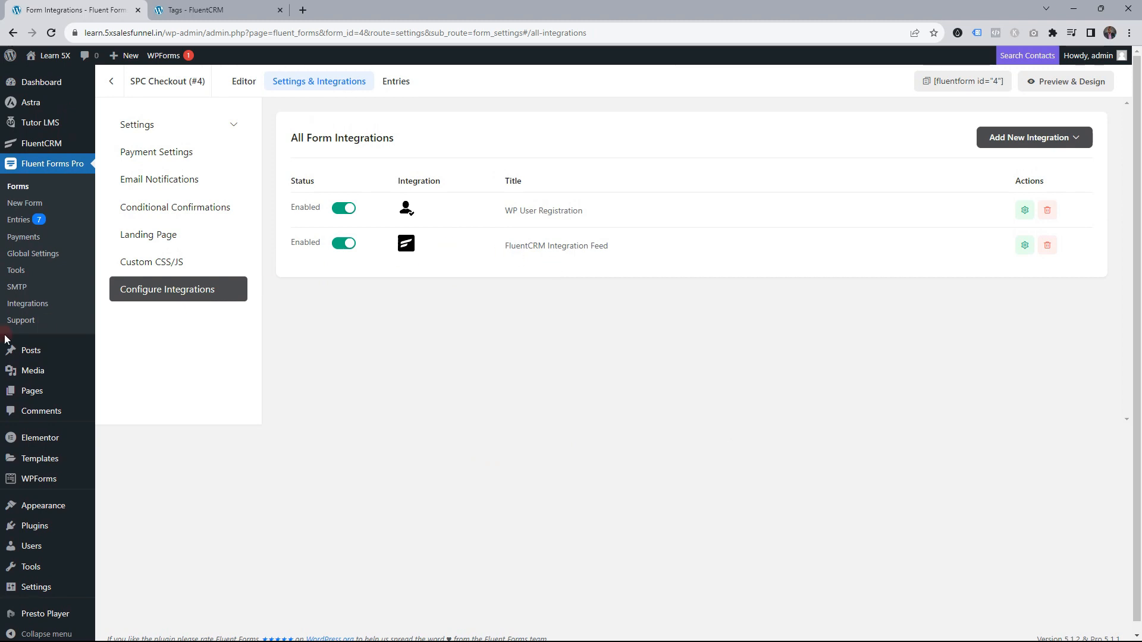
{"action": "mouse_move", "coordinate": [92, 353]}
{"action": "left_click", "coordinate": [43, 146]}
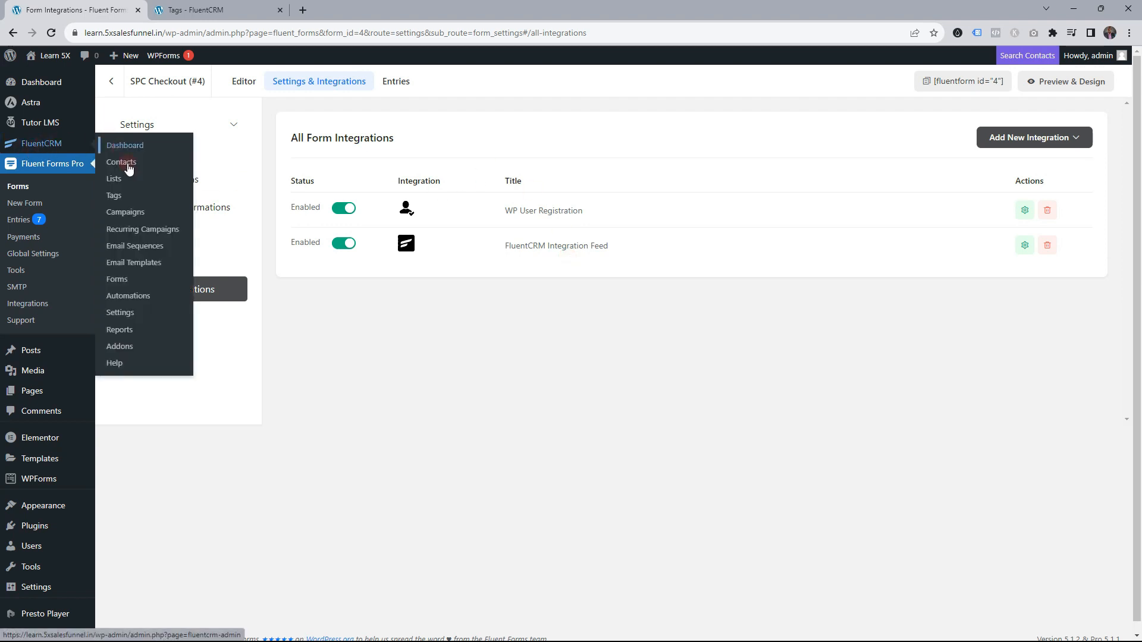
{"action": "left_click", "coordinate": [138, 301]}
Open FluentCRM Automations in a new tab and start an automation labelled 'SPC Access'
{"action": "right_click", "coordinate": [138, 302]}
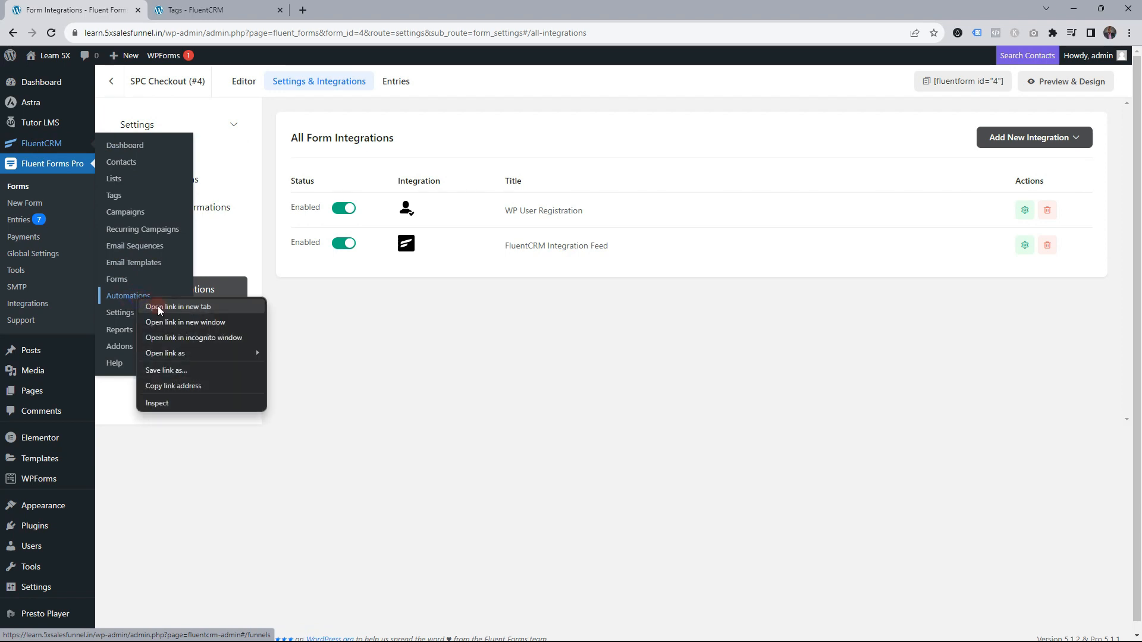
{"action": "left_click", "coordinate": [156, 309]}
{"action": "left_click", "coordinate": [344, 6]}
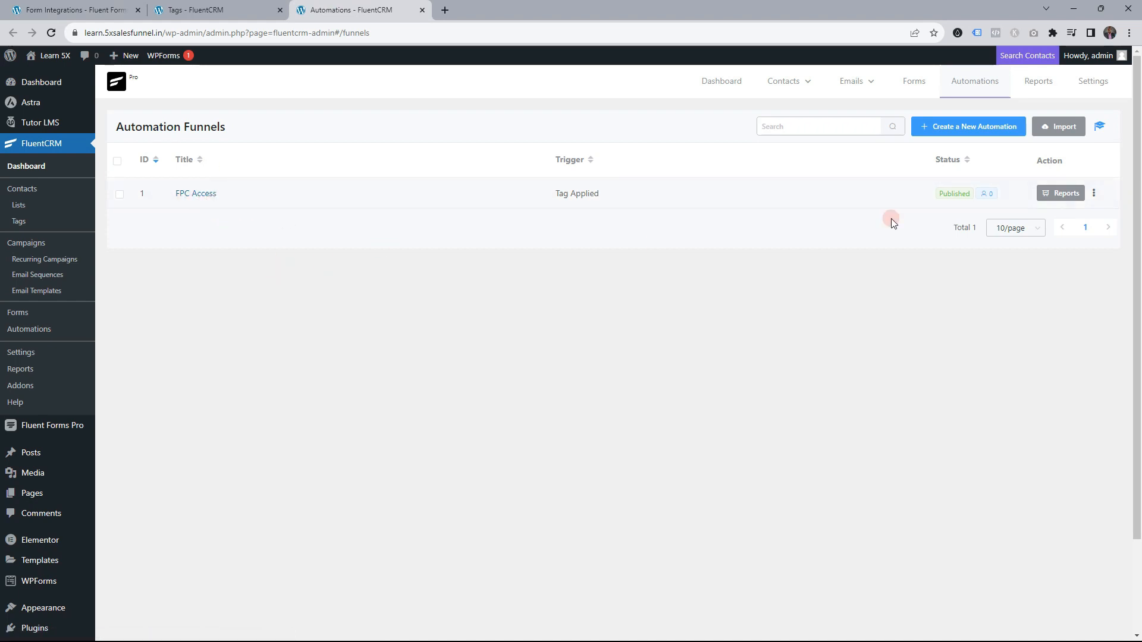
{"action": "left_click", "coordinate": [947, 134]}
{"action": "left_click", "coordinate": [300, 132]}
{"action": "type", "text": "SPC Access"}
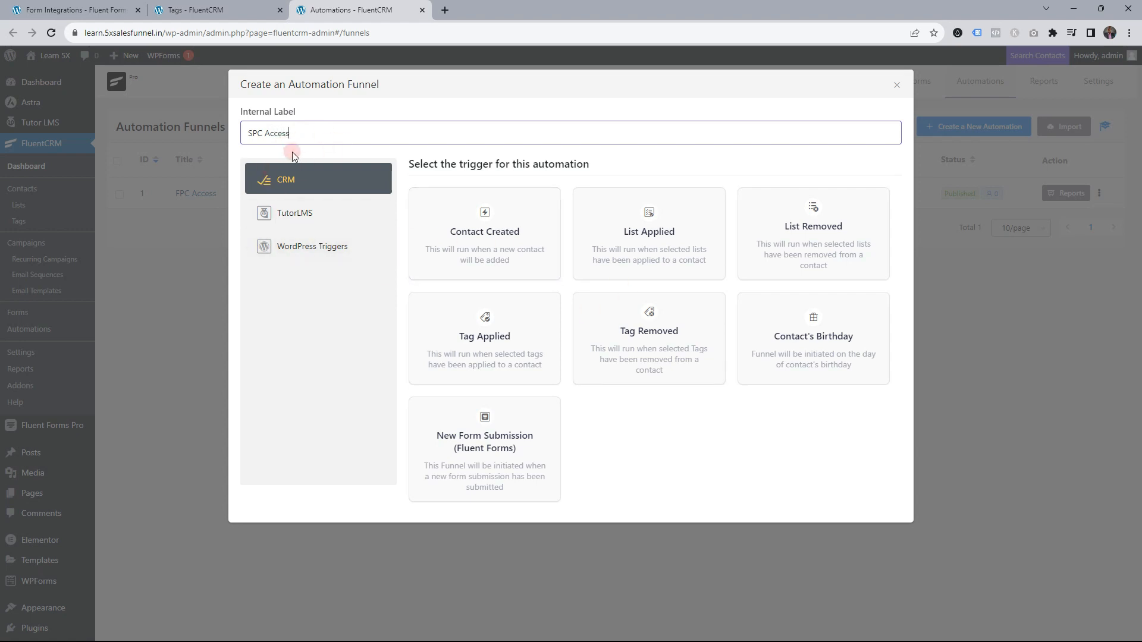
Trigger on Tag Applied for SPC-1M and SPC-1Y with restarts allowed, then add a Check Condition step
{"action": "left_click", "coordinate": [488, 343]}
{"action": "left_click", "coordinate": [488, 344]}
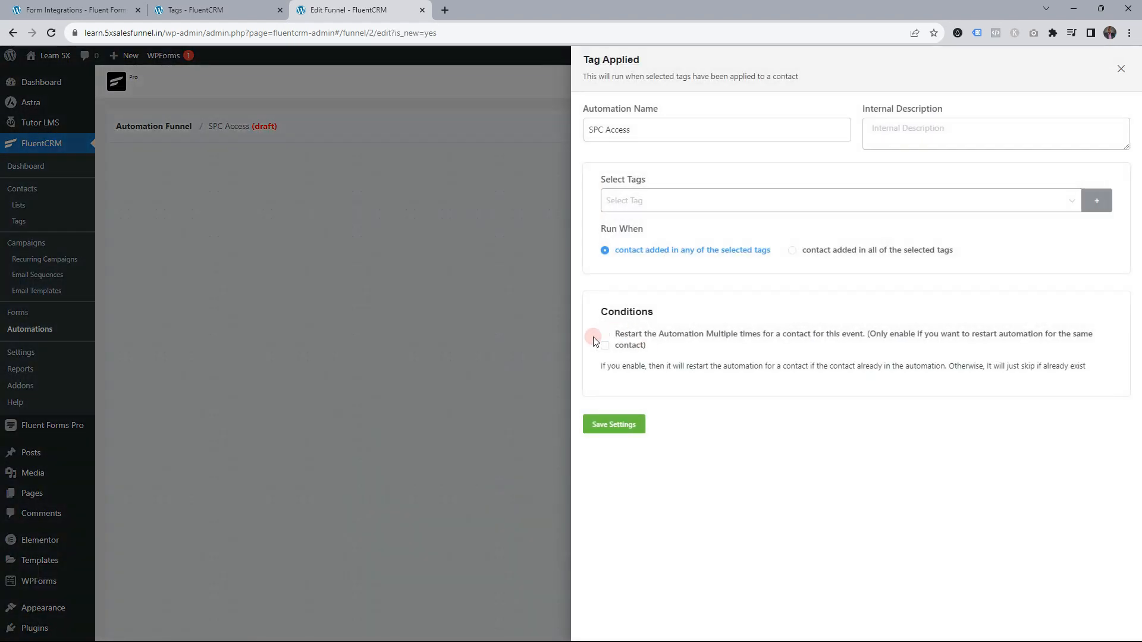
{"action": "left_click", "coordinate": [635, 204]}
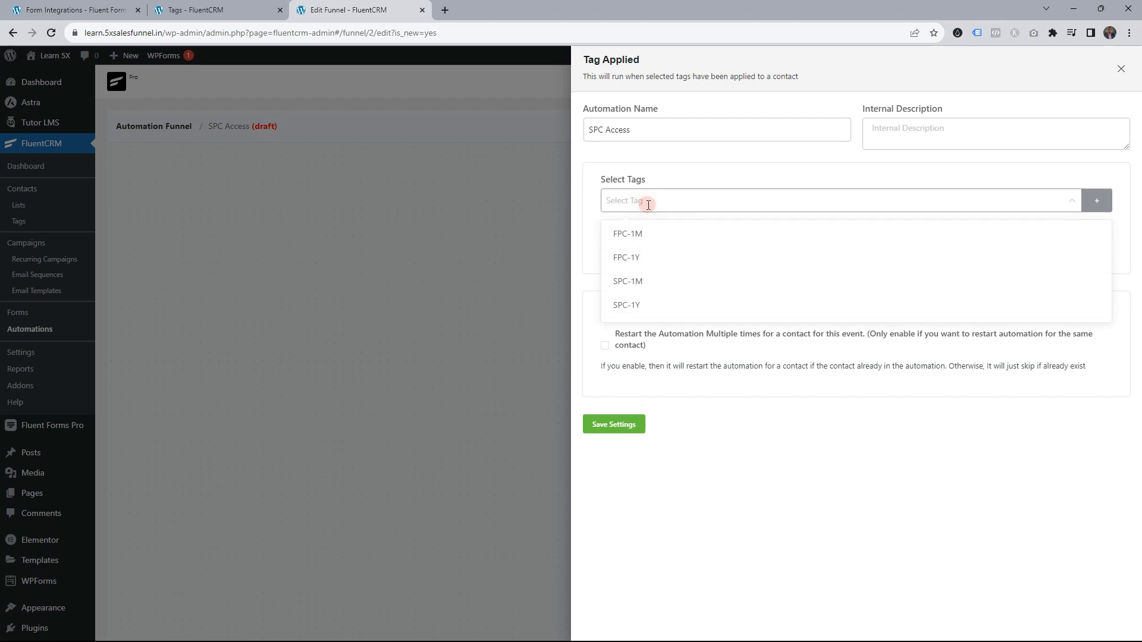
{"action": "left_click", "coordinate": [653, 282]}
{"action": "left_click", "coordinate": [650, 304]}
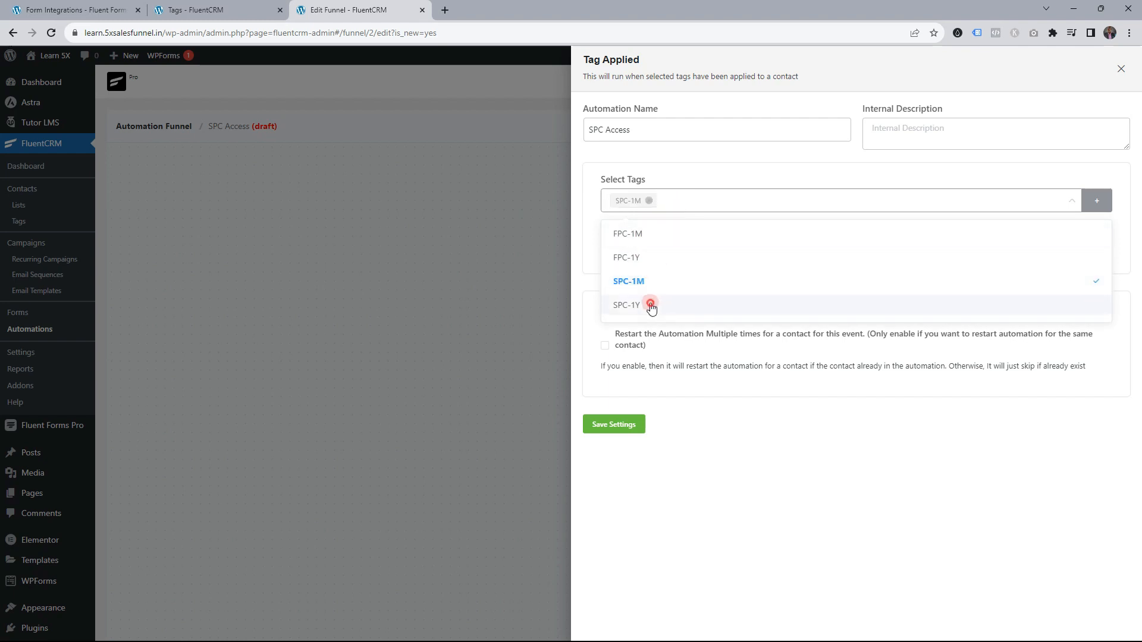
{"action": "left_click", "coordinate": [762, 462]}
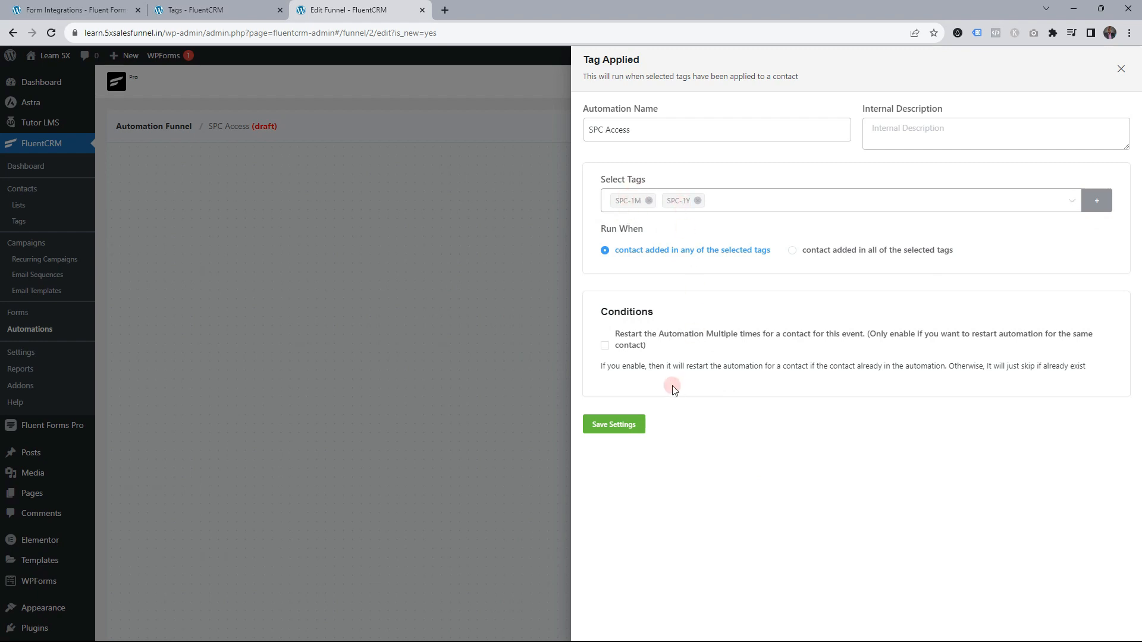
{"action": "left_click", "coordinate": [604, 347]}
{"action": "left_click", "coordinate": [632, 425]}
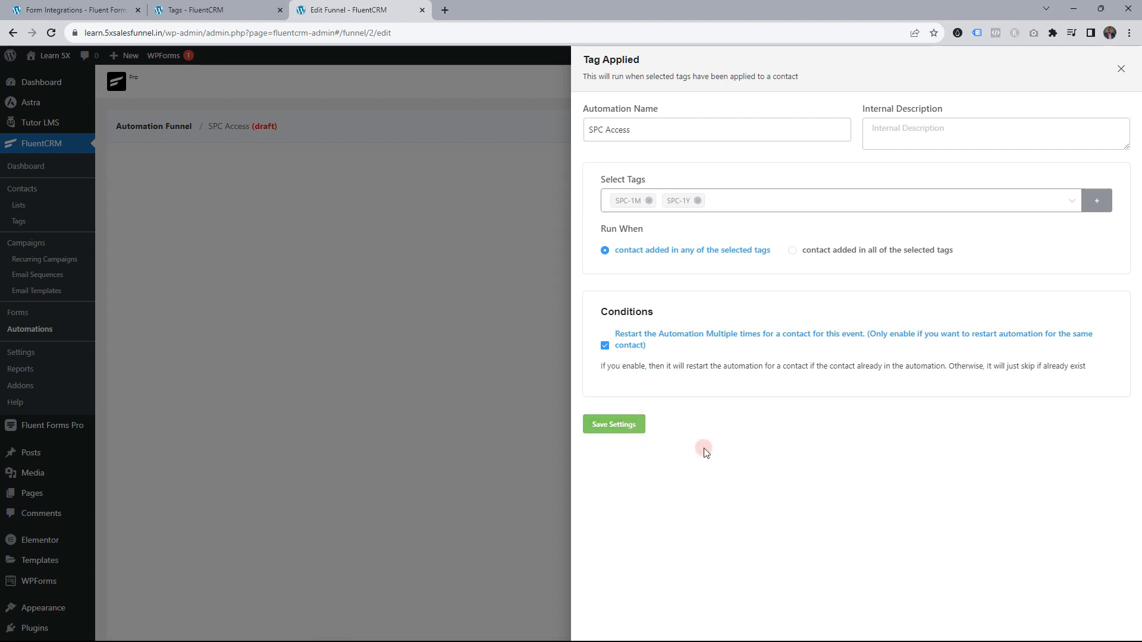
{"action": "left_click", "coordinate": [614, 246]}
{"action": "left_click", "coordinate": [683, 264]}
Add a Check SPC 1M Condition step matching contacts whose tags include SPC-1M, and save it
{"action": "left_click", "coordinate": [681, 261]}
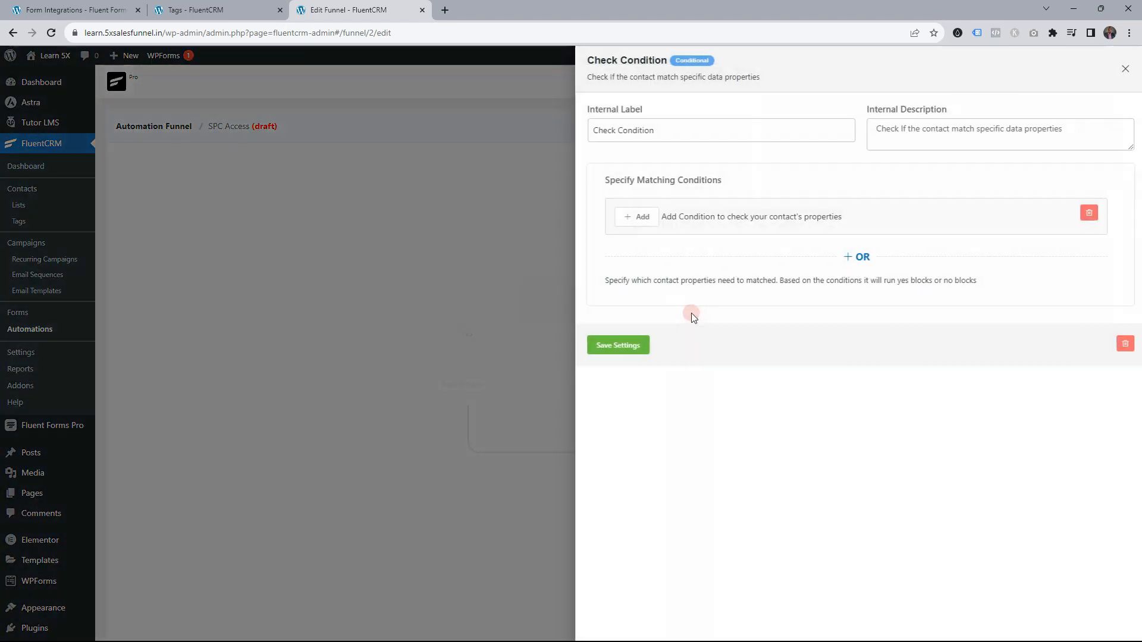
{"action": "left_click", "coordinate": [614, 130]}
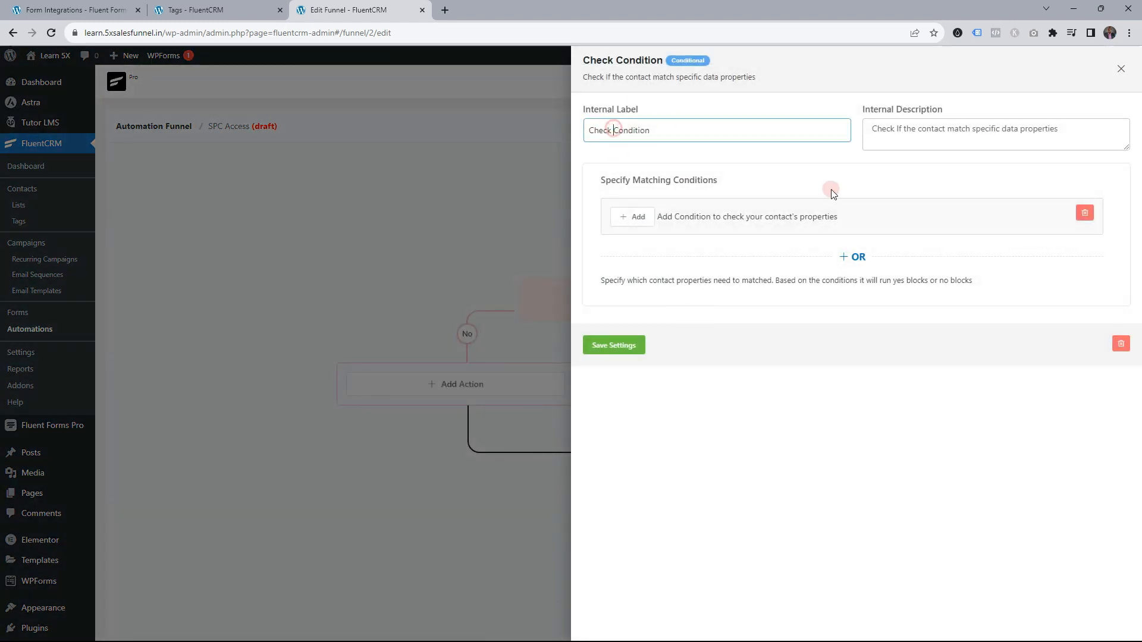
{"action": "type", "text": "SPC 1M"}
{"action": "left_click", "coordinate": [631, 218]}
{"action": "left_click", "coordinate": [735, 202]}
{"action": "left_click", "coordinate": [819, 178]}
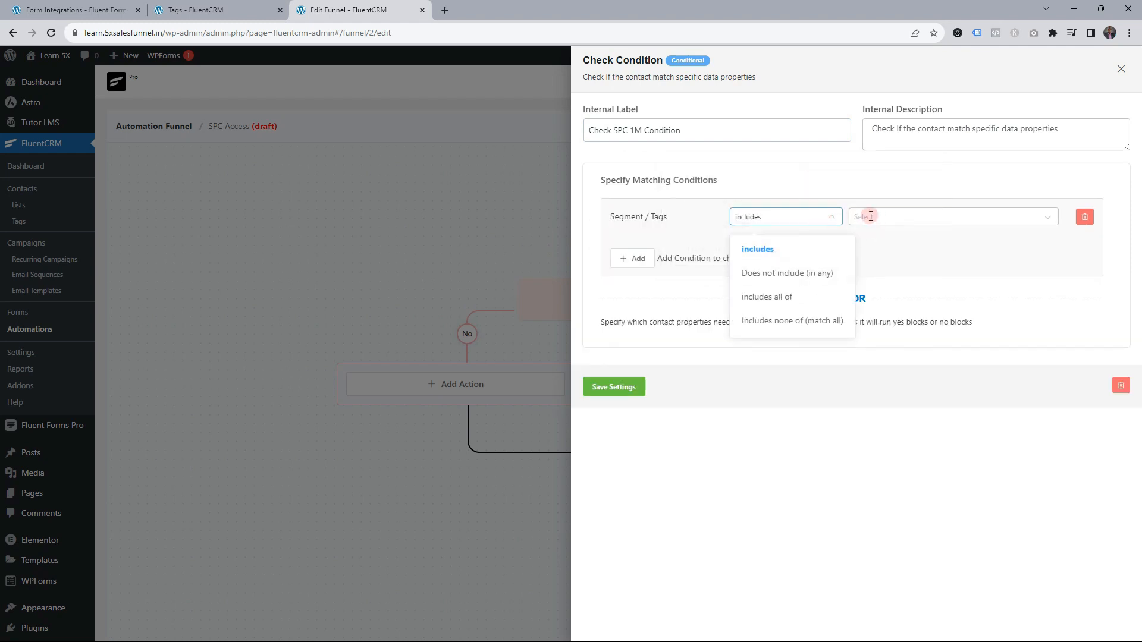
{"action": "left_click", "coordinate": [790, 249]}
{"action": "left_click", "coordinate": [858, 215]}
{"action": "left_click", "coordinate": [895, 296]}
{"action": "left_click", "coordinate": [827, 429]}
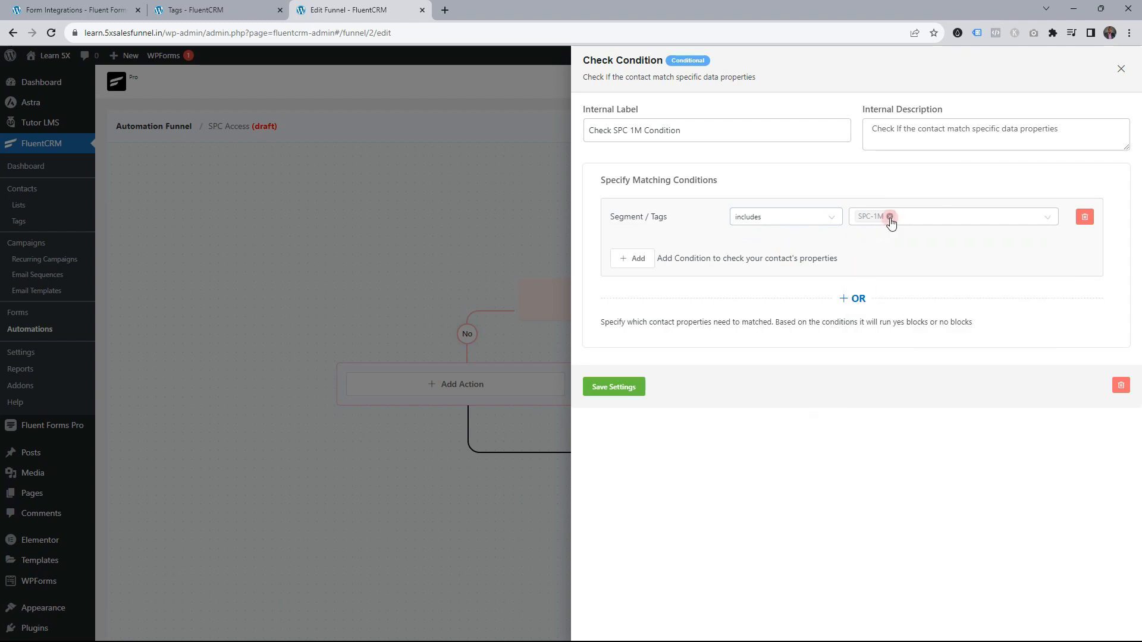
{"action": "left_click", "coordinate": [615, 385]}
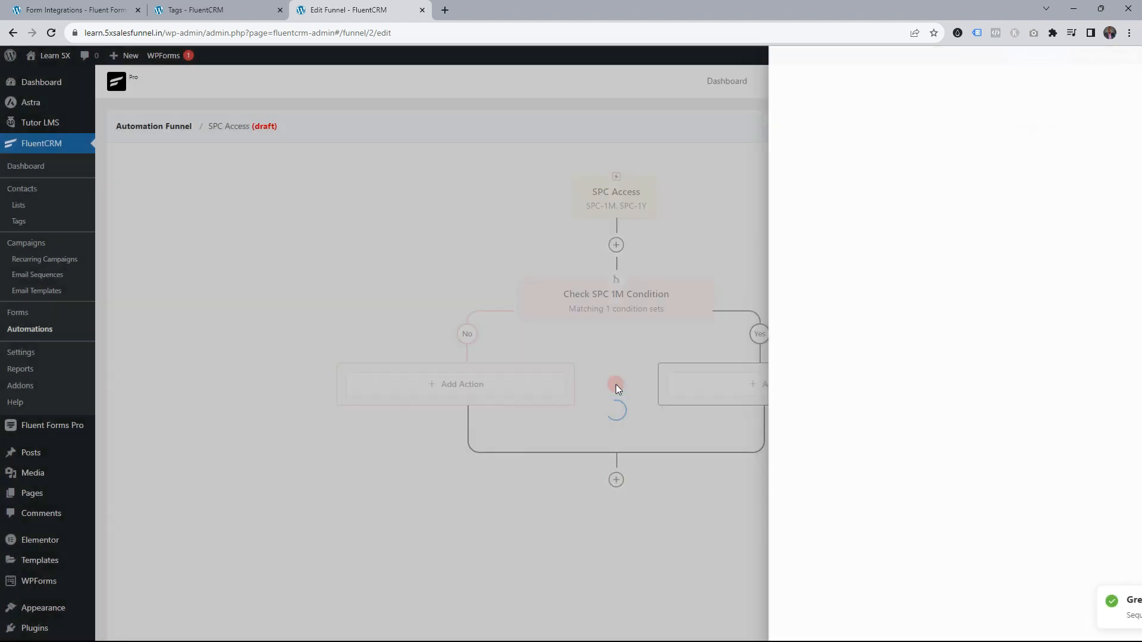
Add a Check SPC 1Y Condition step after it, testing Tags includes SPC-1Y, and save
{"action": "scroll", "coordinate": [621, 255], "scroll_direction": "down", "scroll_amount": 1}
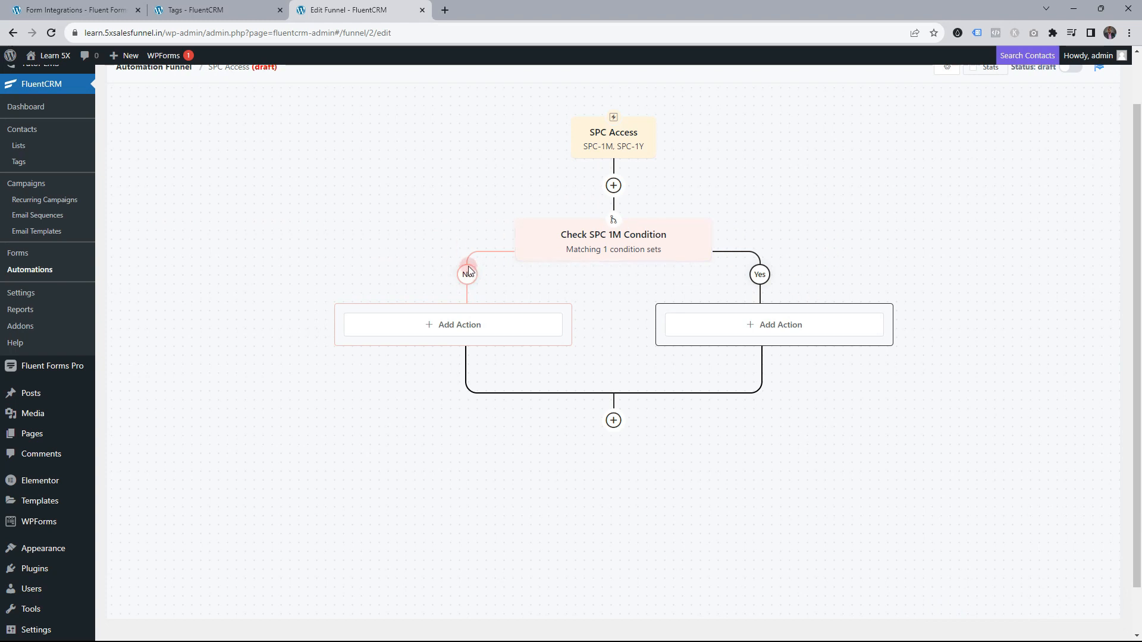
{"action": "left_click", "coordinate": [613, 421]}
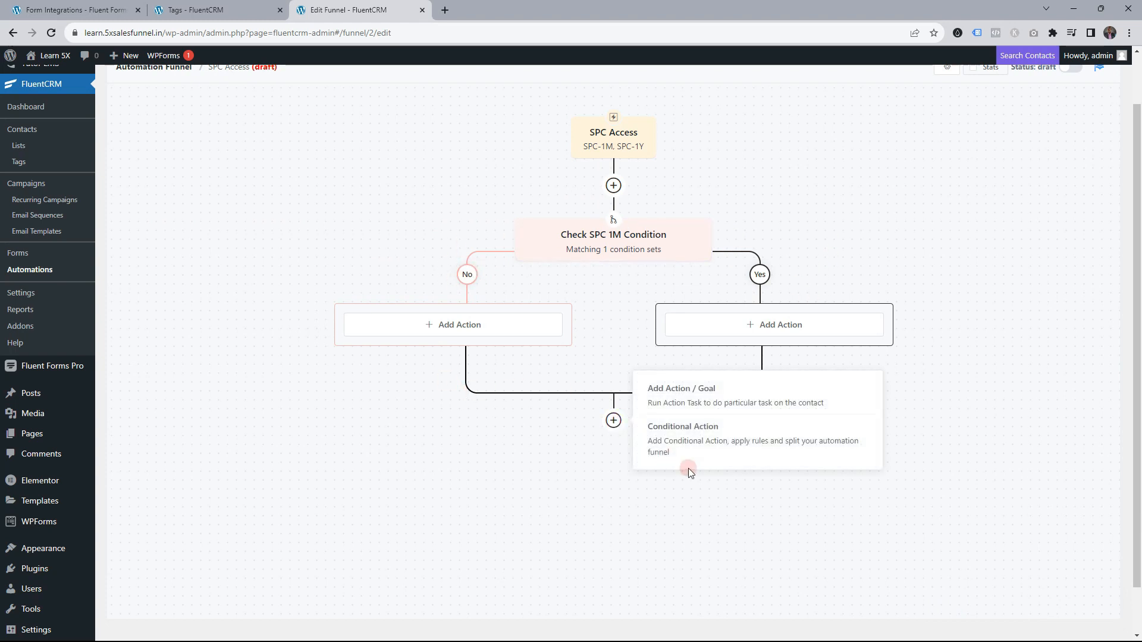
{"action": "left_click", "coordinate": [664, 434]}
{"action": "left_click", "coordinate": [613, 129]}
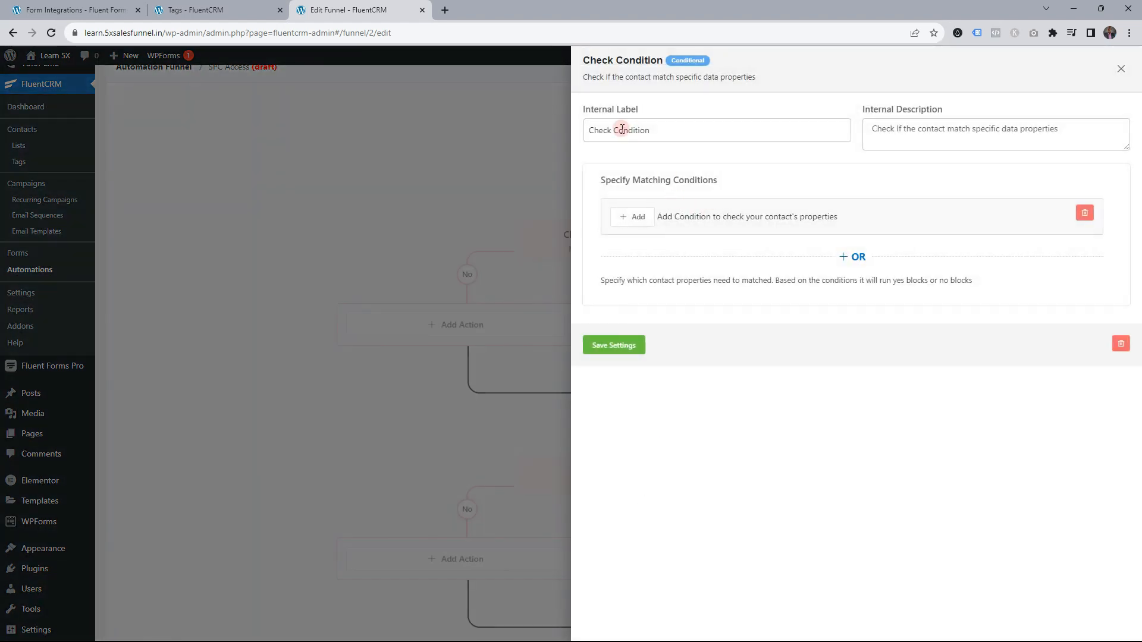
{"action": "type", "text": "SPC"}
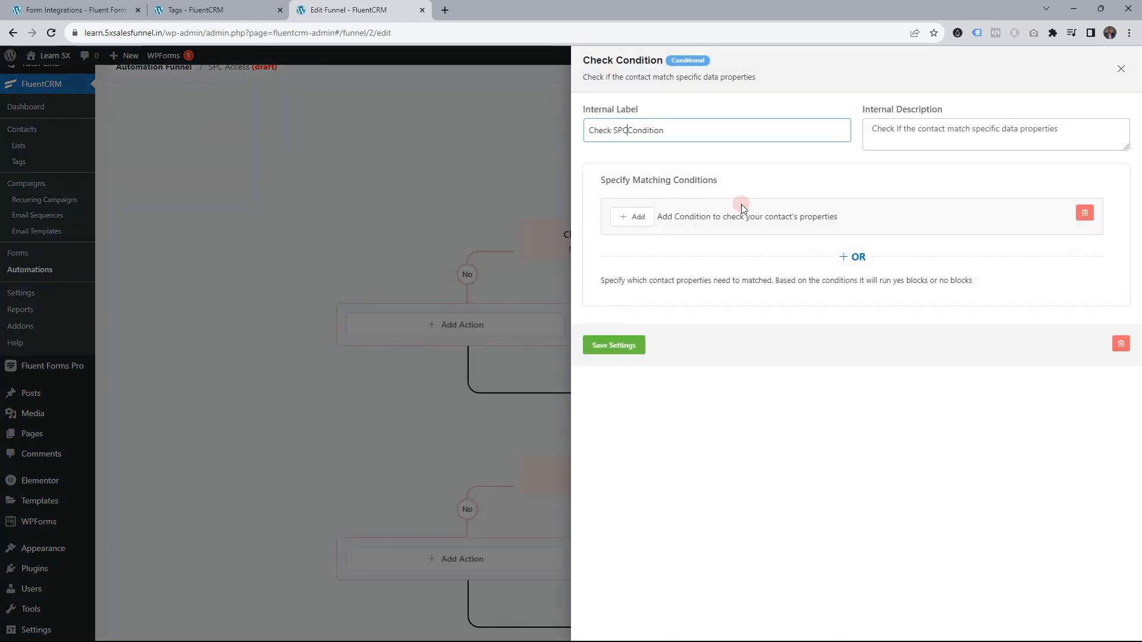
{"action": "type", "text": " 1Y C"}
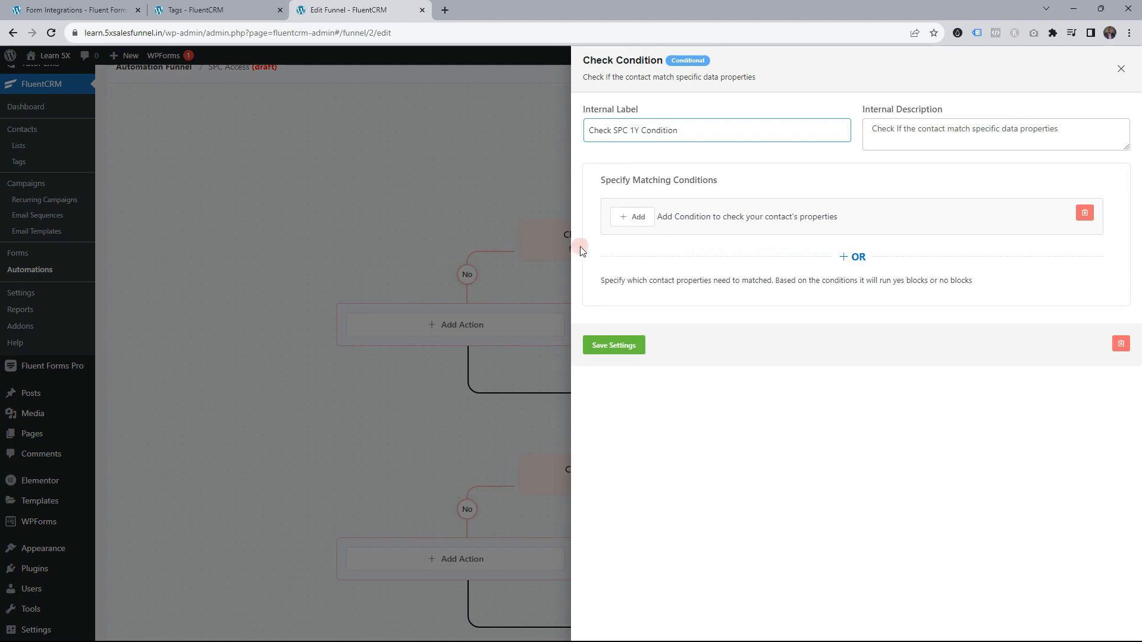
{"action": "left_click", "coordinate": [630, 216]}
{"action": "mouse_move", "coordinate": [747, 203]}
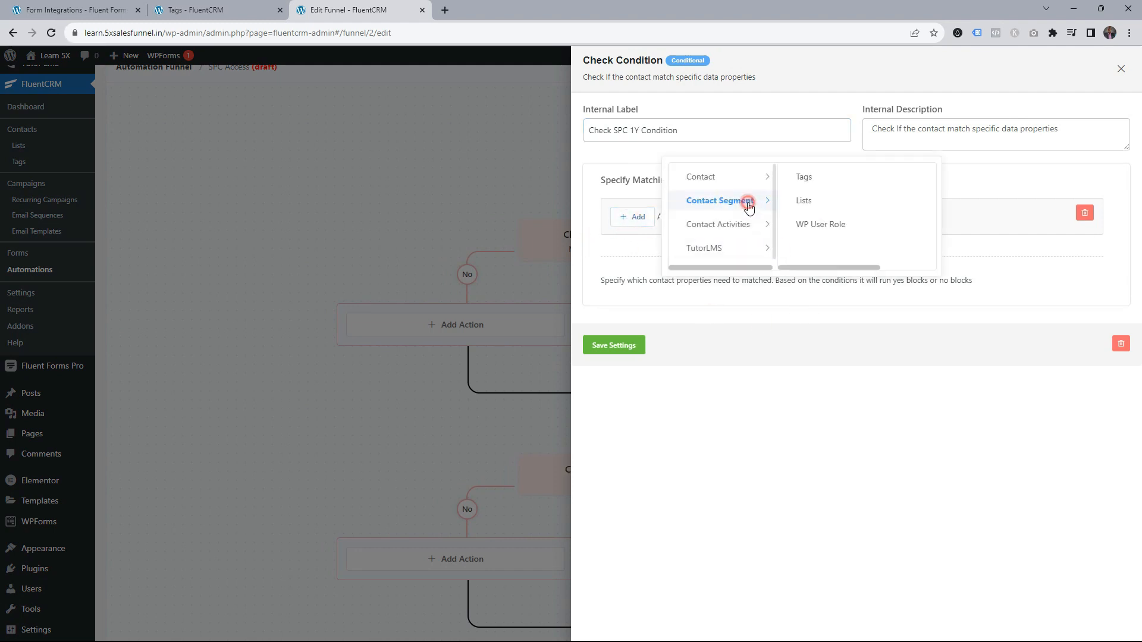
{"action": "left_click", "coordinate": [803, 176]}
{"action": "left_click", "coordinate": [821, 248]}
{"action": "left_click", "coordinate": [890, 216]}
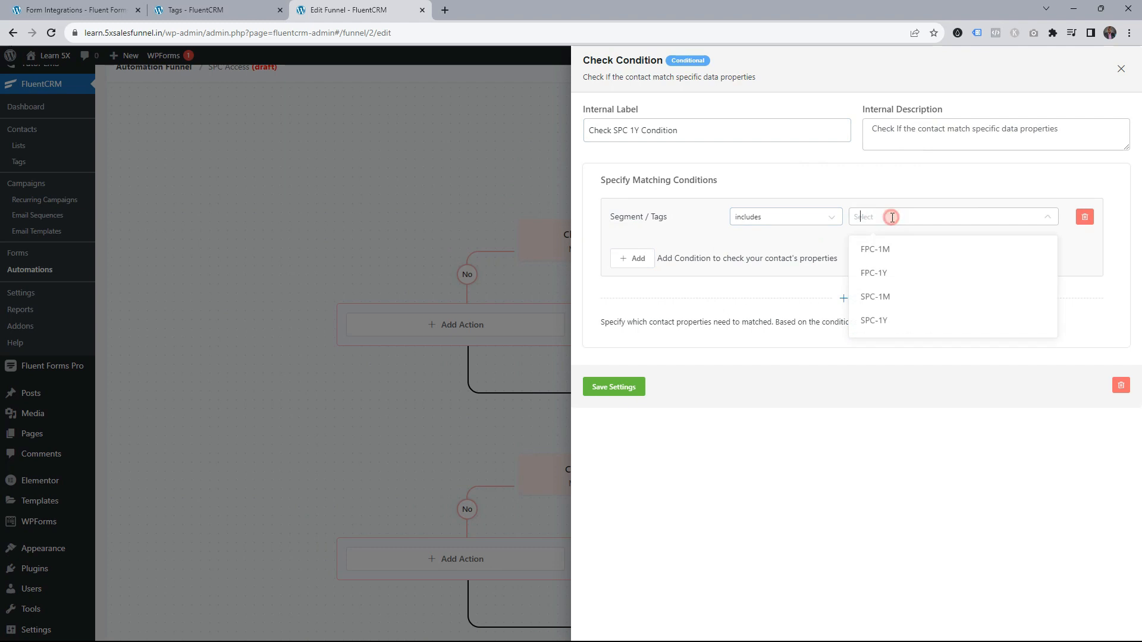
{"action": "left_click", "coordinate": [885, 320]}
{"action": "left_click", "coordinate": [614, 387]}
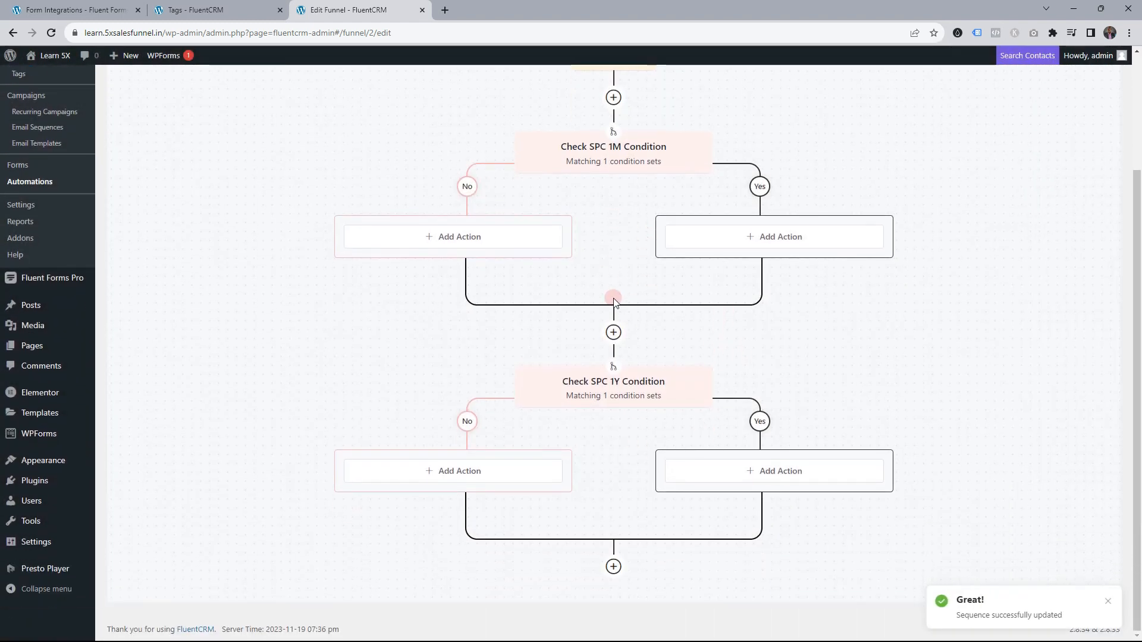
{"action": "scroll", "coordinate": [613, 301], "scroll_direction": "up", "scroll_amount": 2}
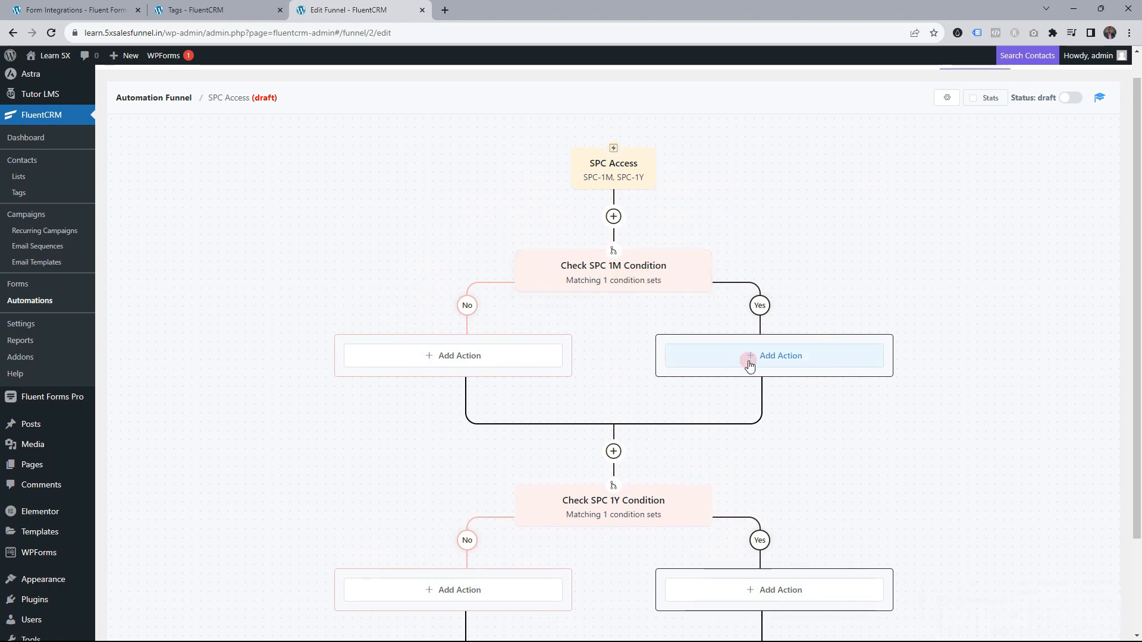
Add an 'Add SPC1m' Change WP User Role step assigning spc-1m without replacing existing roles
{"action": "left_click", "coordinate": [774, 357]}
{"action": "scroll", "coordinate": [785, 291], "scroll_direction": "down", "scroll_amount": 2}
{"action": "scroll", "coordinate": [783, 288], "scroll_direction": "down", "scroll_amount": 7}
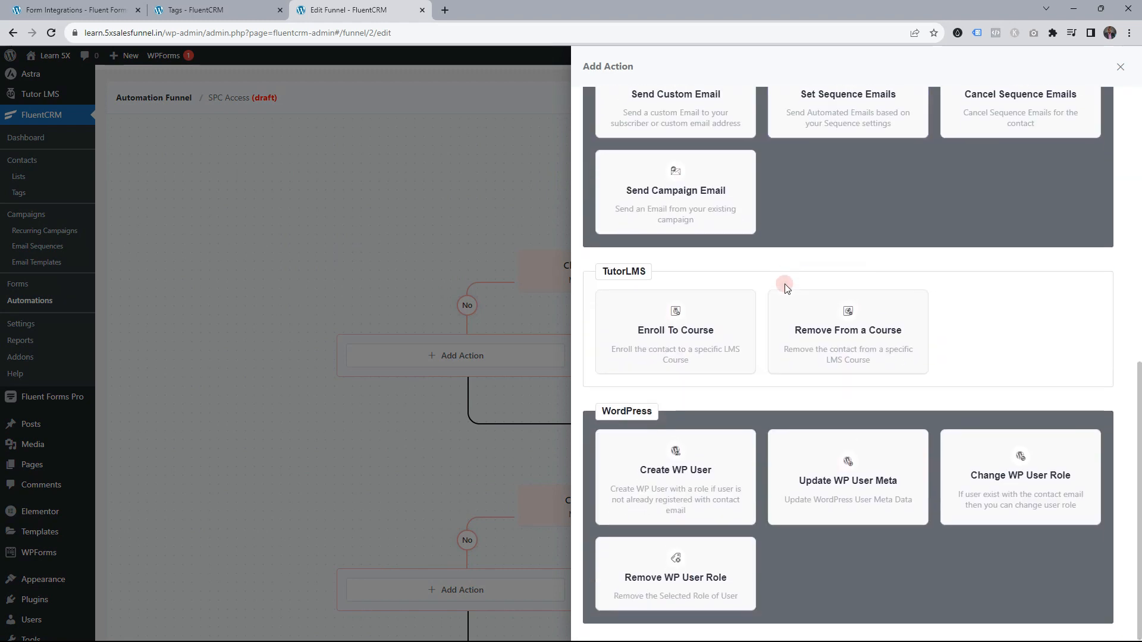
{"action": "left_click", "coordinate": [1002, 474]}
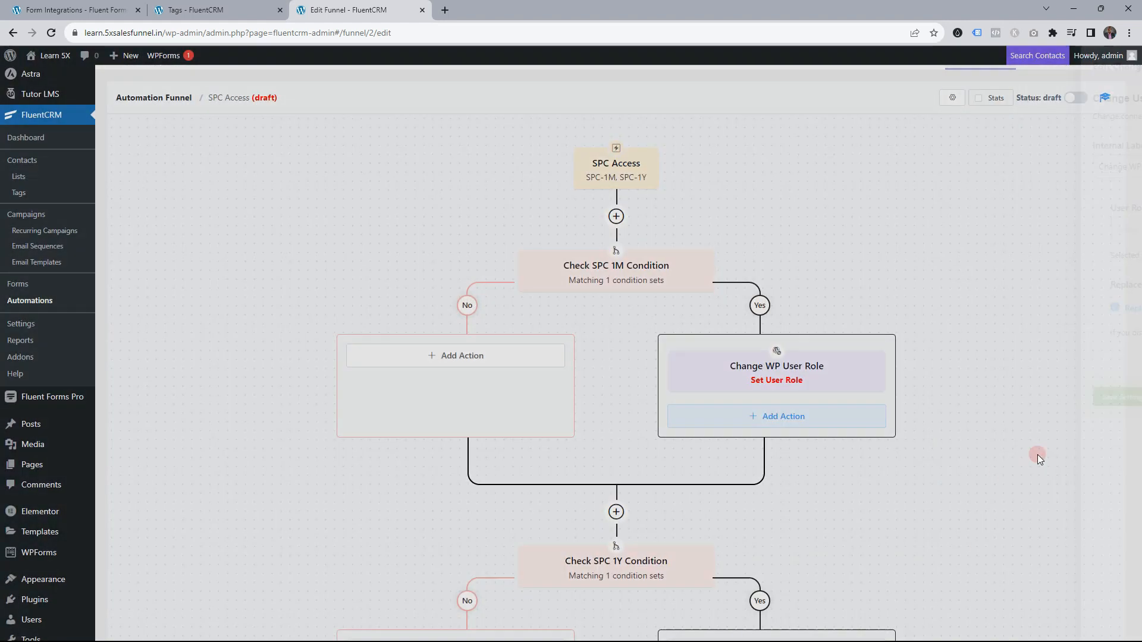
{"action": "double_click", "coordinate": [620, 168]}
{"action": "type", "text": "Add SPC1m WP User Role"}
{"action": "left_click", "coordinate": [640, 231]}
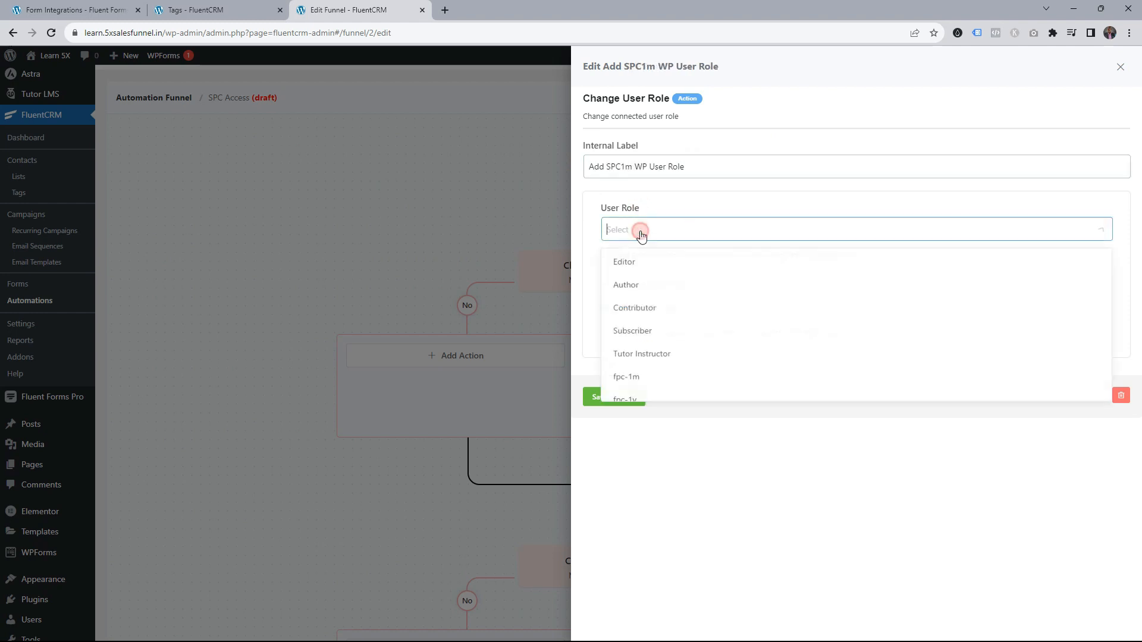
{"action": "scroll", "coordinate": [660, 324], "scroll_direction": "down", "scroll_amount": 1}
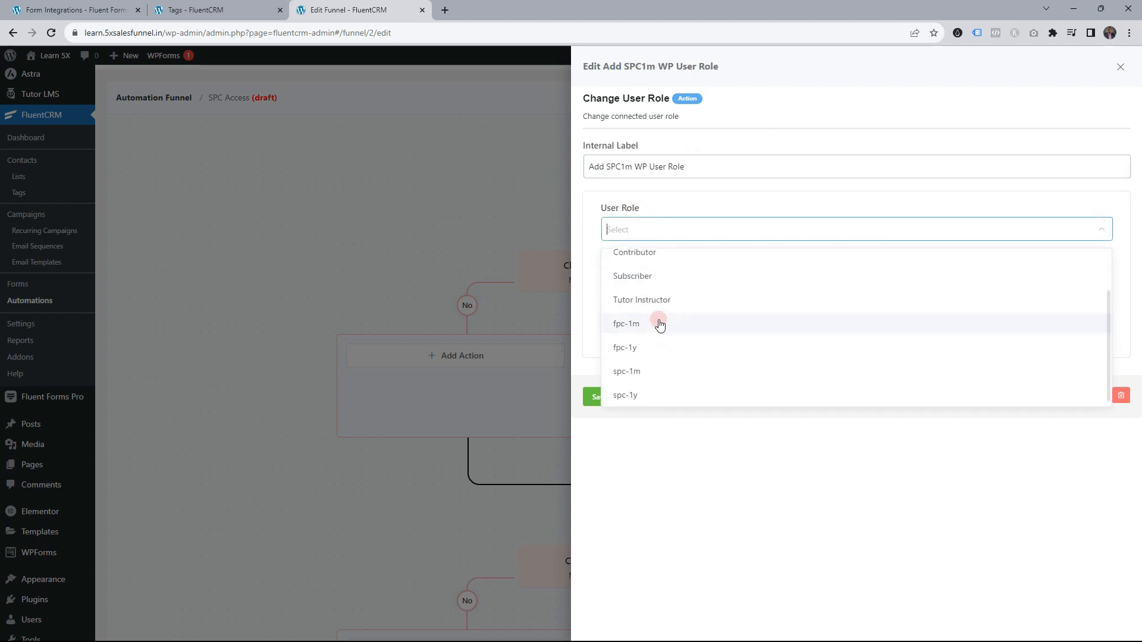
{"action": "left_click", "coordinate": [631, 369]}
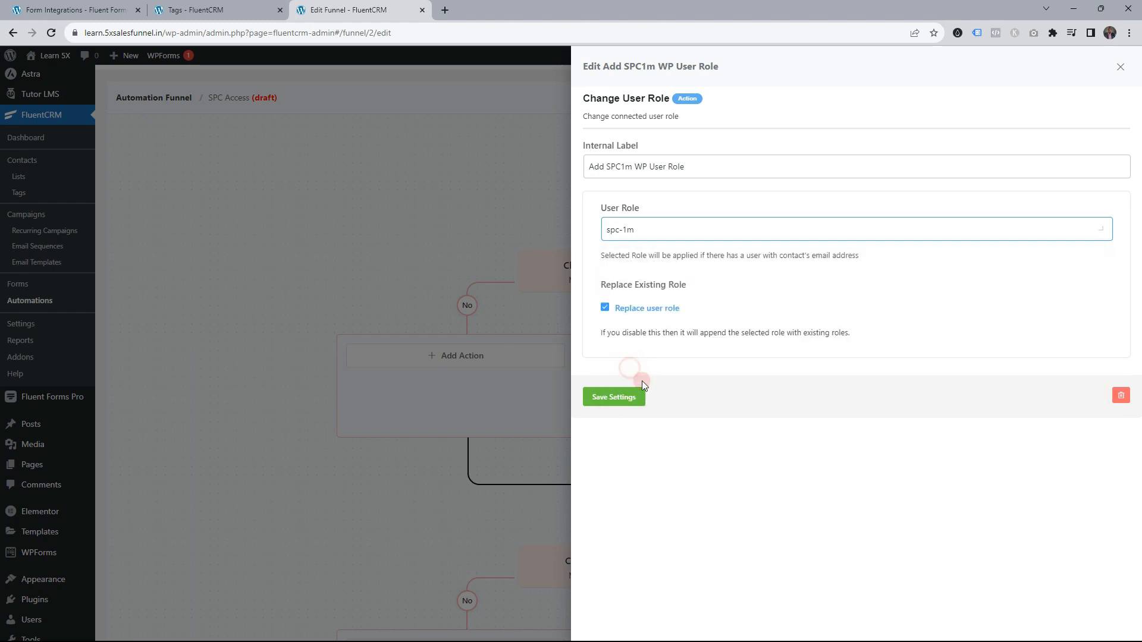
{"action": "left_click", "coordinate": [607, 308]}
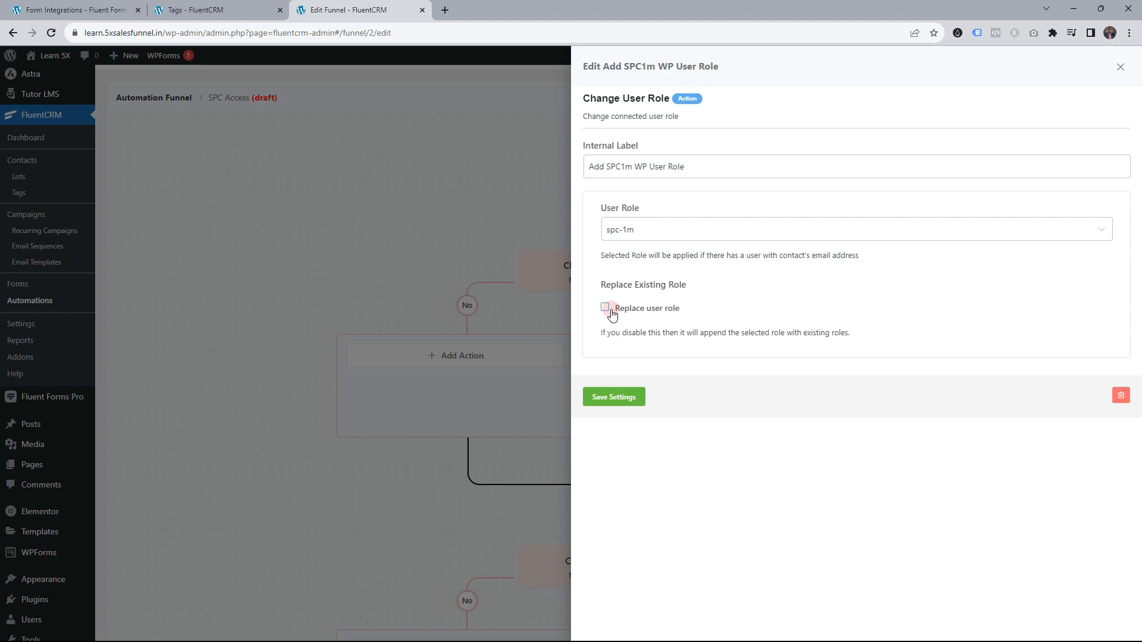
{"action": "left_click", "coordinate": [611, 396]}
Add an Enroll To Course step for Second Paid COurse with the welcome email off, and save
{"action": "scroll", "coordinate": [748, 349], "scroll_direction": "down", "scroll_amount": 2}
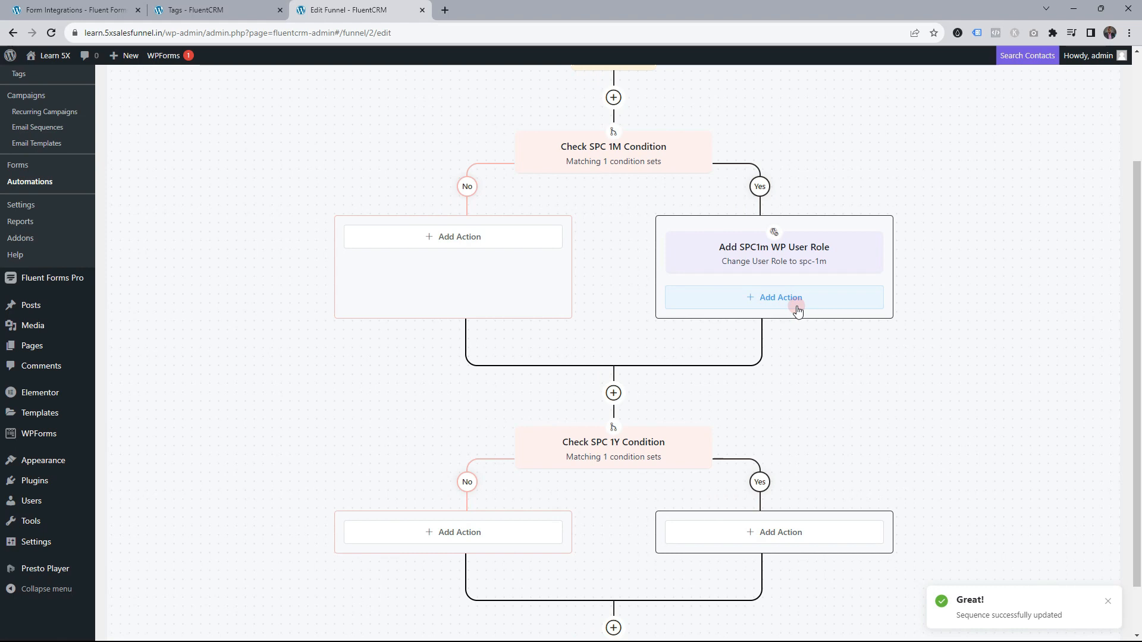
{"action": "left_click", "coordinate": [795, 302]}
{"action": "scroll", "coordinate": [781, 287], "scroll_direction": "down", "scroll_amount": 4}
{"action": "scroll", "coordinate": [773, 283], "scroll_direction": "down", "scroll_amount": 4}
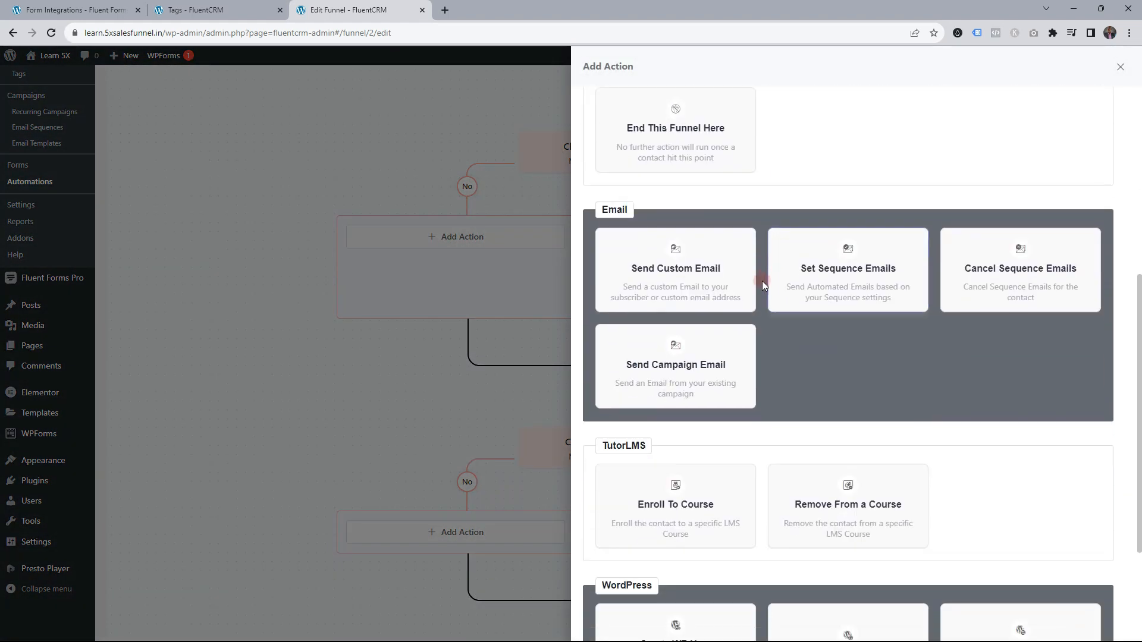
{"action": "left_click", "coordinate": [672, 403]}
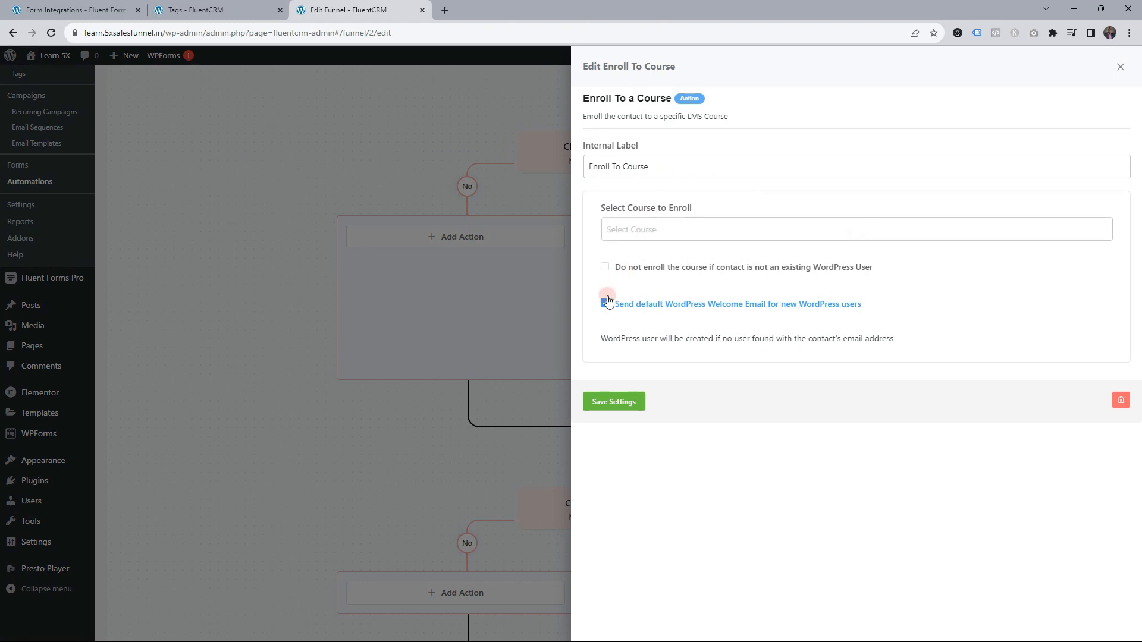
{"action": "left_click", "coordinate": [604, 304]}
{"action": "left_click", "coordinate": [634, 231]}
{"action": "left_click", "coordinate": [649, 264]}
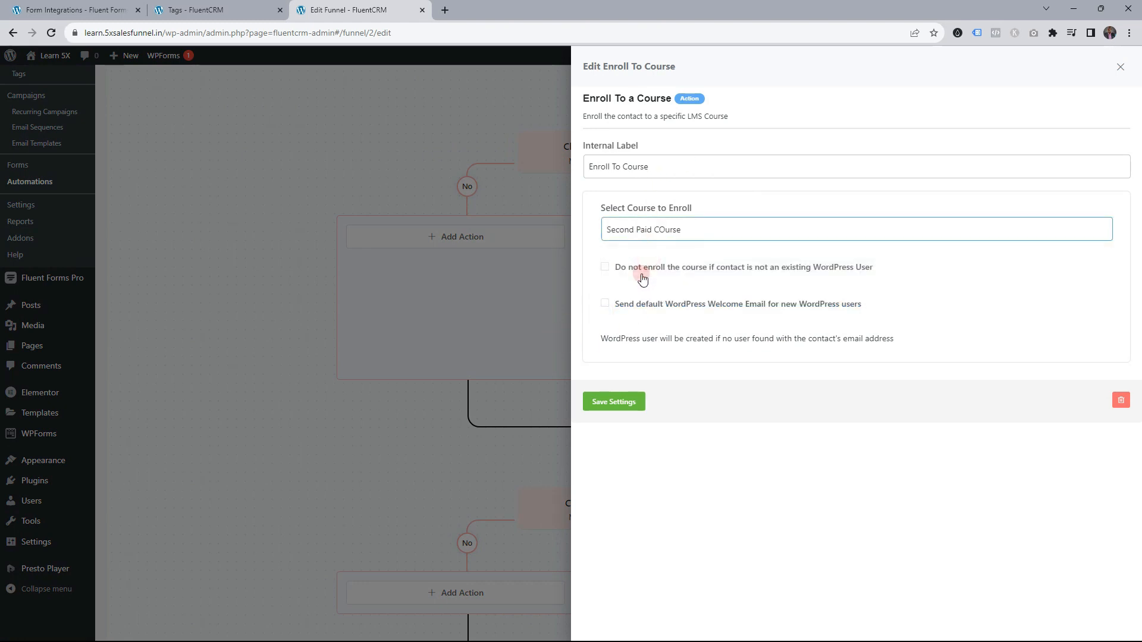
{"action": "left_click", "coordinate": [601, 407]}
{"action": "left_click", "coordinate": [614, 402]}
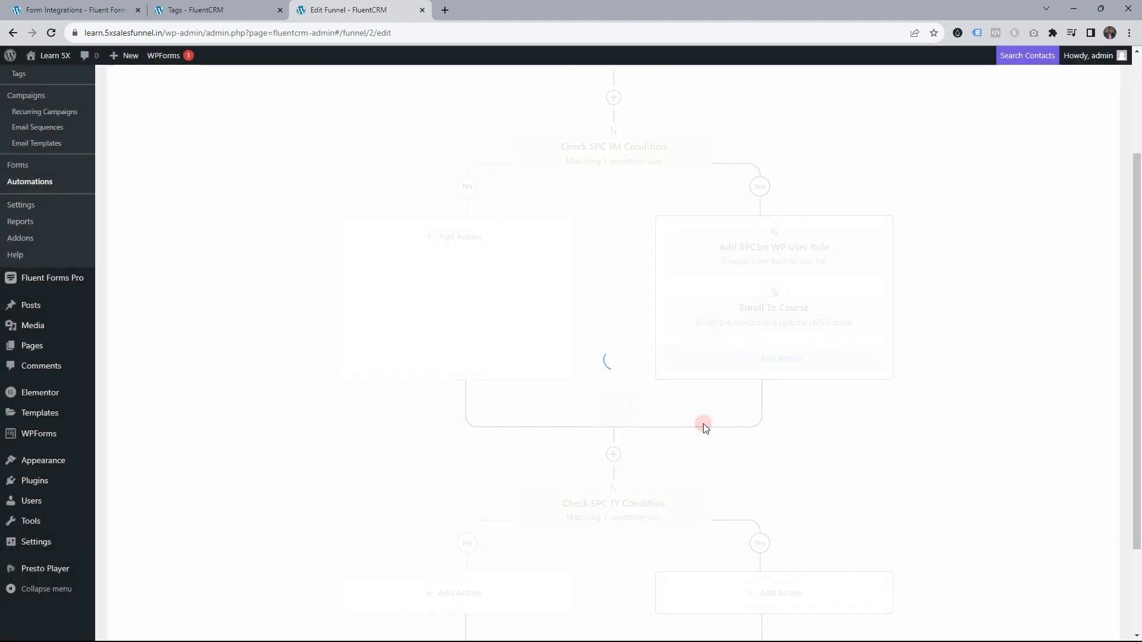
{"action": "scroll", "coordinate": [703, 357], "scroll_direction": "down", "scroll_amount": 1}
{"action": "left_click", "coordinate": [793, 299]}
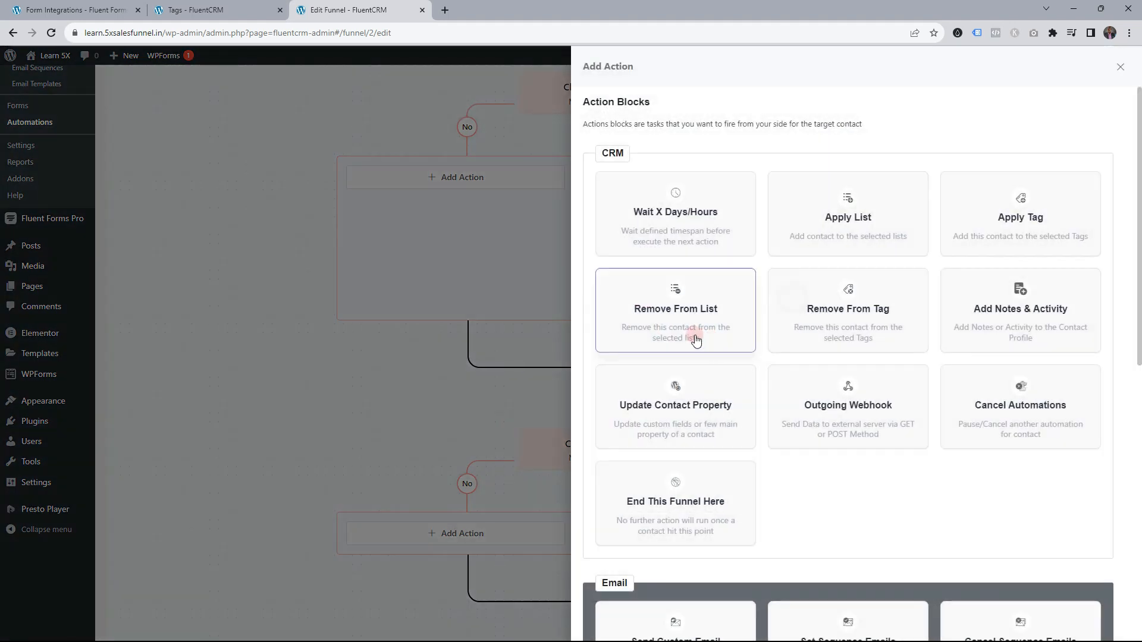
{"action": "scroll", "coordinate": [739, 212], "scroll_direction": "down", "scroll_amount": 1}
{"action": "left_click", "coordinate": [678, 150]}
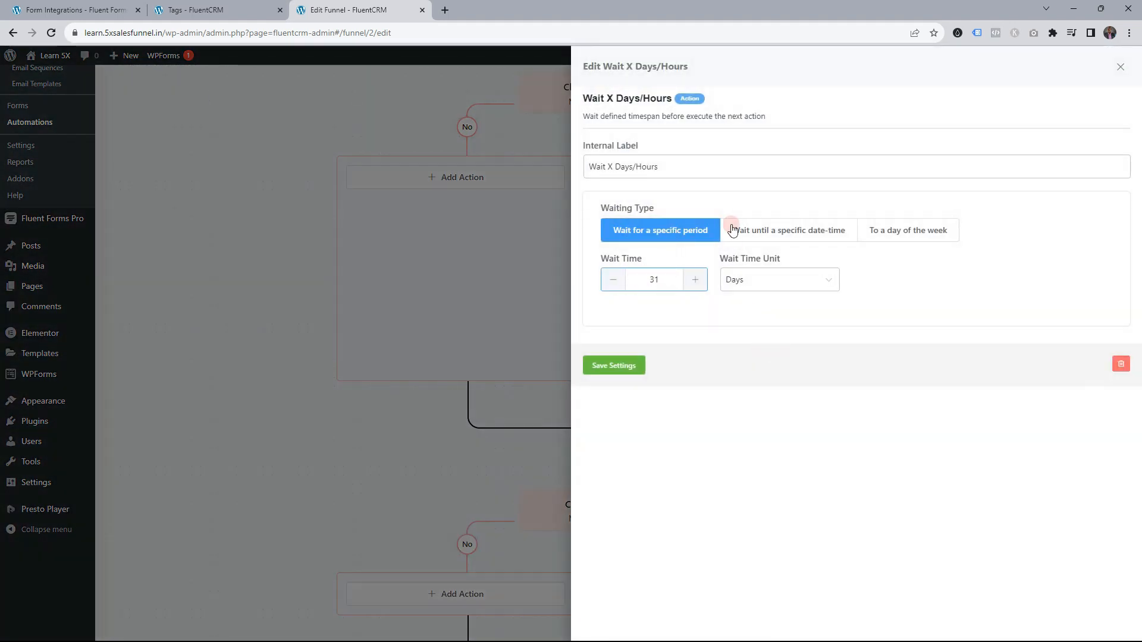
{"action": "double_click", "coordinate": [611, 166]}
{"action": "type", "text": "31"}
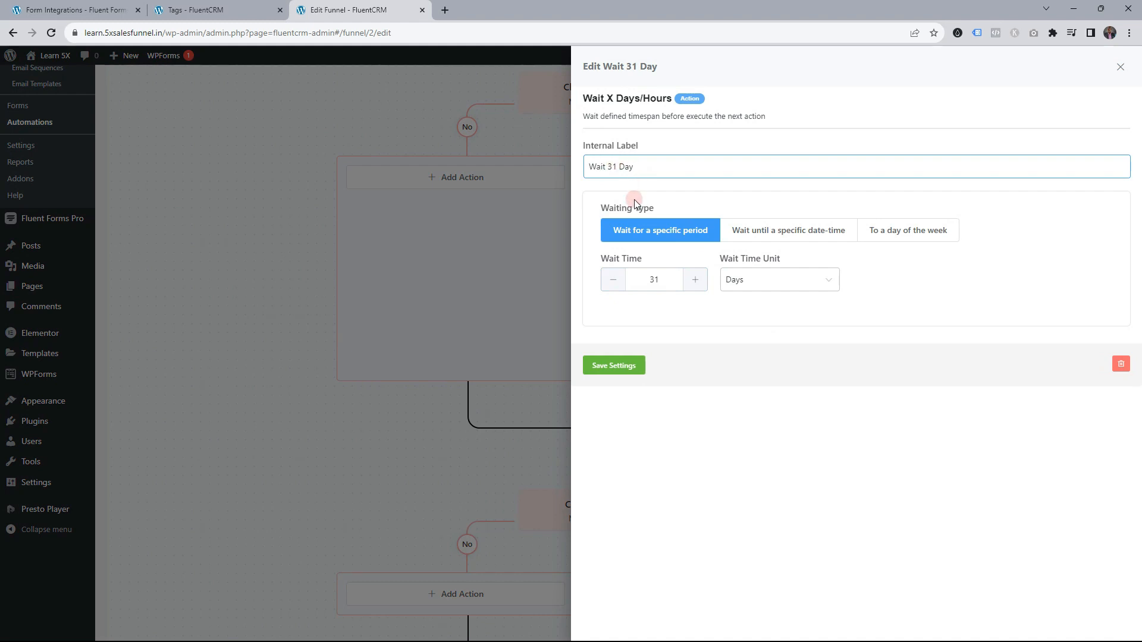
{"action": "left_click", "coordinate": [604, 366]}
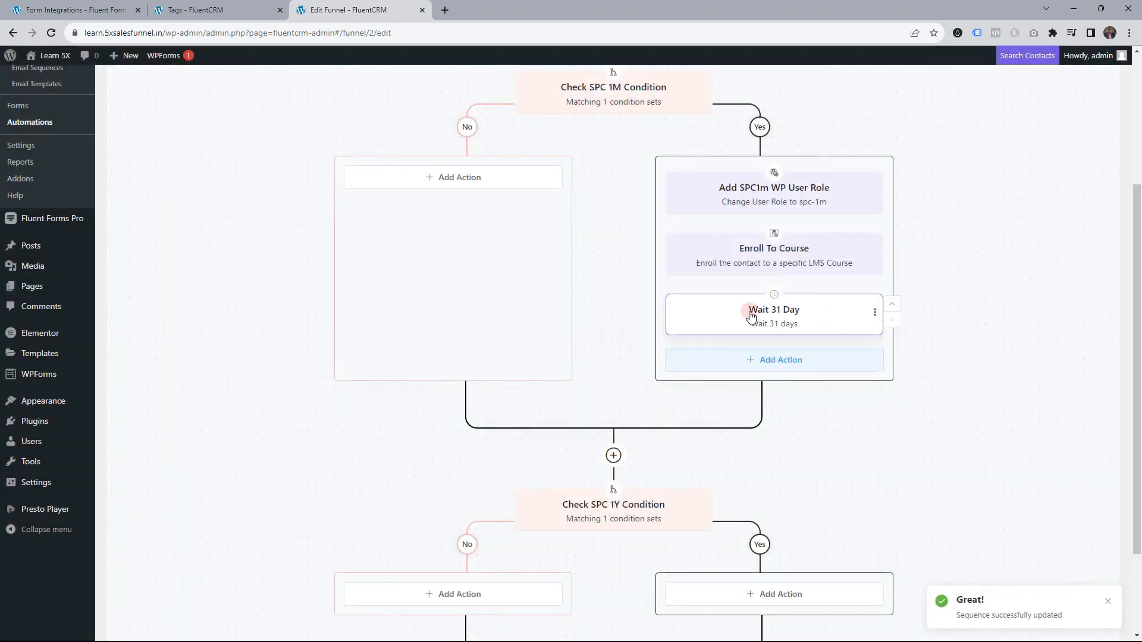
{"action": "left_click", "coordinate": [782, 364]}
{"action": "scroll", "coordinate": [777, 417], "scroll_direction": "down", "scroll_amount": 10}
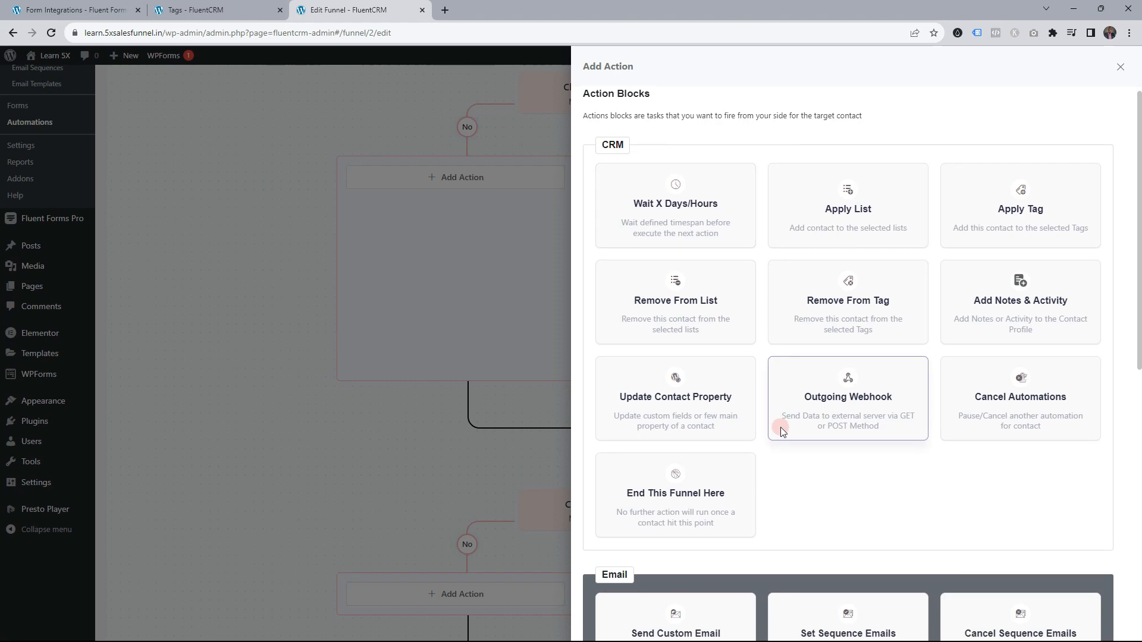
{"action": "left_click", "coordinate": [668, 586]}
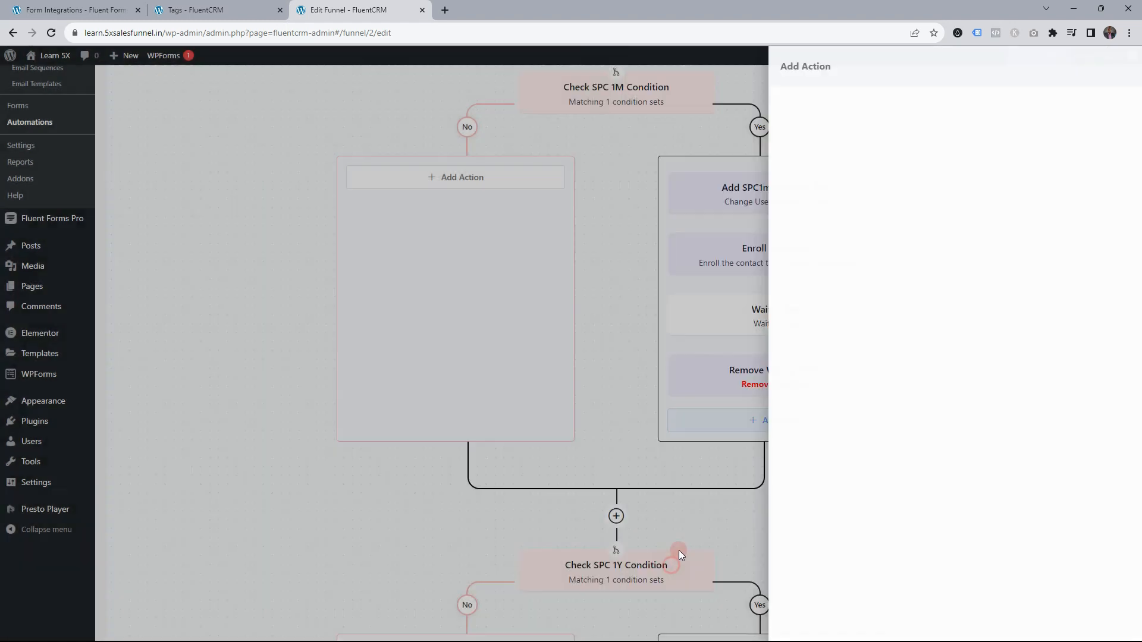
{"action": "left_click", "coordinate": [657, 230]}
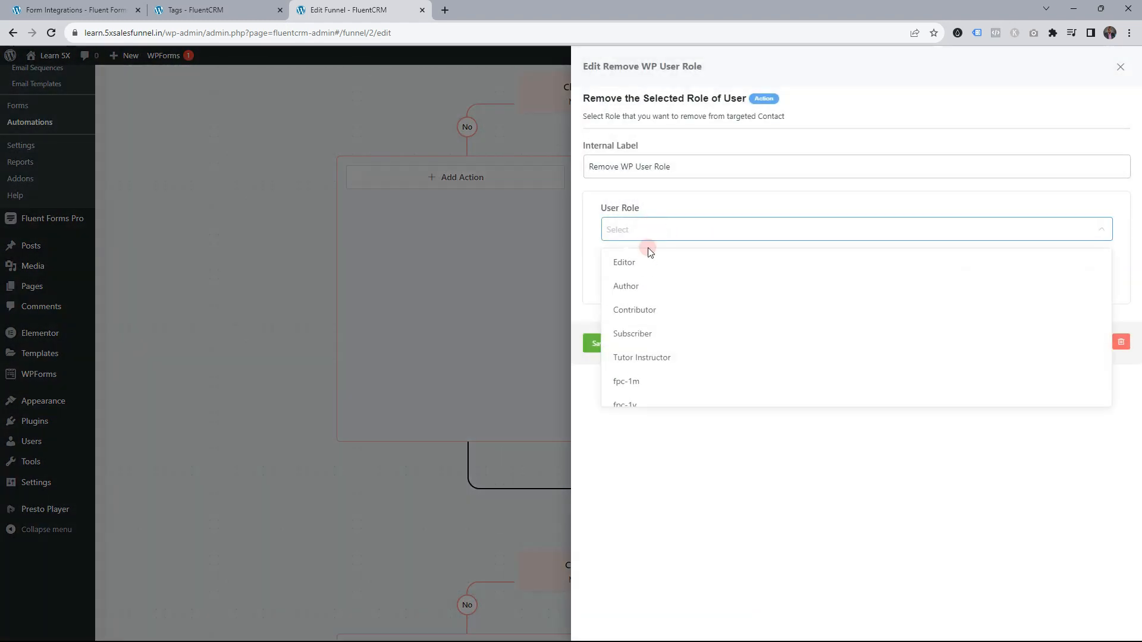
{"action": "scroll", "coordinate": [653, 369], "scroll_direction": "down", "scroll_amount": 2}
{"action": "left_click", "coordinate": [647, 369]}
{"action": "left_click", "coordinate": [637, 350]}
{"action": "scroll", "coordinate": [810, 402], "scroll_direction": "down", "scroll_amount": 2}
{"action": "left_click", "coordinate": [783, 303]}
{"action": "scroll", "coordinate": [785, 345], "scroll_direction": "down", "scroll_amount": 10}
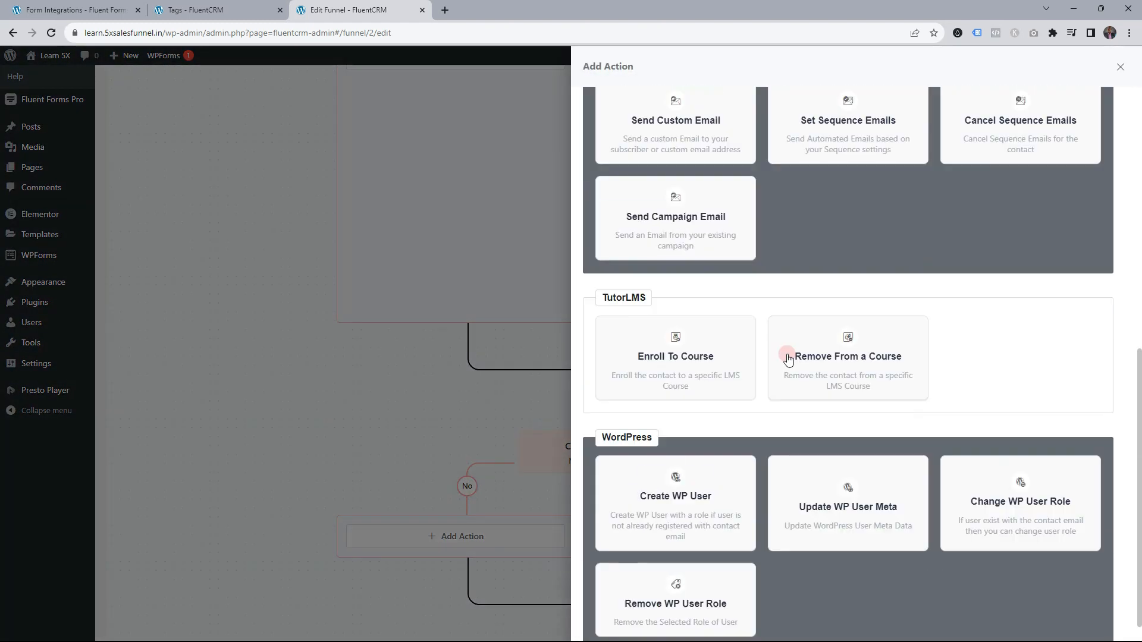
{"action": "left_click", "coordinate": [841, 326]}
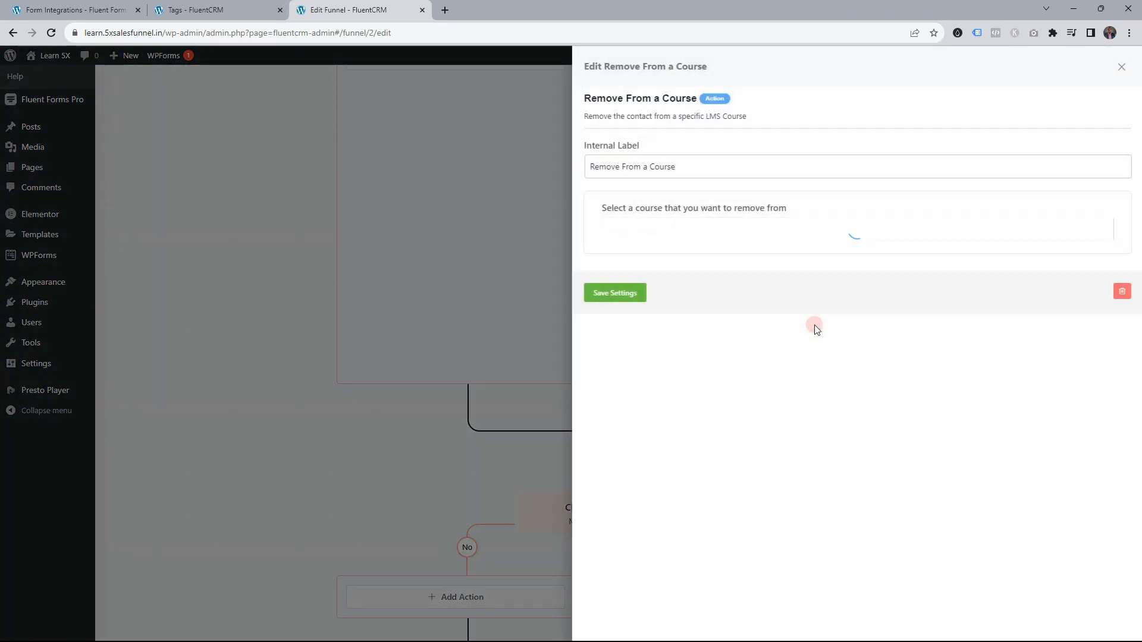
{"action": "left_click", "coordinate": [650, 229]}
{"action": "left_click", "coordinate": [654, 261]}
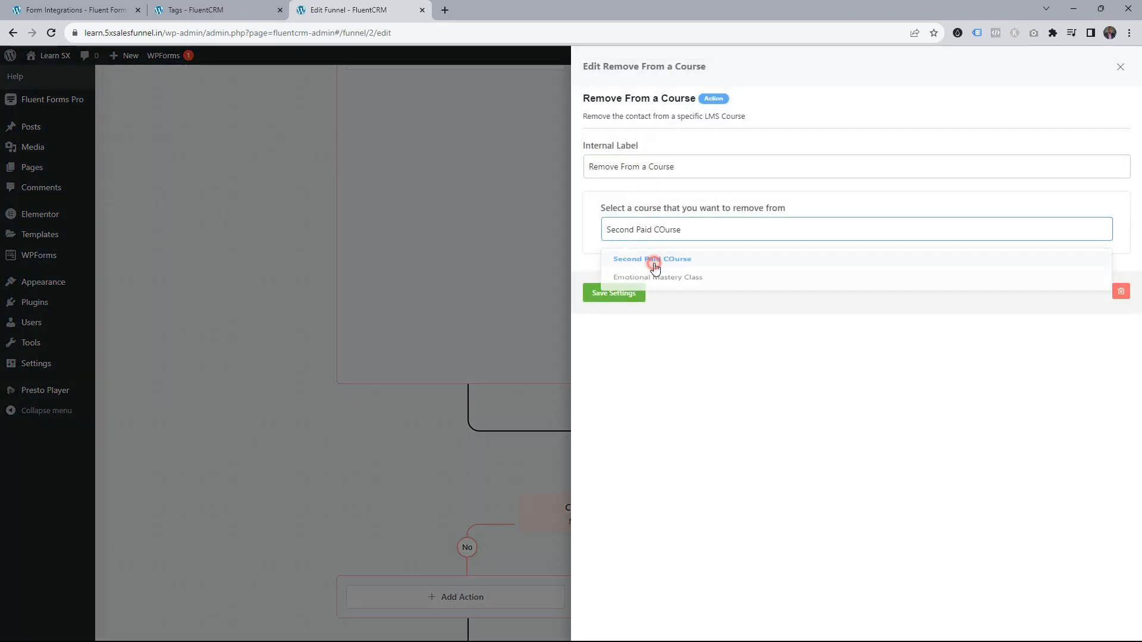
{"action": "left_click", "coordinate": [623, 293]}
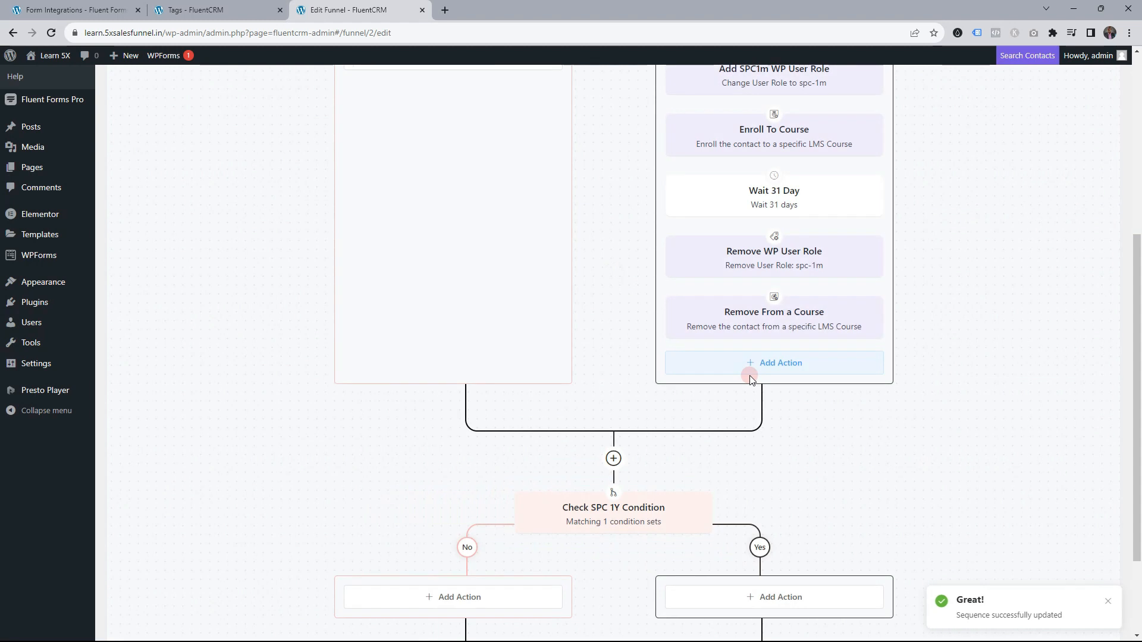
{"action": "scroll", "coordinate": [1011, 292], "scroll_direction": "up", "scroll_amount": 1}
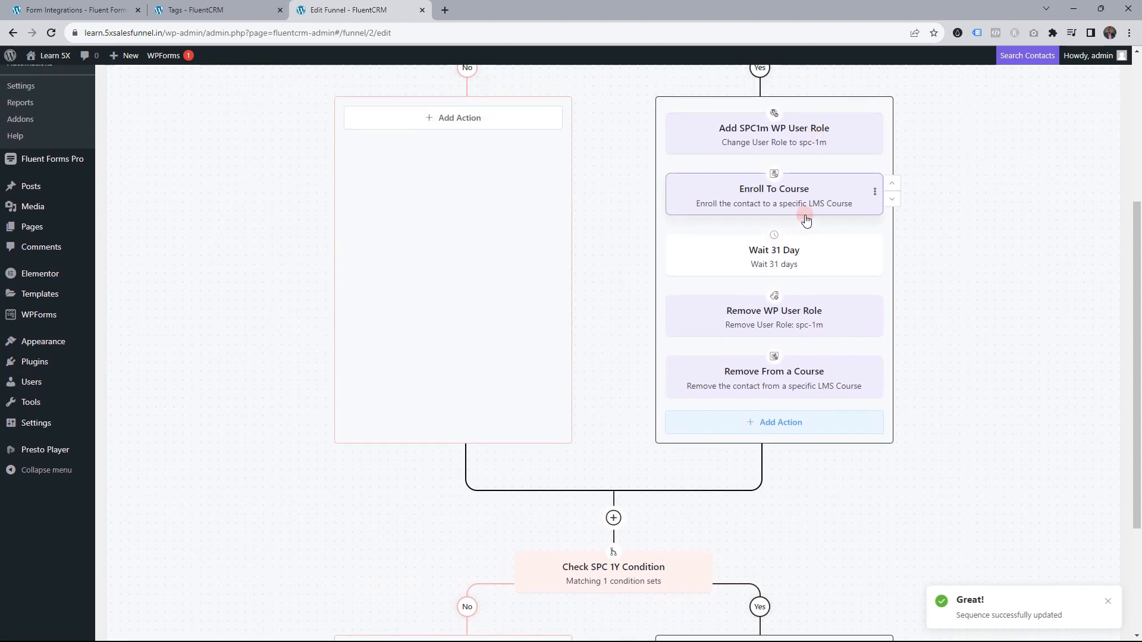
{"action": "scroll", "coordinate": [925, 224], "scroll_direction": "up", "scroll_amount": 1}
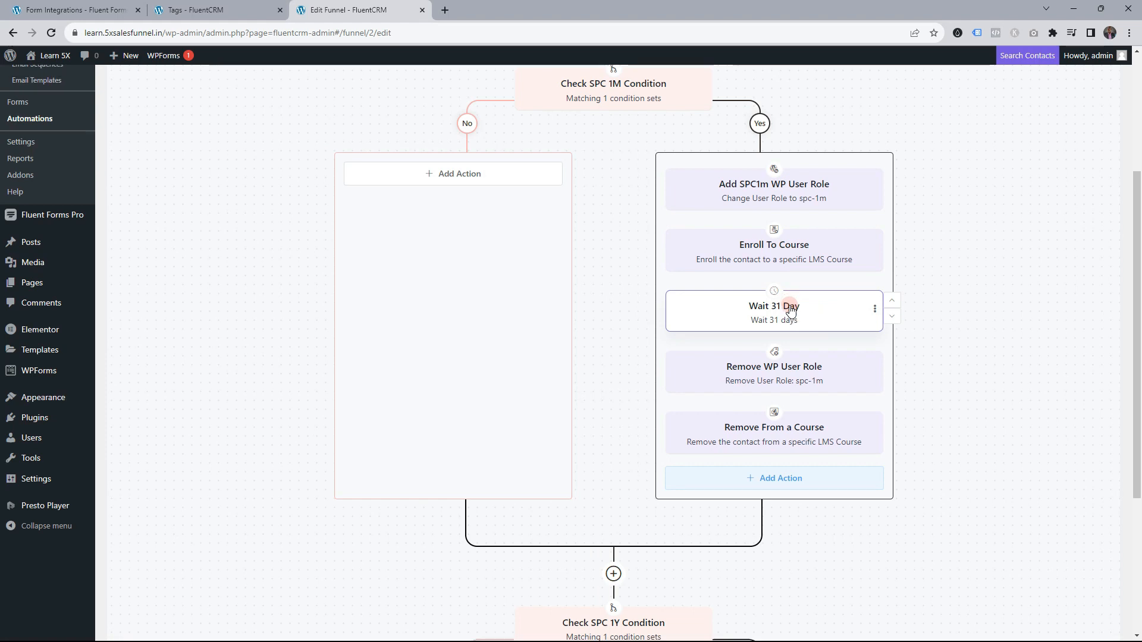
{"action": "scroll", "coordinate": [773, 279], "scroll_direction": "down", "scroll_amount": 2}
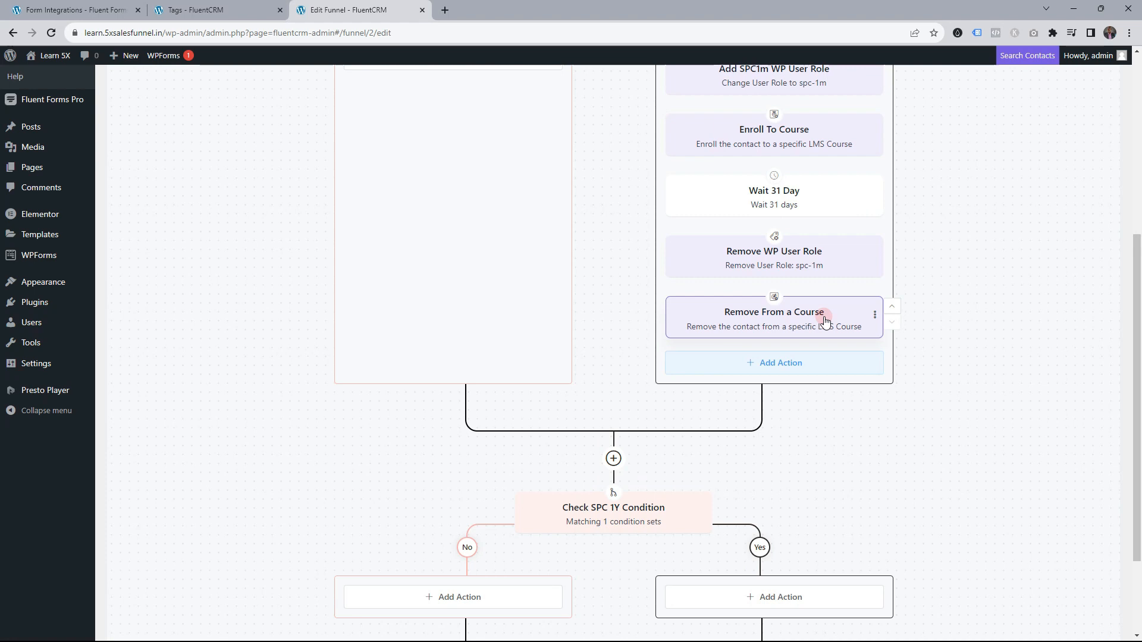
{"action": "scroll", "coordinate": [803, 357], "scroll_direction": "down", "scroll_amount": 1}
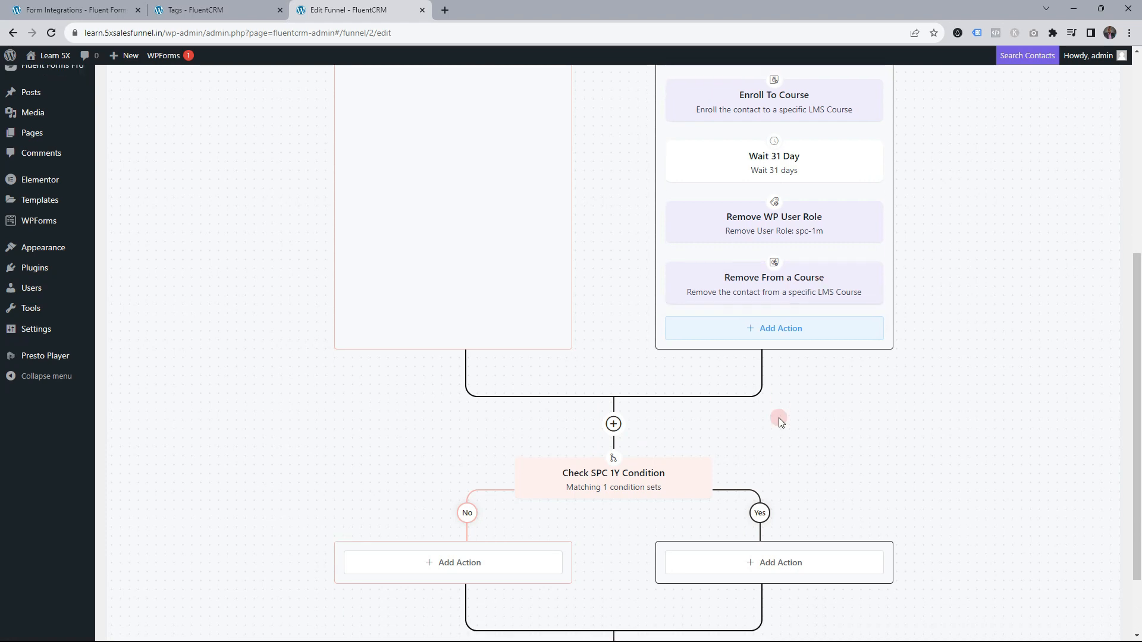
{"action": "scroll", "coordinate": [660, 403], "scroll_direction": "up", "scroll_amount": 2}
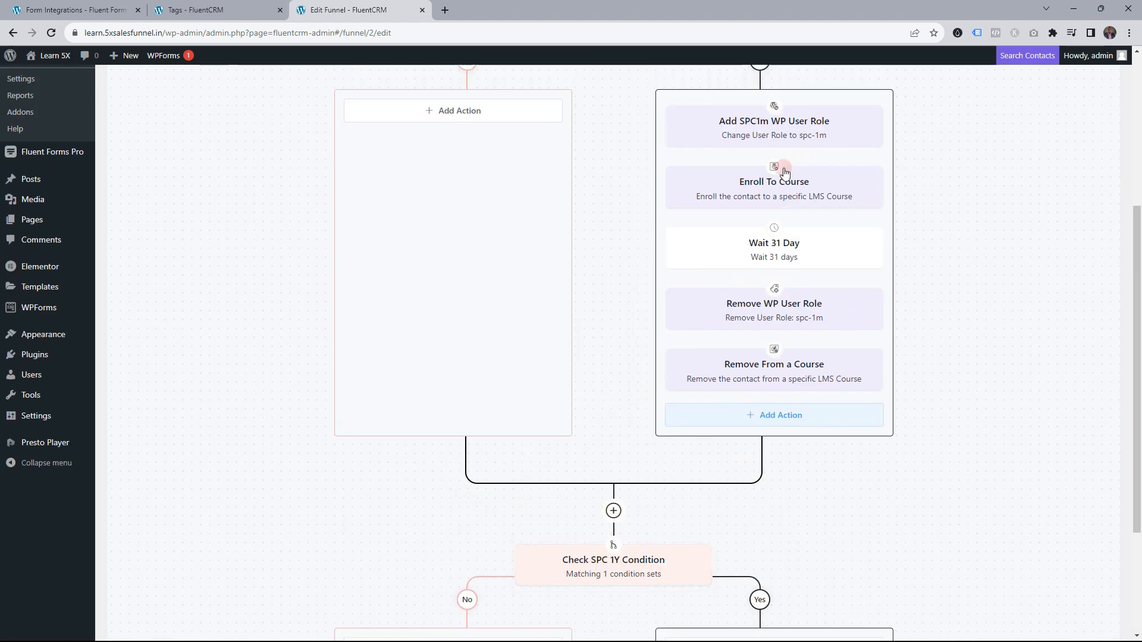
{"action": "scroll", "coordinate": [791, 402], "scroll_direction": "down", "scroll_amount": 3}
{"action": "scroll", "coordinate": [764, 250], "scroll_direction": "up", "scroll_amount": 2}
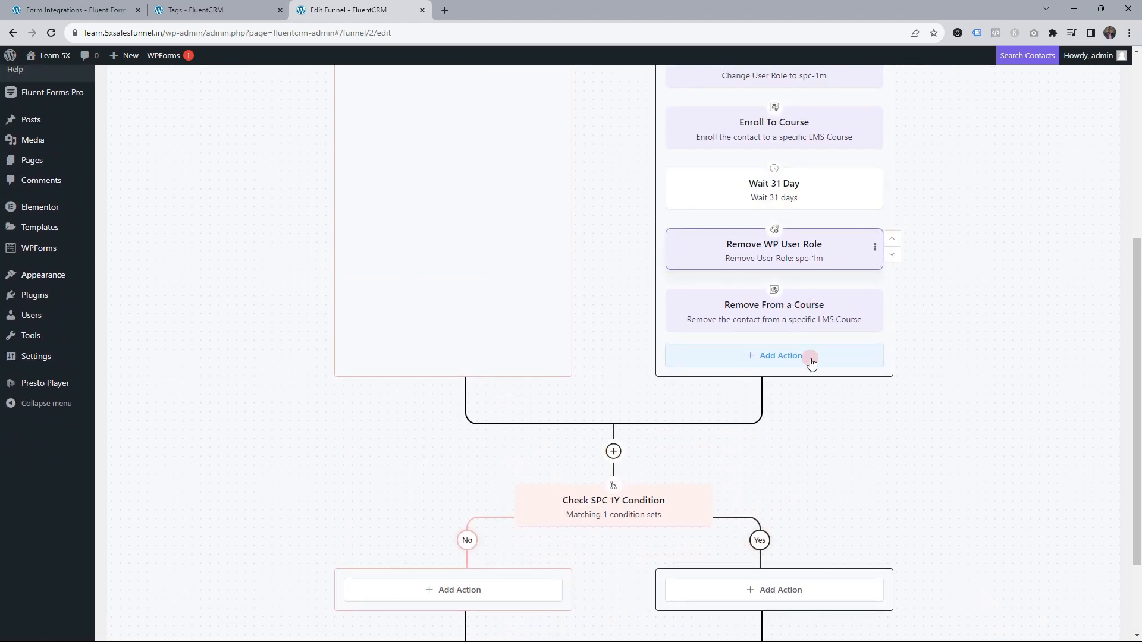
{"action": "scroll", "coordinate": [821, 333], "scroll_direction": "down", "scroll_amount": 2}
Add an 'Add spc 1y' Change WP User Role step assigning spc-1y while keeping existing roles
{"action": "left_click", "coordinate": [781, 472]}
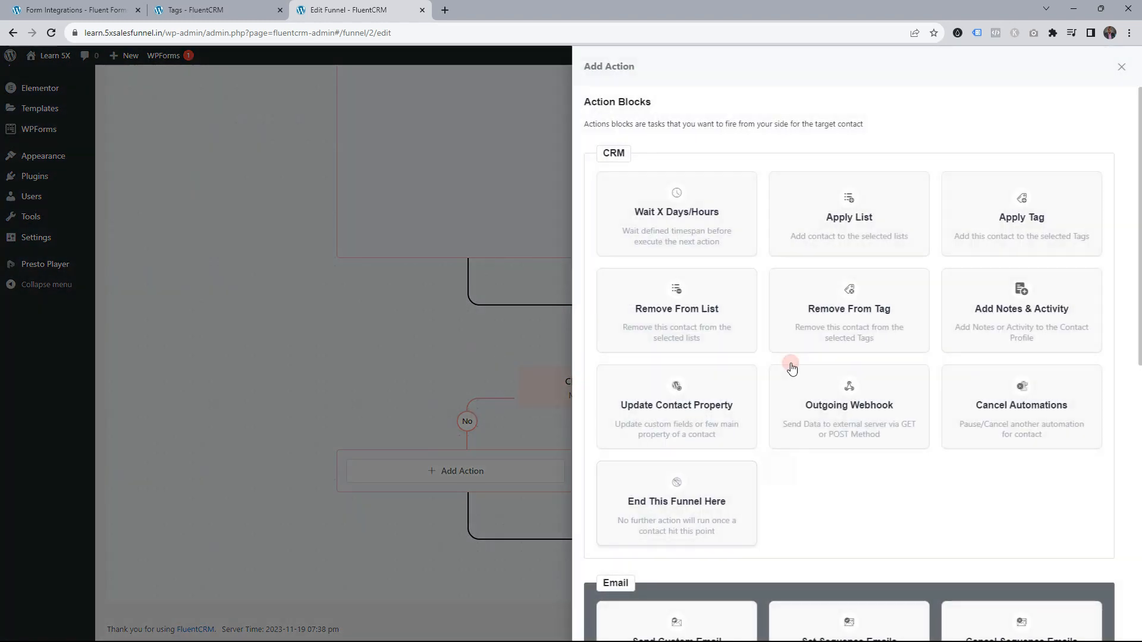
{"action": "scroll", "coordinate": [782, 352], "scroll_direction": "down", "scroll_amount": 9}
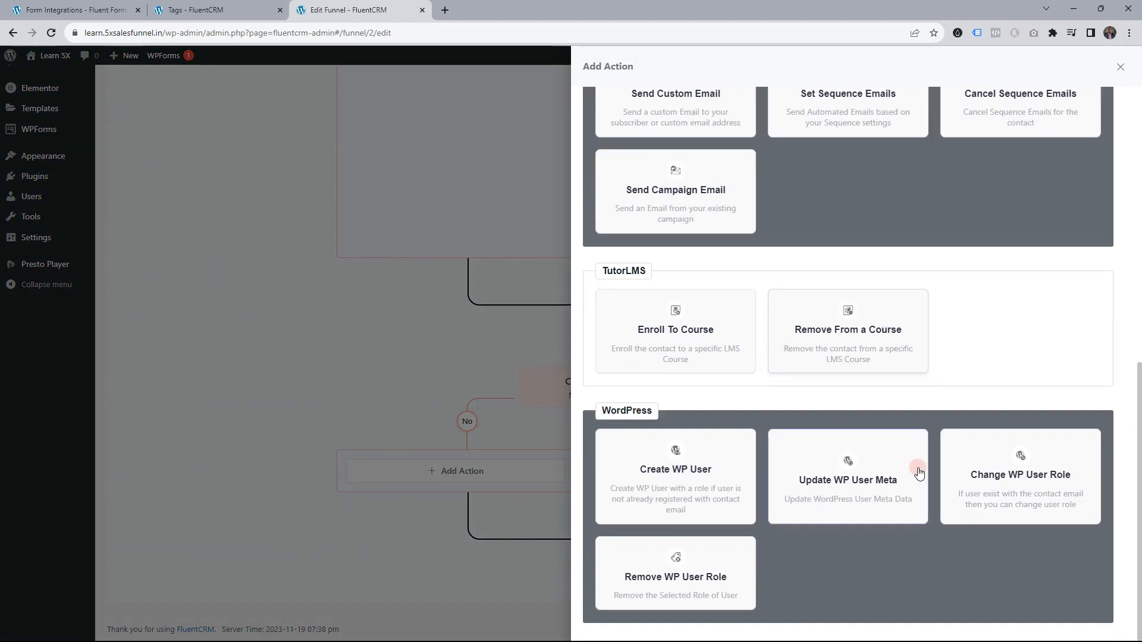
{"action": "left_click", "coordinate": [977, 463]}
{"action": "left_click_drag", "start_coordinate": [617, 168], "coordinate": [593, 168]}
{"action": "type", "text": "Add spc"}
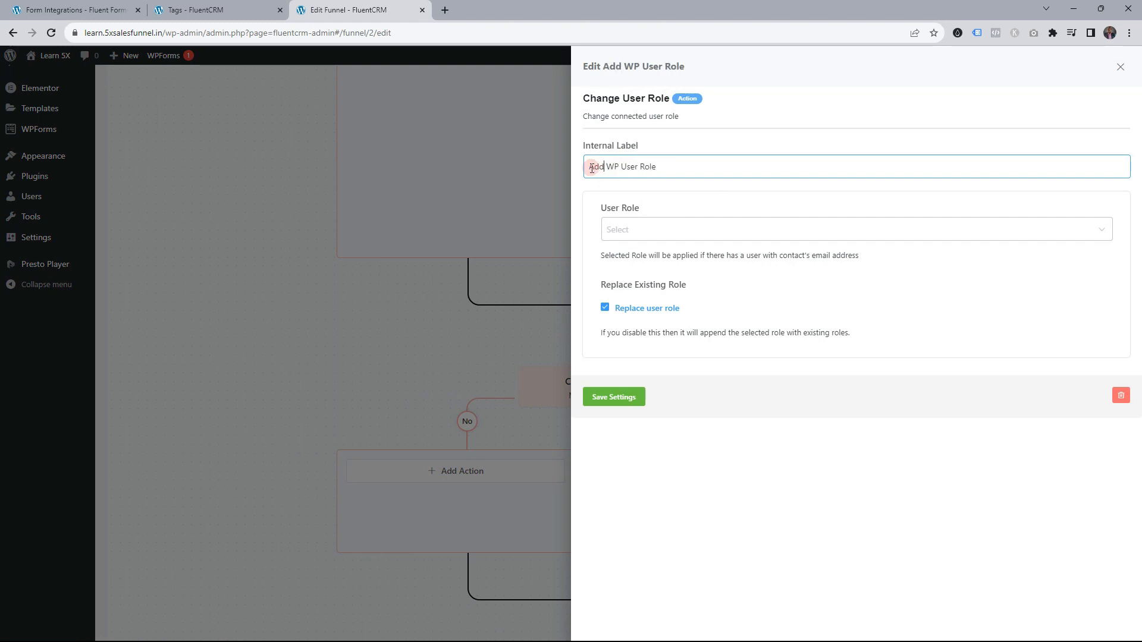
{"action": "type", "text": " 1y"}
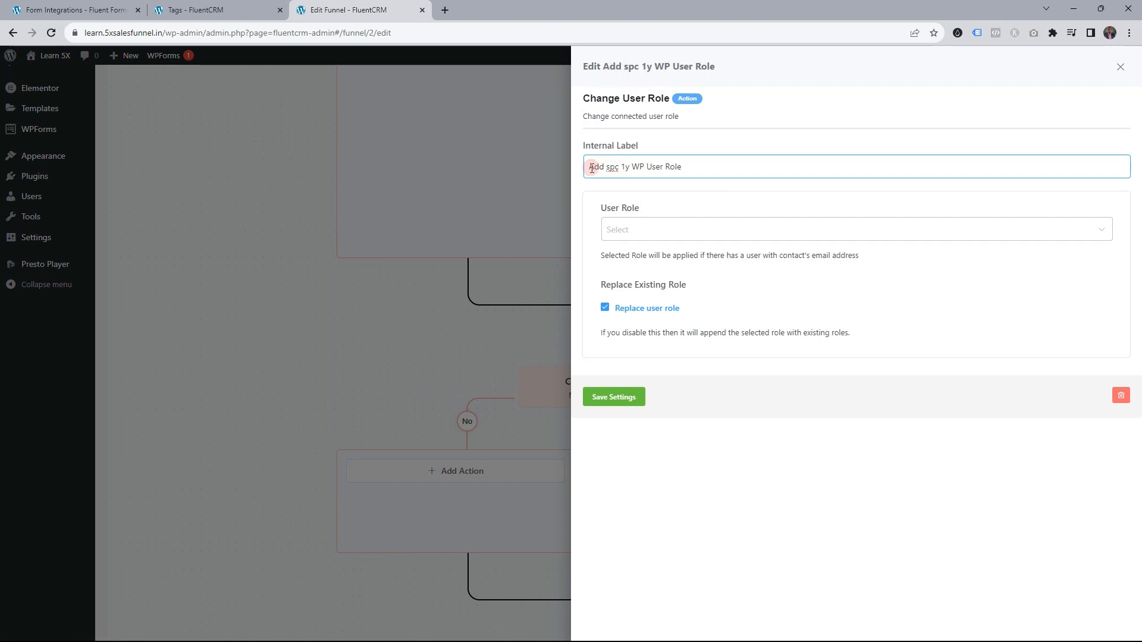
{"action": "left_click", "coordinate": [641, 230]}
{"action": "scroll", "coordinate": [651, 380], "scroll_direction": "down", "scroll_amount": 2}
{"action": "left_click", "coordinate": [647, 393]}
{"action": "left_click", "coordinate": [604, 307]}
{"action": "left_click", "coordinate": [605, 307]}
{"action": "left_click", "coordinate": [622, 394]}
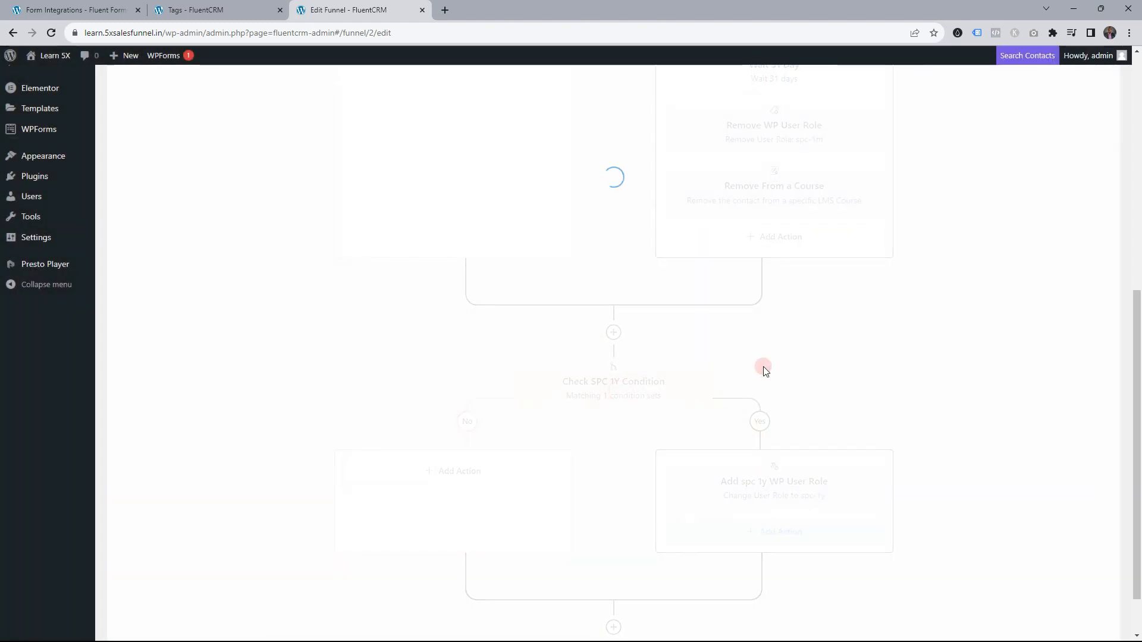
Add an Enroll To Course step with a chosen course and no default welcome email
{"action": "scroll", "coordinate": [790, 476], "scroll_direction": "down", "scroll_amount": 1}
{"action": "left_click", "coordinate": [789, 476]}
{"action": "scroll", "coordinate": [856, 427], "scroll_direction": "down", "scroll_amount": 8}
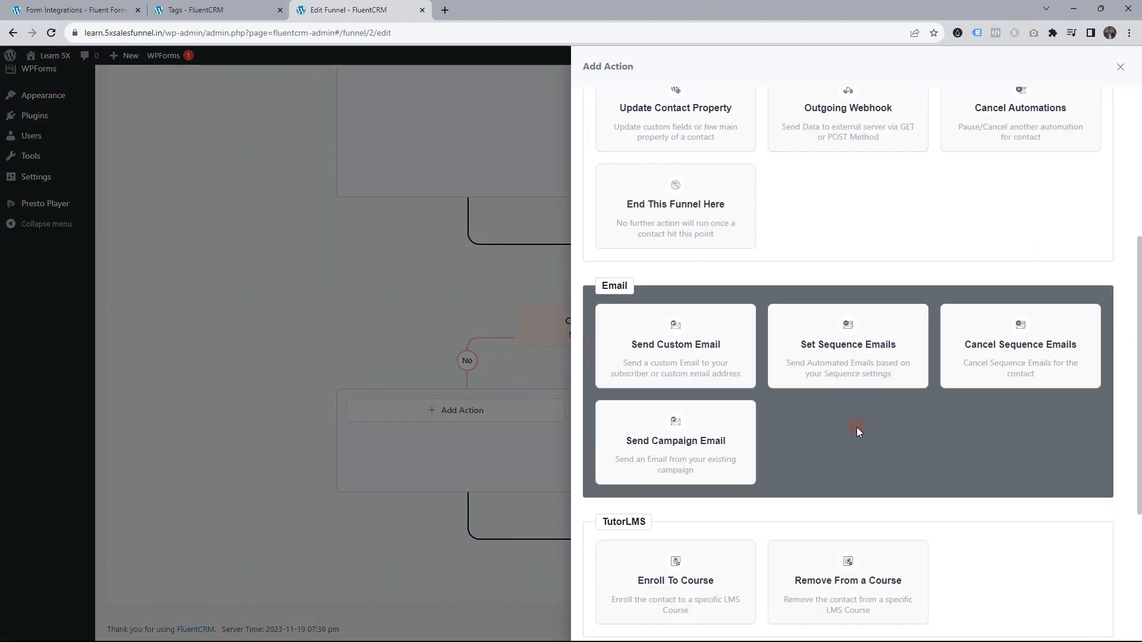
{"action": "left_click", "coordinate": [679, 337]}
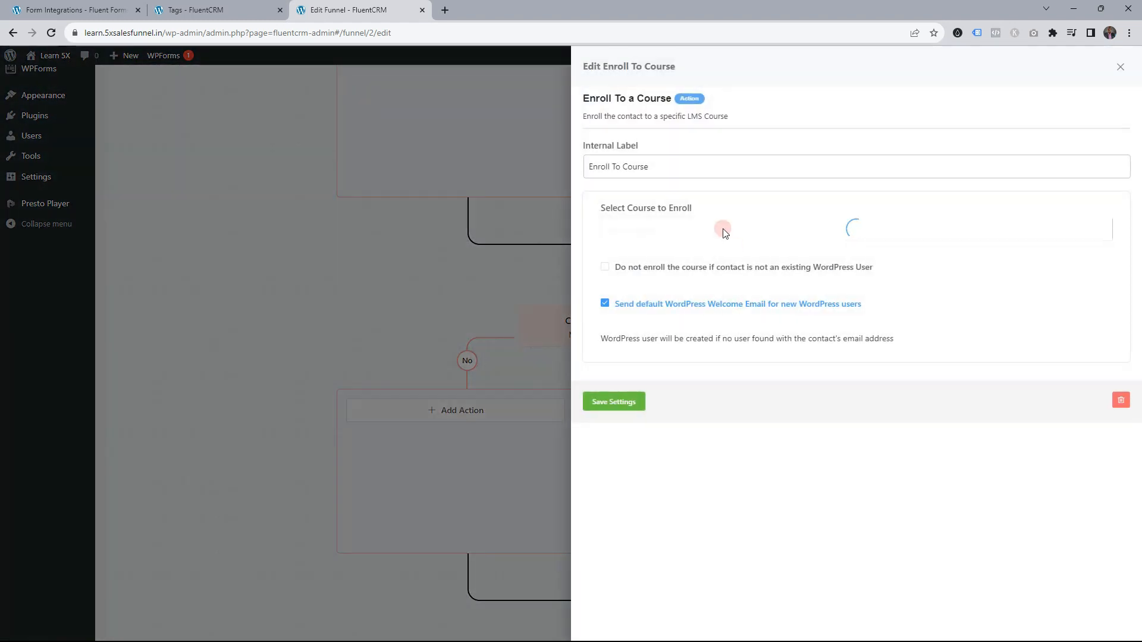
{"action": "left_click", "coordinate": [636, 166]}
{"action": "left_click", "coordinate": [643, 229]}
{"action": "left_click", "coordinate": [645, 257]}
{"action": "left_click", "coordinate": [605, 302]}
{"action": "left_click", "coordinate": [606, 266]}
{"action": "left_click", "coordinate": [629, 403]}
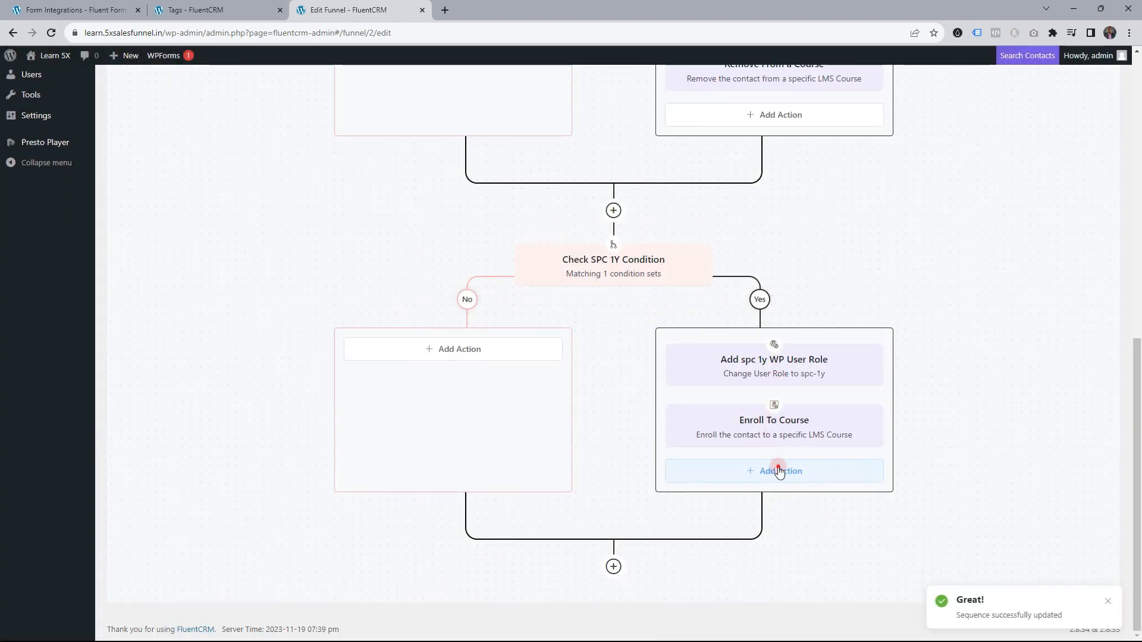
Add a Wait 365 Days step labelled and set to 365 days, and save it
{"action": "left_click", "coordinate": [779, 471]}
{"action": "scroll", "coordinate": [788, 411], "scroll_direction": "down", "scroll_amount": 4}
{"action": "scroll", "coordinate": [681, 171], "scroll_direction": "up", "scroll_amount": 4}
{"action": "left_click", "coordinate": [682, 176]}
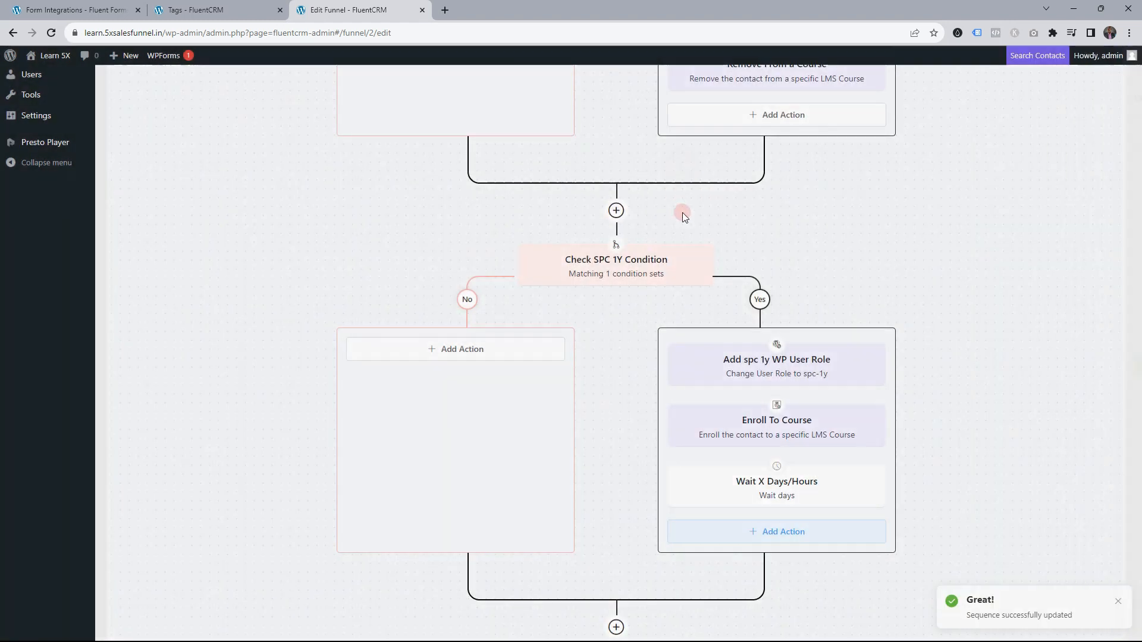
{"action": "double_click", "coordinate": [611, 167]}
{"action": "type", "text": "365 Days/Hours"}
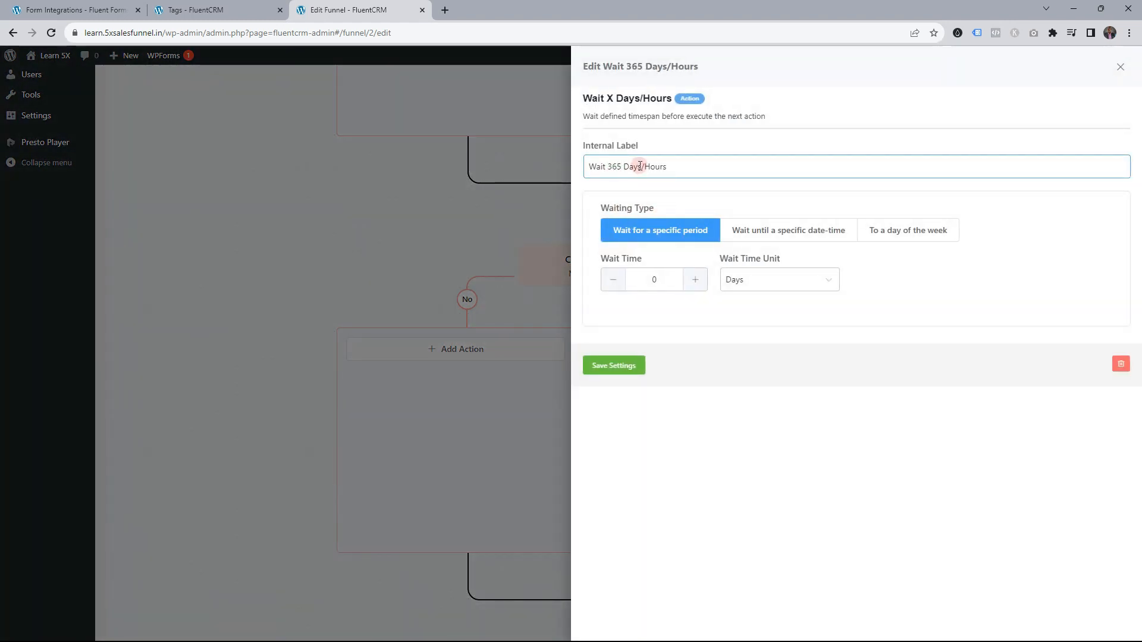
{"action": "left_click_drag", "start_coordinate": [641, 167], "coordinate": [712, 173]}
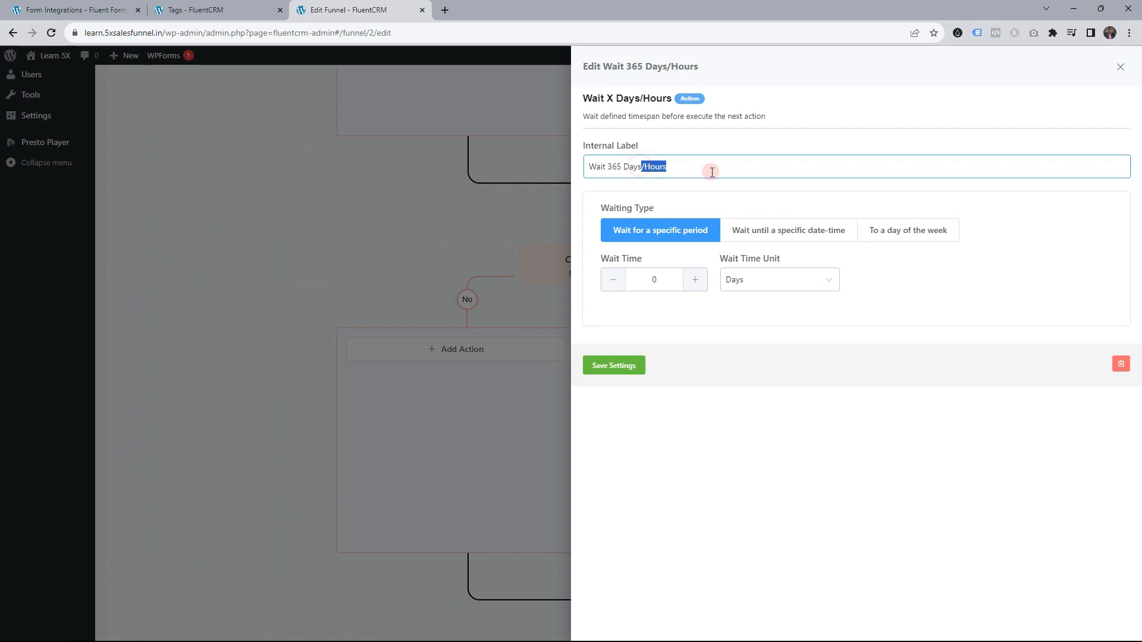
{"action": "double_click", "coordinate": [651, 279]}
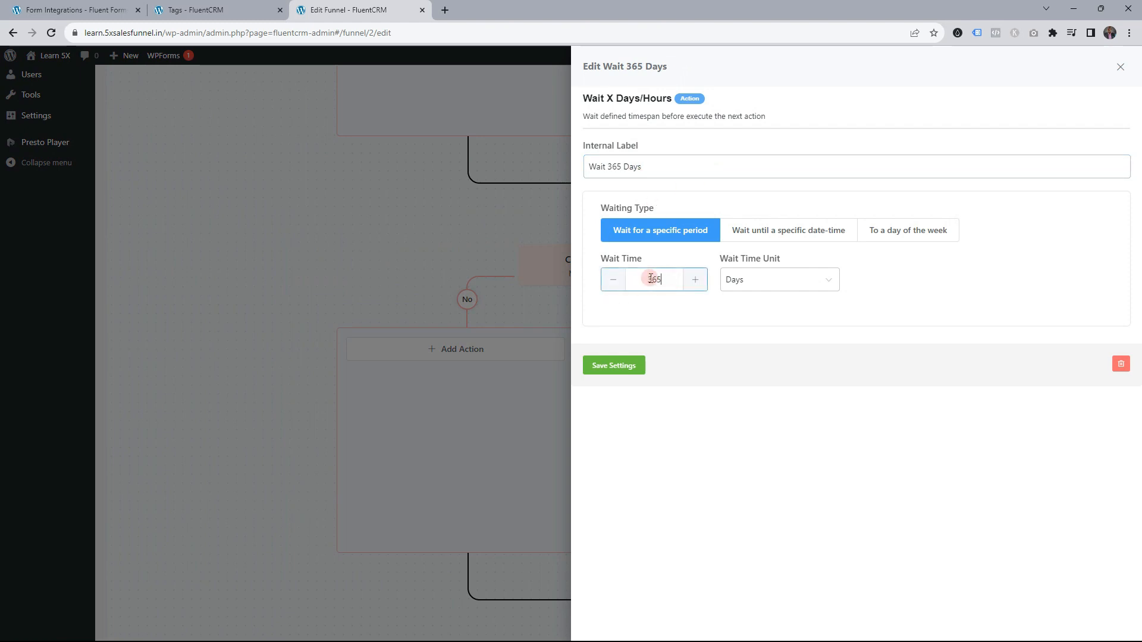
{"action": "left_click", "coordinate": [627, 367]}
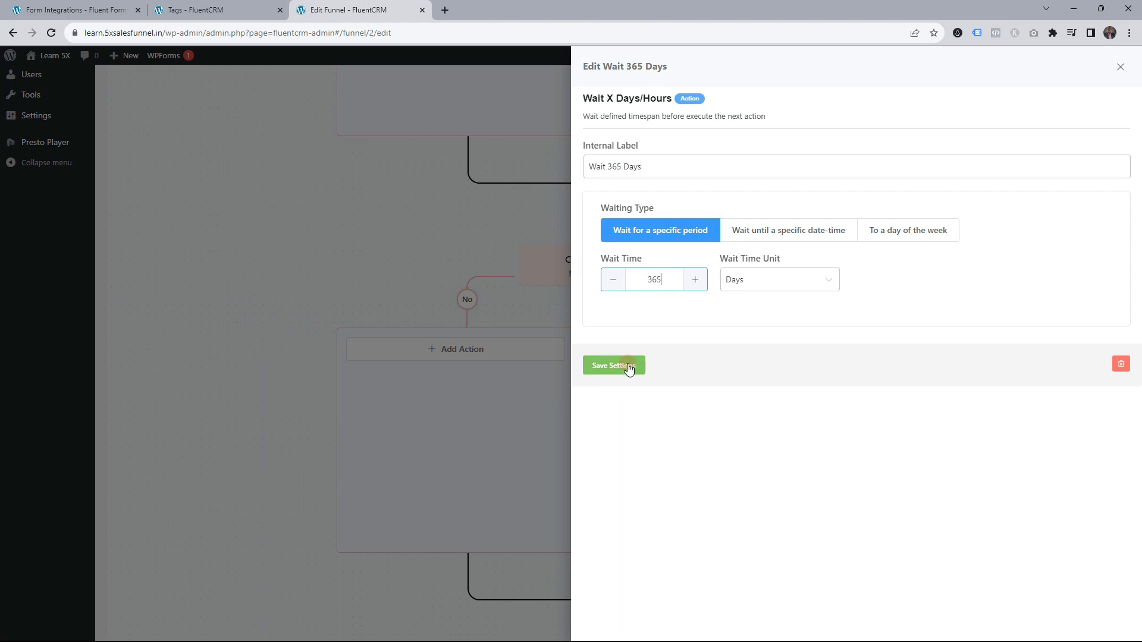
{"action": "scroll", "coordinate": [807, 454], "scroll_direction": "down", "scroll_amount": 1}
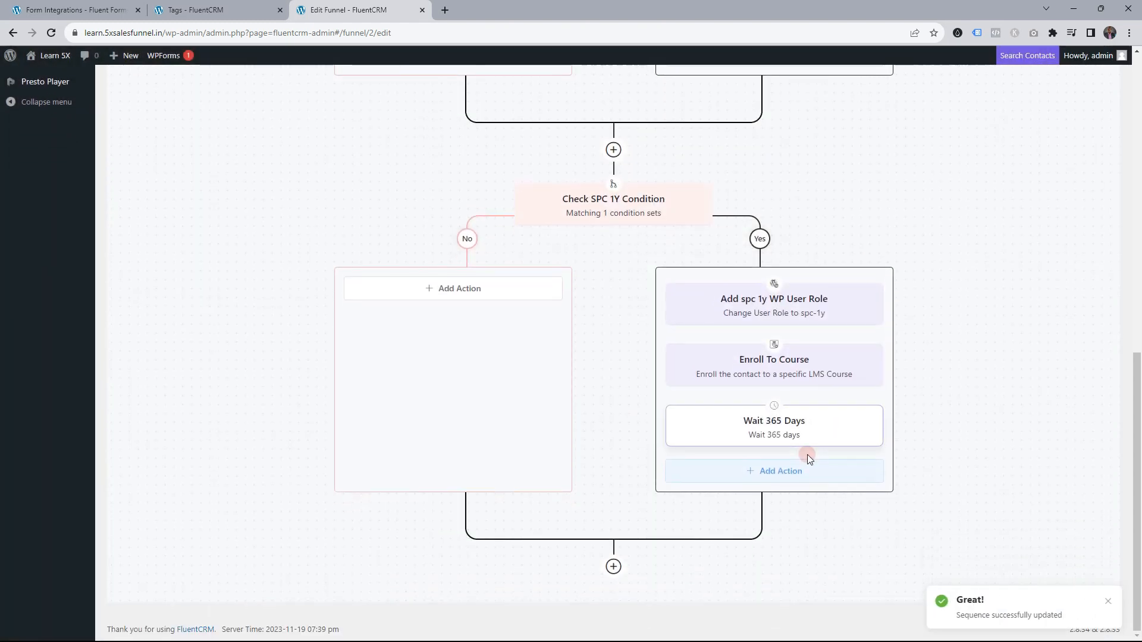
Add a Remove WP User Role step removing spc-1y, replacing a mistakenly added role step
{"action": "left_click", "coordinate": [783, 471]}
{"action": "scroll", "coordinate": [728, 404], "scroll_direction": "down", "scroll_amount": 9}
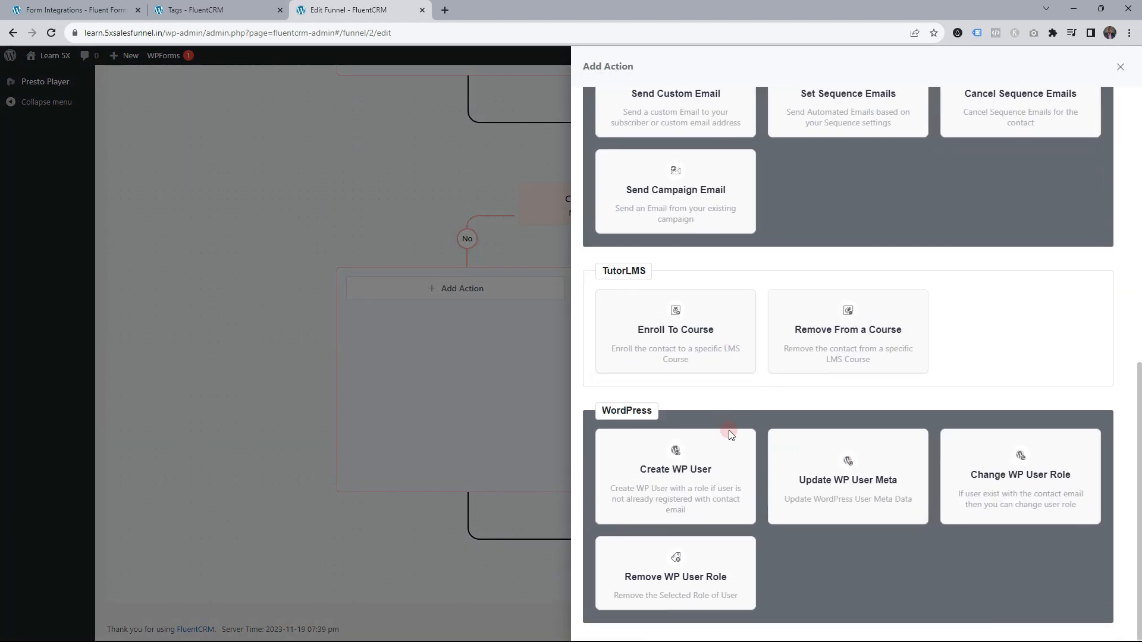
{"action": "left_click", "coordinate": [1011, 494]}
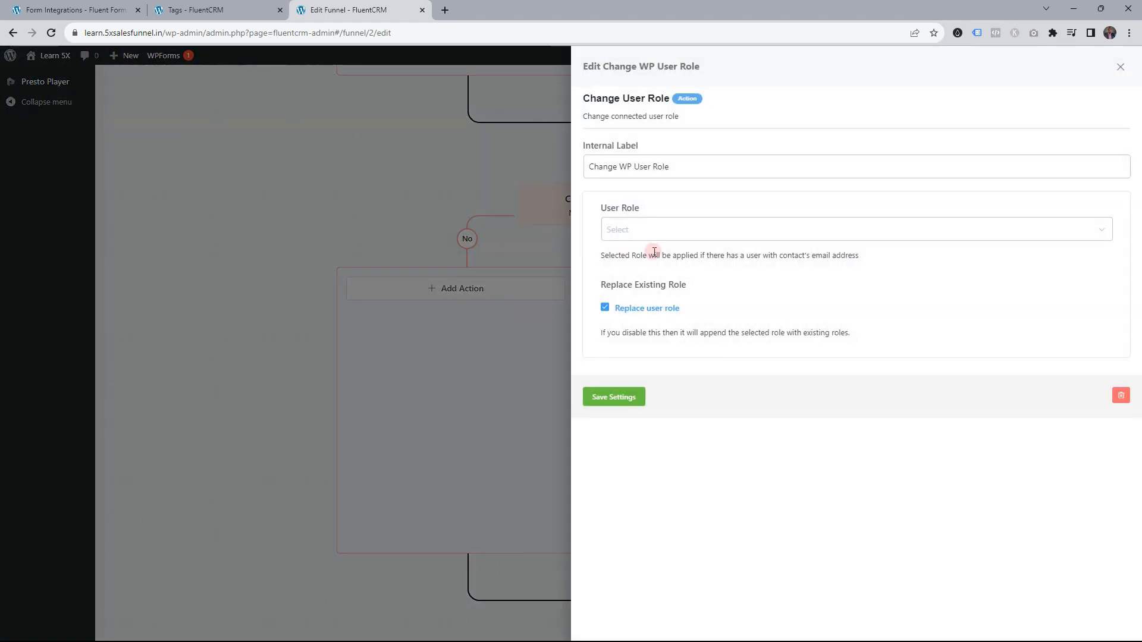
{"action": "left_click", "coordinate": [1121, 396]}
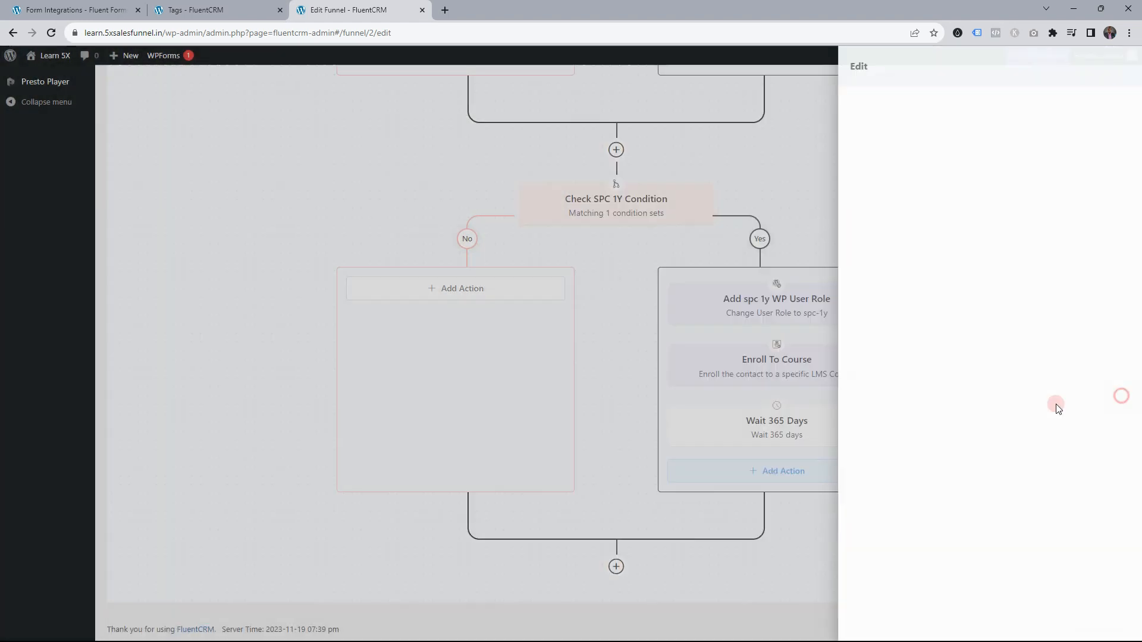
{"action": "left_click", "coordinate": [783, 476]}
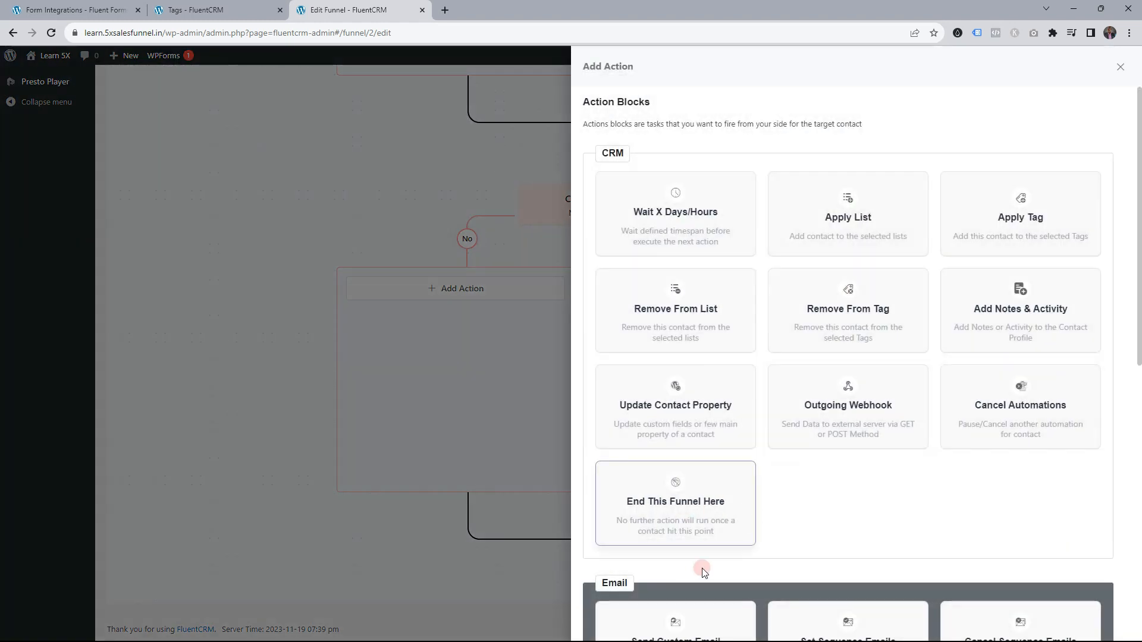
{"action": "scroll", "coordinate": [705, 548], "scroll_direction": "down", "scroll_amount": 10}
{"action": "left_click", "coordinate": [673, 580]}
{"action": "left_click", "coordinate": [659, 228]}
{"action": "type", "text": "s"}
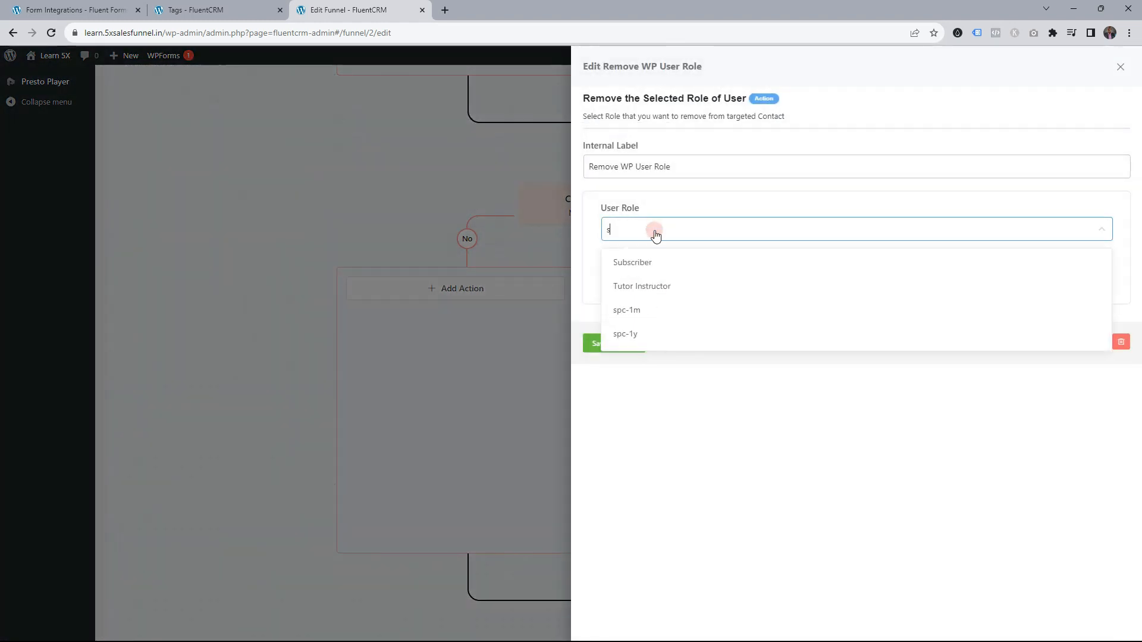
{"action": "left_click", "coordinate": [650, 332]}
{"action": "left_click", "coordinate": [629, 341]}
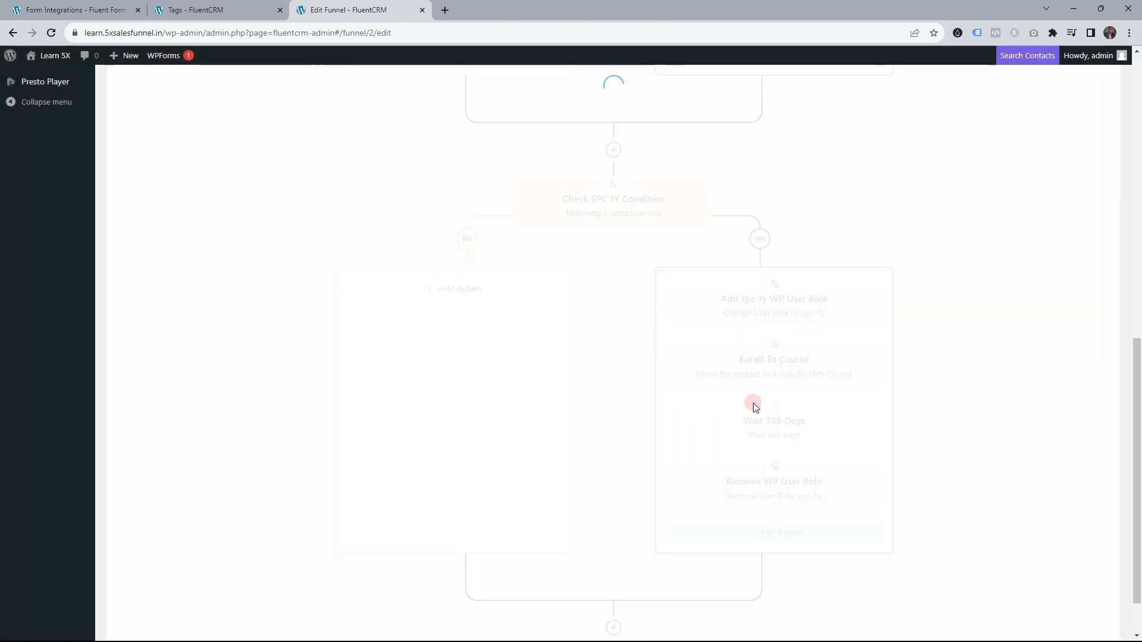
Add a Remove From a Course step with the course selected, and save it
{"action": "left_click", "coordinate": [772, 468]}
{"action": "scroll", "coordinate": [804, 438], "scroll_direction": "down", "scroll_amount": 8}
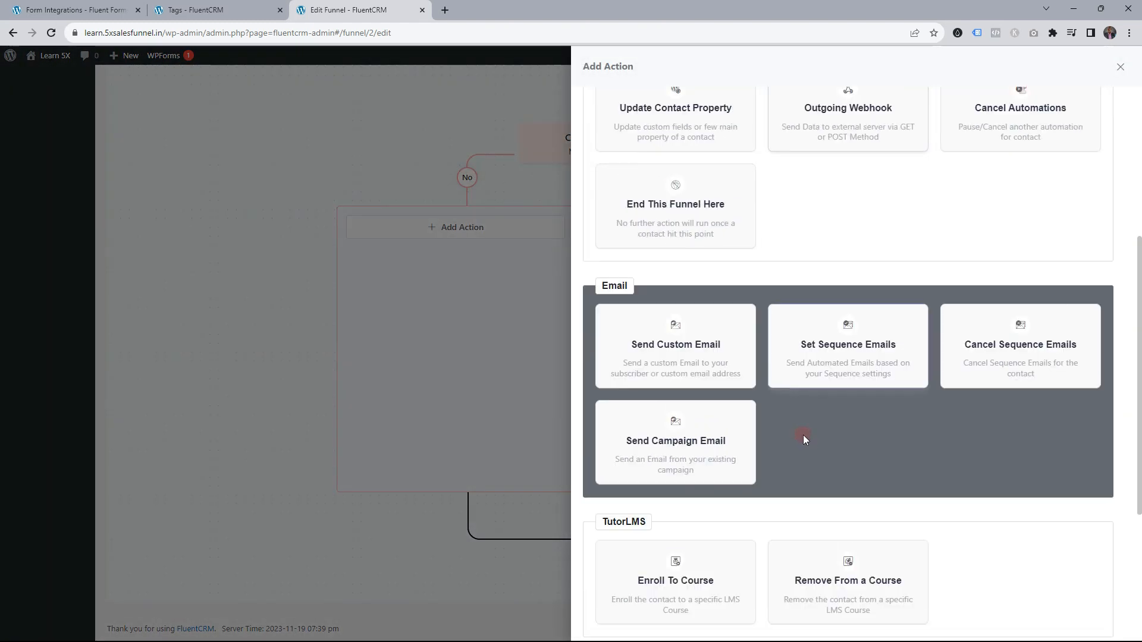
{"action": "left_click", "coordinate": [812, 375]}
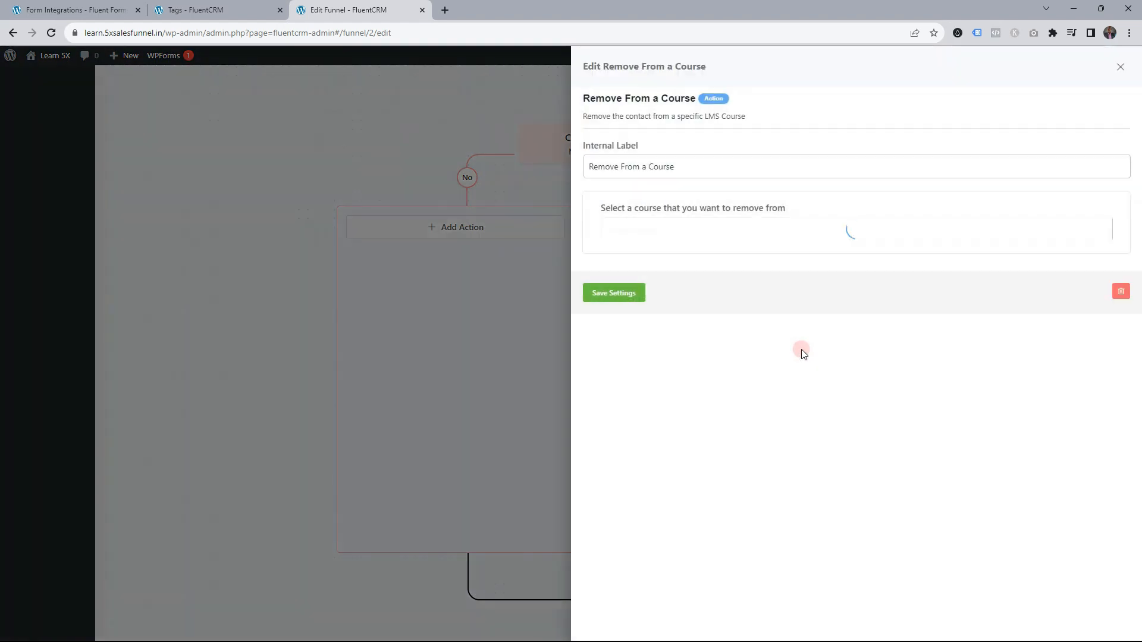
{"action": "left_click", "coordinate": [656, 229]}
{"action": "left_click", "coordinate": [660, 260]}
{"action": "left_click", "coordinate": [640, 294]}
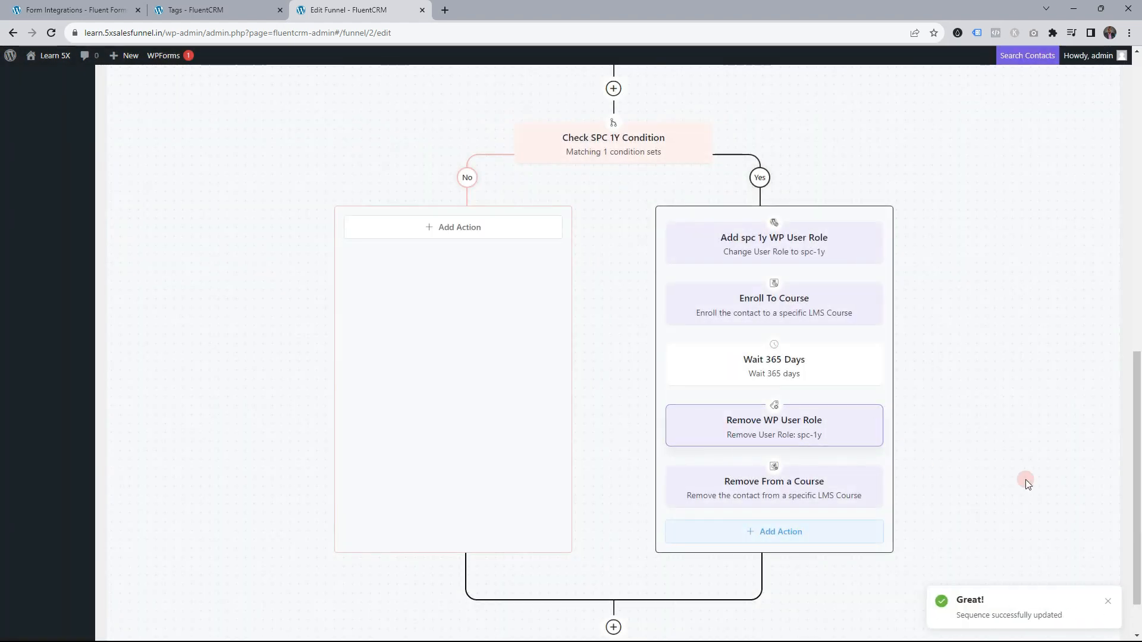
{"action": "scroll", "coordinate": [1003, 474], "scroll_direction": "down", "scroll_amount": 1}
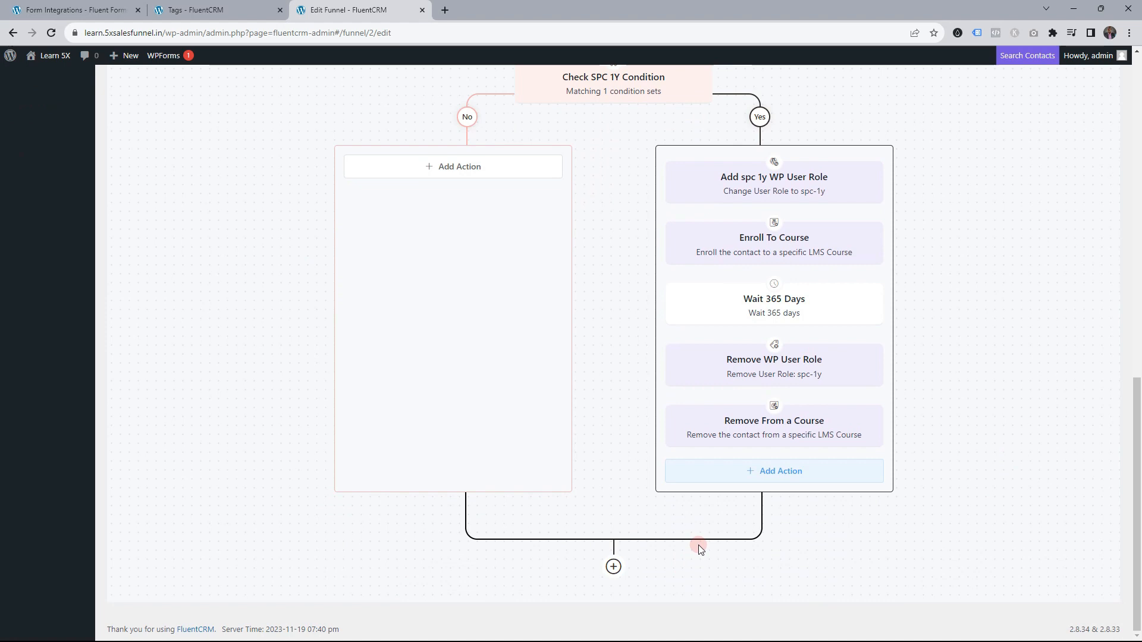
Publish the SPC Access funnel, close the funnel and tags tabs, and open Pages in a new tab
{"action": "scroll", "coordinate": [887, 267], "scroll_direction": "up", "scroll_amount": 15}
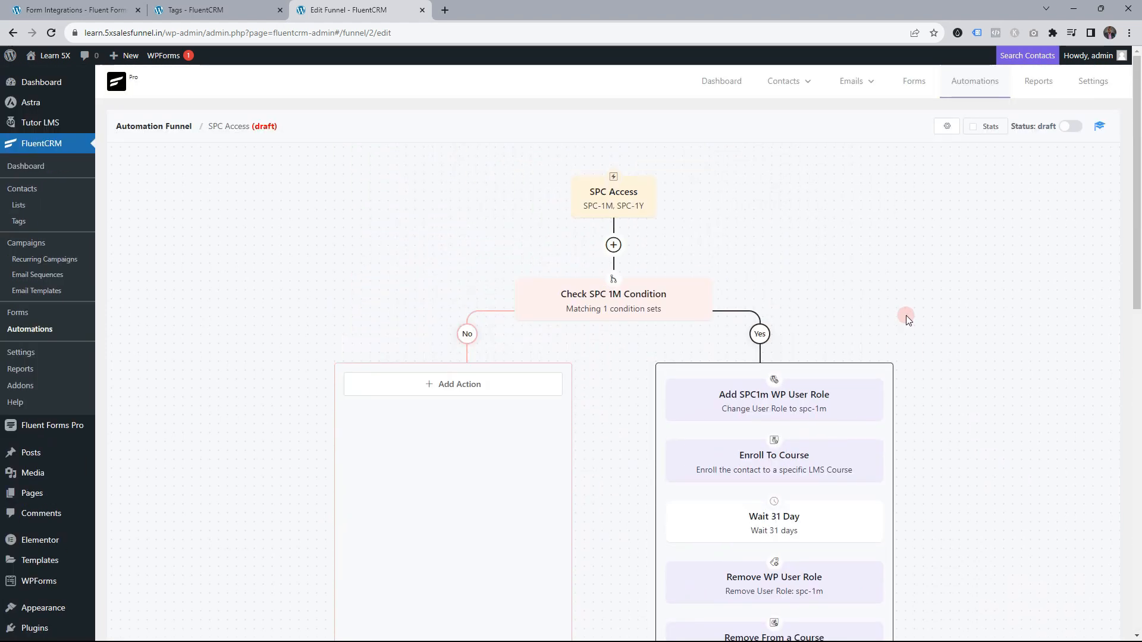
{"action": "left_click", "coordinate": [1072, 127]}
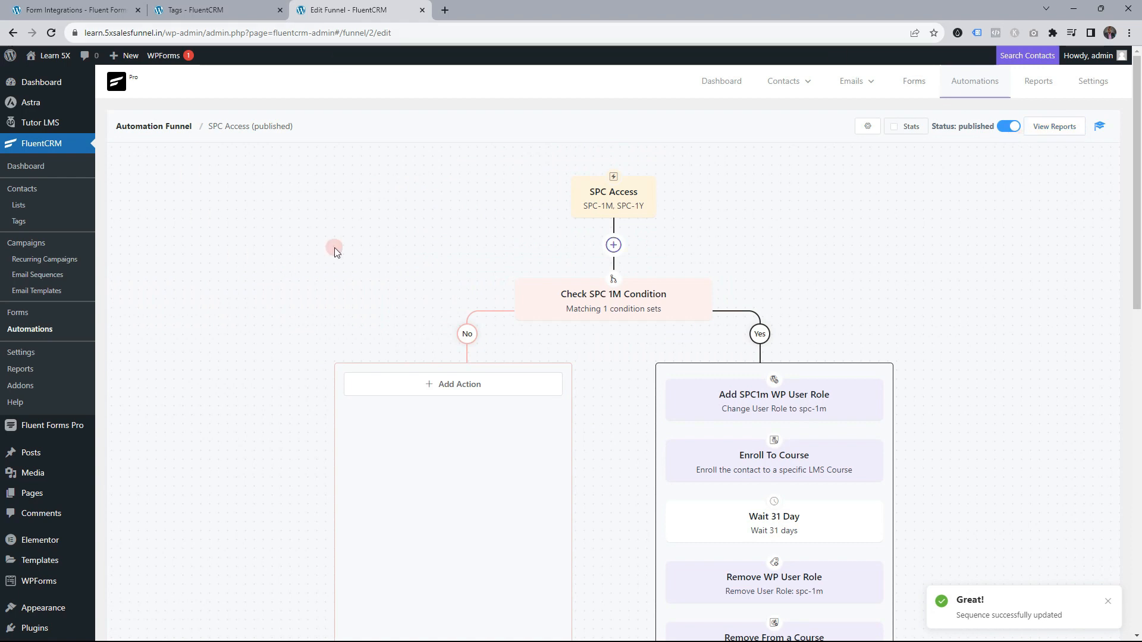
{"action": "middle_click", "coordinate": [341, 8]}
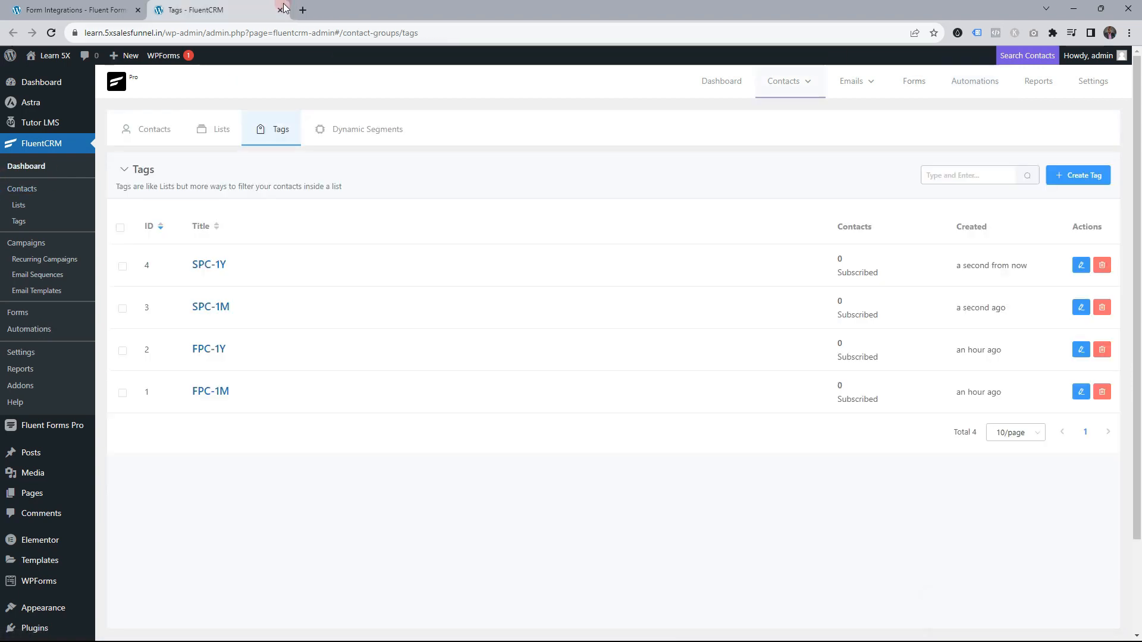
{"action": "middle_click", "coordinate": [242, 7]}
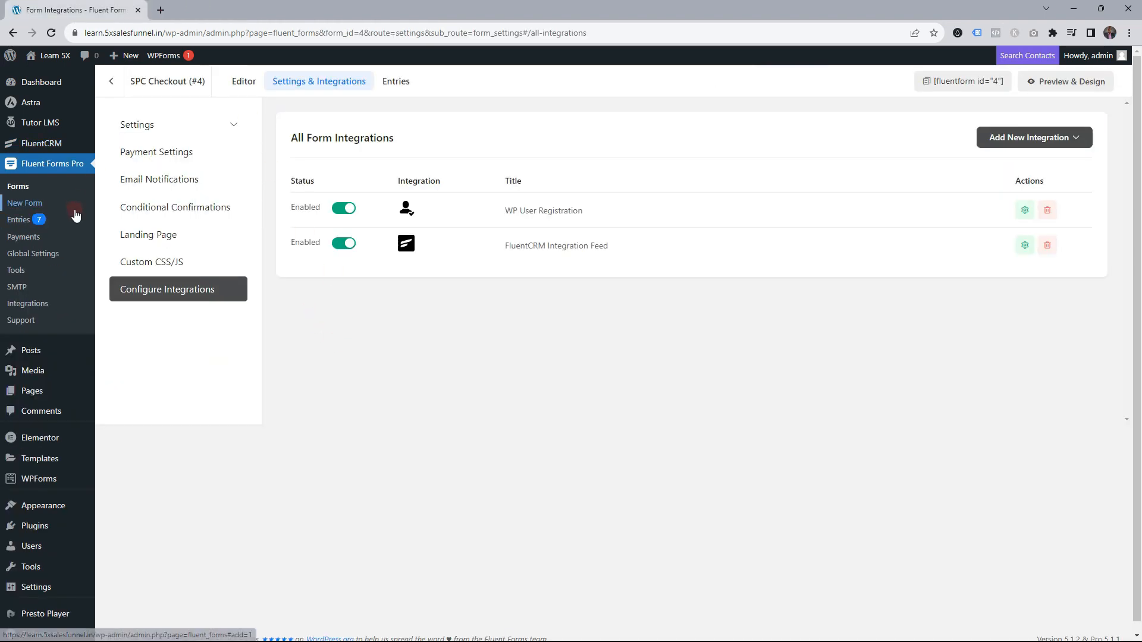
{"action": "middle_click", "coordinate": [30, 397]}
Switch to the Pages list, close the integrations tab, and open a new page for the SPC Checkout title
{"action": "left_click", "coordinate": [198, 9]}
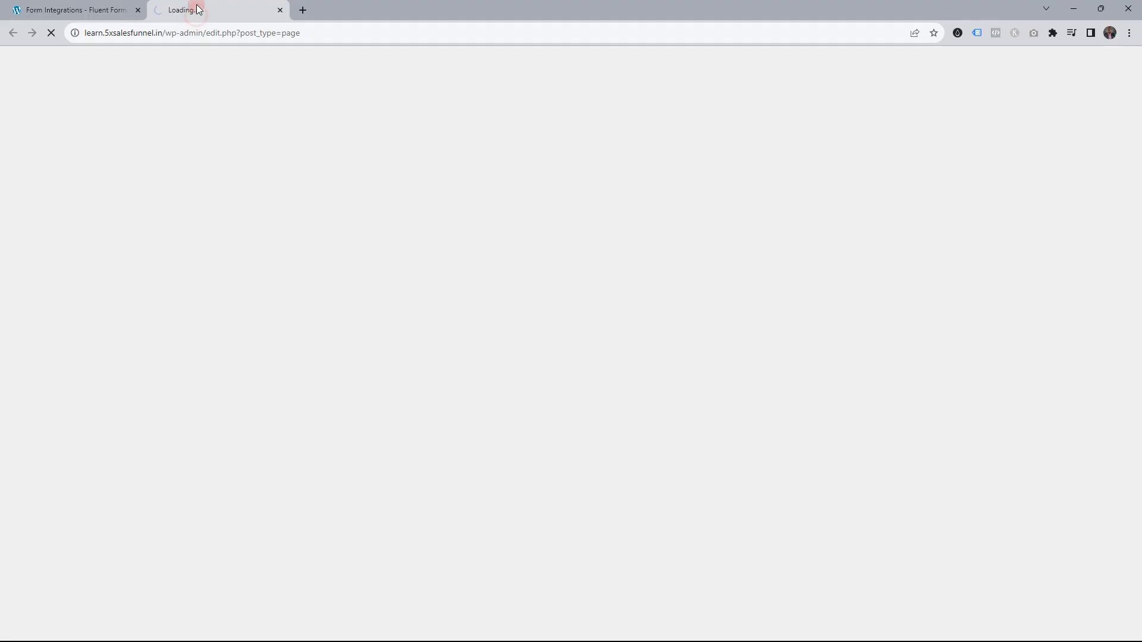
{"action": "middle_click", "coordinate": [113, 11]}
{"action": "scroll", "coordinate": [404, 312], "scroll_direction": "down", "scroll_amount": 1}
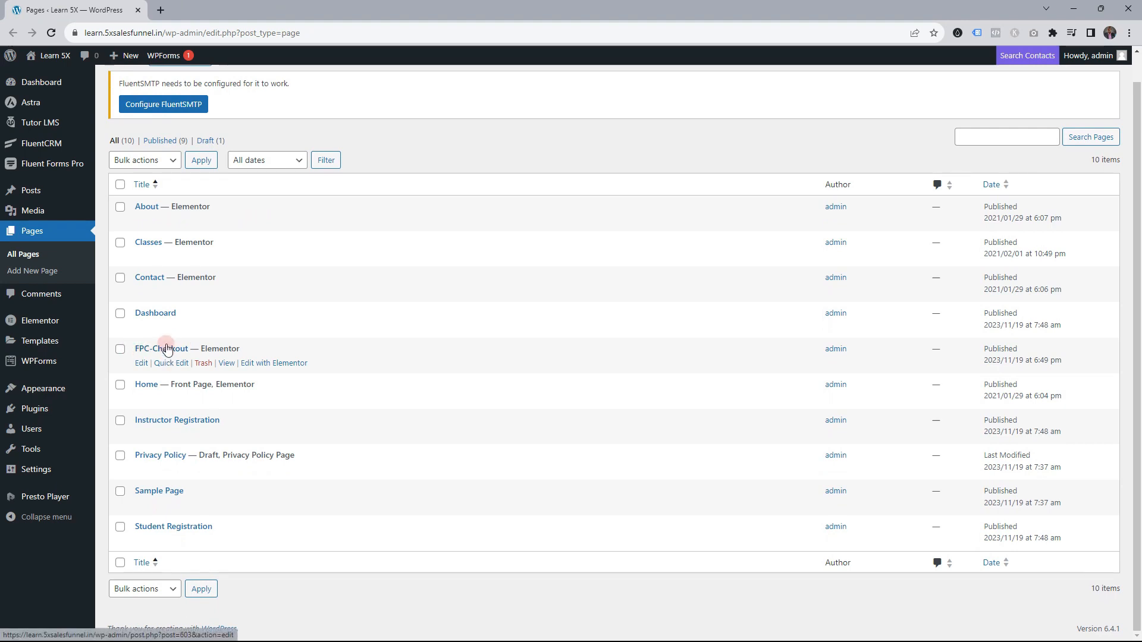
{"action": "scroll", "coordinate": [202, 179], "scroll_direction": "up", "scroll_amount": 1}
{"action": "middle_click", "coordinate": [176, 86]}
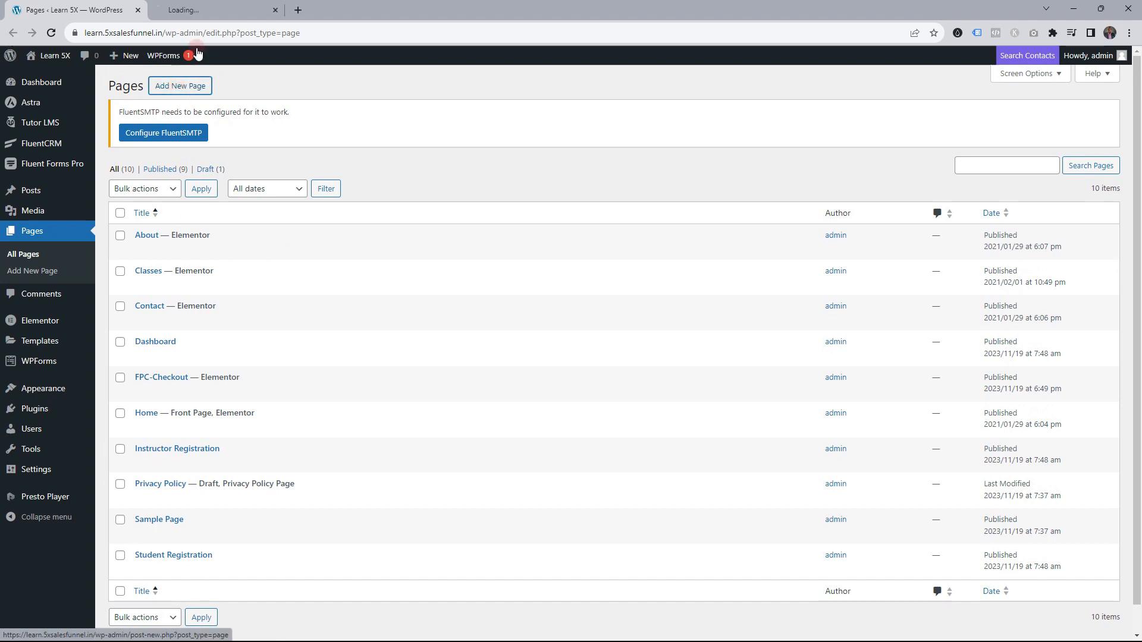
{"action": "key", "text": "ctrl+Tab"}
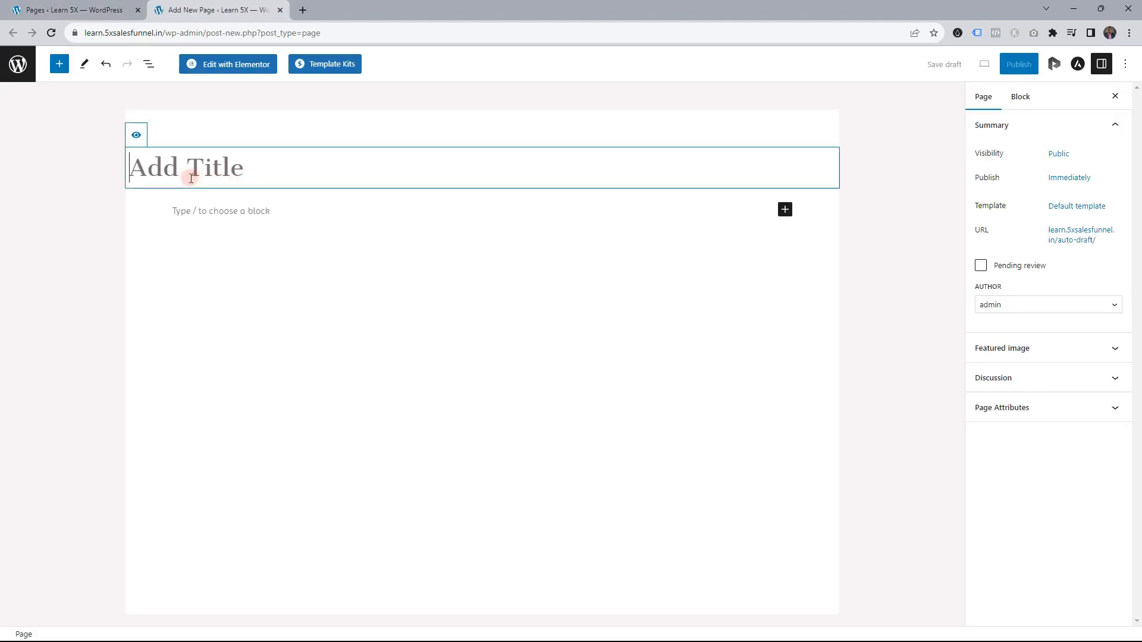
{"action": "type", "text": "SPC Checkout"}
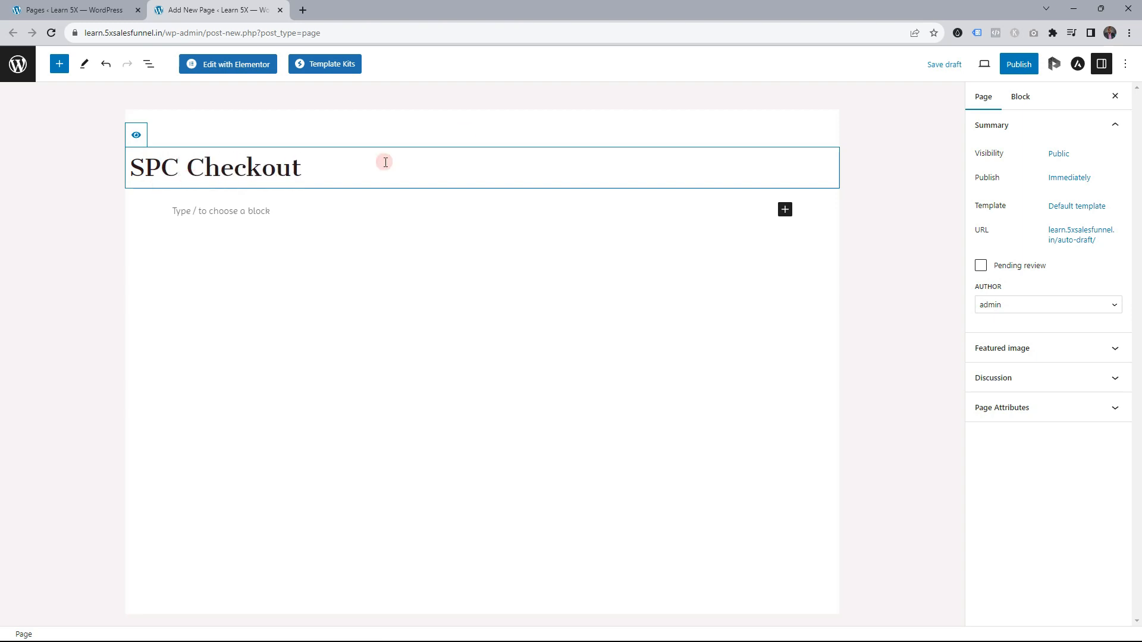
Open the page in Elementor and set its layout to Elementor Canvas
{"action": "left_click", "coordinate": [220, 68]}
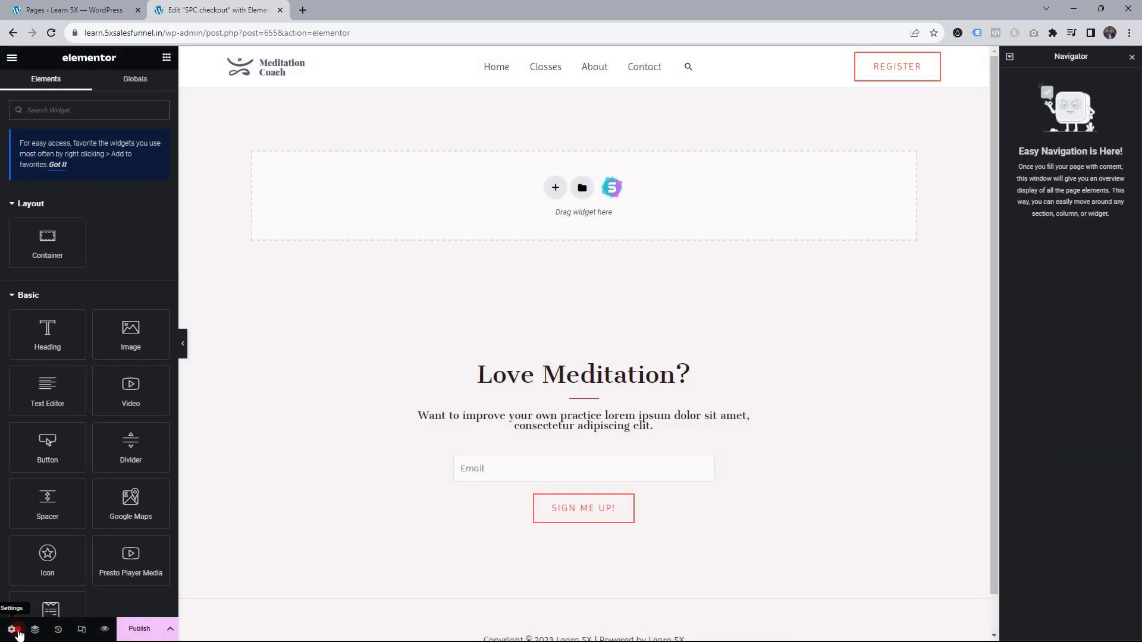
{"action": "left_click", "coordinate": [135, 427]}
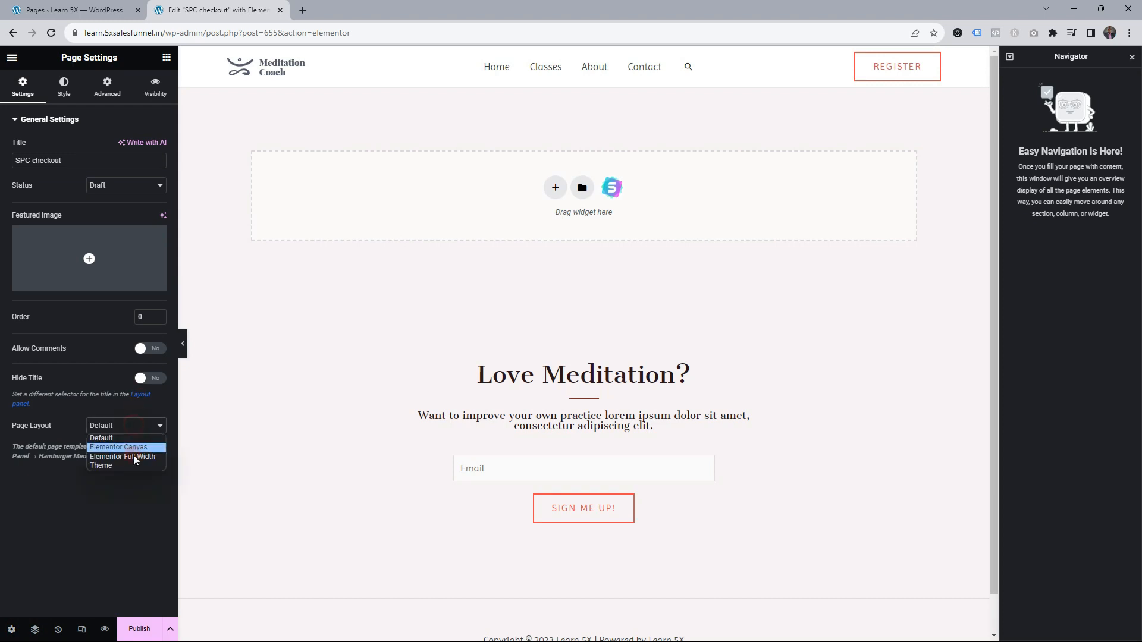
{"action": "left_click", "coordinate": [135, 450]}
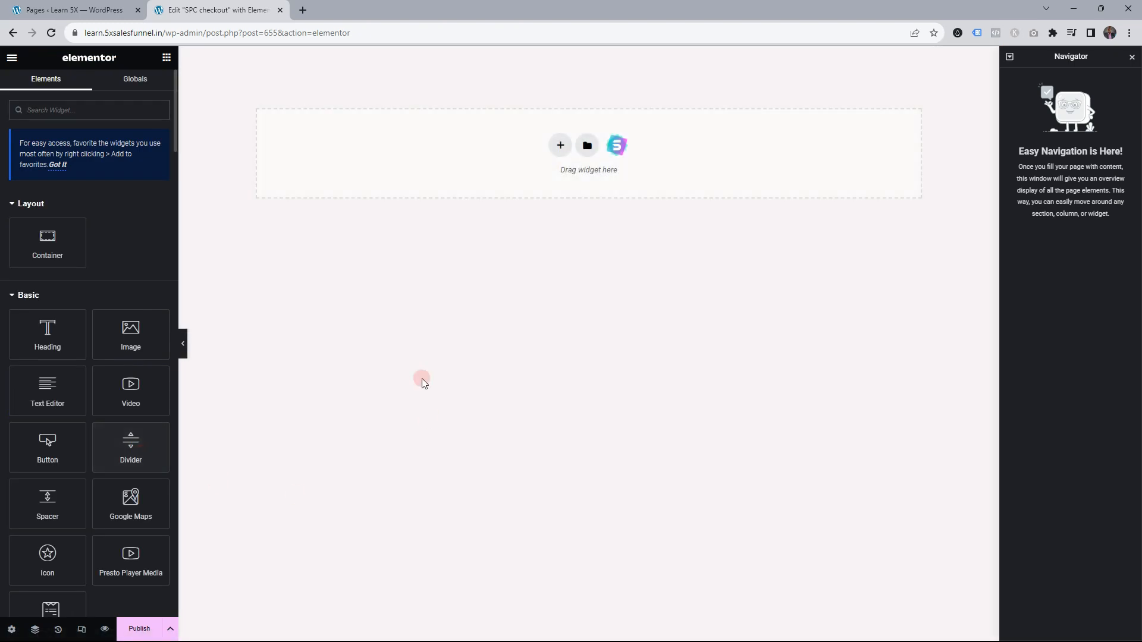
Add a single-column container with unlinked padding 75 top, 10 right, 75 bottom, 10 left
{"action": "left_click", "coordinate": [560, 147]}
{"action": "left_click", "coordinate": [451, 175]}
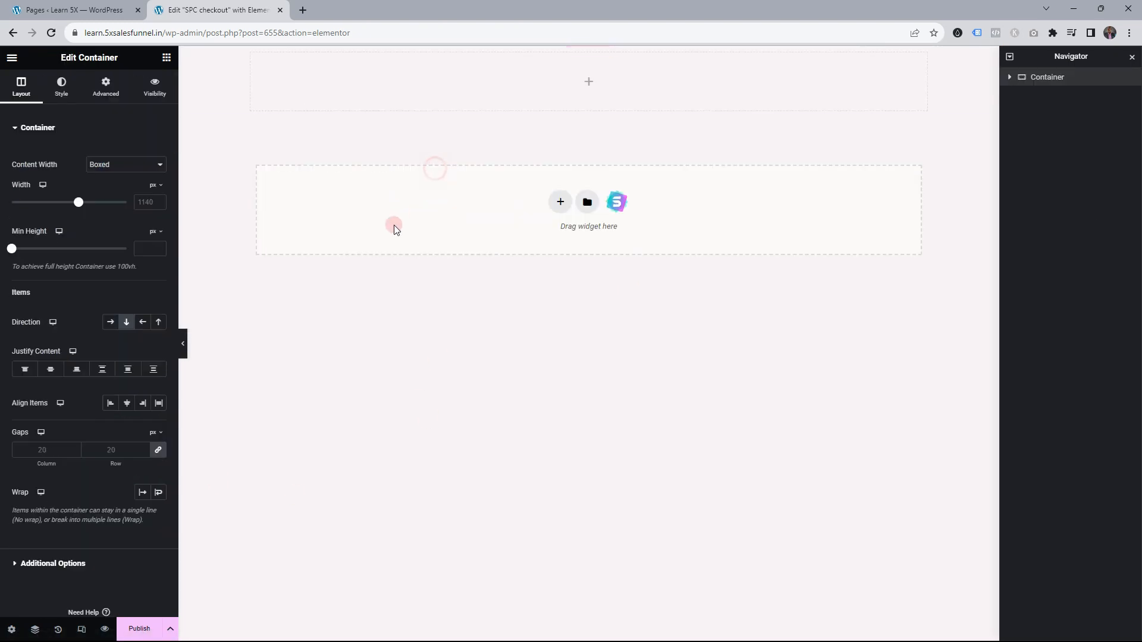
{"action": "left_click", "coordinate": [106, 87]}
{"action": "left_click", "coordinate": [153, 217]}
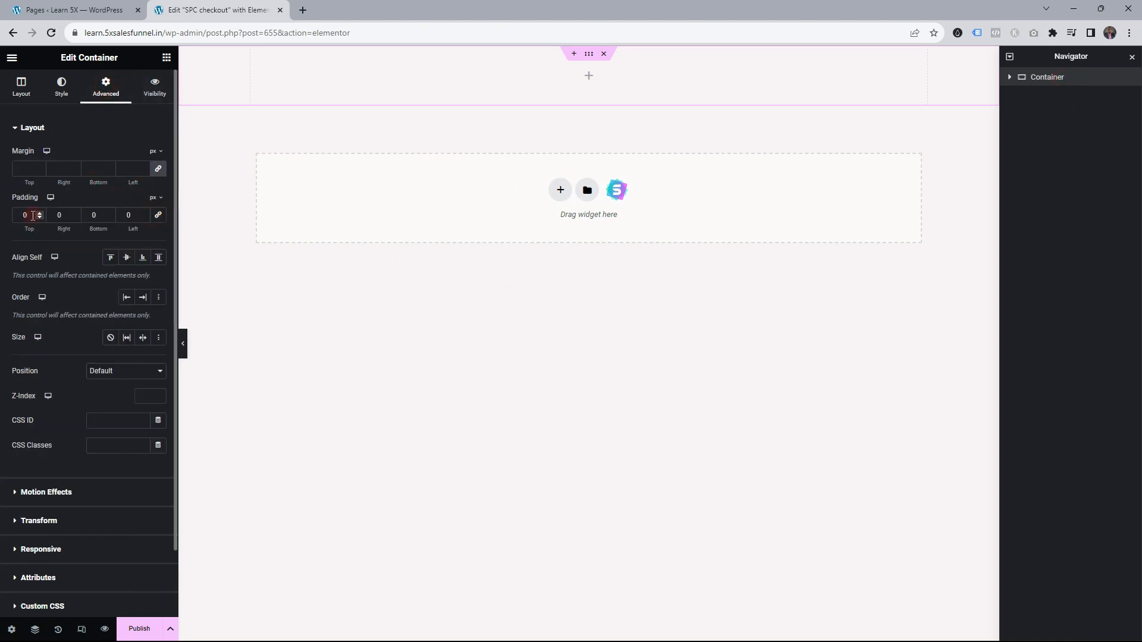
{"action": "type", "text": "75"}
{"action": "key", "text": "Tab"}
{"action": "type", "text": "10"}
{"action": "key", "text": "Tab"}
{"action": "type", "text": "75"}
{"action": "key", "text": "Tab"}
{"action": "type", "text": "10"}
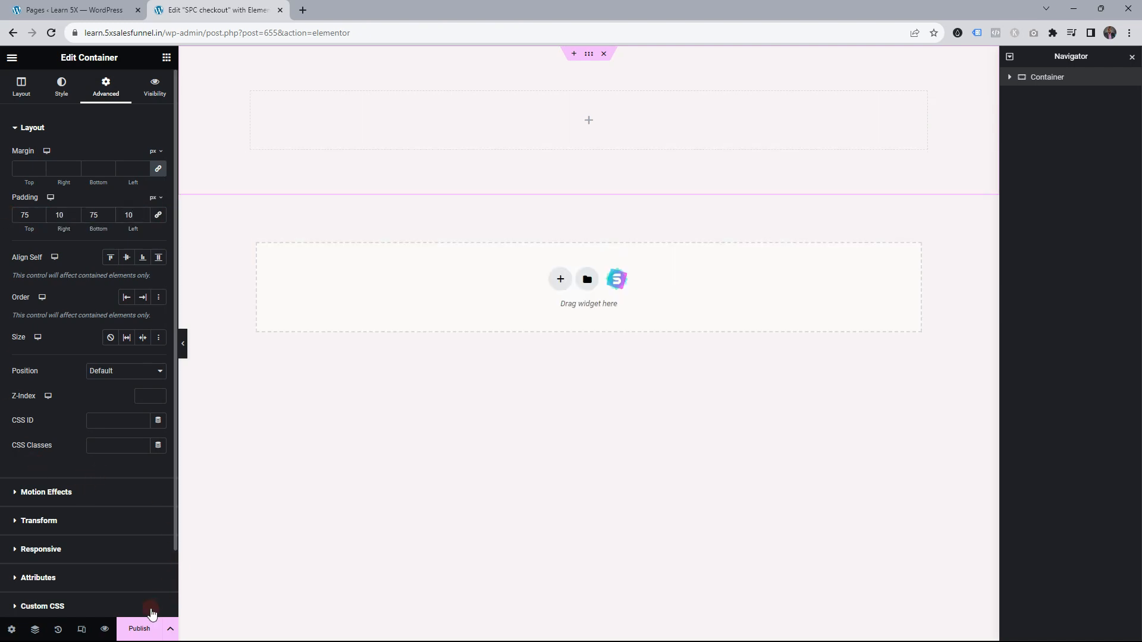
{"action": "left_click", "coordinate": [166, 57]}
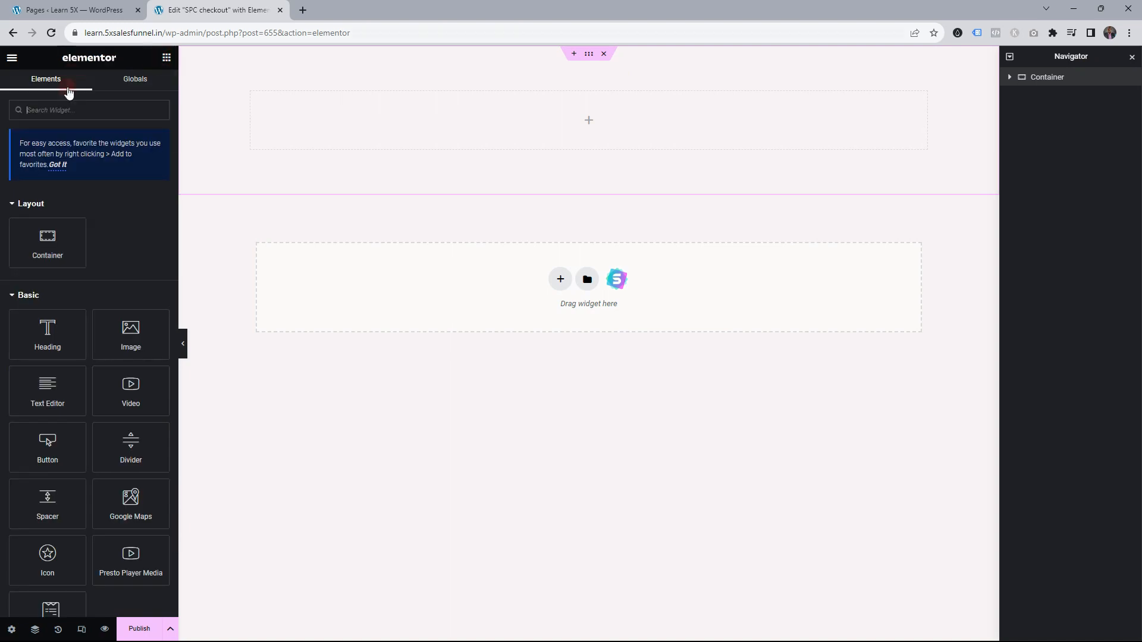
Drag a Fluent Forms widget into the container and a Heading widget above it
{"action": "type", "text": "fluen"}
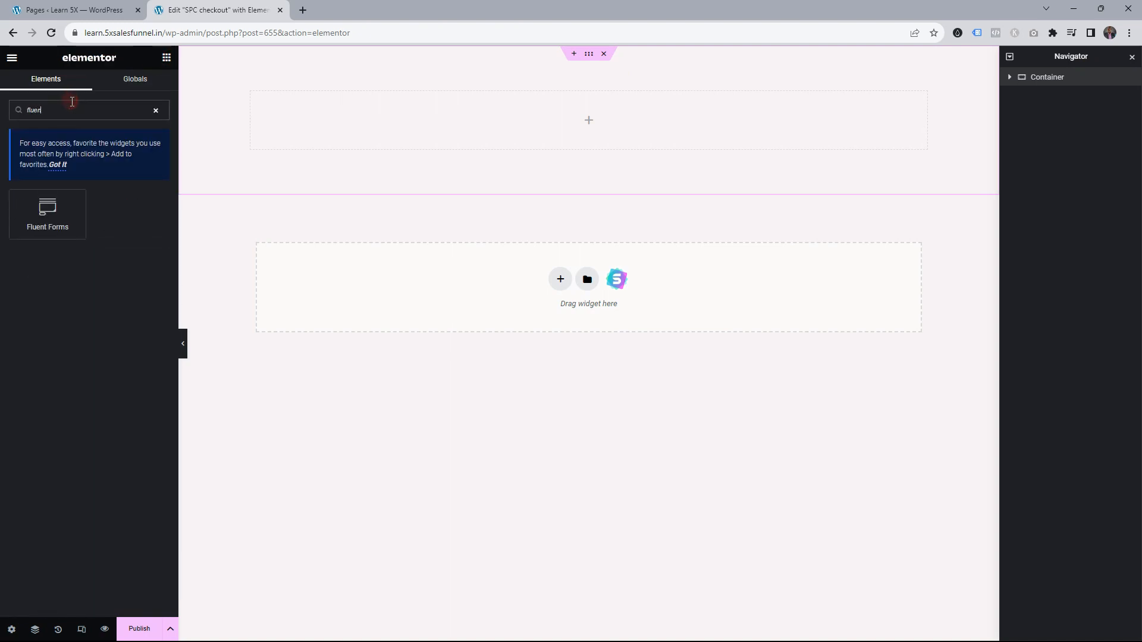
{"action": "left_click_drag", "start_coordinate": [65, 195], "coordinate": [595, 116]}
{"action": "left_click", "coordinate": [166, 57]}
{"action": "left_click_drag", "start_coordinate": [48, 329], "coordinate": [567, 92]}
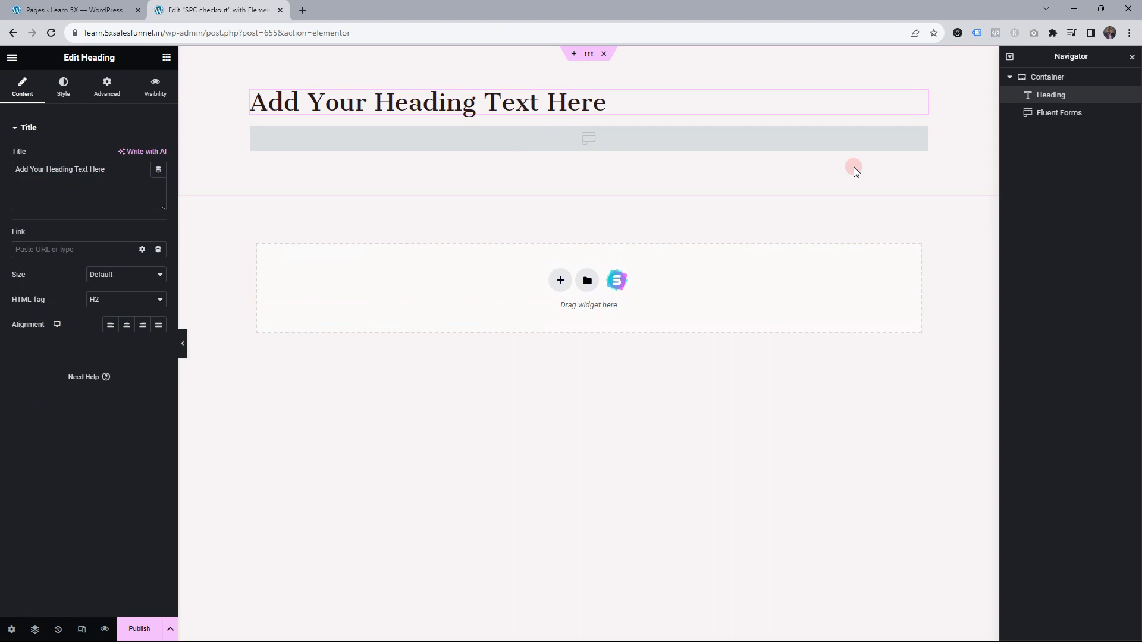
Set the container's width to 600
{"action": "left_click", "coordinate": [1069, 79]}
{"action": "left_click", "coordinate": [21, 88]}
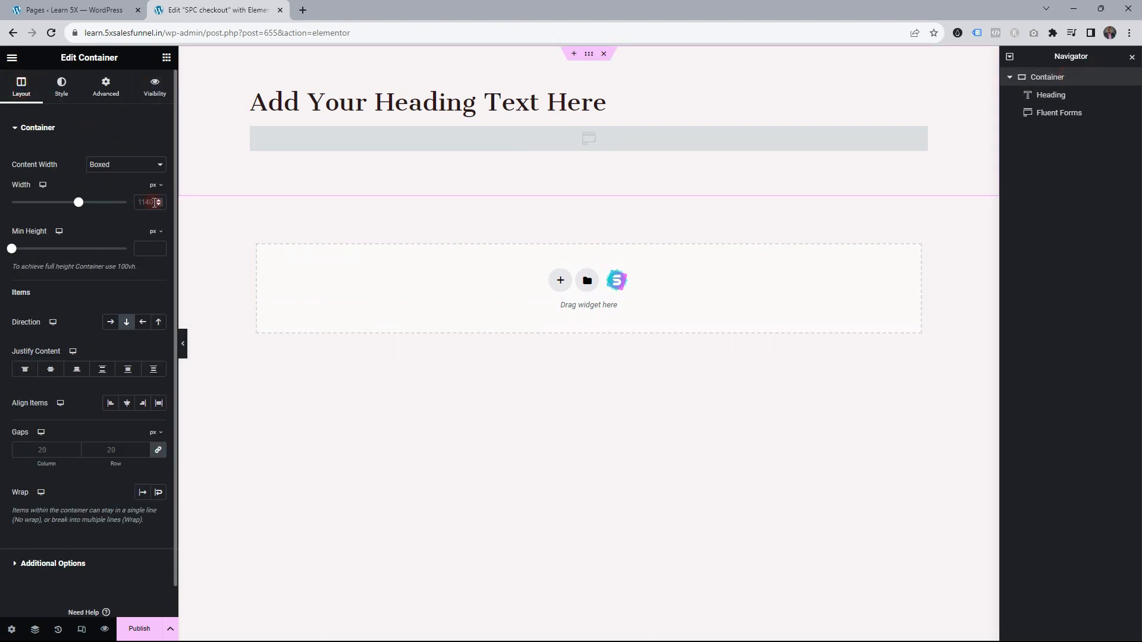
{"action": "type", "text": "600"}
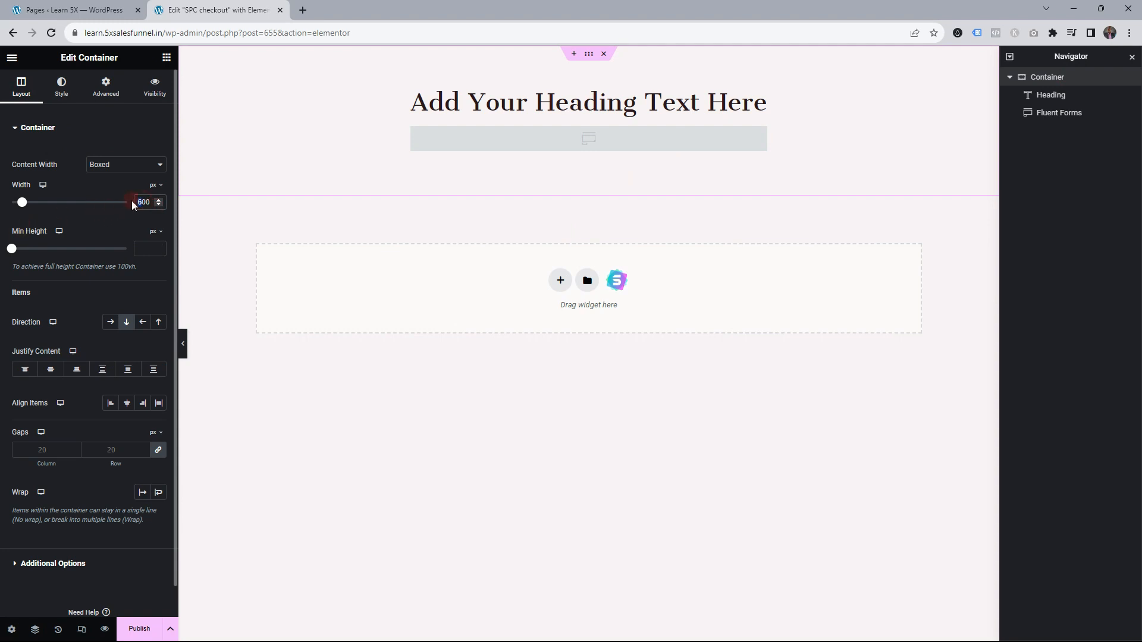
{"action": "type", "text": "7"}
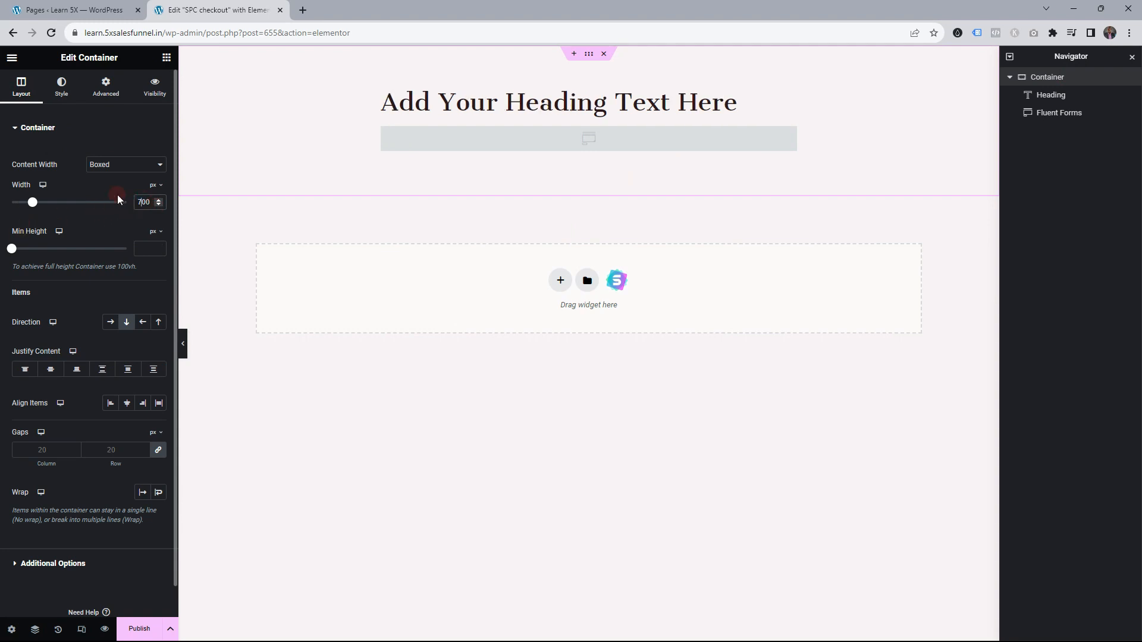
Change the heading to INSTANT CHECKOUT, centred, bold and underlined
{"action": "triple_click", "coordinate": [452, 102]}
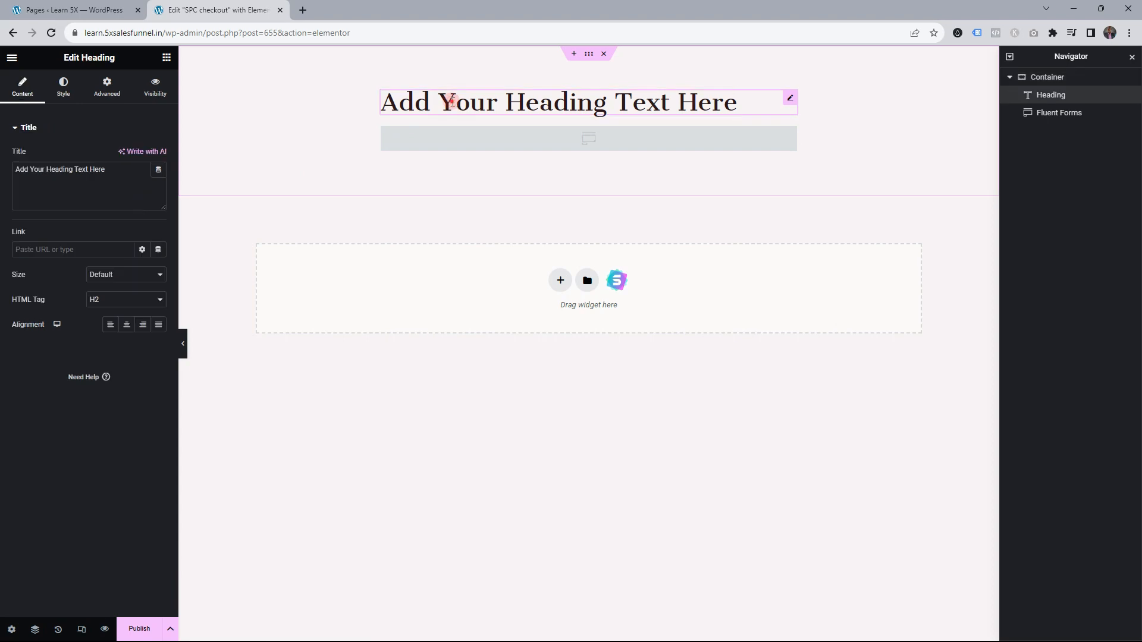
{"action": "type", "text": "INSTANT CHECKOUT"}
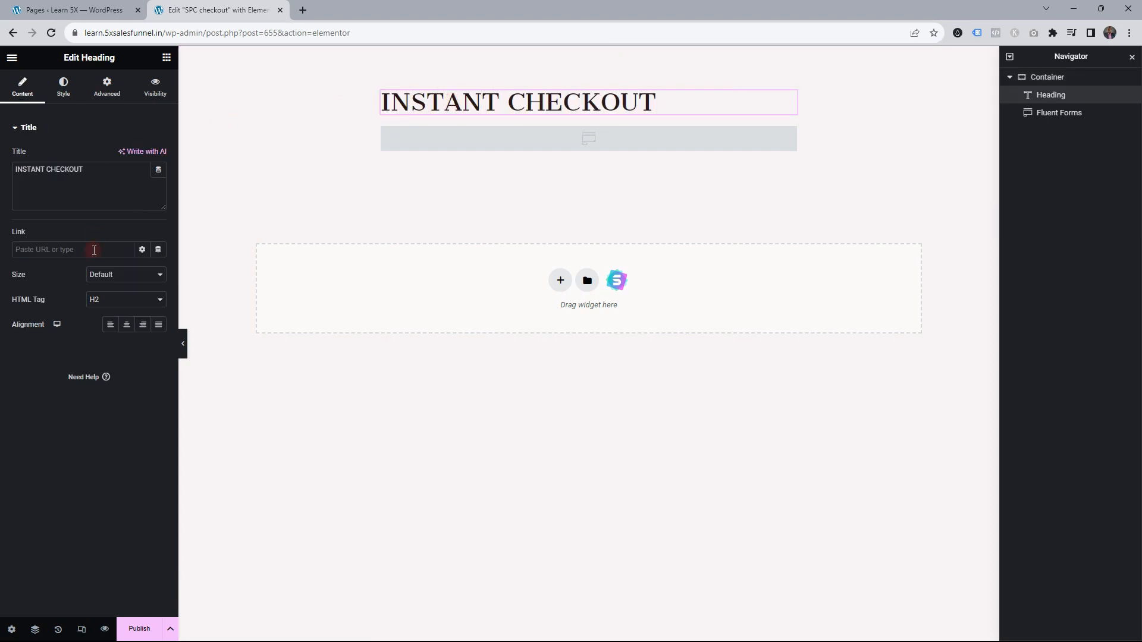
{"action": "left_click", "coordinate": [126, 324]}
{"action": "triple_click", "coordinate": [511, 94]}
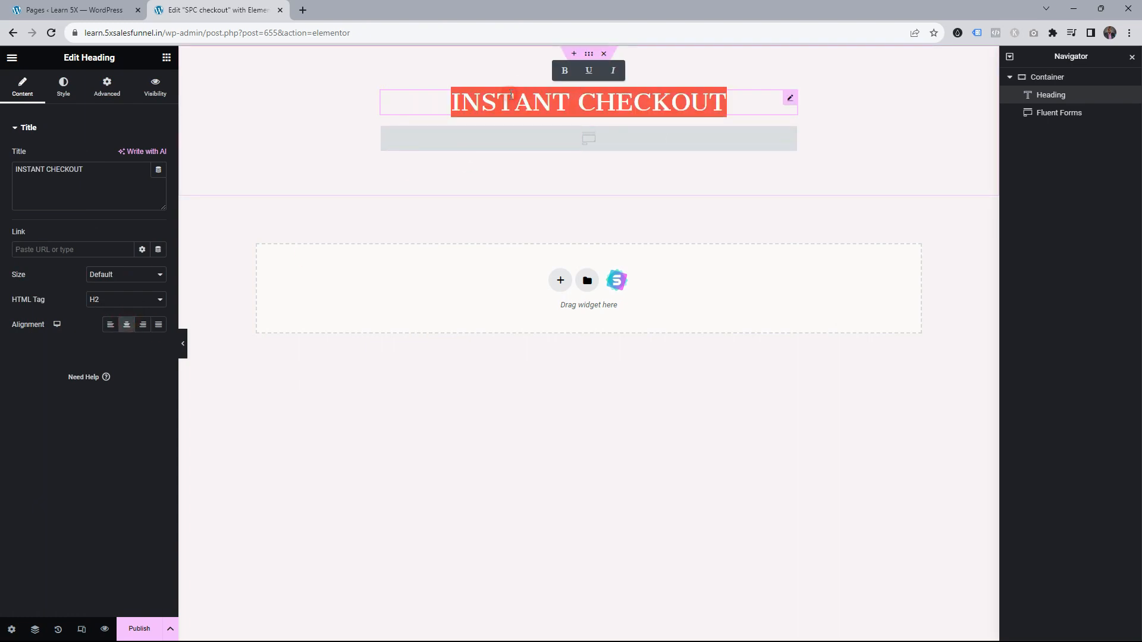
{"action": "key", "text": "ctrl+b"}
{"action": "key", "text": "ctrl+u"}
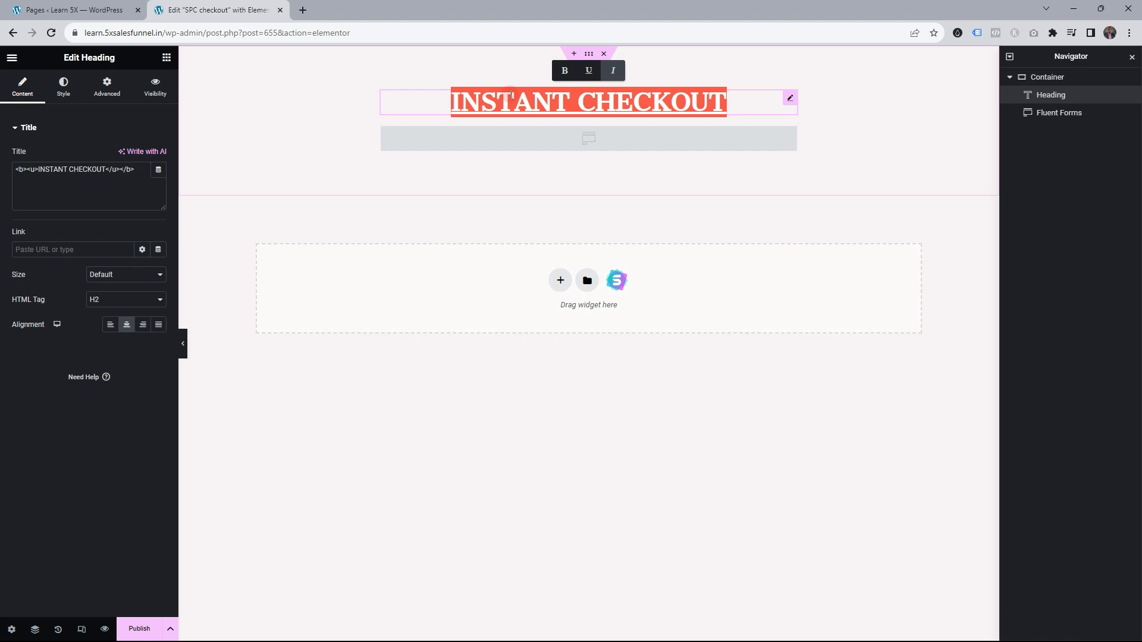
{"action": "left_click", "coordinate": [743, 110]}
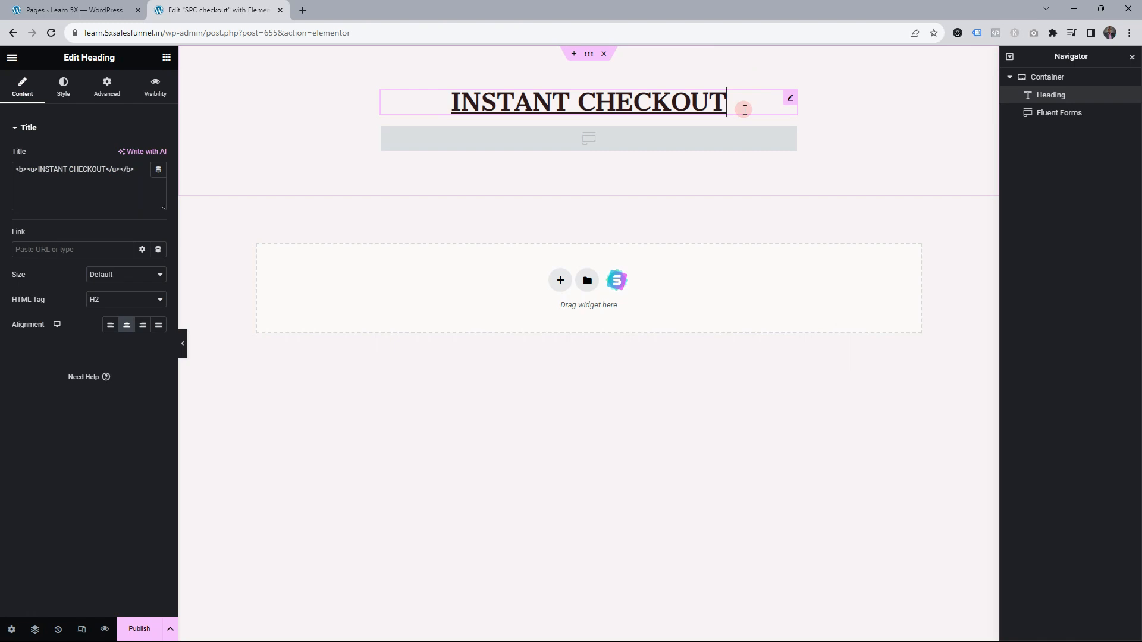
Load the SPC Checkout form into the selected Fluent Forms widget
{"action": "left_click", "coordinate": [1061, 115]}
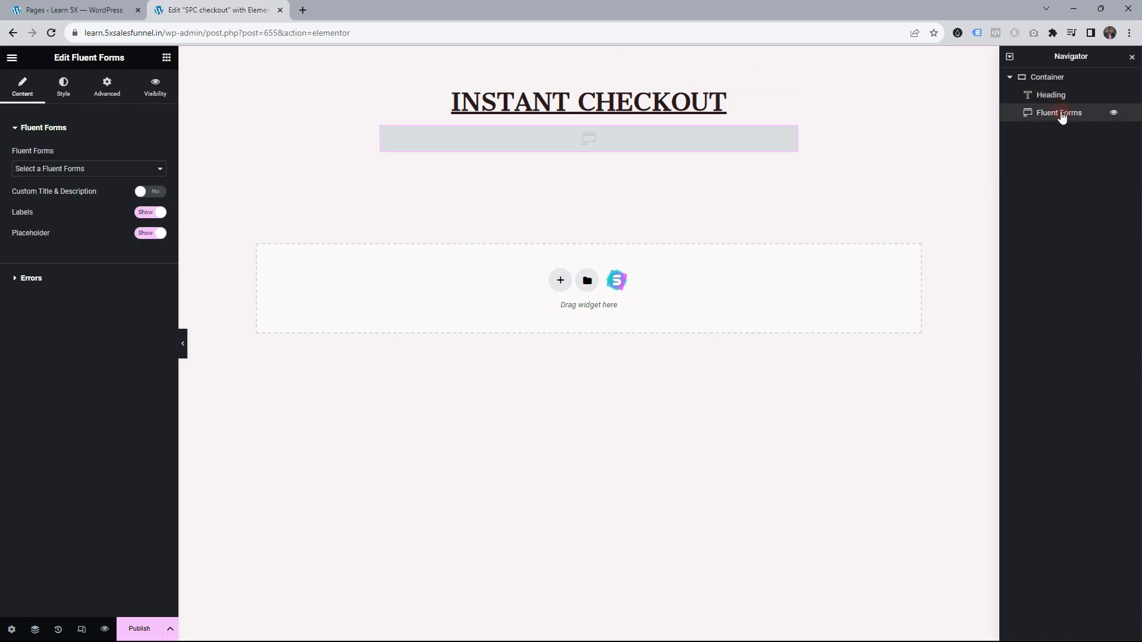
{"action": "left_click", "coordinate": [70, 170]}
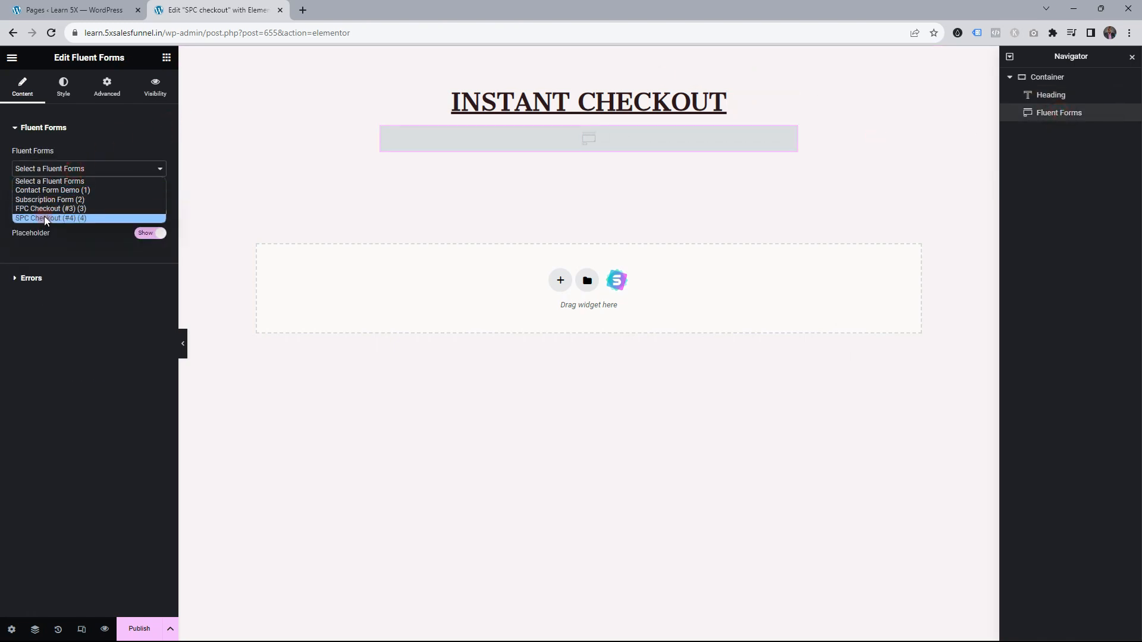
{"action": "left_click", "coordinate": [59, 218]}
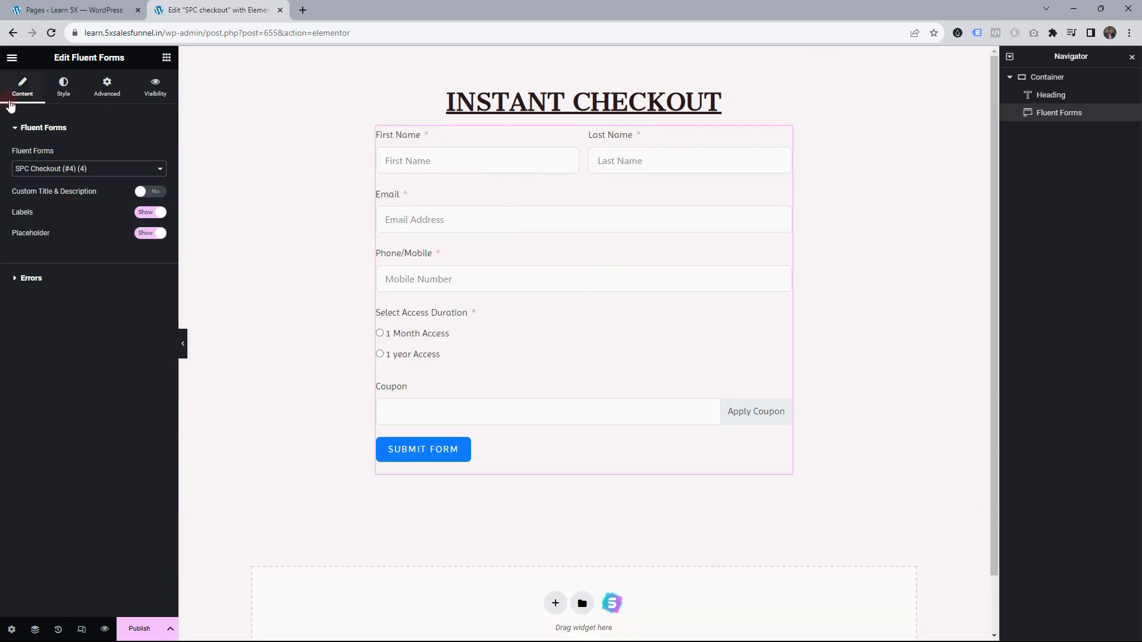
Give the form inputs a solid 1px bottom-only border in the red global colour, radius 10
{"action": "left_click", "coordinate": [63, 93]}
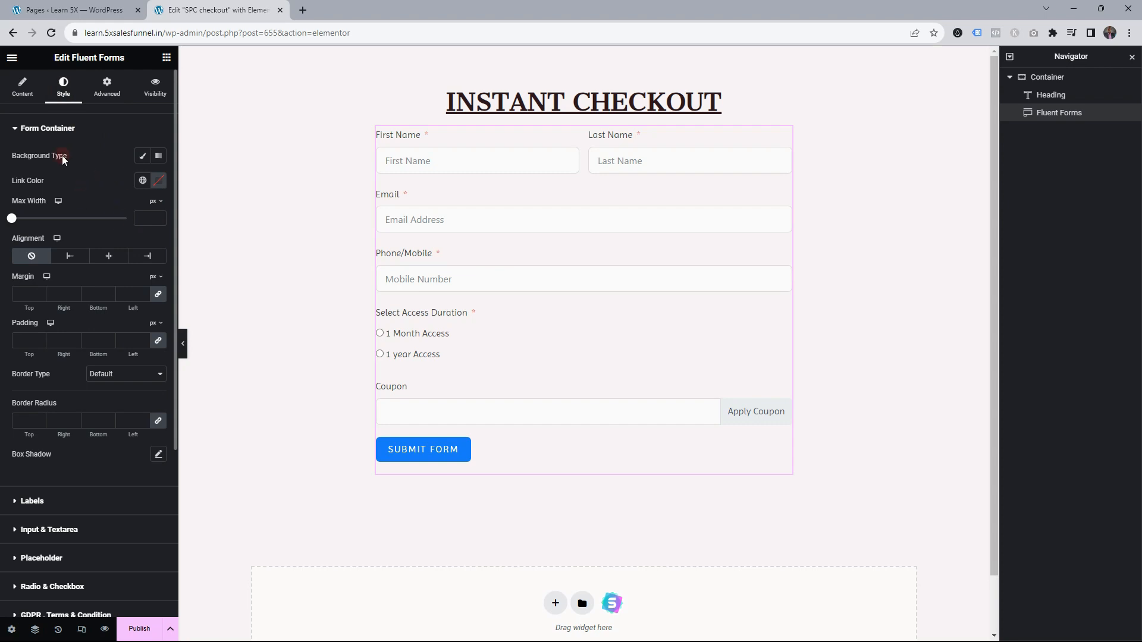
{"action": "left_click", "coordinate": [74, 130]}
{"action": "left_click", "coordinate": [65, 187]}
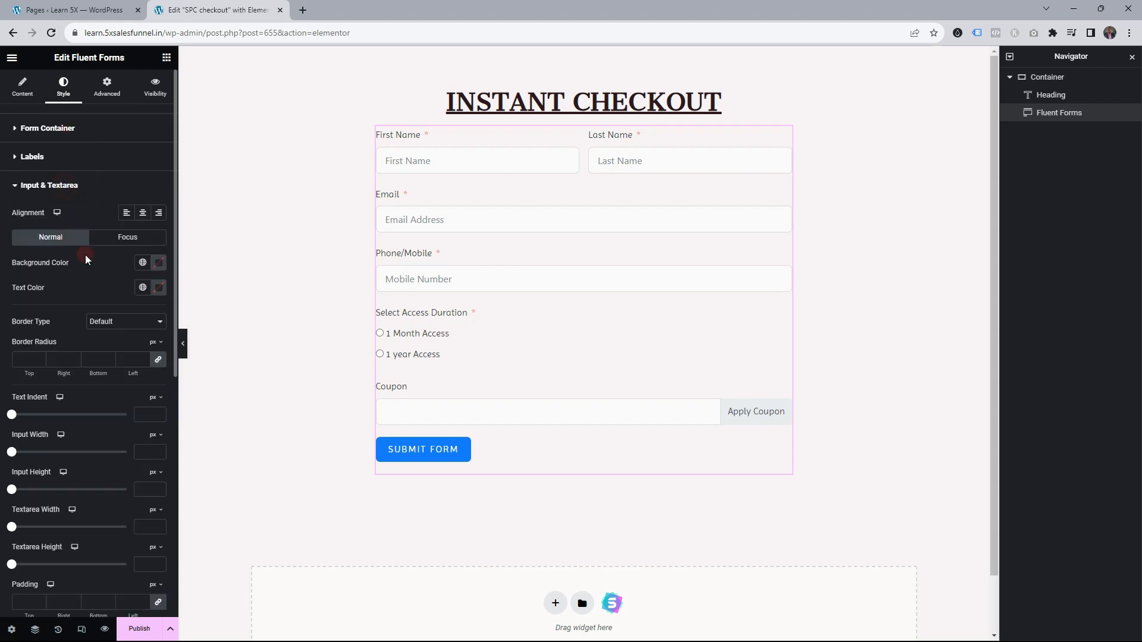
{"action": "left_click", "coordinate": [121, 262]}
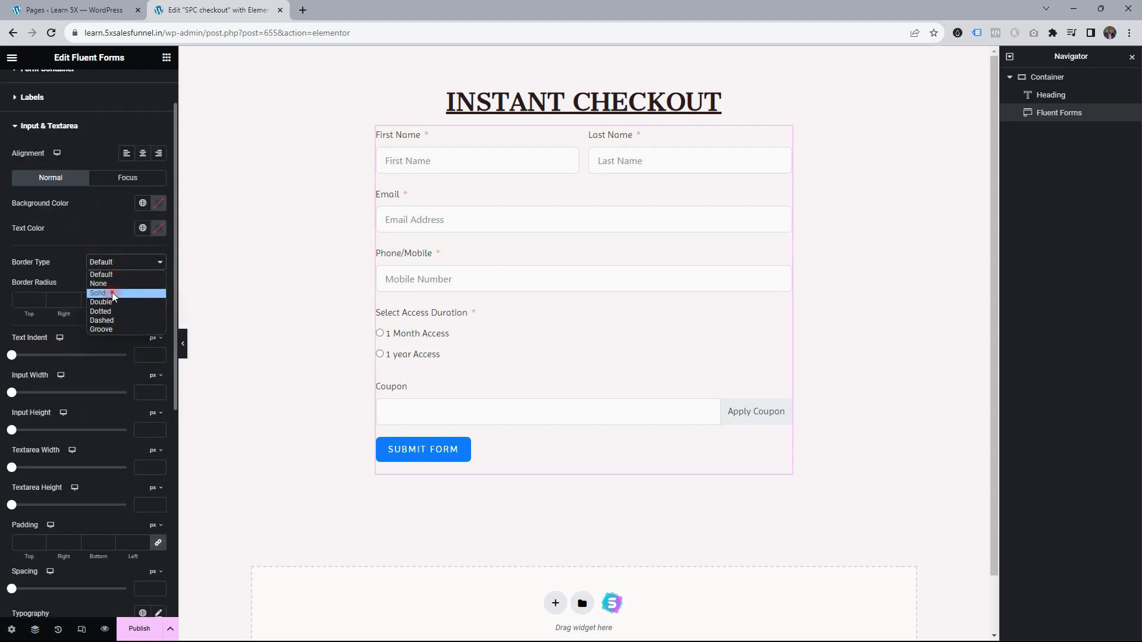
{"action": "left_click", "coordinate": [98, 293]}
{"action": "left_click", "coordinate": [40, 302]}
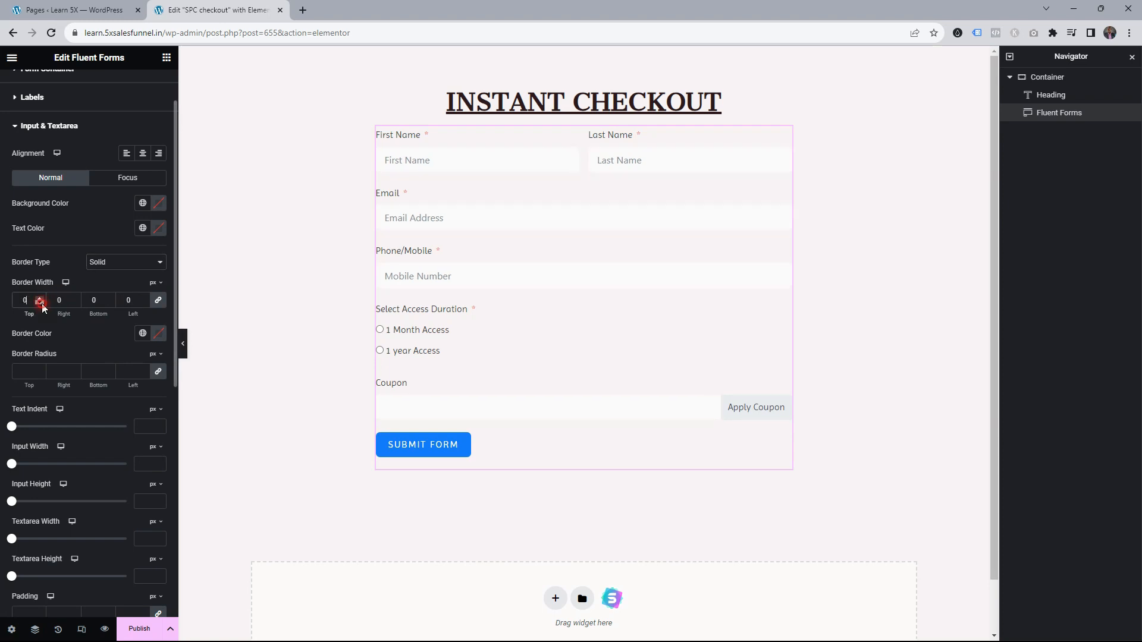
{"action": "left_click", "coordinate": [159, 301]}
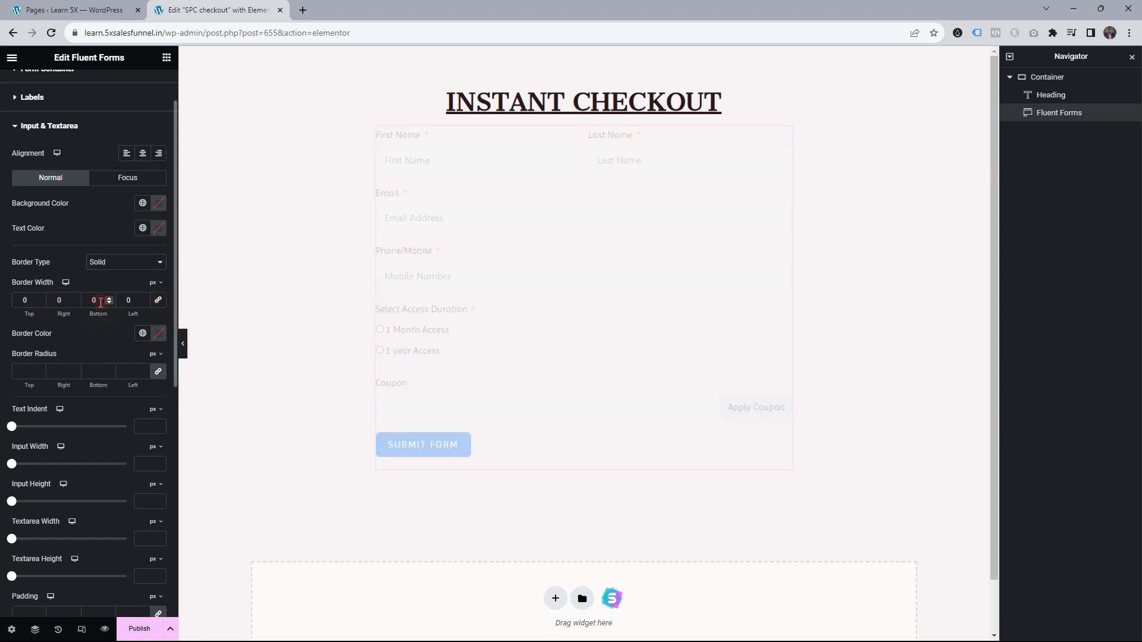
{"action": "double_click", "coordinate": [103, 300]}
{"action": "type", "text": "1"}
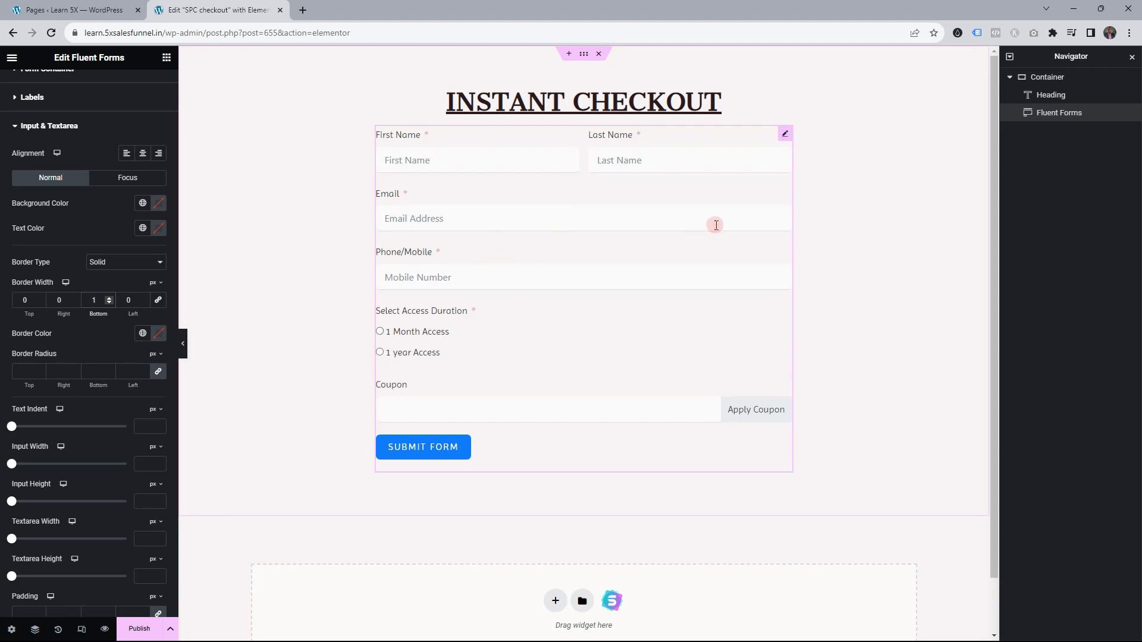
{"action": "left_click", "coordinate": [83, 353]}
{"action": "left_click", "coordinate": [143, 333]}
{"action": "left_click", "coordinate": [45, 480]}
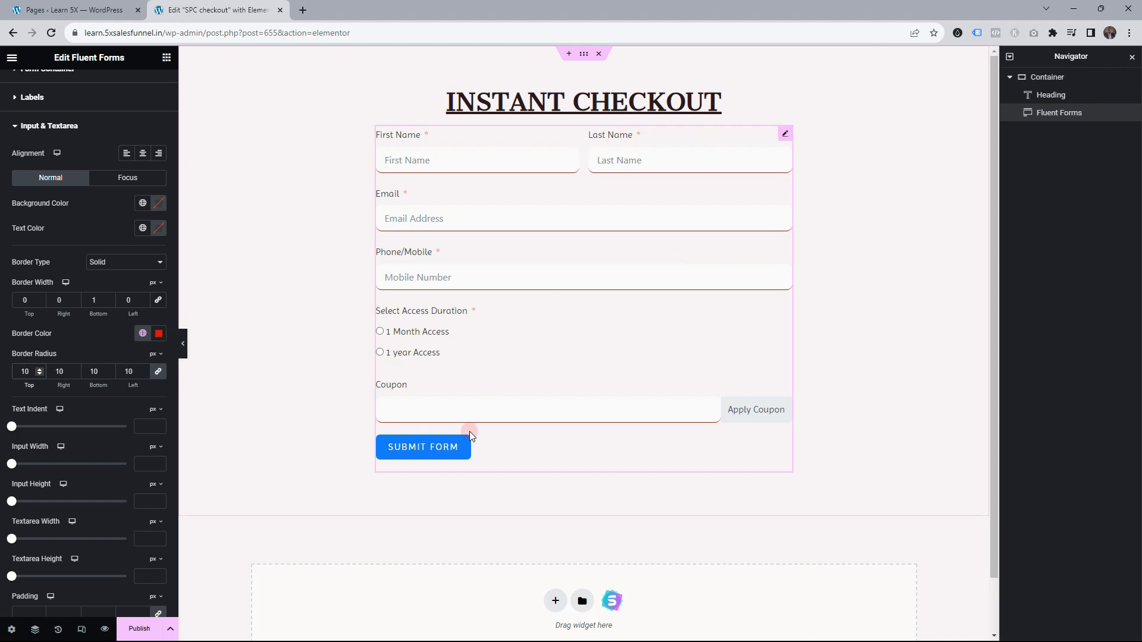
{"action": "left_click", "coordinate": [70, 126]}
Centre the SUBMIT FORM button, give it a red background, and publish the page
{"action": "left_click", "coordinate": [45, 442]}
{"action": "scroll", "coordinate": [134, 445], "scroll_direction": "down", "scroll_amount": 4}
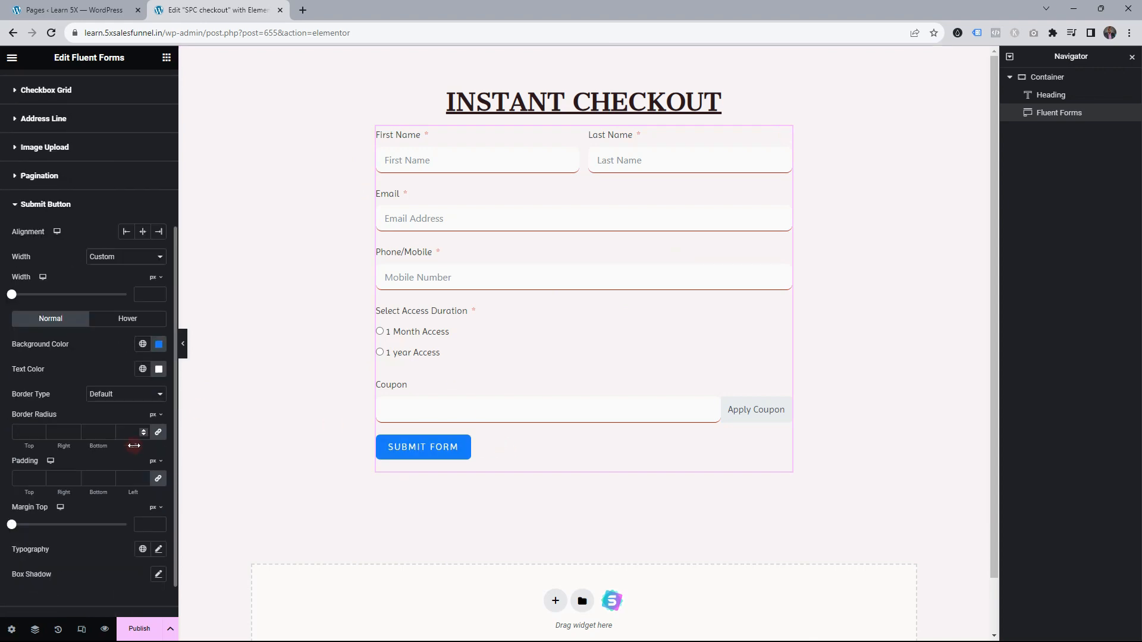
{"action": "left_click", "coordinate": [143, 232]}
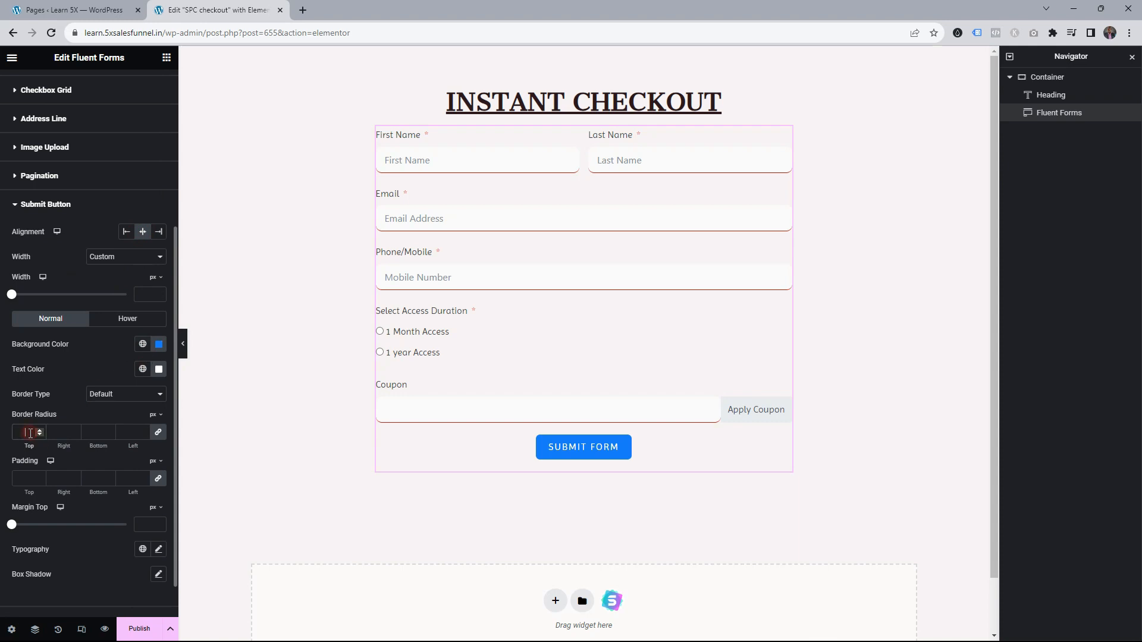
{"action": "left_click", "coordinate": [143, 344]}
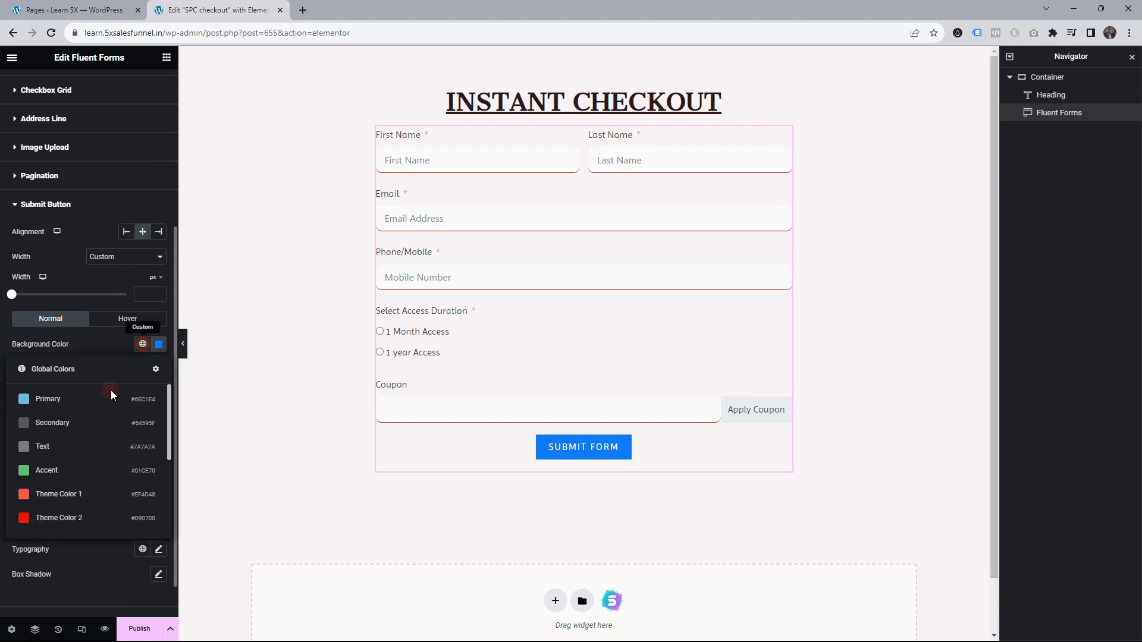
{"action": "left_click", "coordinate": [57, 516]}
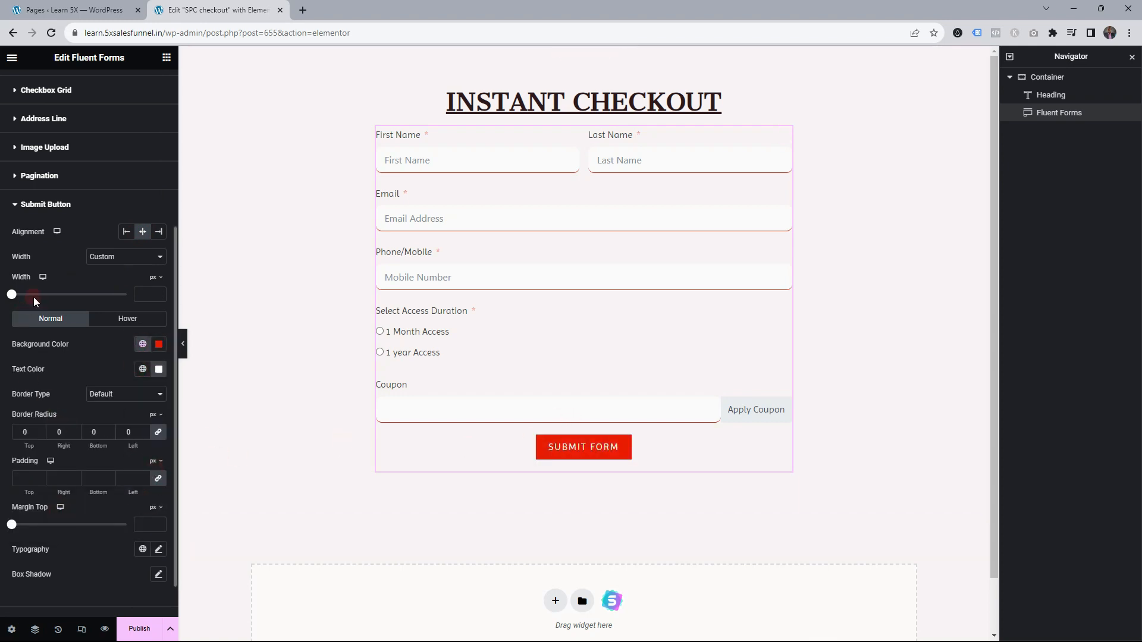
{"action": "scroll", "coordinate": [36, 286], "scroll_direction": "up", "scroll_amount": 1}
{"action": "left_click", "coordinate": [53, 256]}
{"action": "left_click", "coordinate": [140, 627]}
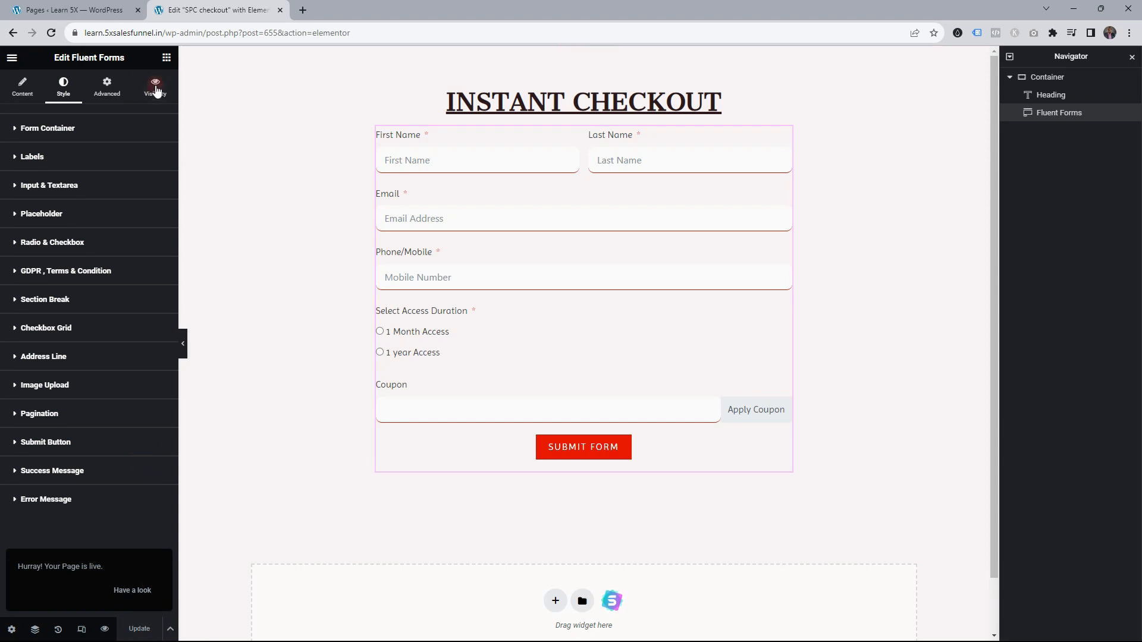
Copy the SPC checkout page's link address from the Pages list
{"action": "middle_click", "coordinate": [234, 12]}
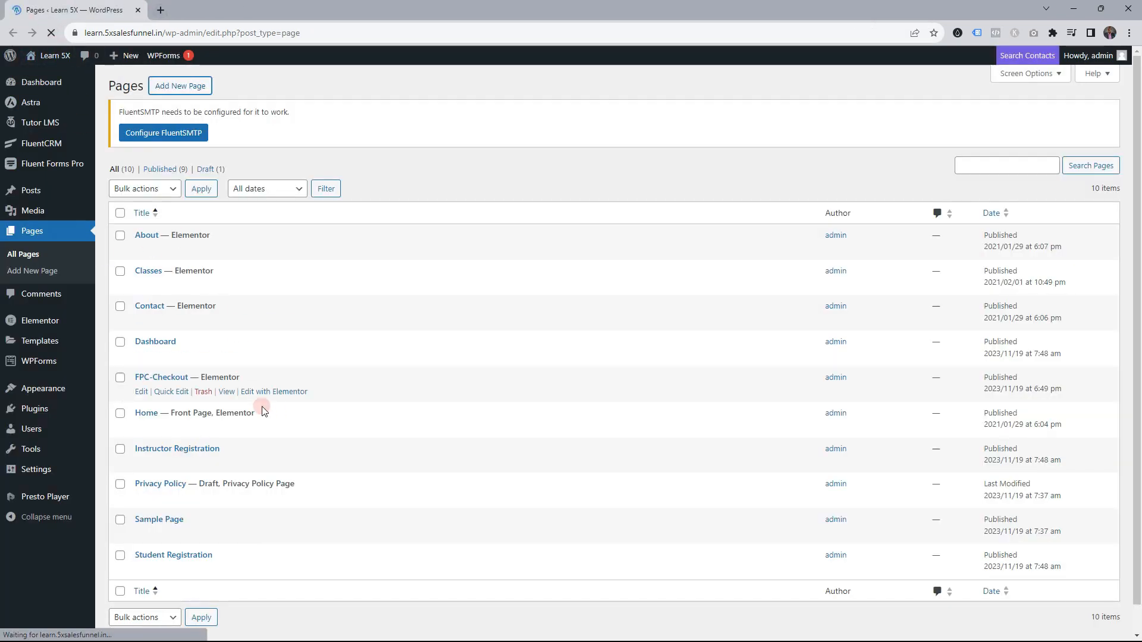
{"action": "right_click", "coordinate": [236, 568]}
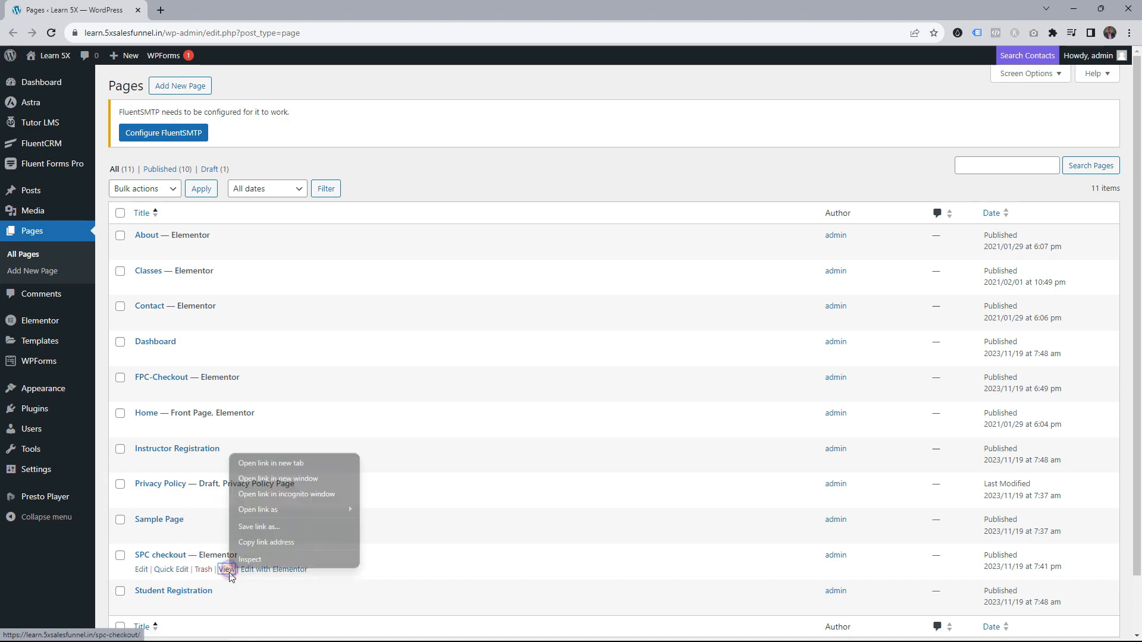
{"action": "left_click", "coordinate": [275, 543]}
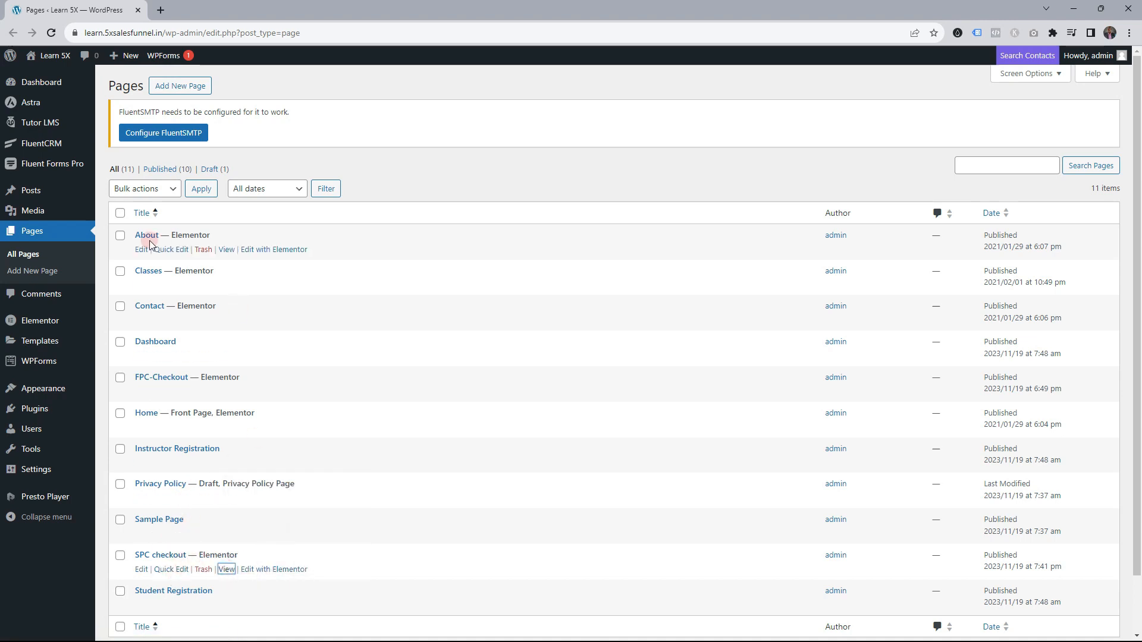
Open the Second Paid COurse page from Tutor LMS Courses and edit it with Elementor
{"action": "left_click", "coordinate": [39, 122]}
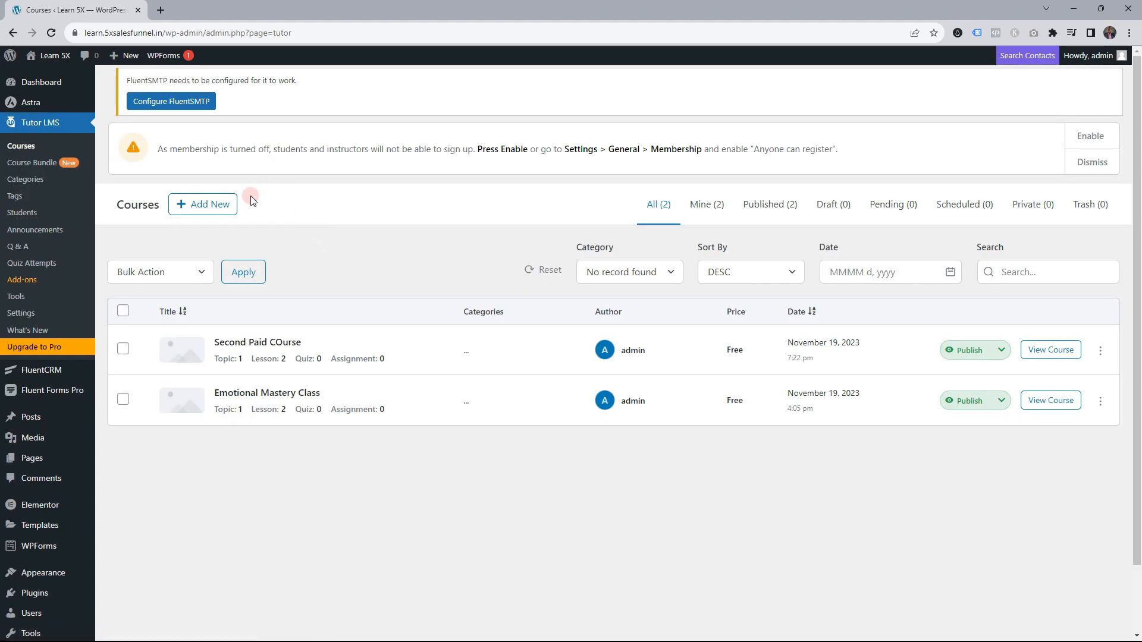
{"action": "left_click", "coordinate": [1050, 349]}
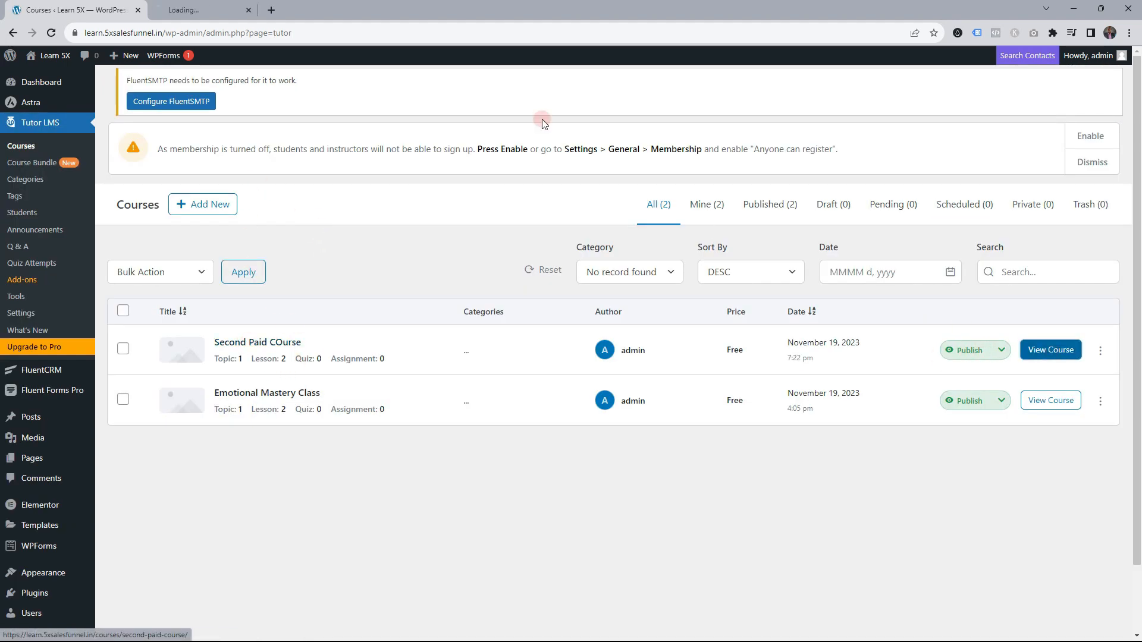
{"action": "left_click", "coordinate": [217, 10]}
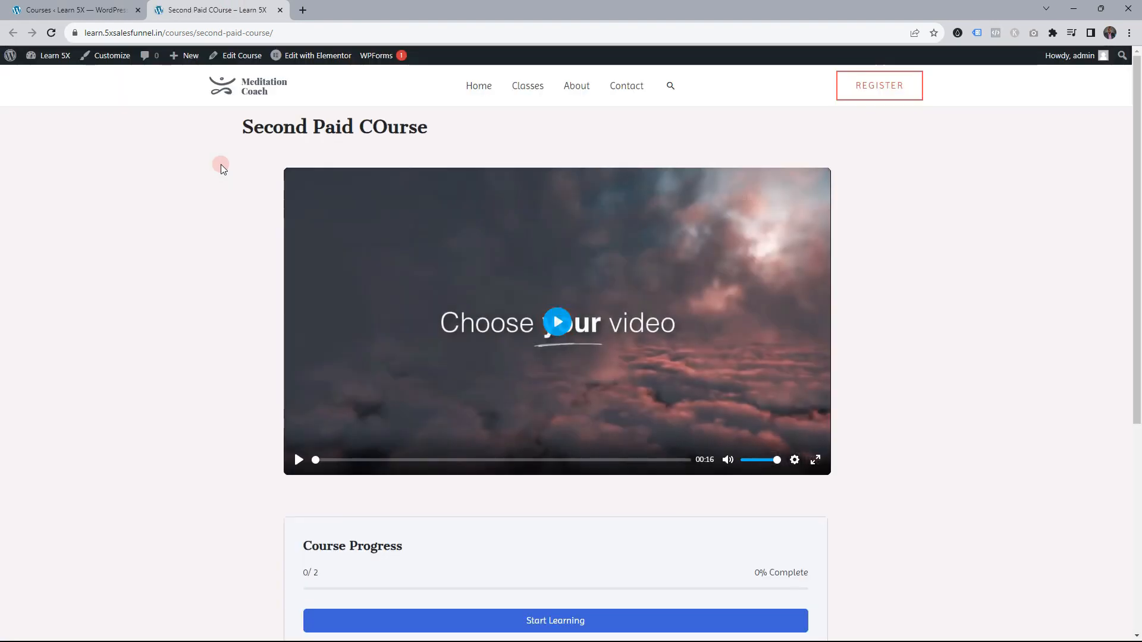
{"action": "left_click", "coordinate": [318, 55]}
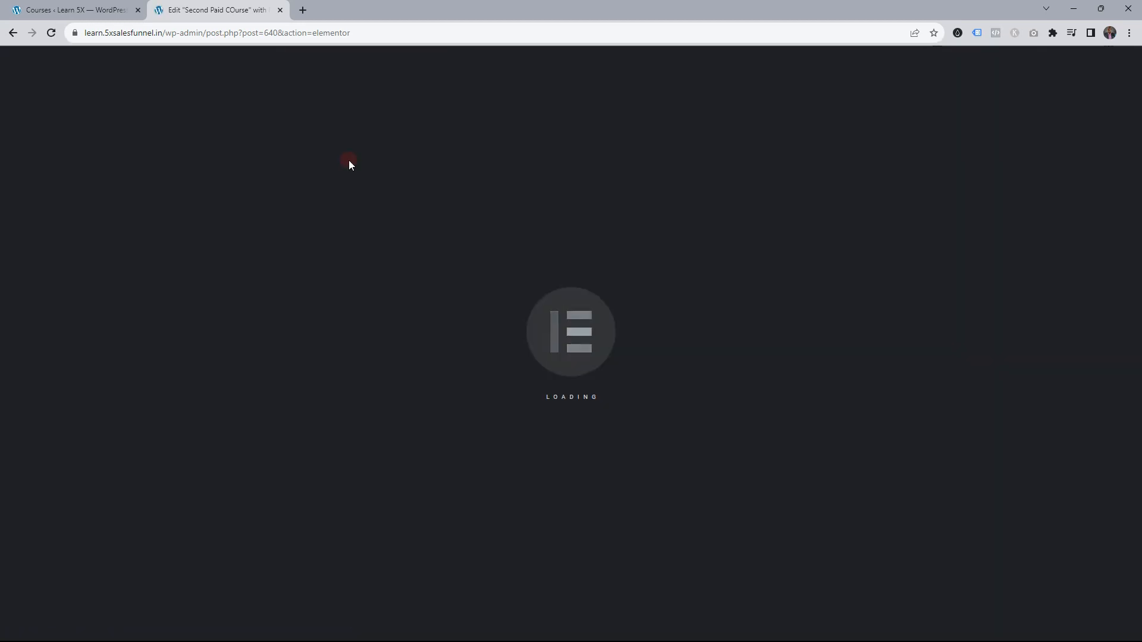
Set the INSTANT PURCHASE ($199) button link to /spc-checkout/, update the page, and close the editor
{"action": "scroll", "coordinate": [594, 433], "scroll_direction": "down", "scroll_amount": 4}
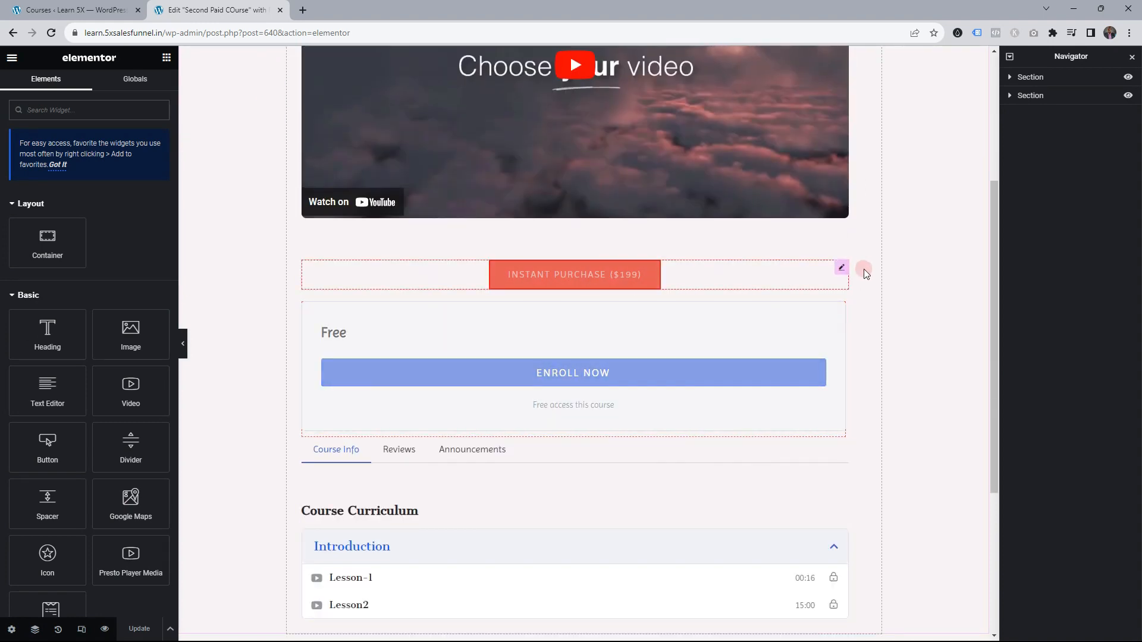
{"action": "left_click", "coordinate": [841, 267]}
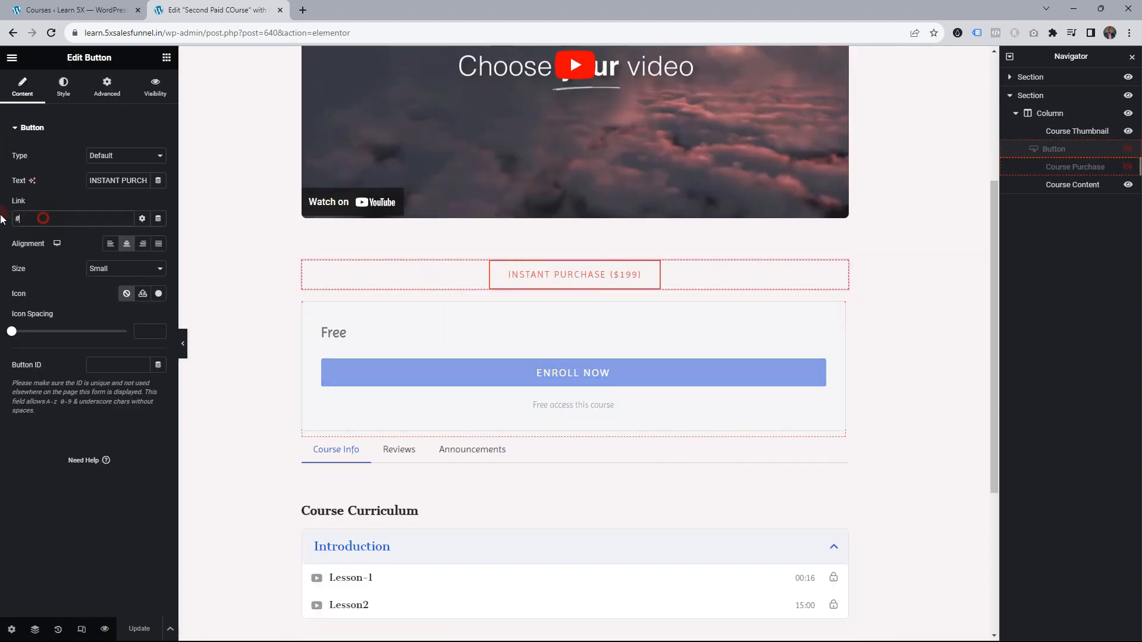
{"action": "key", "text": "ctrl+v"}
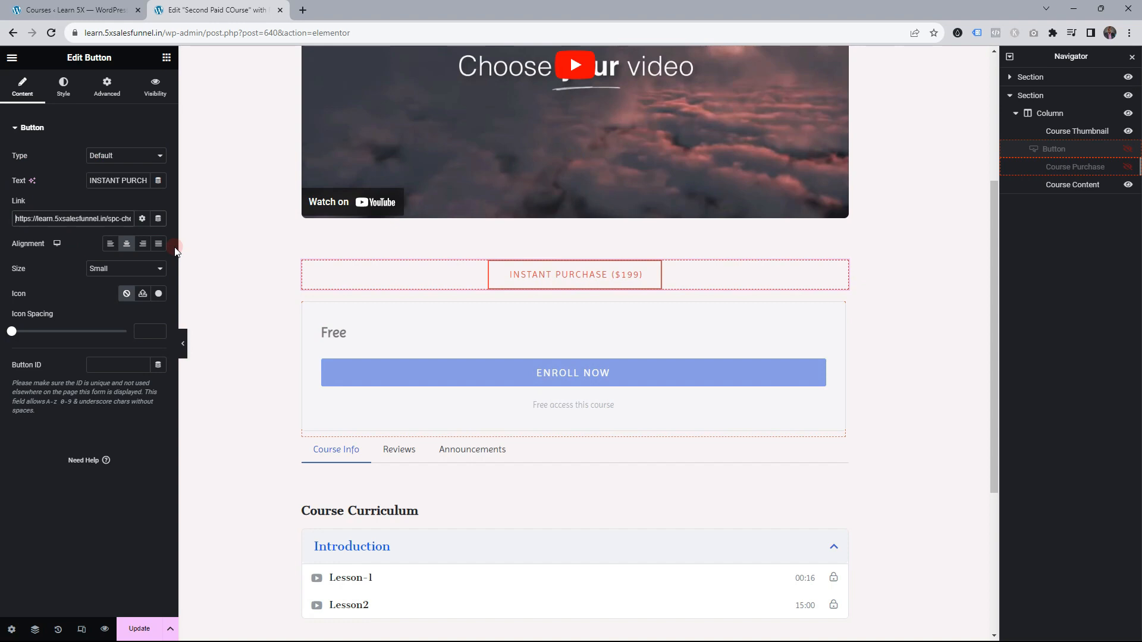
{"action": "key", "text": "ctrl+shift+Right"}
{"action": "key", "text": "ctrl+shift+Right"}
{"action": "key", "text": "ctrl+shift+Right"}
{"action": "key", "text": "BackSpace"}
{"action": "left_click", "coordinate": [139, 628]}
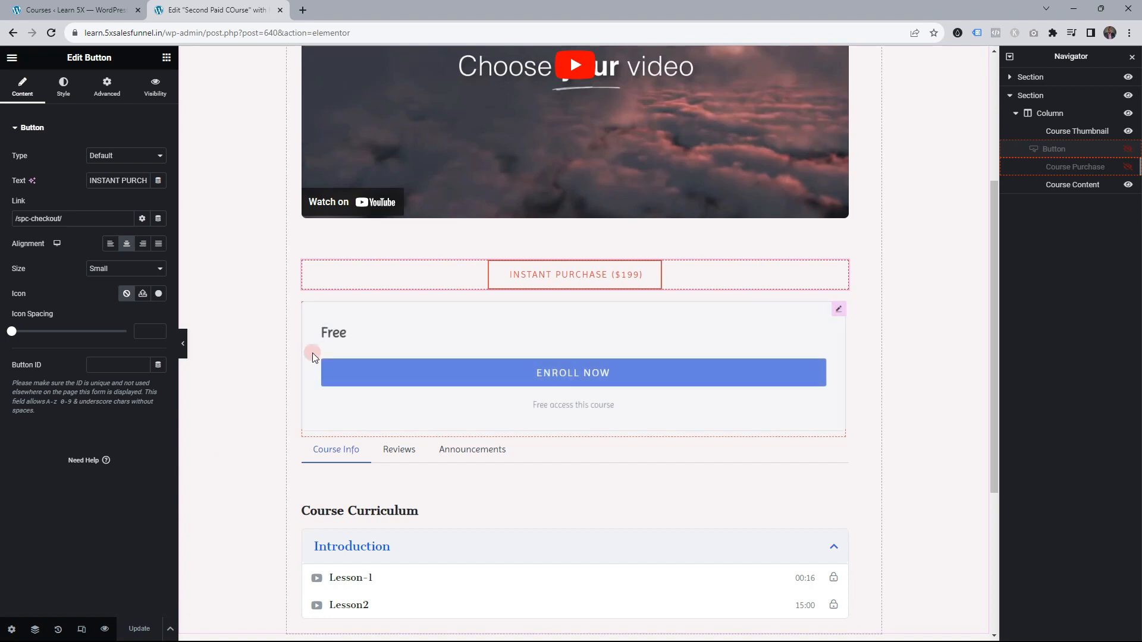
{"action": "middle_click", "coordinate": [231, 8]}
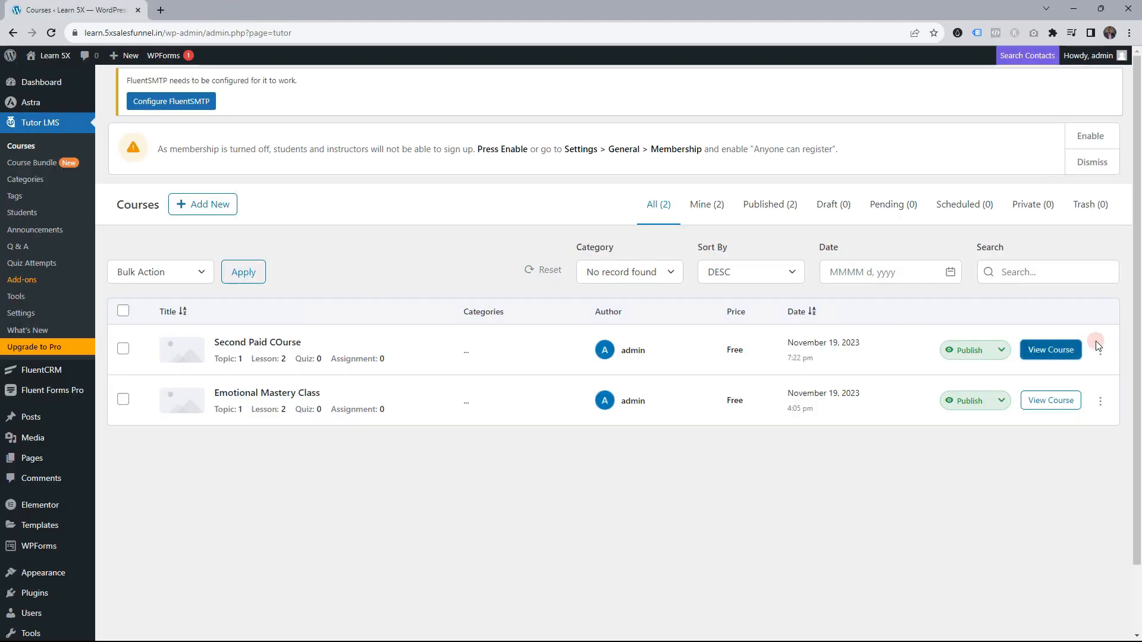
In incognito, reach checkout via INSTANT PURCHASE ($199), autofill the form, and choose 1 Month Access
{"action": "left_click", "coordinate": [38, 612], "text": "ctrl+shift"}
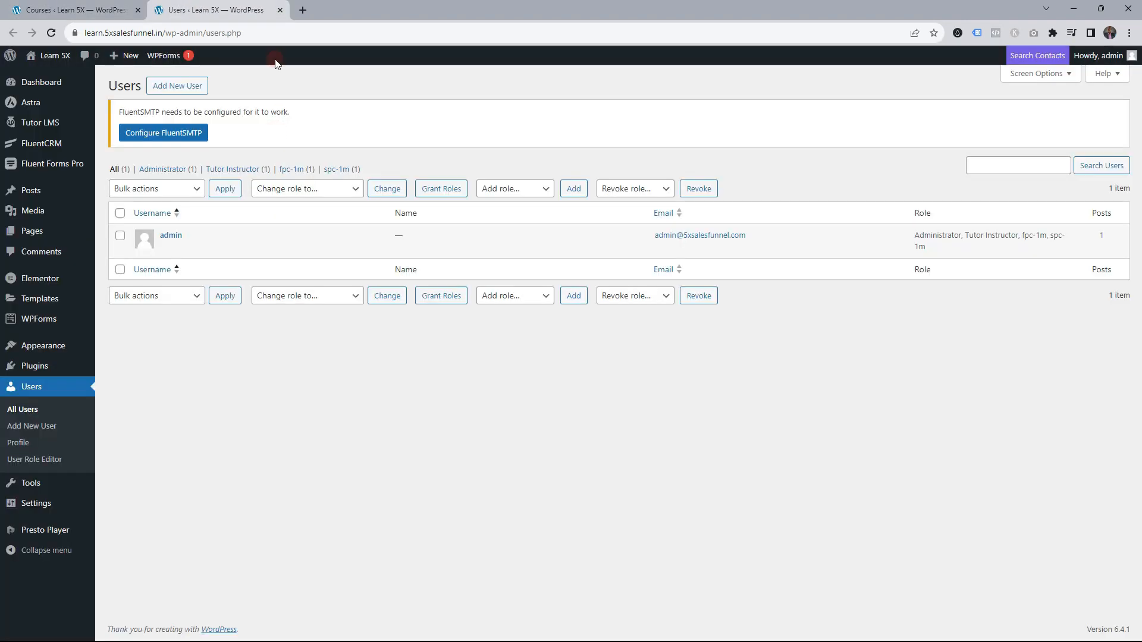
{"action": "middle_click", "coordinate": [244, 12]}
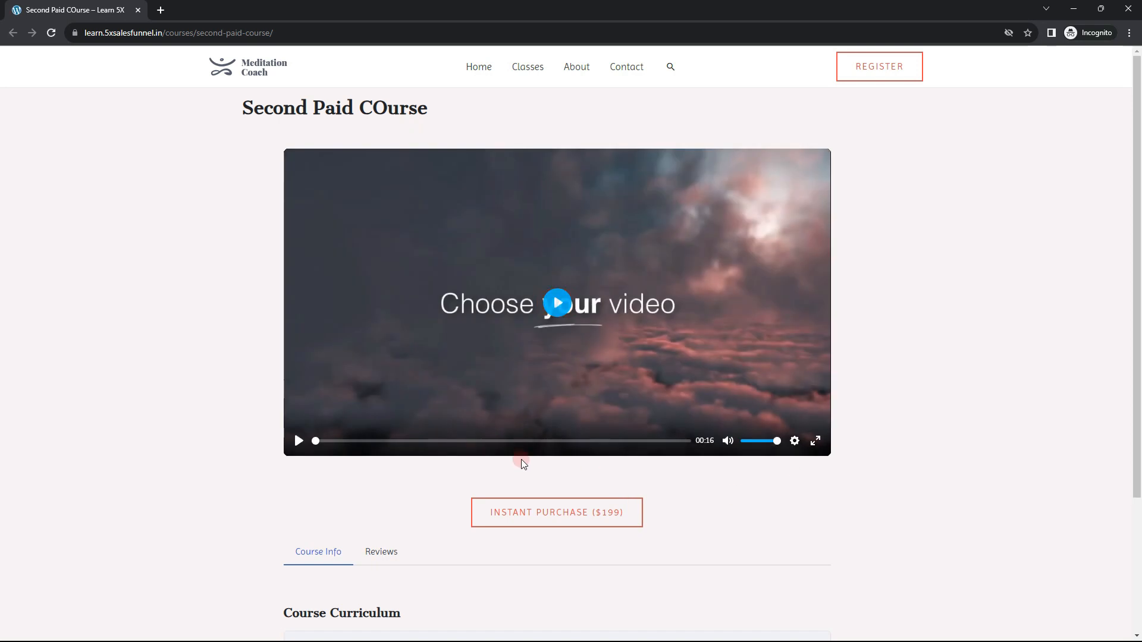
{"action": "left_click", "coordinate": [554, 526]}
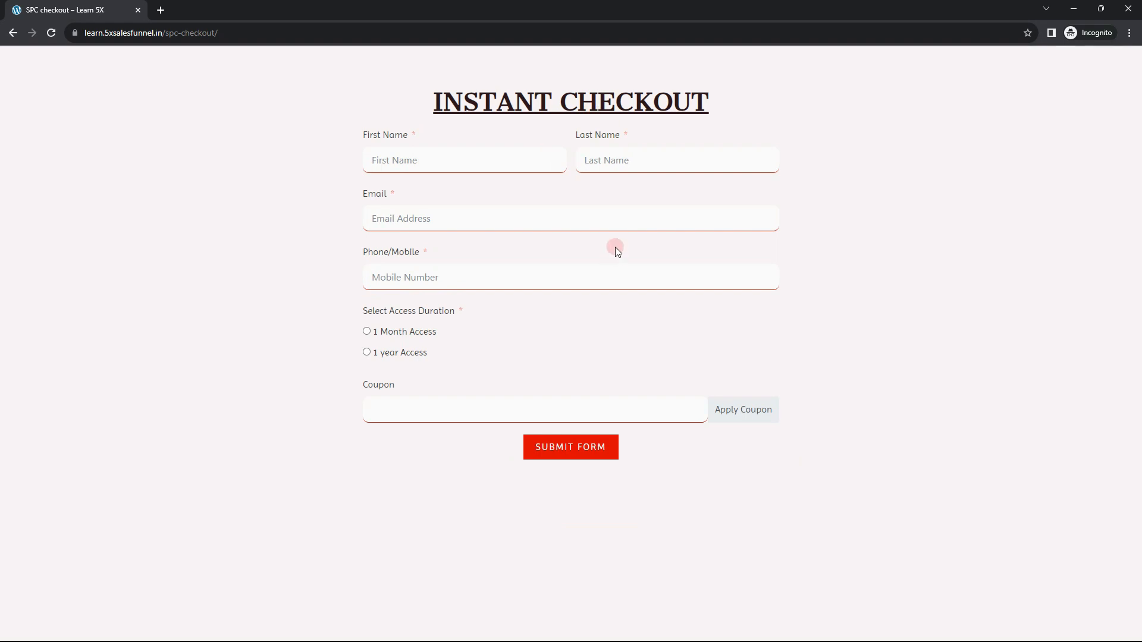
{"action": "left_click", "coordinate": [432, 163]}
{"action": "left_click", "coordinate": [500, 248]}
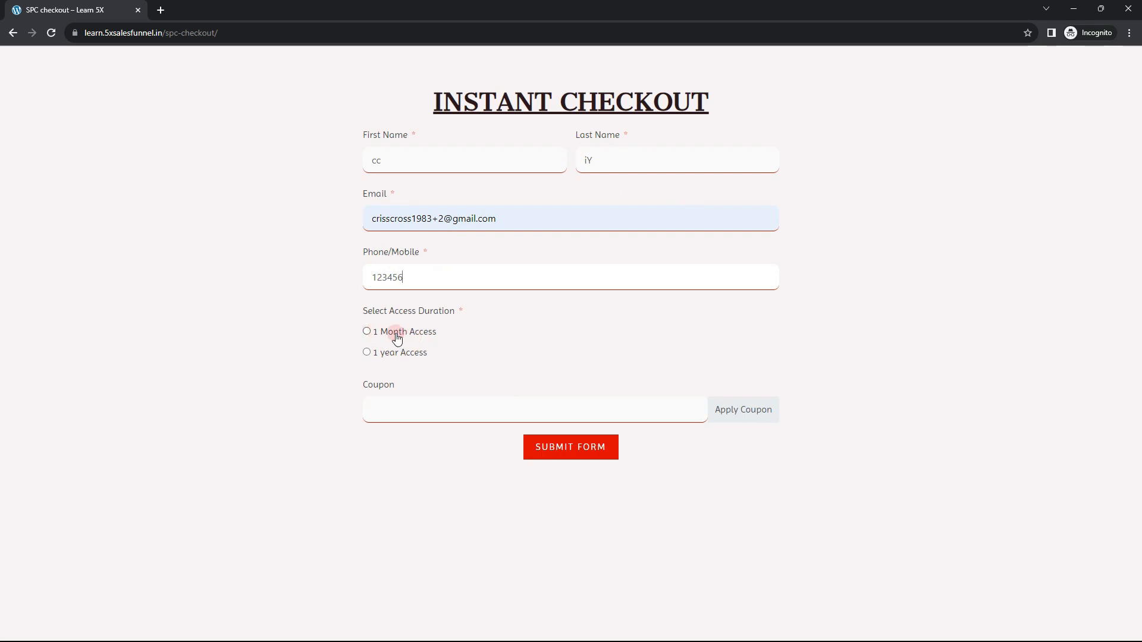
{"action": "left_click", "coordinate": [366, 332]}
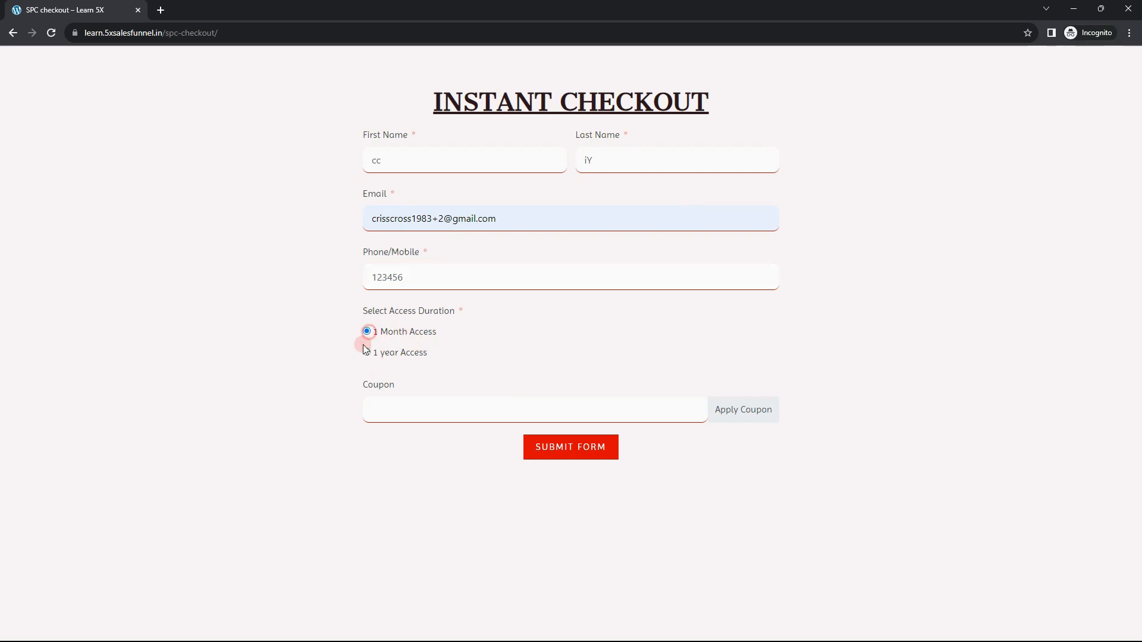
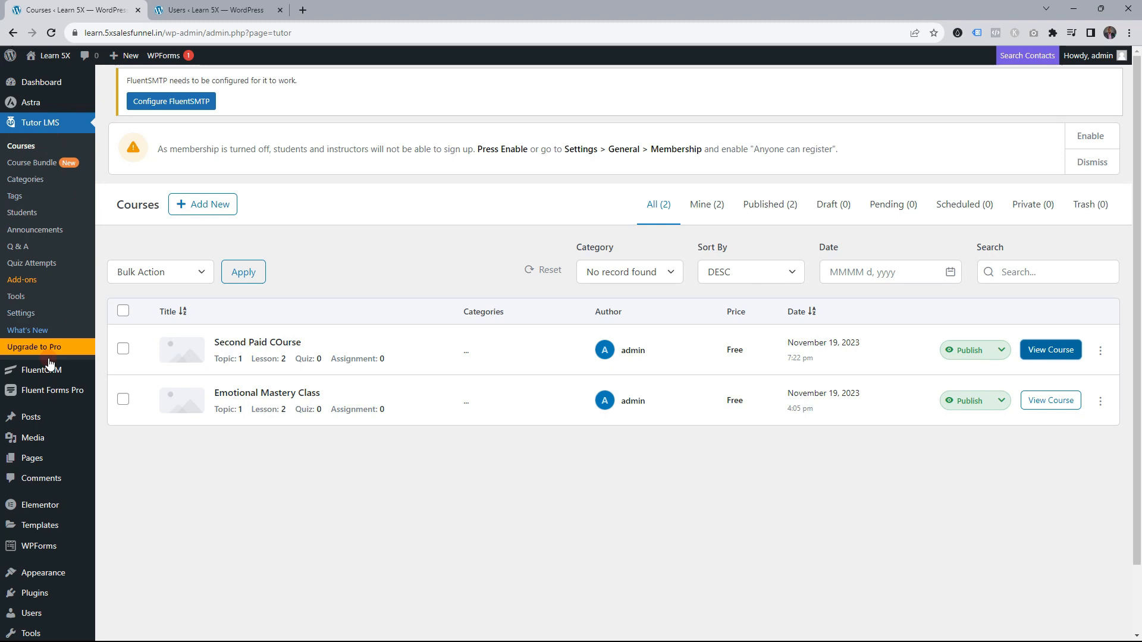
In SPC Checkout settings, choose To a Custom URL redirect and clear the wrongly pasted URL
{"action": "middle_click", "coordinate": [53, 390]}
{"action": "left_click", "coordinate": [310, 13]}
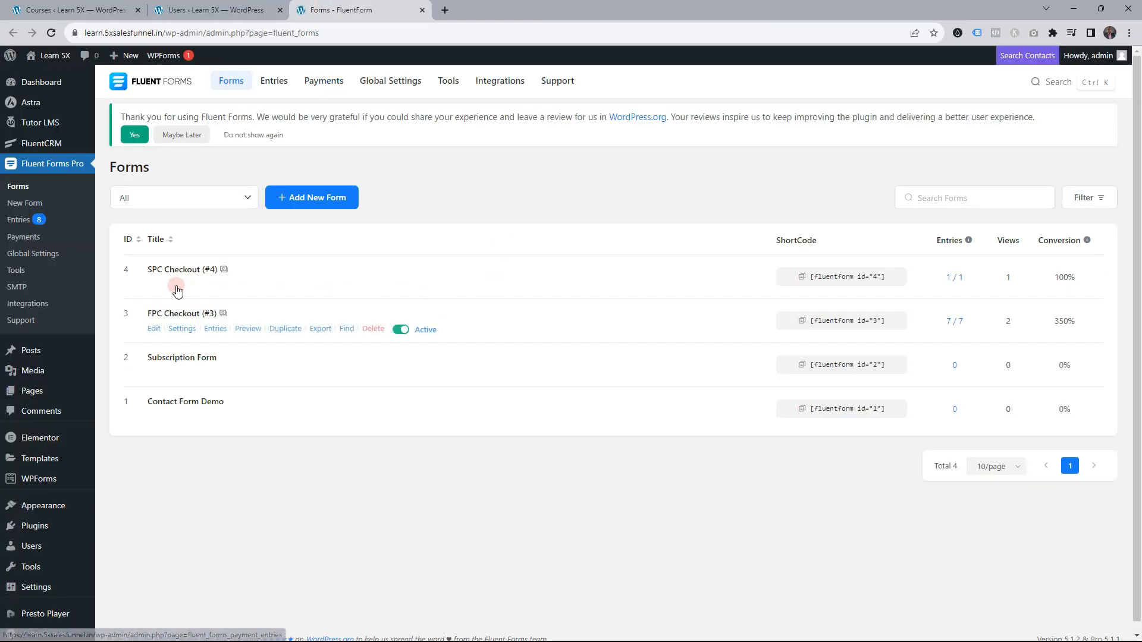
{"action": "left_click", "coordinate": [182, 285]}
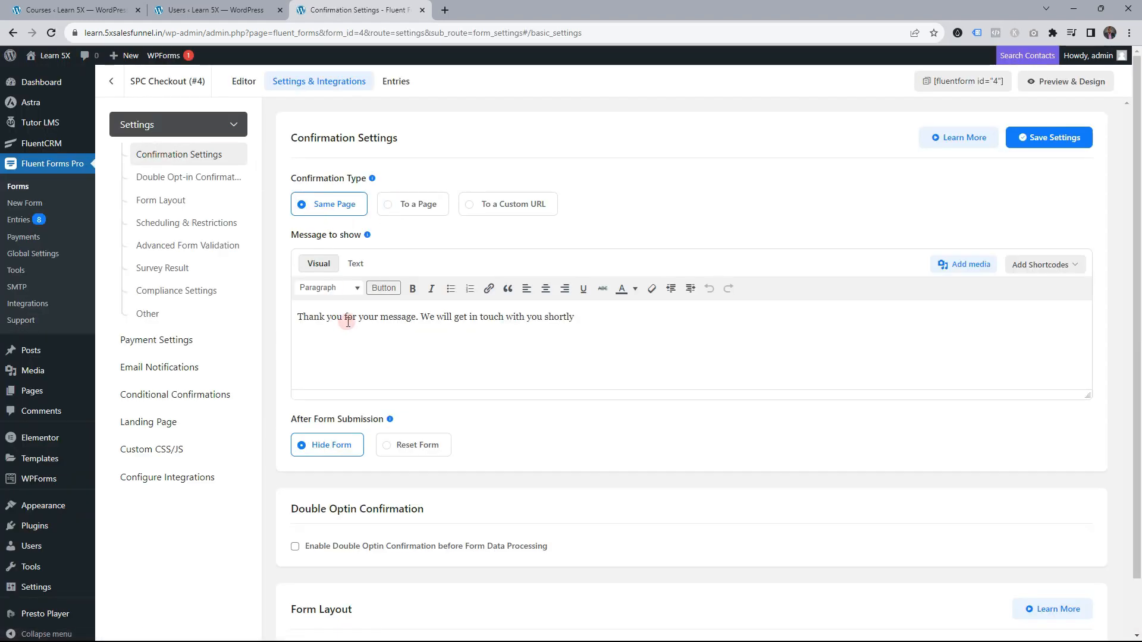
{"action": "left_click", "coordinate": [500, 205]}
{"action": "left_click", "coordinate": [395, 261]}
{"action": "type", "text": "https://learn.5xsalesfunnel.in/spc-checkout/"}
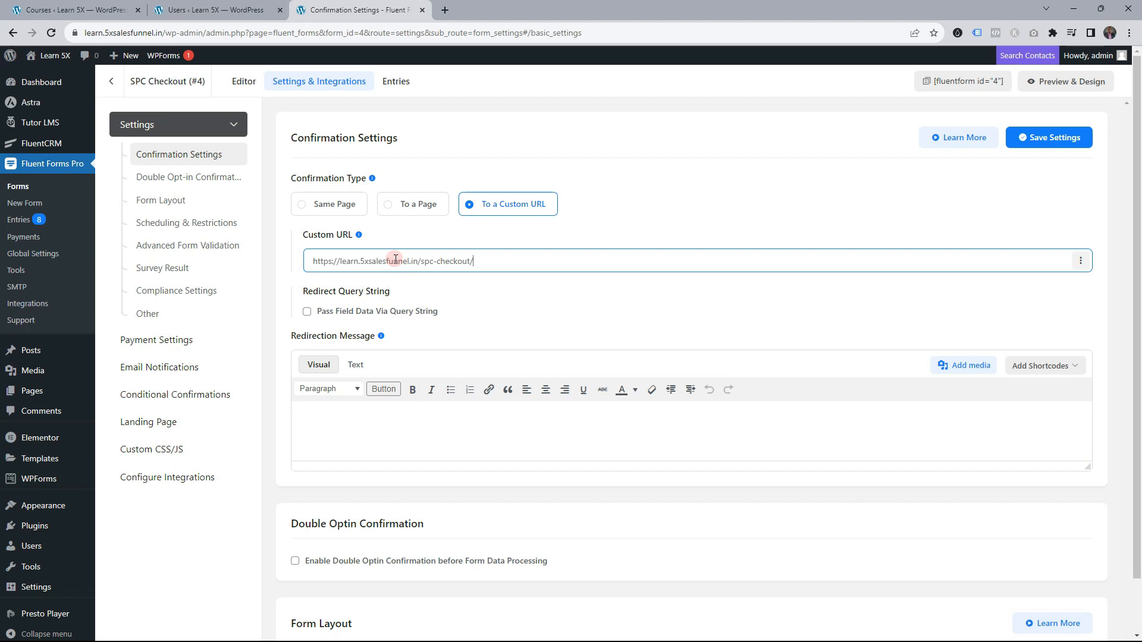
{"action": "triple_click", "coordinate": [440, 261]}
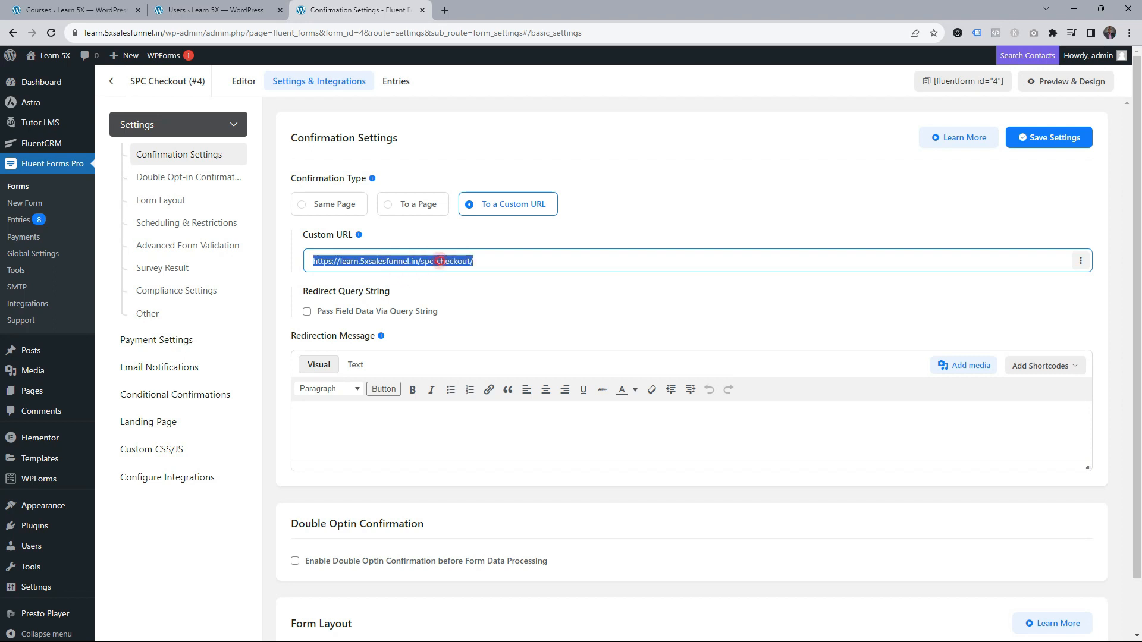
{"action": "key", "text": "BackSpace"}
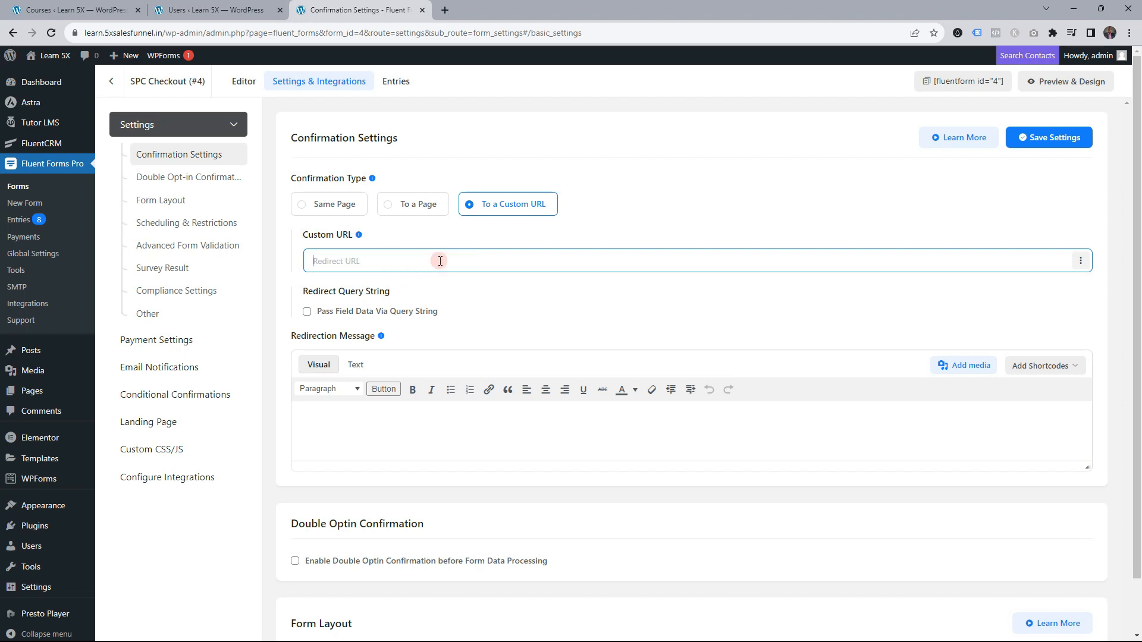
Set the redirect URL to /courses/second-paid-course/ from the copied course link and save settings
{"action": "key", "text": "alt+Tab"}
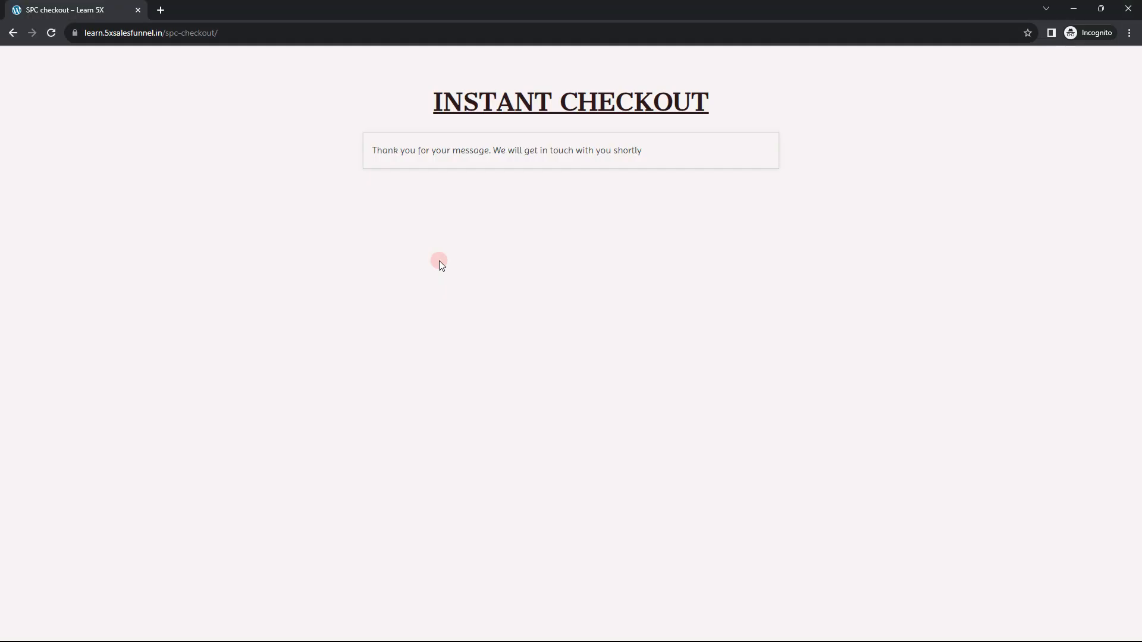
{"action": "key", "text": "alt+Tab"}
{"action": "left_click", "coordinate": [89, 9]}
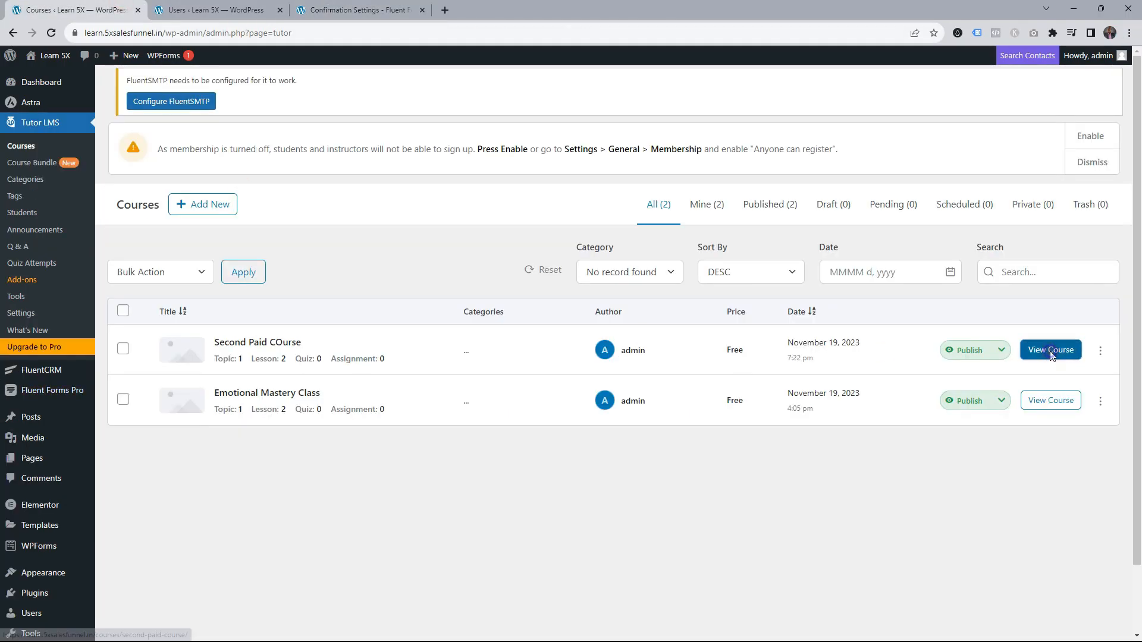
{"action": "right_click", "coordinate": [1046, 353]}
{"action": "left_click", "coordinate": [956, 439]}
{"action": "left_click", "coordinate": [357, 10]}
{"action": "left_click", "coordinate": [393, 259]}
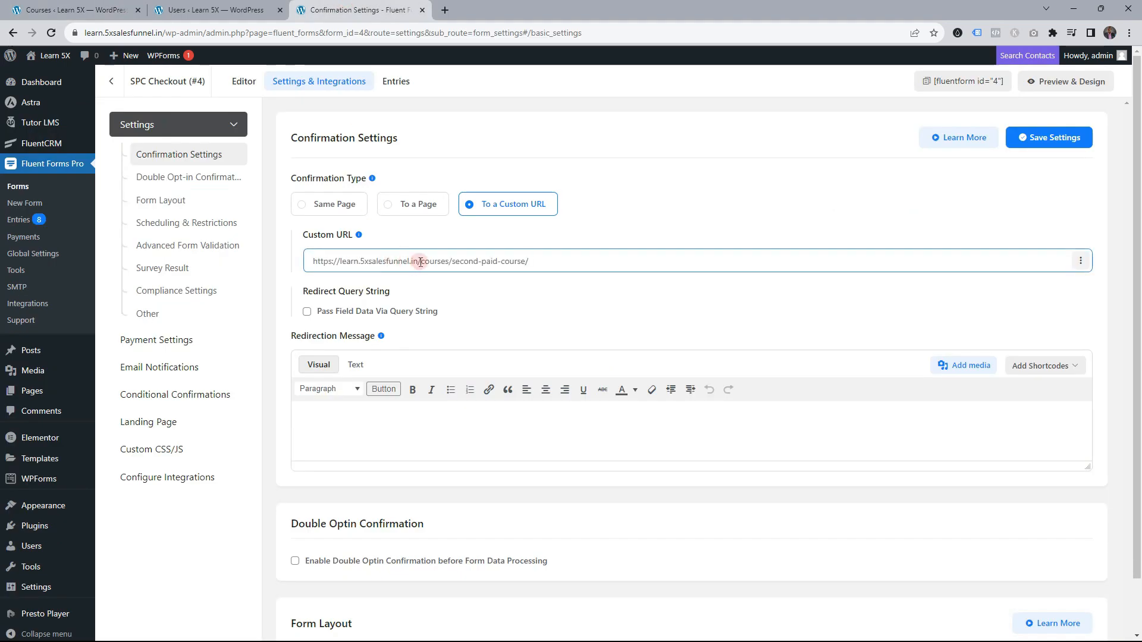
{"action": "left_click_drag", "start_coordinate": [421, 261], "coordinate": [170, 268]}
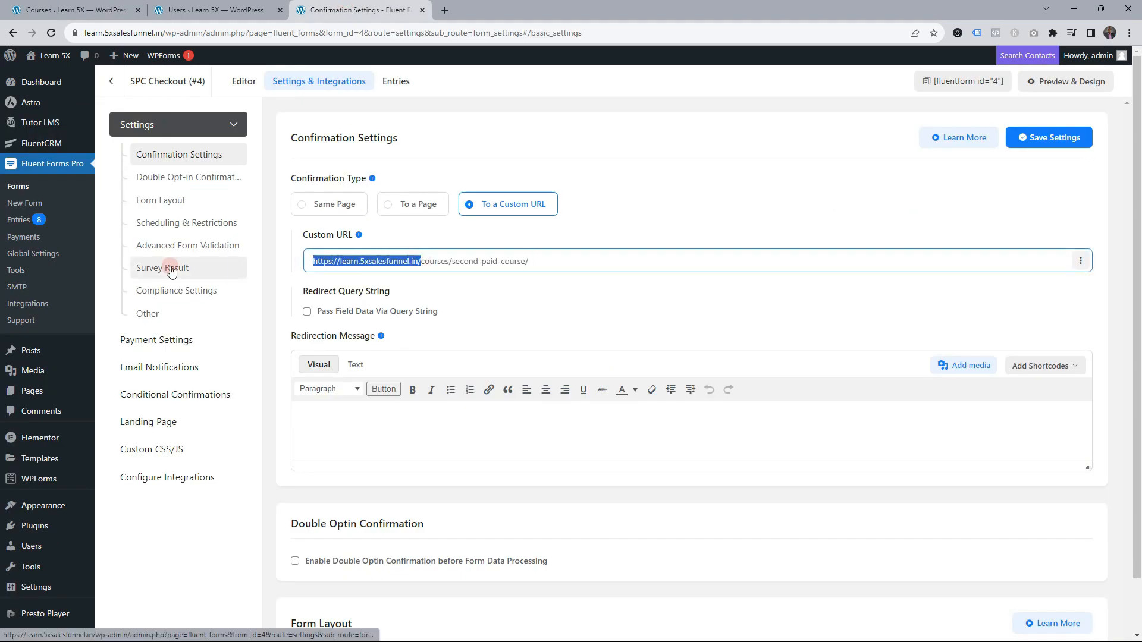
{"action": "key", "text": "BackSpace"}
{"action": "left_click", "coordinate": [1042, 143]}
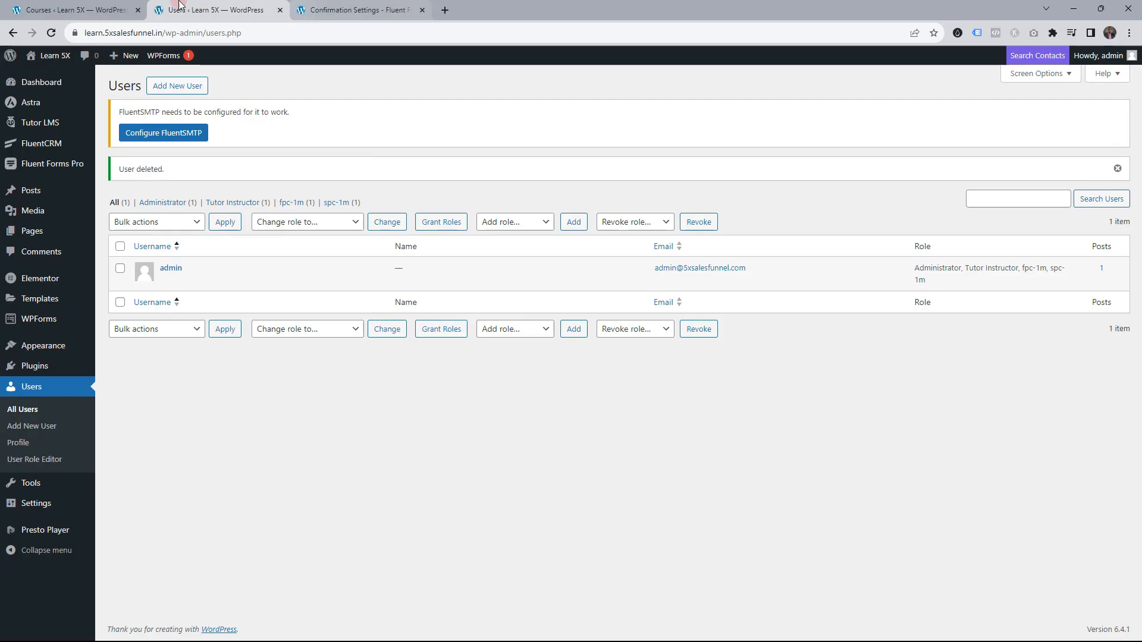
{"action": "left_click", "coordinate": [113, 10]}
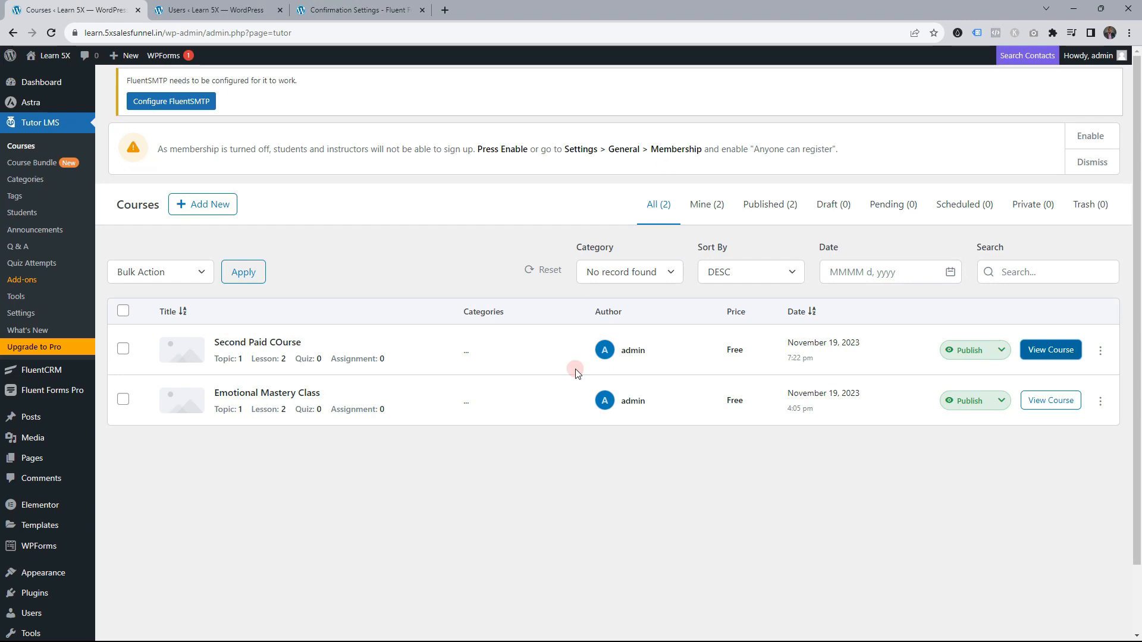
In a private window, submit Instant Purchase checkout and confirm it returns to Second Paid COurse
{"action": "right_click", "coordinate": [1048, 351]}
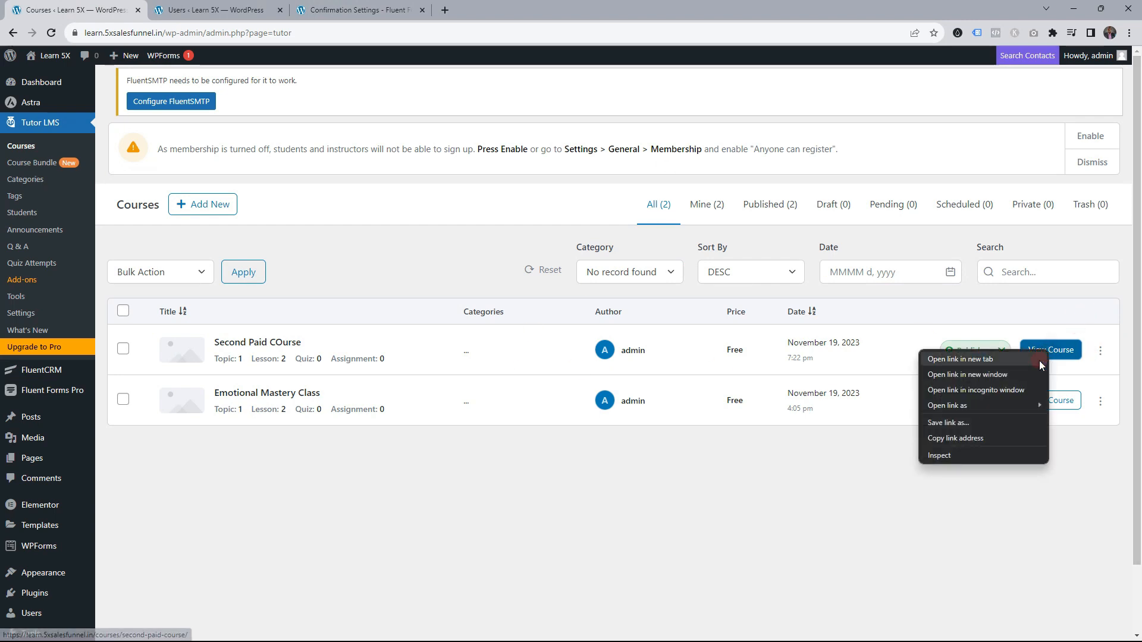
{"action": "left_click", "coordinate": [1001, 391]}
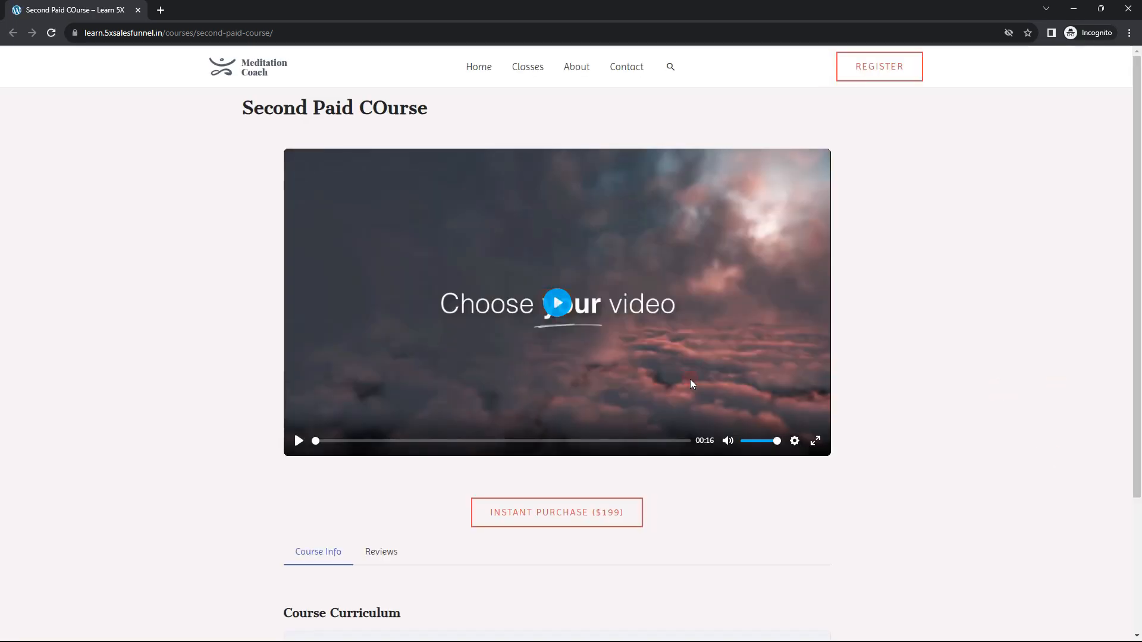
{"action": "left_click", "coordinate": [605, 517]}
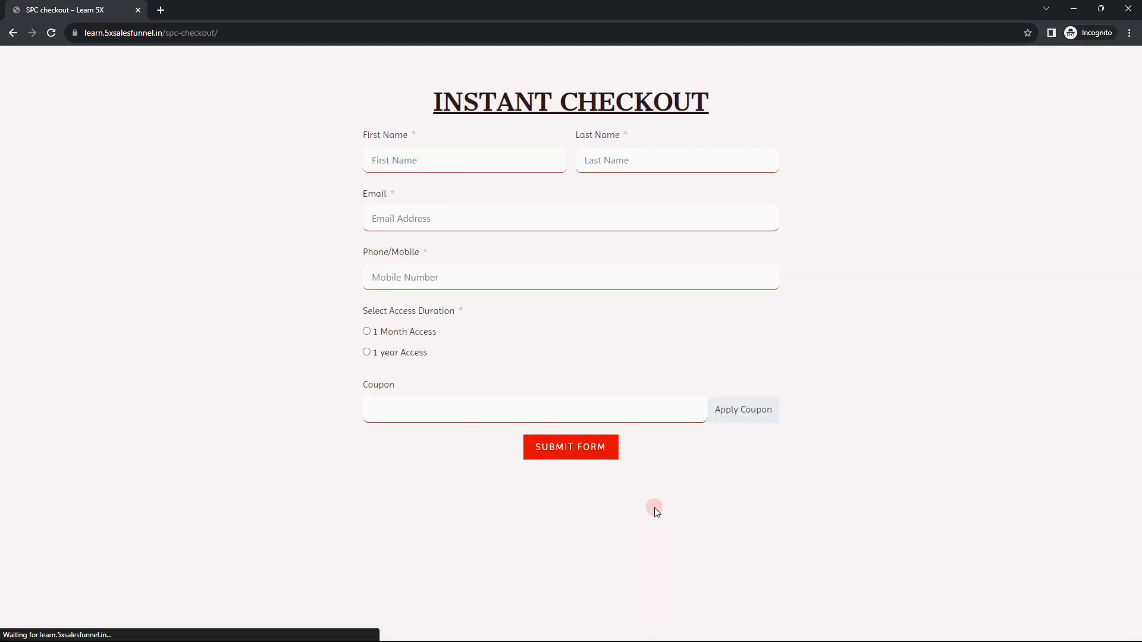
{"action": "left_click", "coordinate": [429, 160]}
{"action": "type", "text": "CC"}
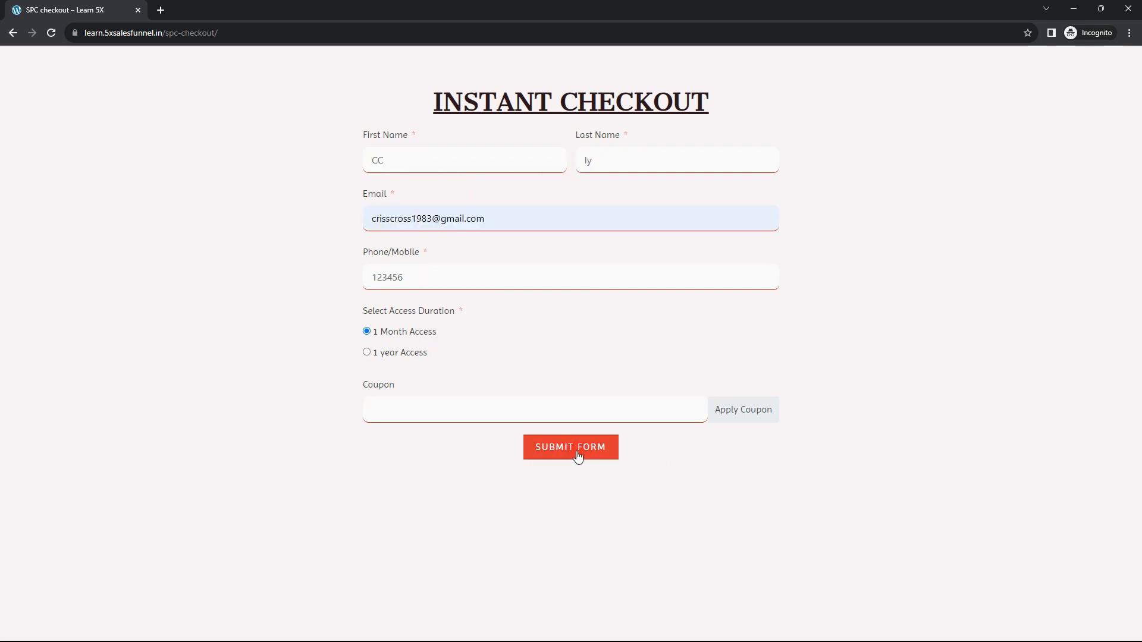
{"action": "left_click", "coordinate": [576, 451]}
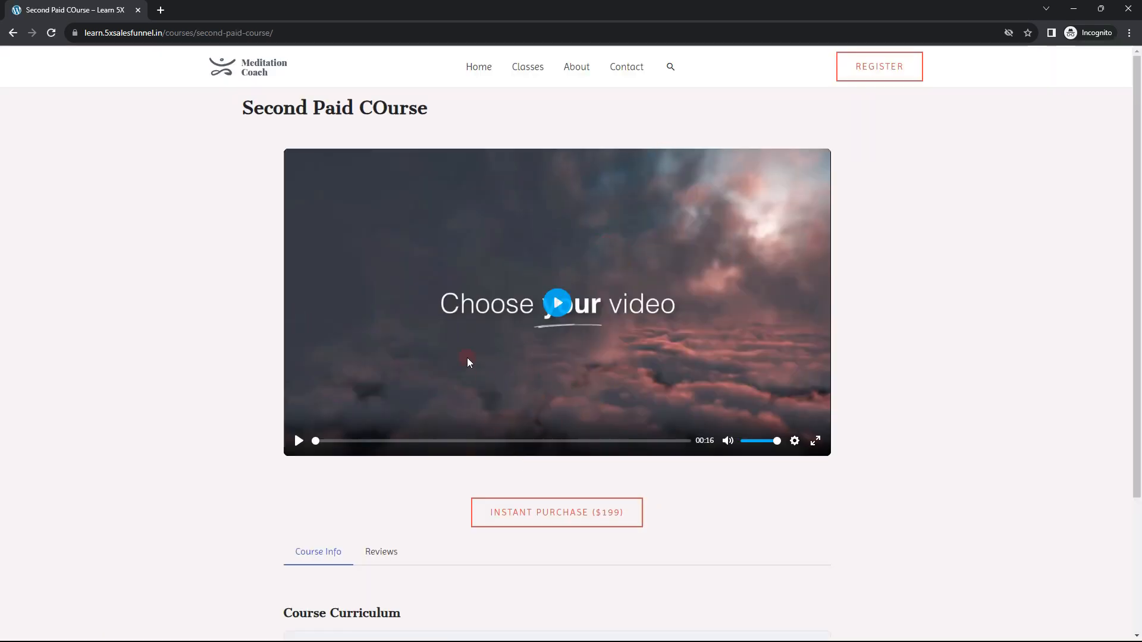
{"action": "key", "text": "alt+Tab"}
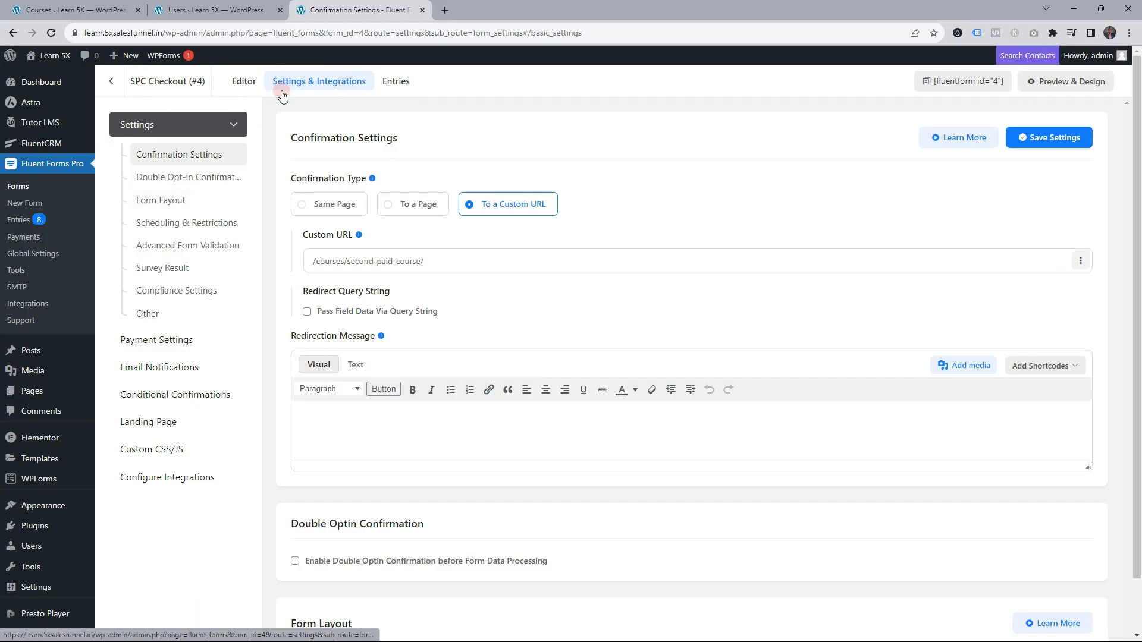
Tick Auto Login in the SPC Checkout WP User Registration feed and save the feed
{"action": "left_click", "coordinate": [191, 476]}
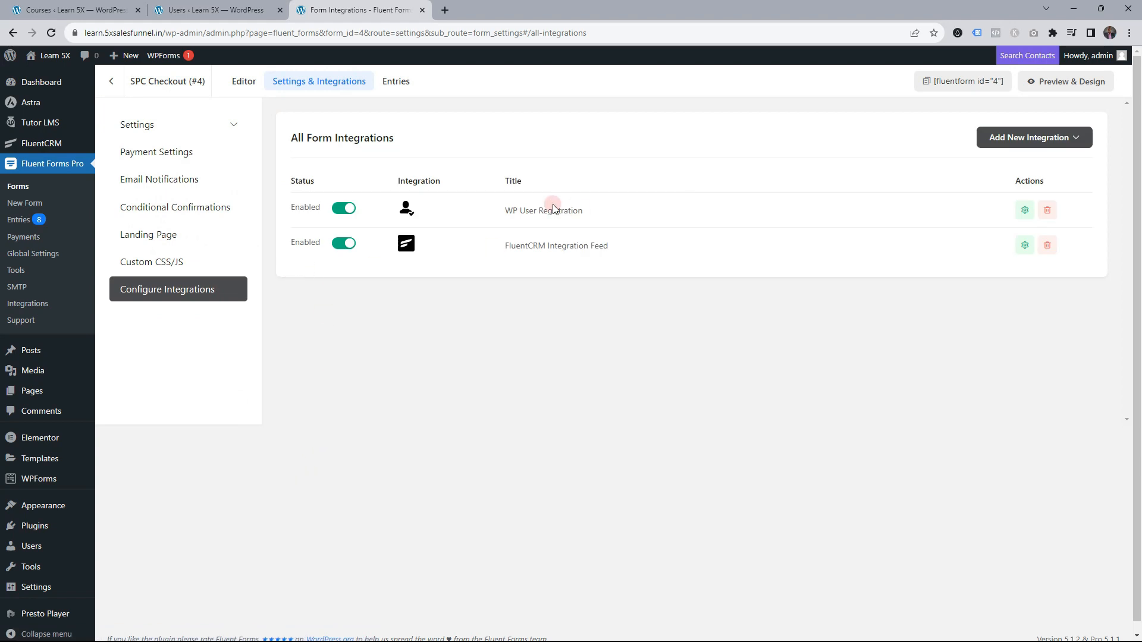
{"action": "left_click", "coordinate": [1024, 210]}
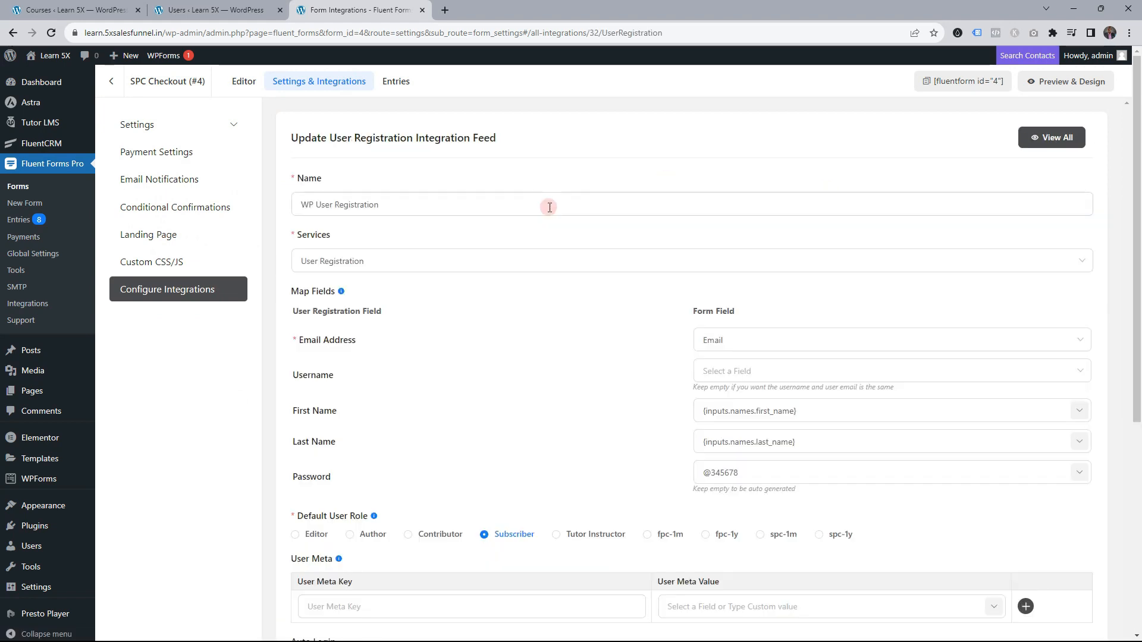
{"action": "scroll", "coordinate": [535, 260], "scroll_direction": "down", "scroll_amount": 5}
{"action": "scroll", "coordinate": [548, 308], "scroll_direction": "down", "scroll_amount": 1}
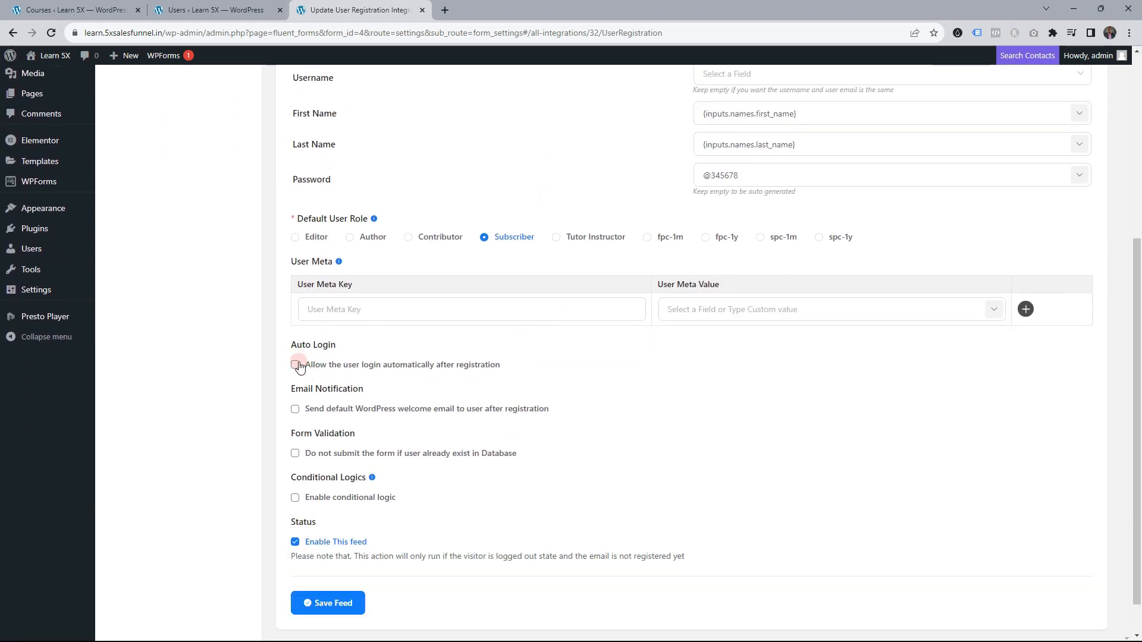
{"action": "left_click", "coordinate": [296, 365]}
{"action": "left_click", "coordinate": [340, 602]}
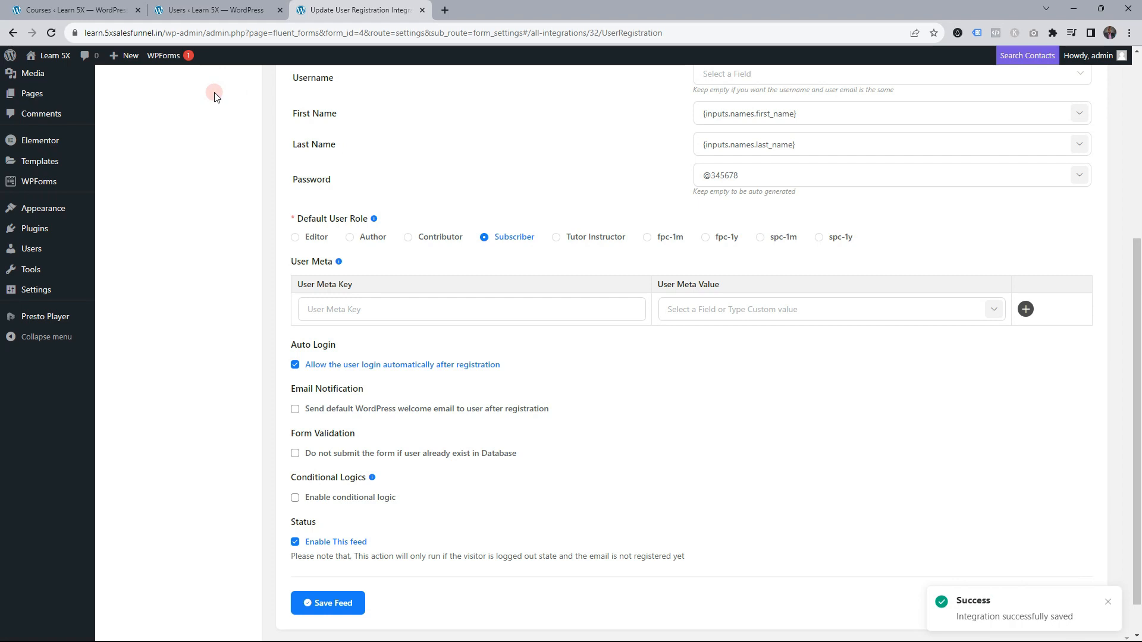
{"action": "left_click", "coordinate": [201, 8]}
{"action": "key", "text": "ctrl+shift+Tab"}
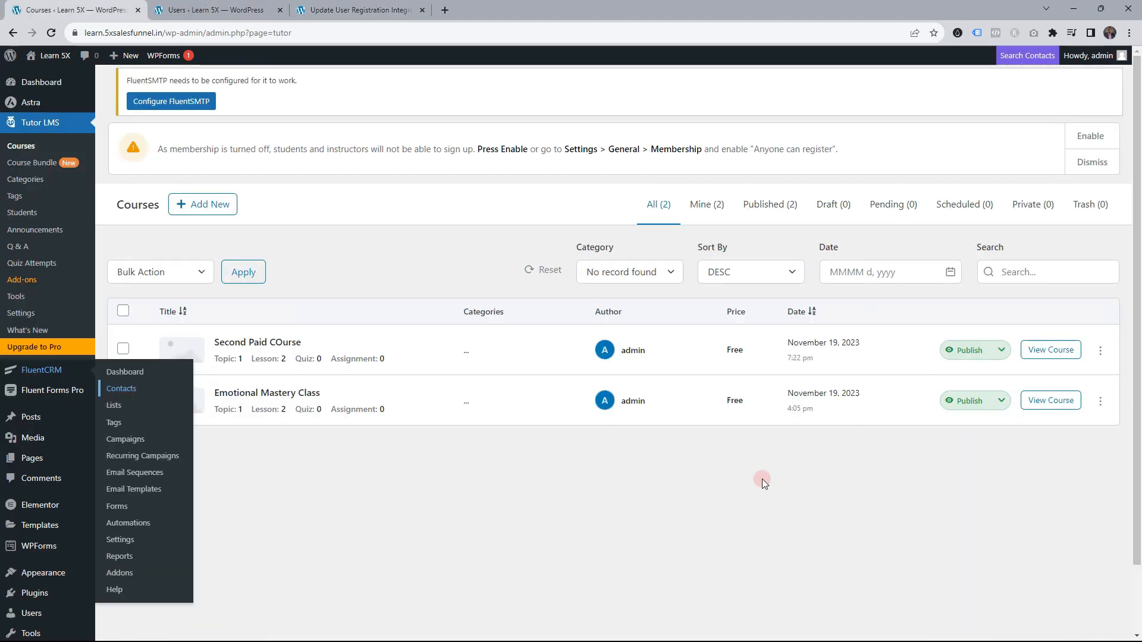
Open Second Paid COurse in a private window and start the Instant Purchase checkout
{"action": "right_click", "coordinate": [1051, 351]}
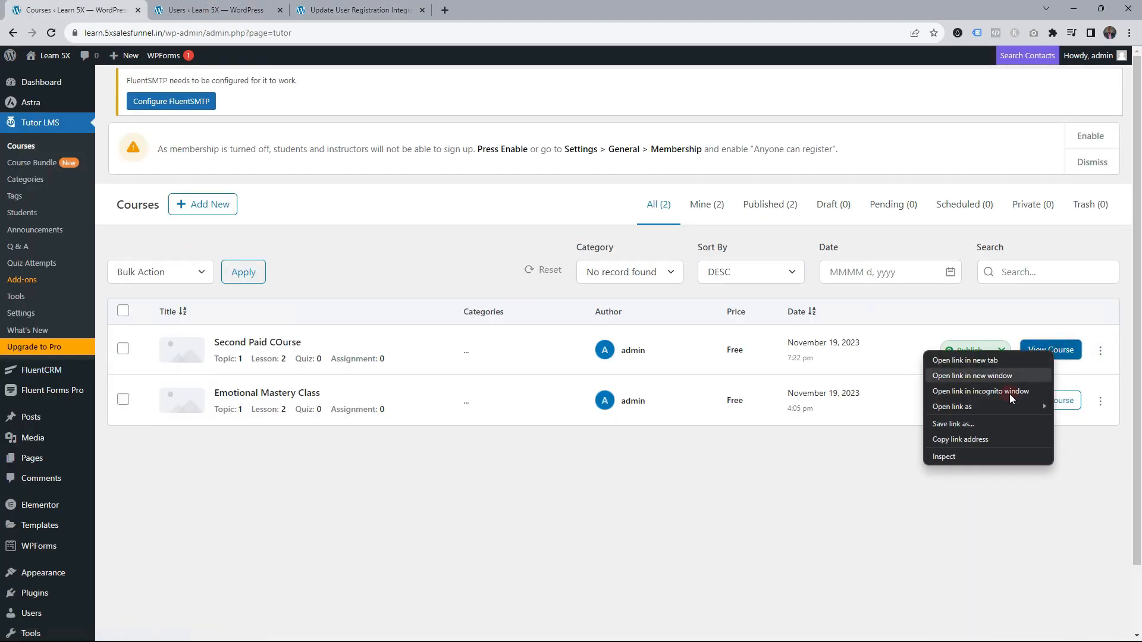
{"action": "left_click", "coordinate": [1010, 393]}
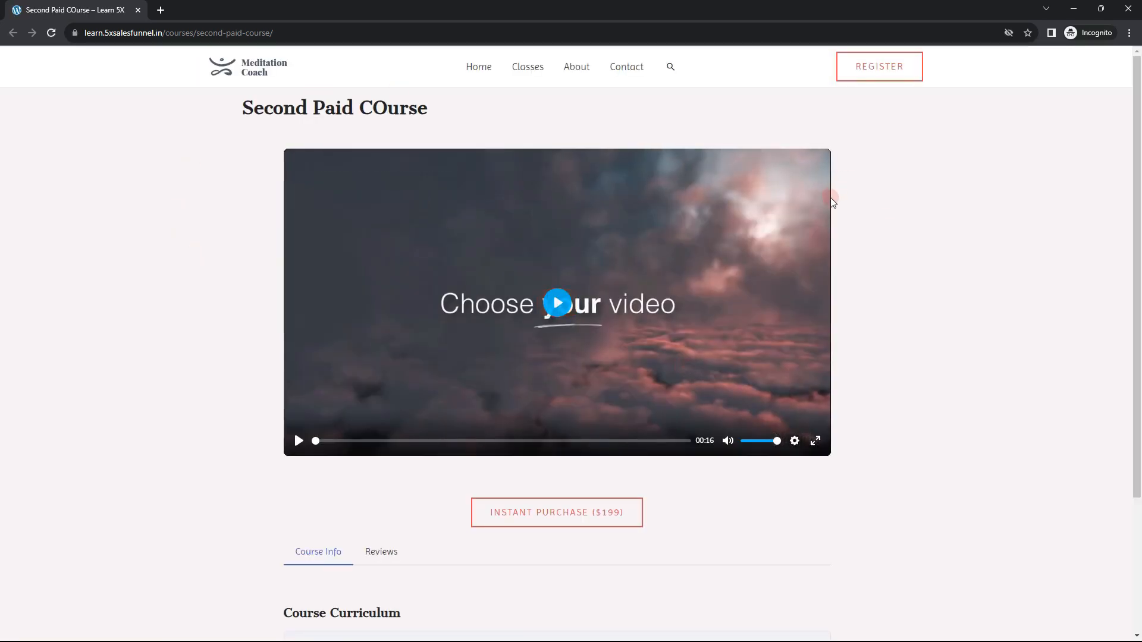
{"action": "left_click", "coordinate": [548, 519]}
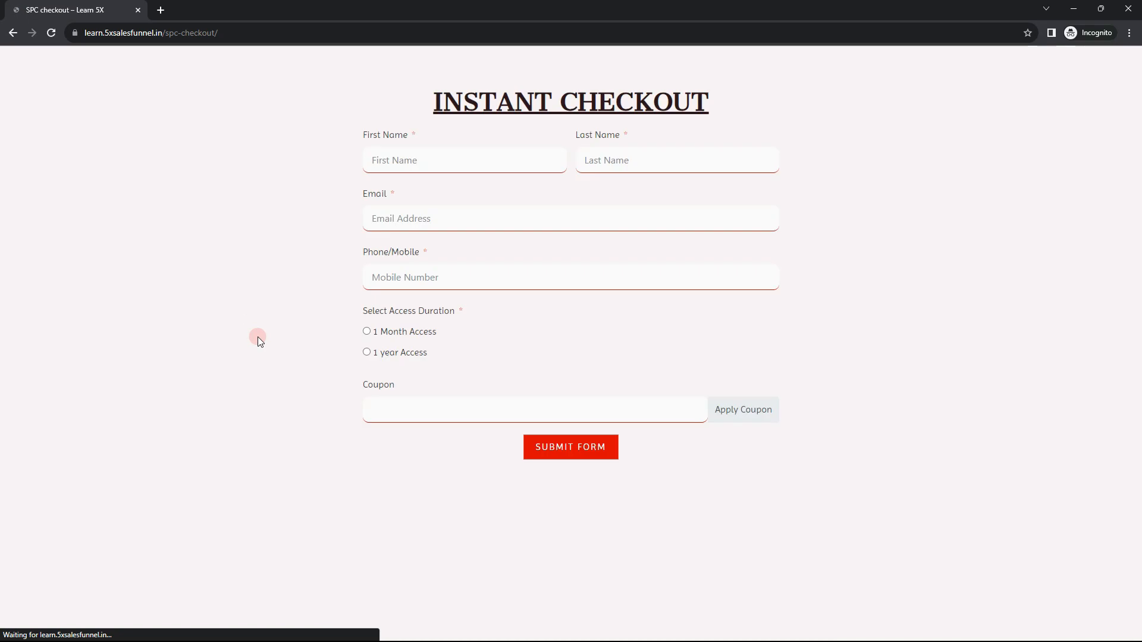
Fill in the buyer's first and last name, e-mail and phone number, choosing 1 Month Access
{"action": "left_click", "coordinate": [390, 158]}
{"action": "type", "text": "c"}
{"action": "key", "text": "Down"}
{"action": "key", "text": "Tab"}
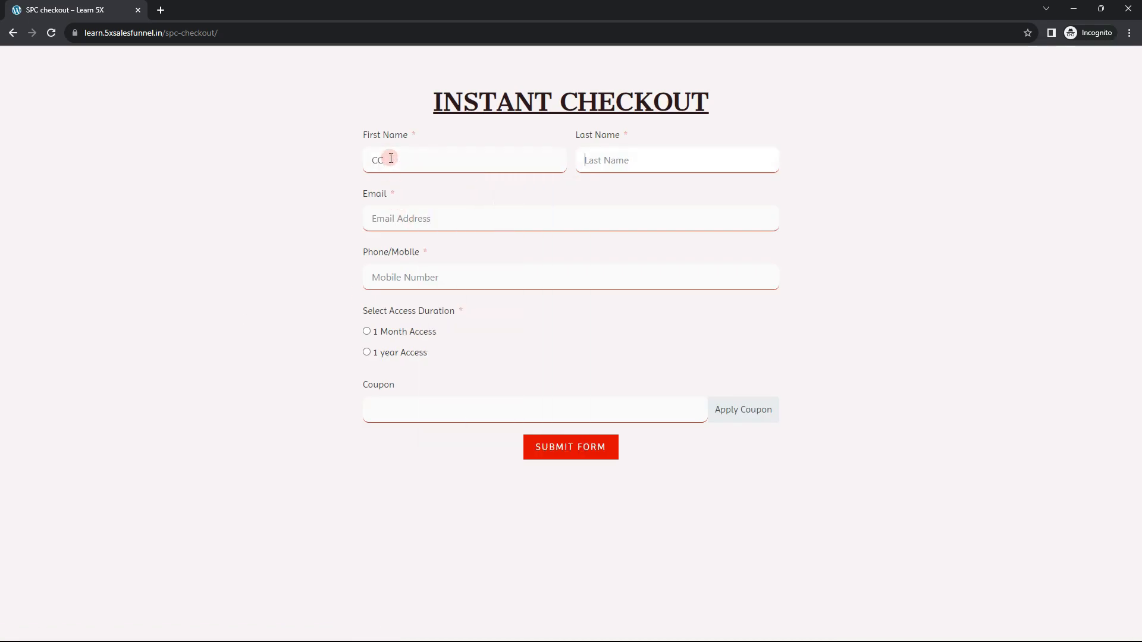
{"action": "type", "text": "Iy"}
{"action": "key", "text": "Tab"}
{"action": "type", "text": "c"}
{"action": "left_click", "coordinate": [458, 251]}
{"action": "left_click", "coordinate": [401, 269]}
{"action": "type", "text": "123456"}
{"action": "left_click", "coordinate": [375, 331]}
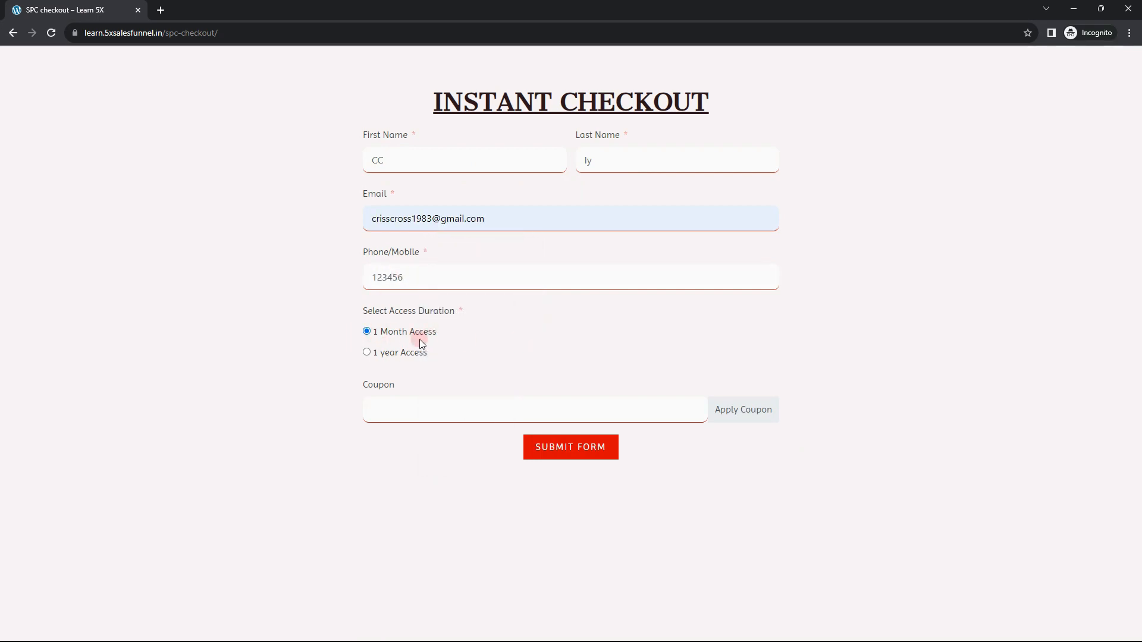
Submit the checkout and verify the buyer lands logged in on Second Paid COurse, enrolled at 0%
{"action": "left_click", "coordinate": [582, 449]}
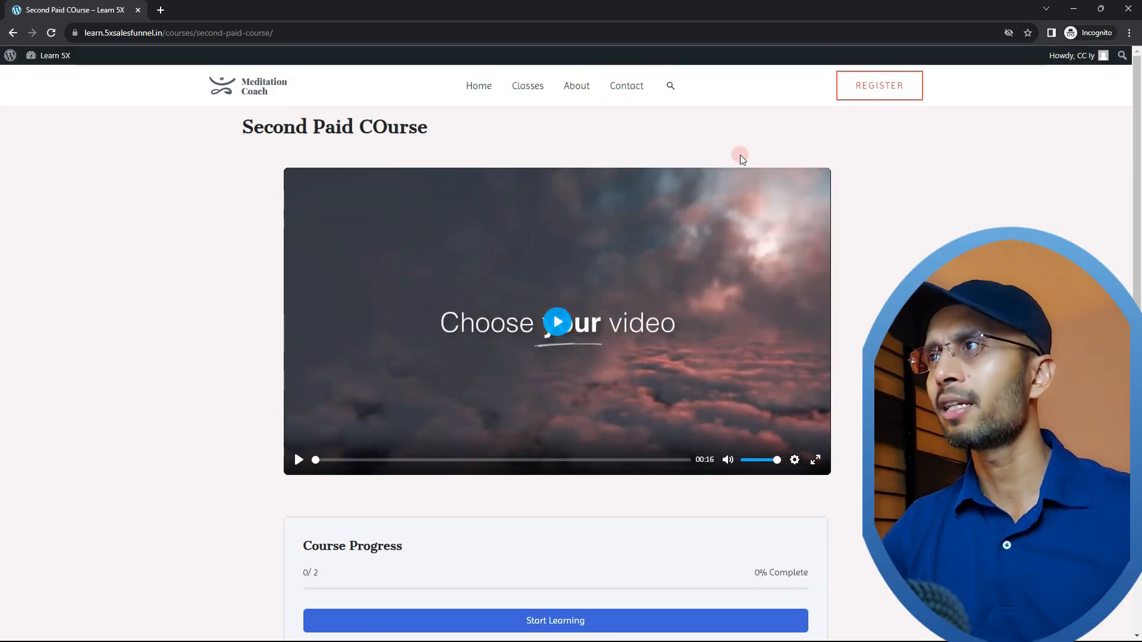
{"action": "scroll", "coordinate": [709, 416], "scroll_direction": "down", "scroll_amount": 2}
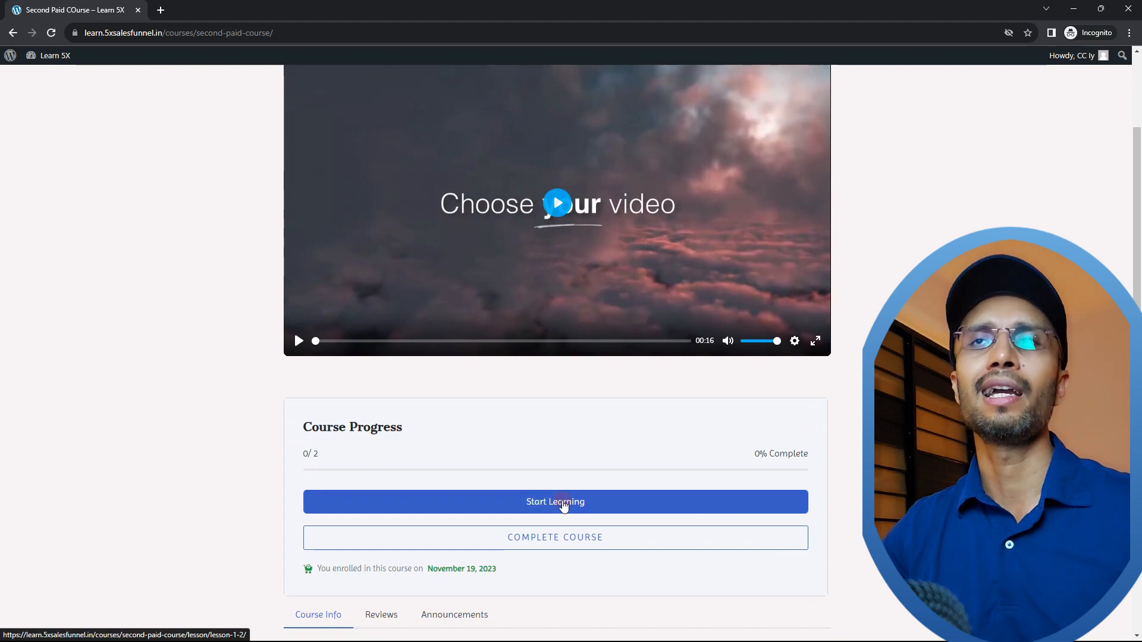
{"action": "scroll", "coordinate": [589, 463], "scroll_direction": "up", "scroll_amount": 1}
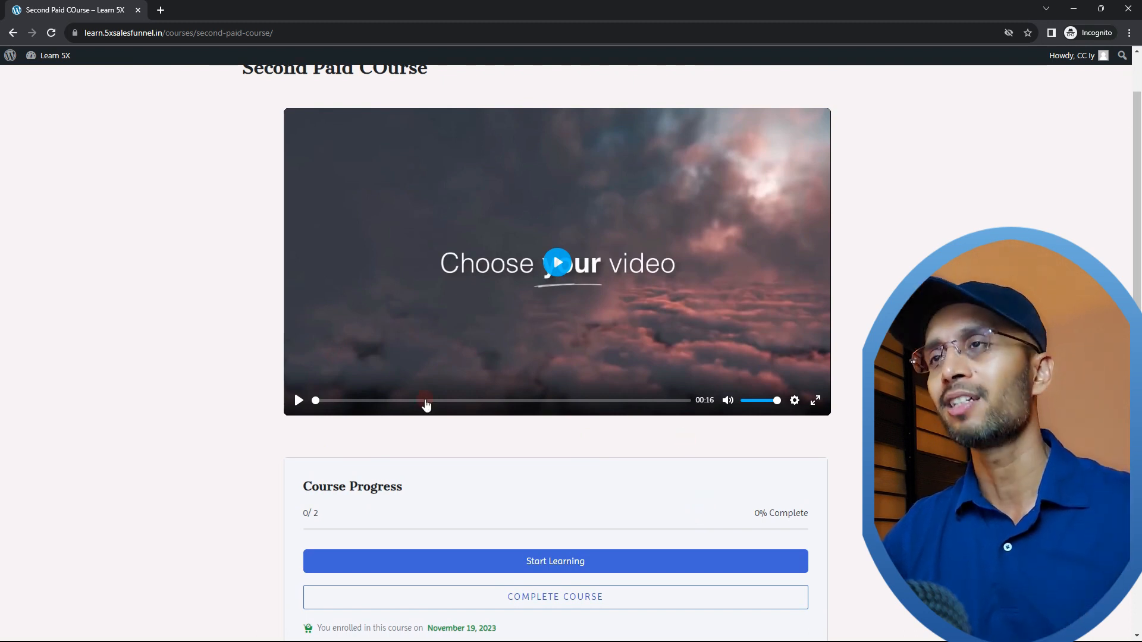
{"action": "scroll", "coordinate": [516, 442], "scroll_direction": "down", "scroll_amount": 1}
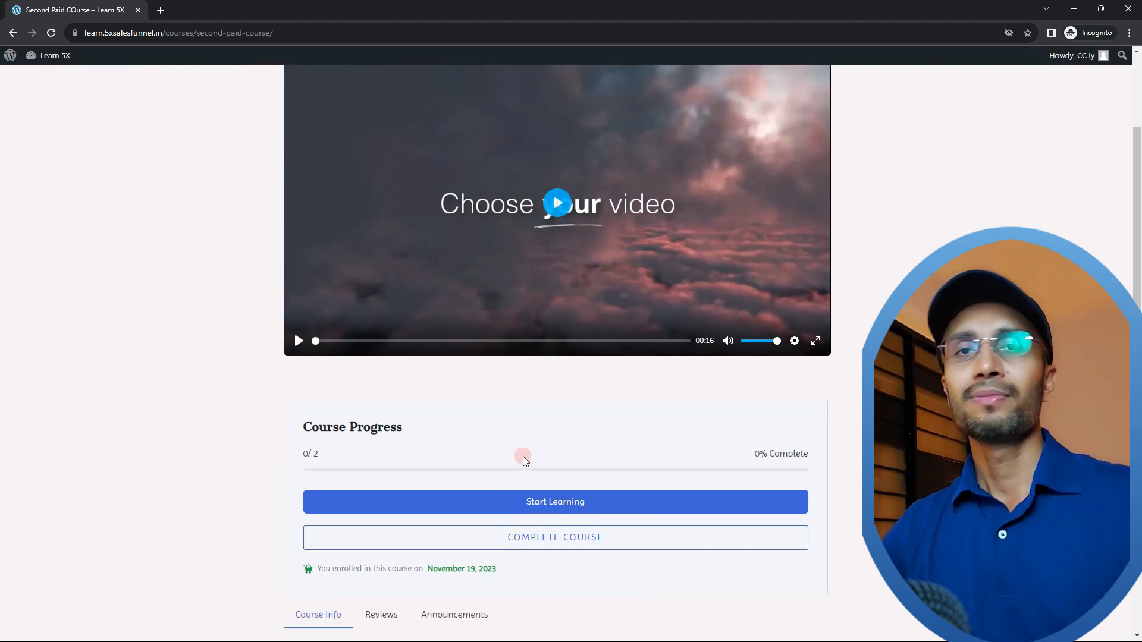